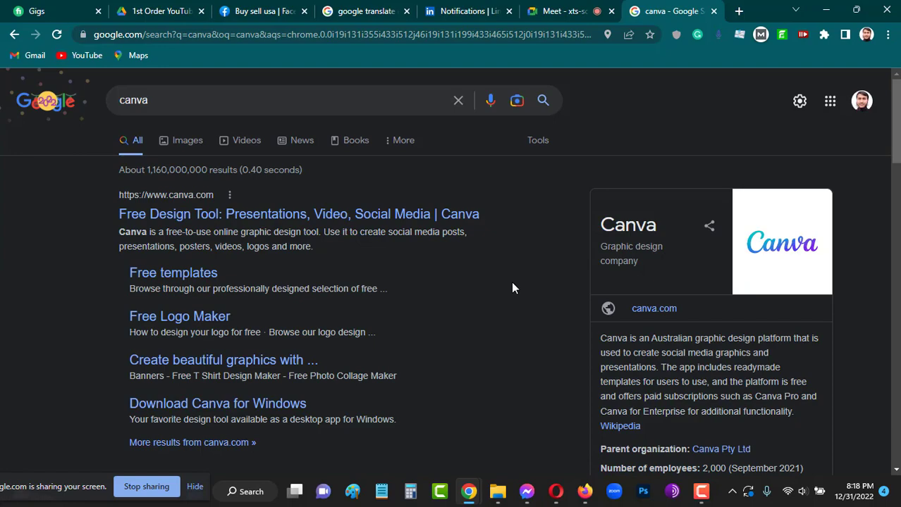
Open the Canva website from its main Google search result.
scroll(473, 200, down, 4)
scroll(386, 235, up, 4)
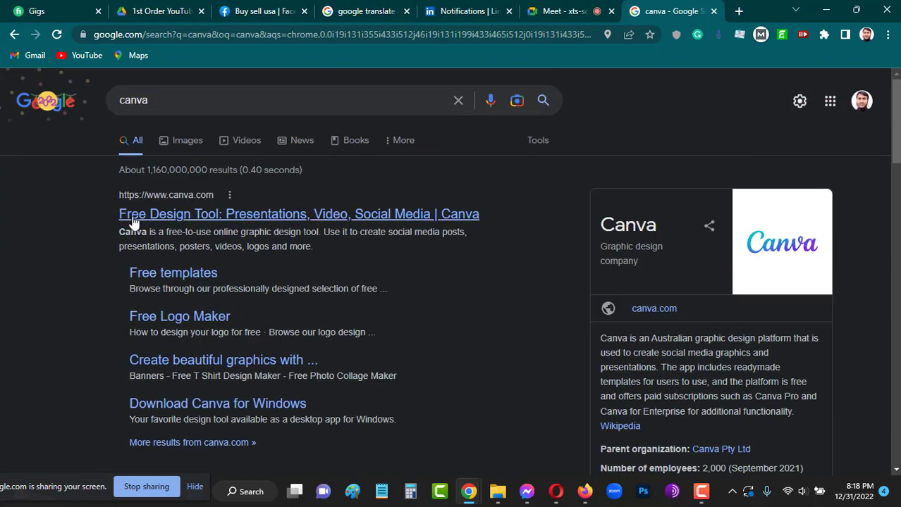
click(256, 215)
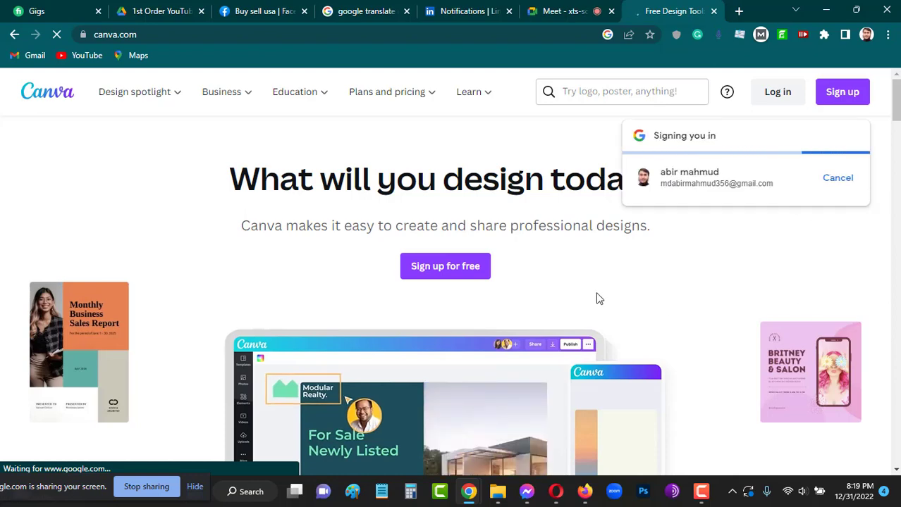
Switch to the Google Meet call, admit the waiting participant, and return to Canva.
click(576, 7)
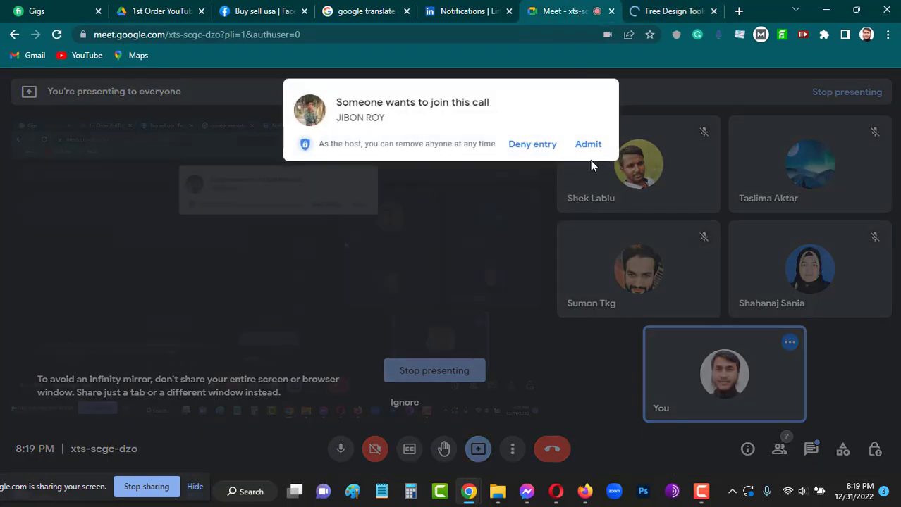
click(588, 144)
click(670, 9)
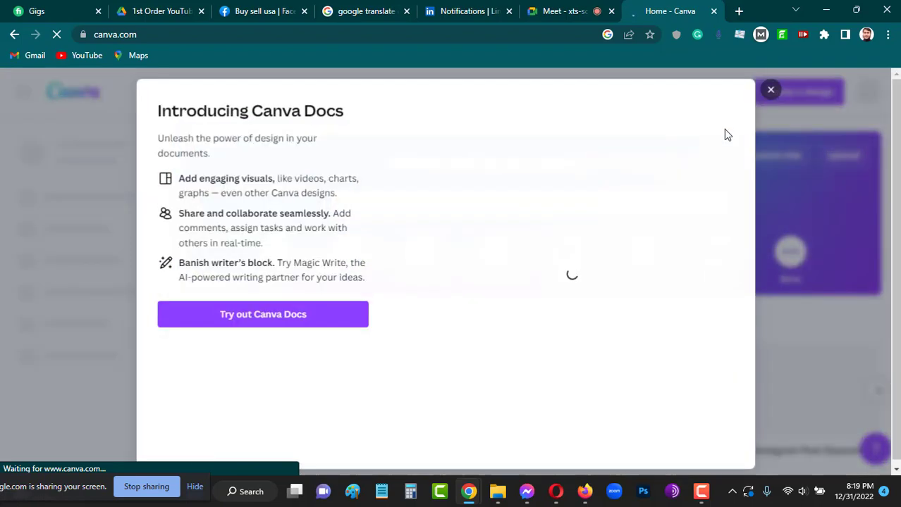
Dismiss the Canva Docs introduction and look over the account options, pricing plans and recent designs on the home page.
click(771, 89)
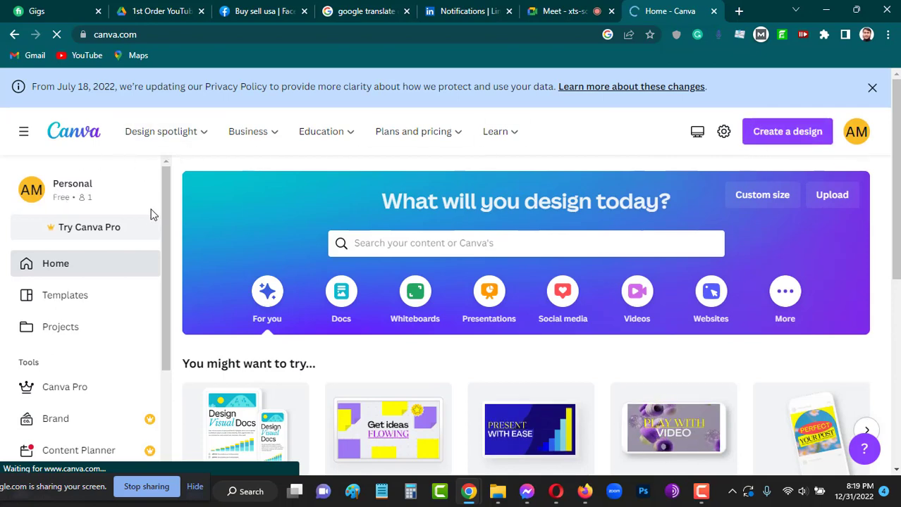
click(854, 133)
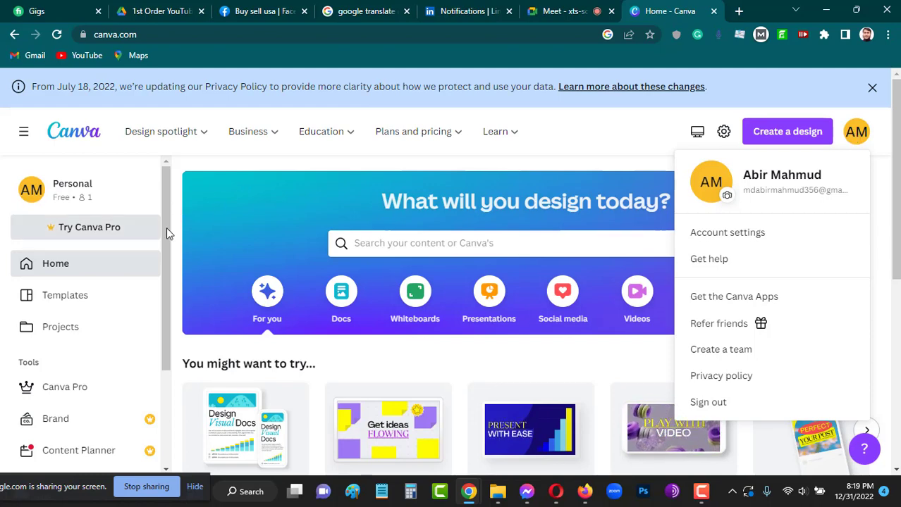
click(177, 243)
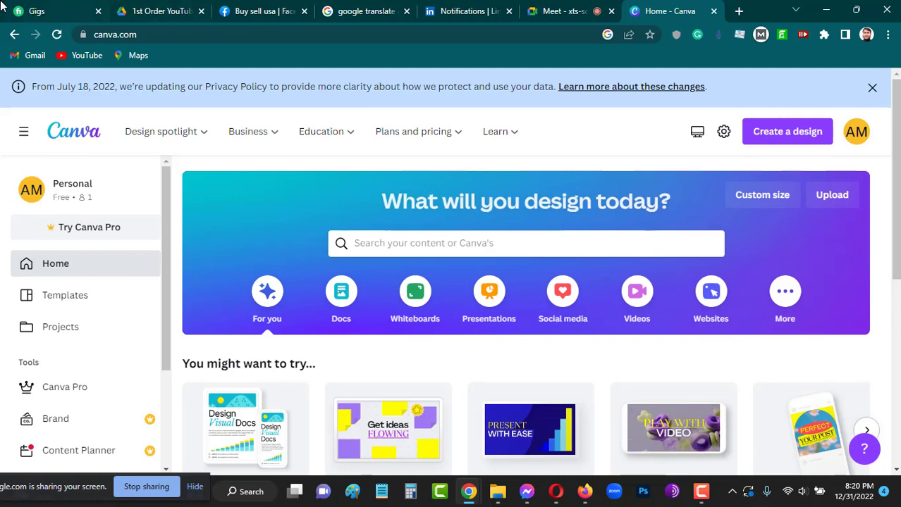
mouse_move(380, 148)
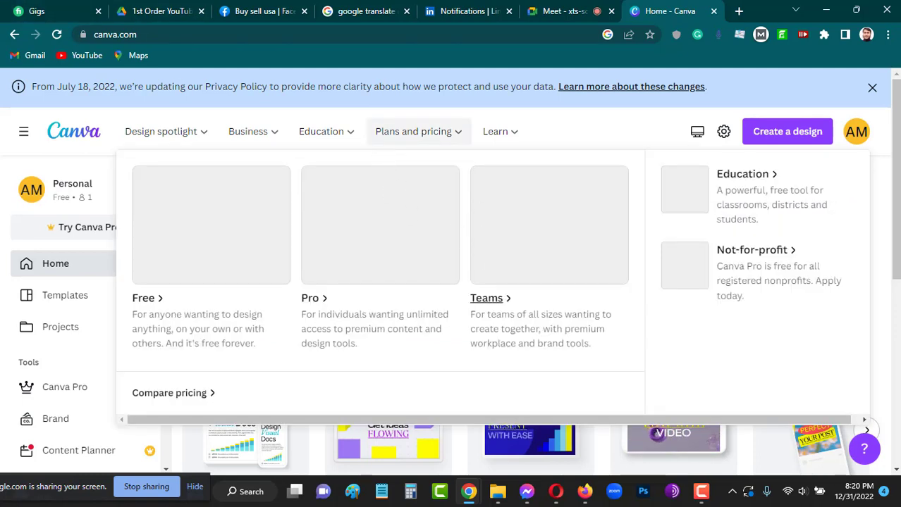
scroll(585, 211, down, 6)
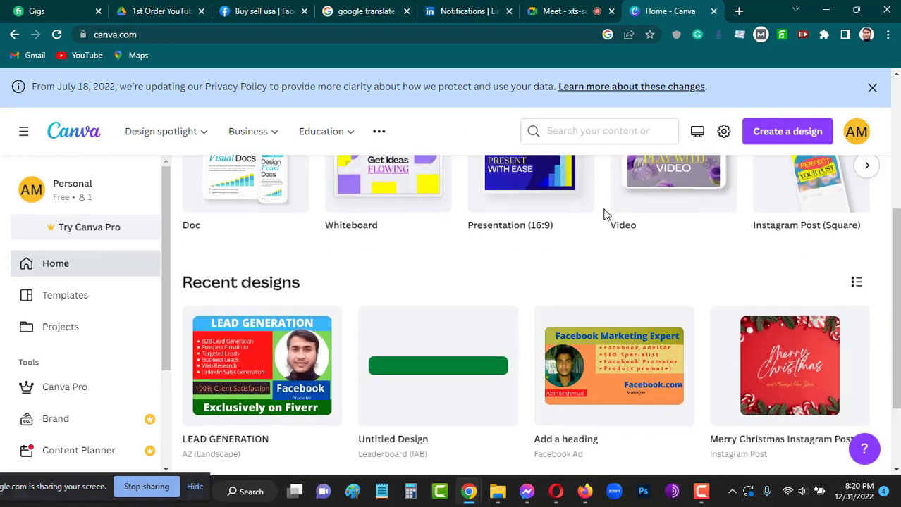
scroll(752, 295, up, 6)
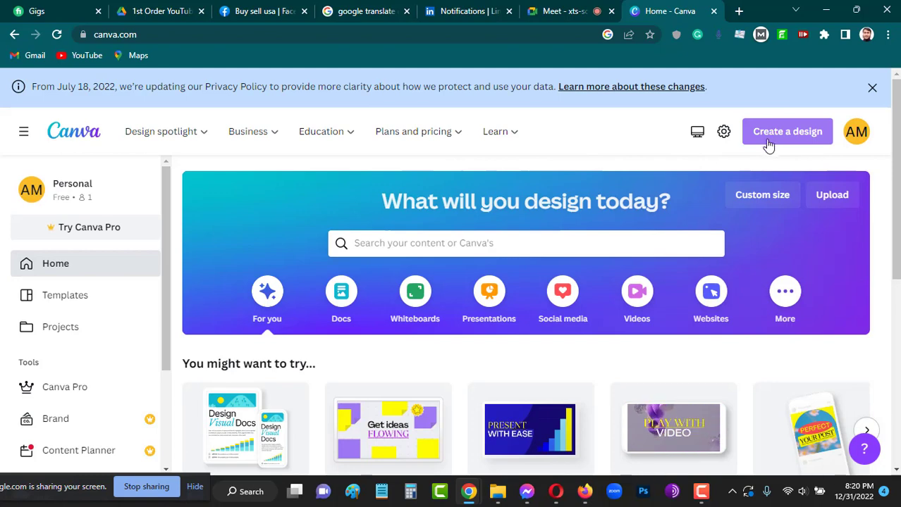
Start creating a new design and examine the suggested design types, from Doc through A4 Document.
click(802, 134)
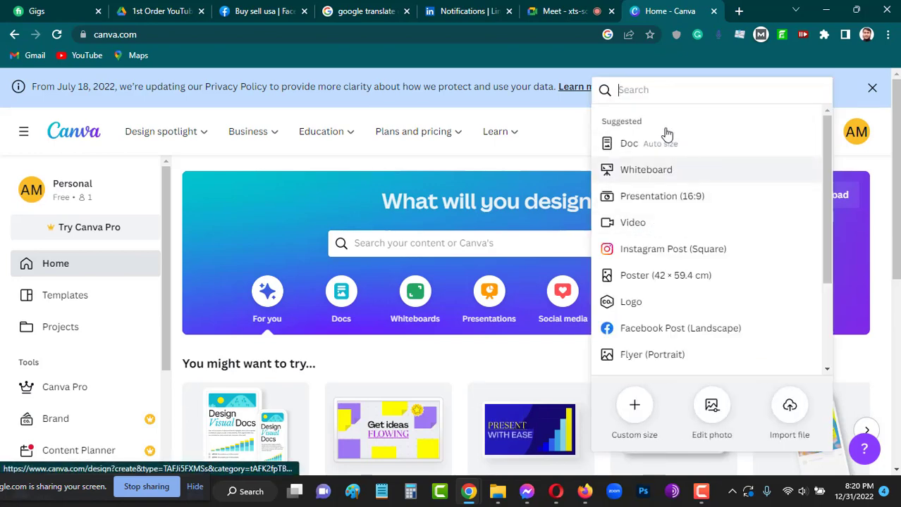
scroll(689, 191, down, 1)
scroll(685, 176, up, 1)
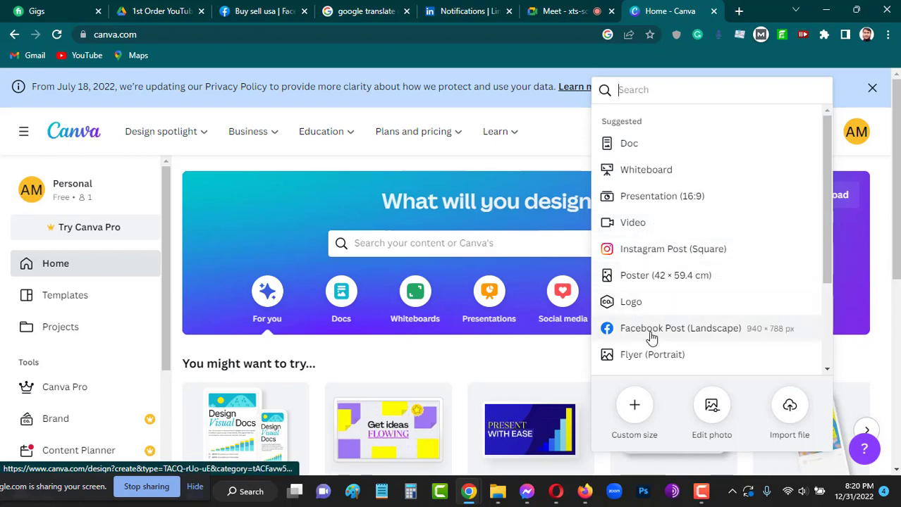
scroll(670, 291, down, 5)
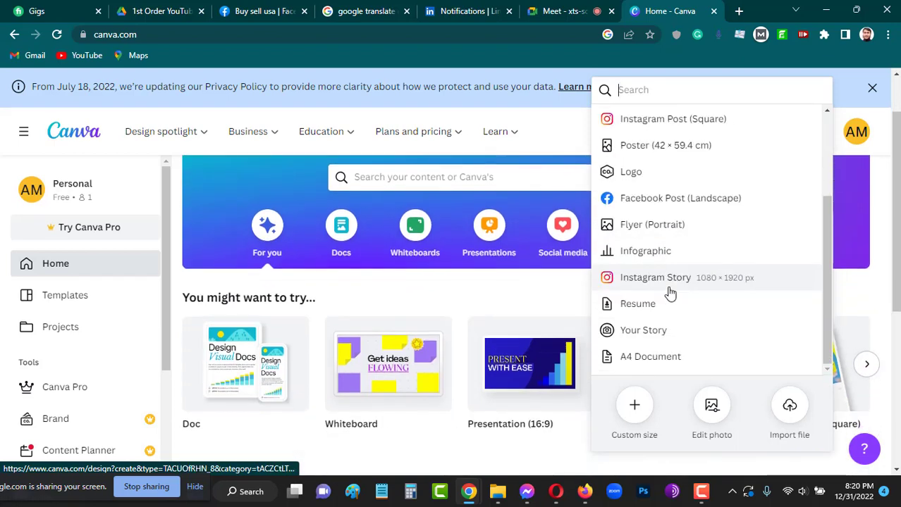
scroll(641, 282, up, 1)
scroll(629, 267, down, 1)
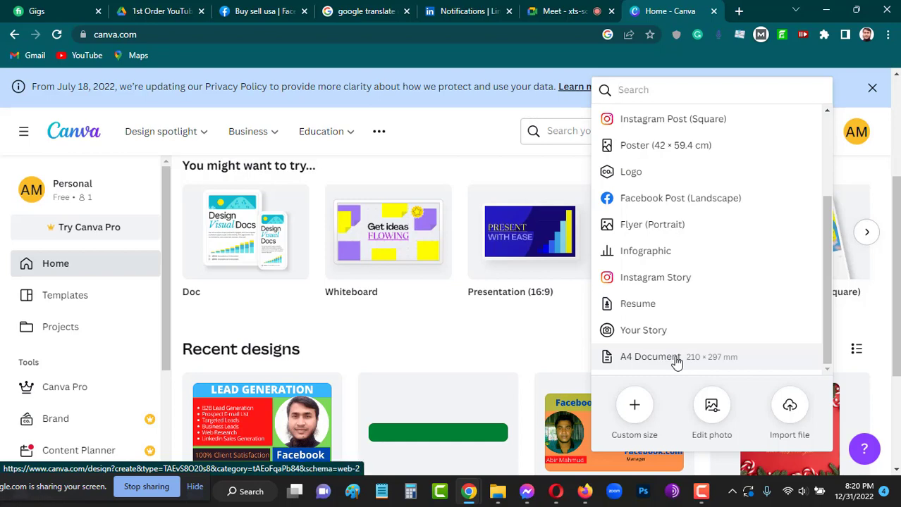
scroll(476, 356, up, 3)
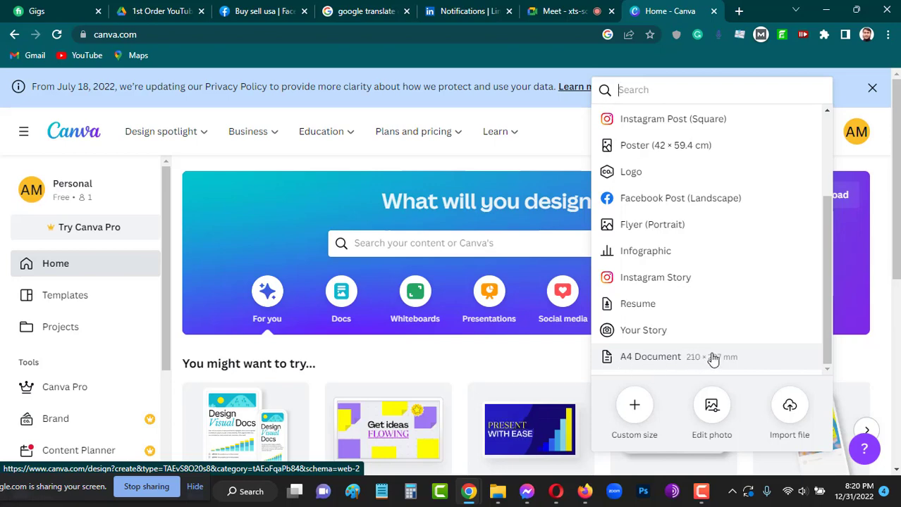
scroll(638, 211, down, 3)
scroll(643, 88, up, 3)
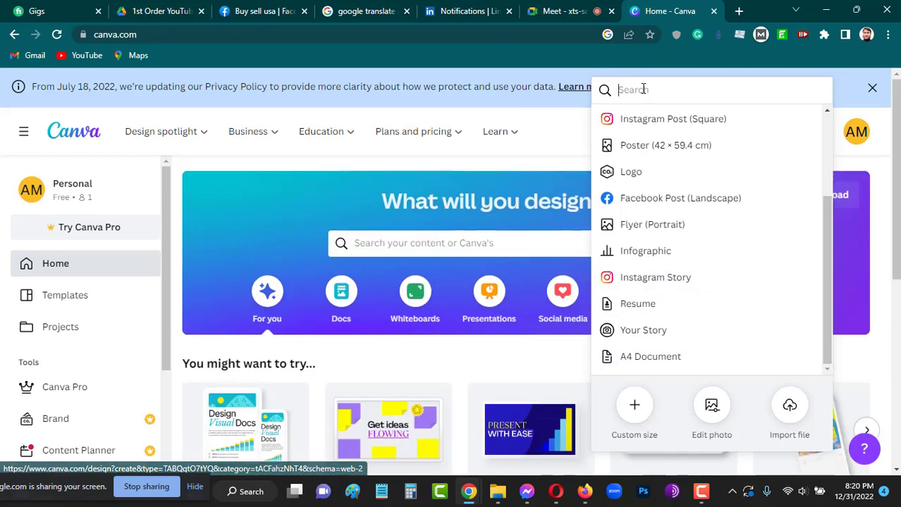
text(cv)
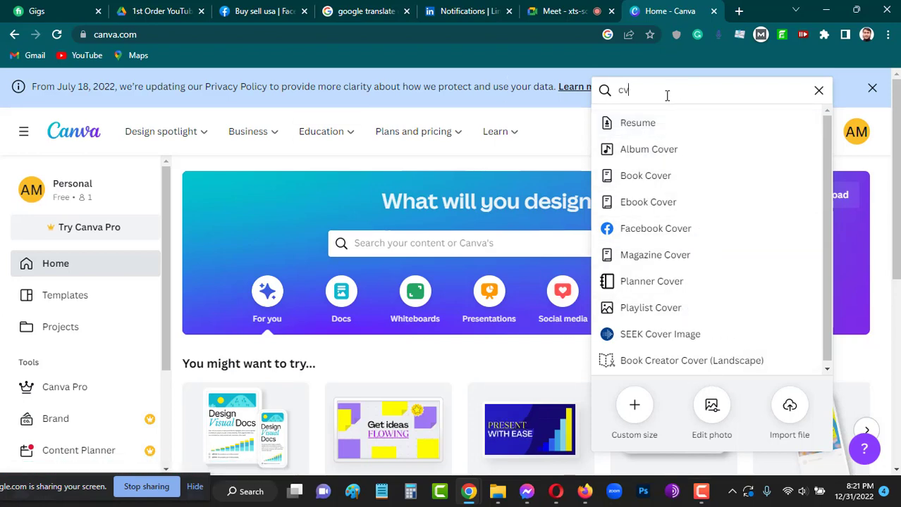
key(BackSpace)
key(BackSpace)
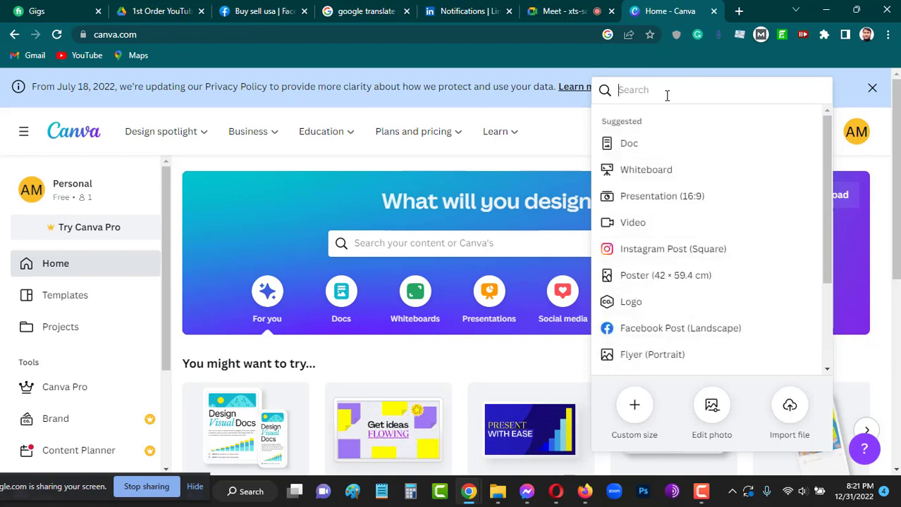
text(po)
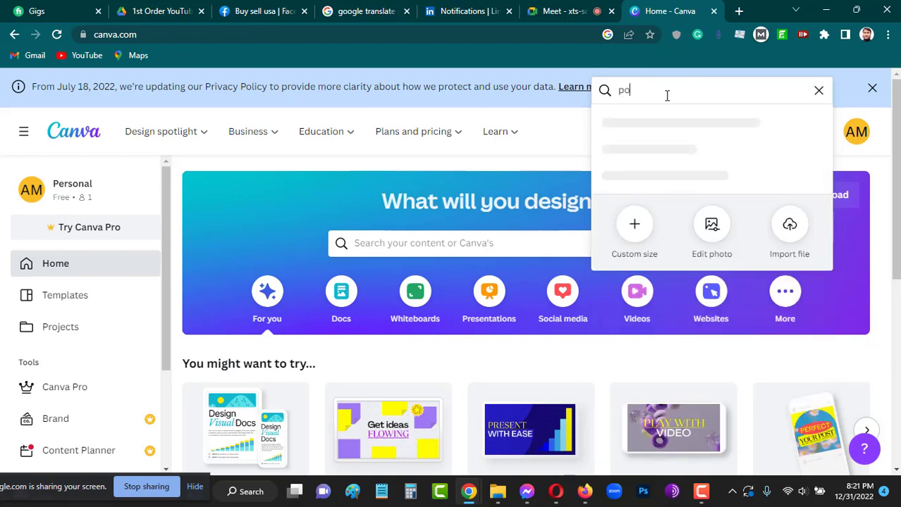
text(st)
key(BackSpace)
key(BackSpace)
key(BackSpace)
key(BackSpace)
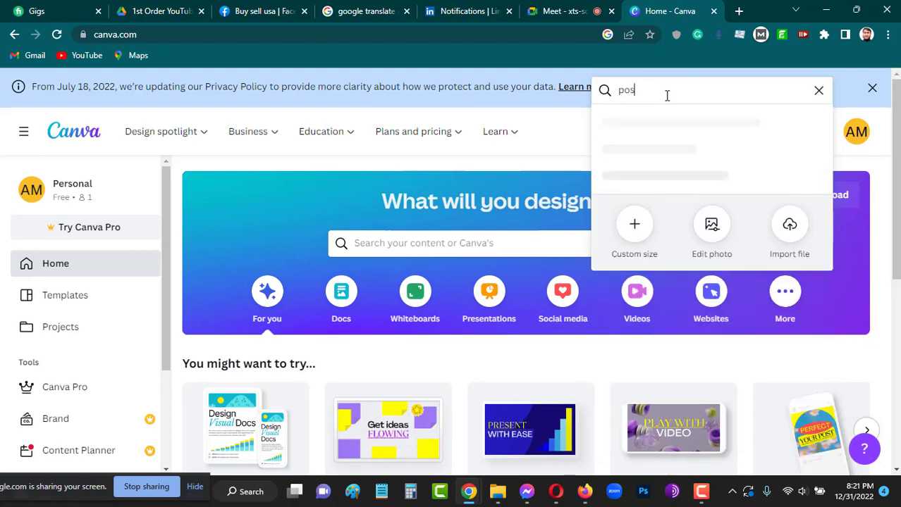
Search the design types for "facebook post" and create a blank Facebook Post (Landscape) design of 940 × 788 px.
text(face)
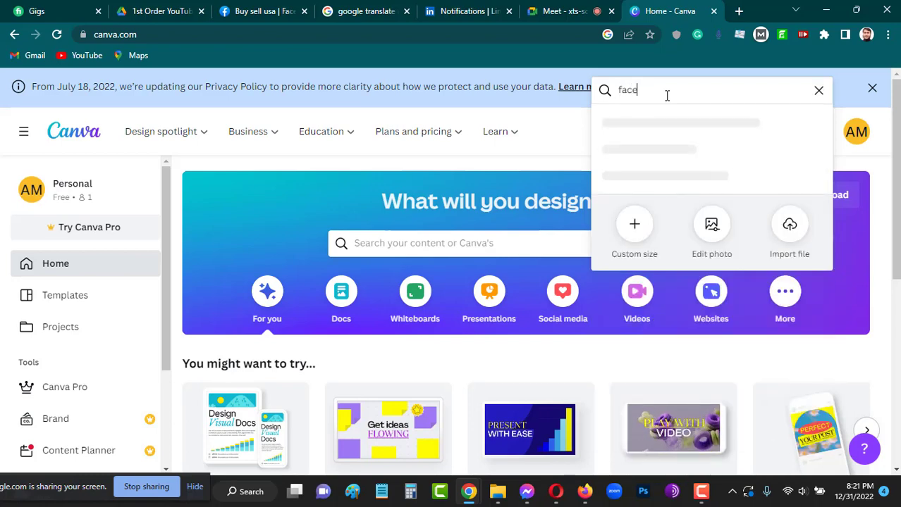
text(book)
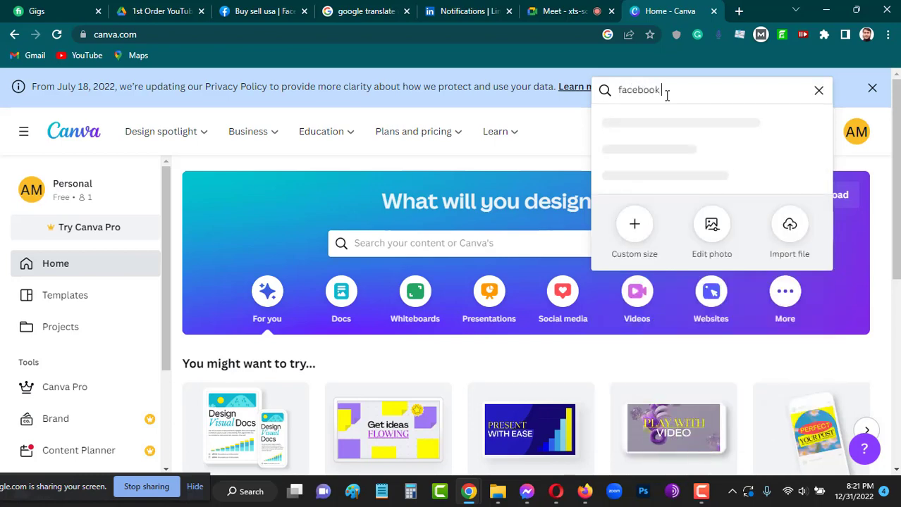
text( post)
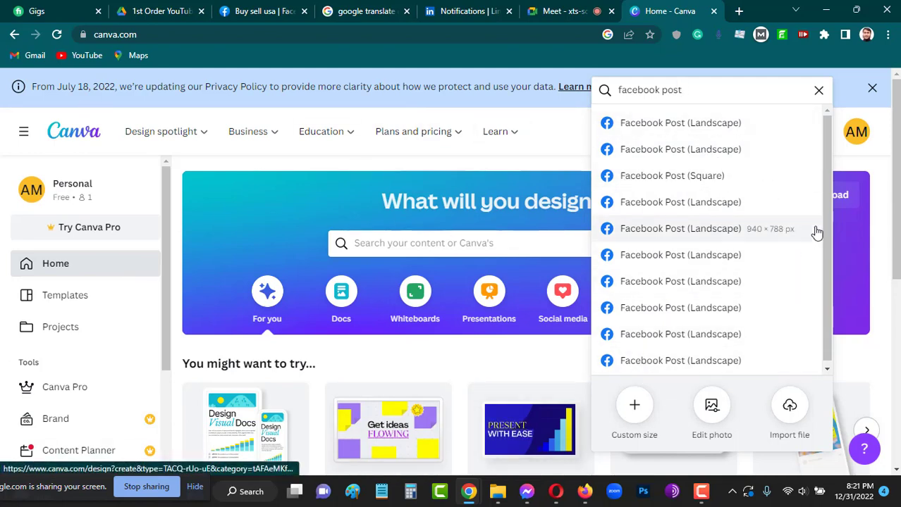
scroll(782, 296, down, 1)
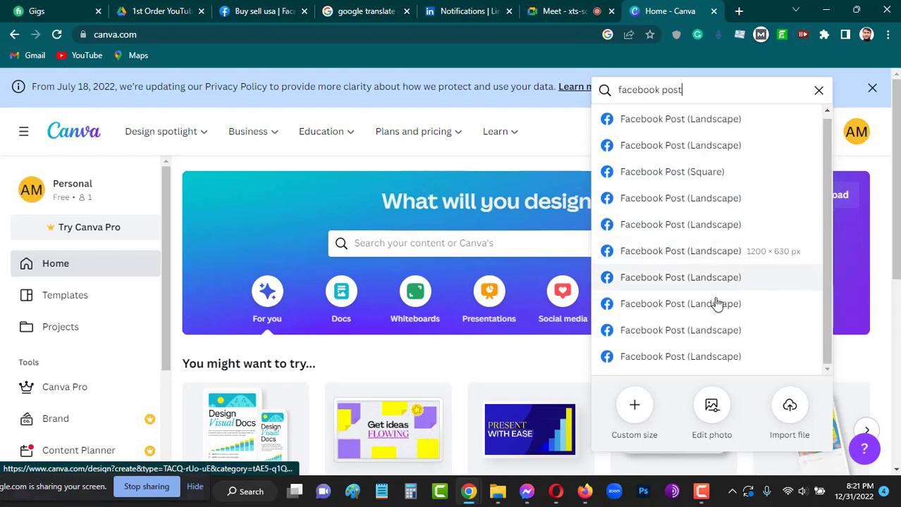
scroll(685, 219, up, 1)
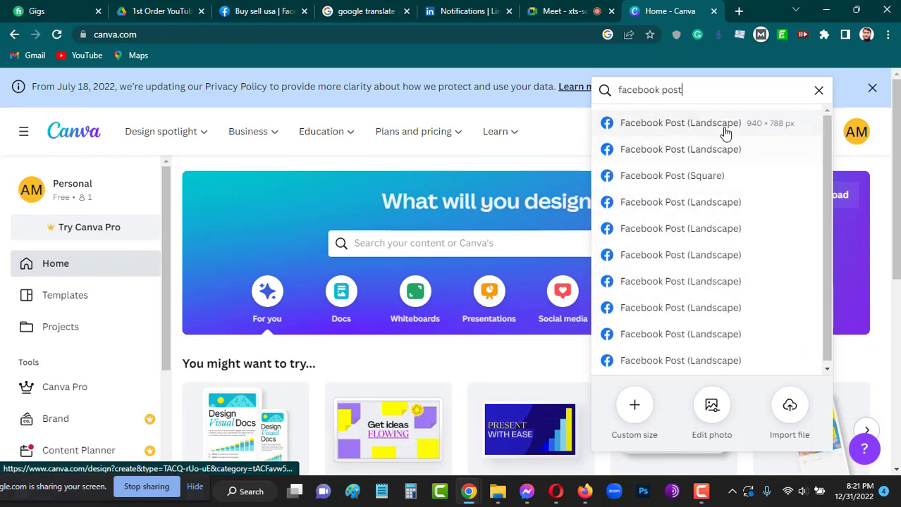
click(670, 125)
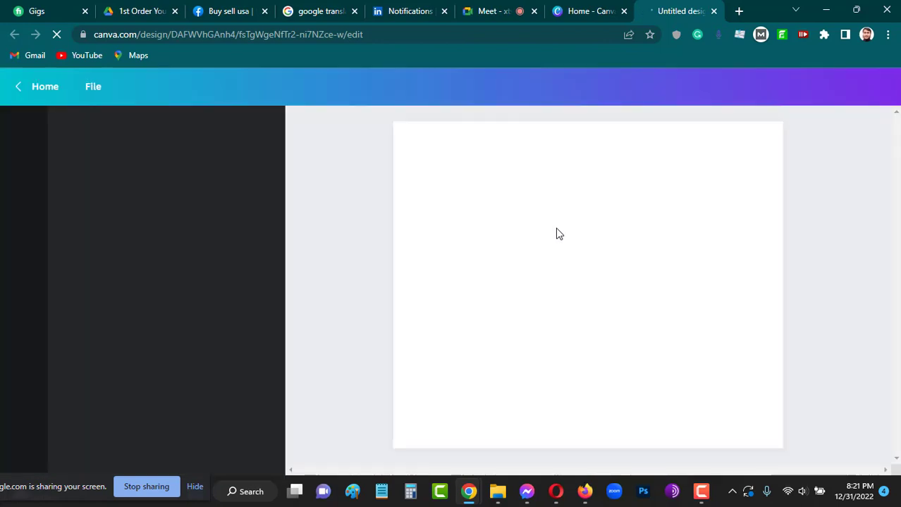
Glance at the Fiverr Gigs page, return to the new Canva design, and complete the Magic commands tour.
click(37, 11)
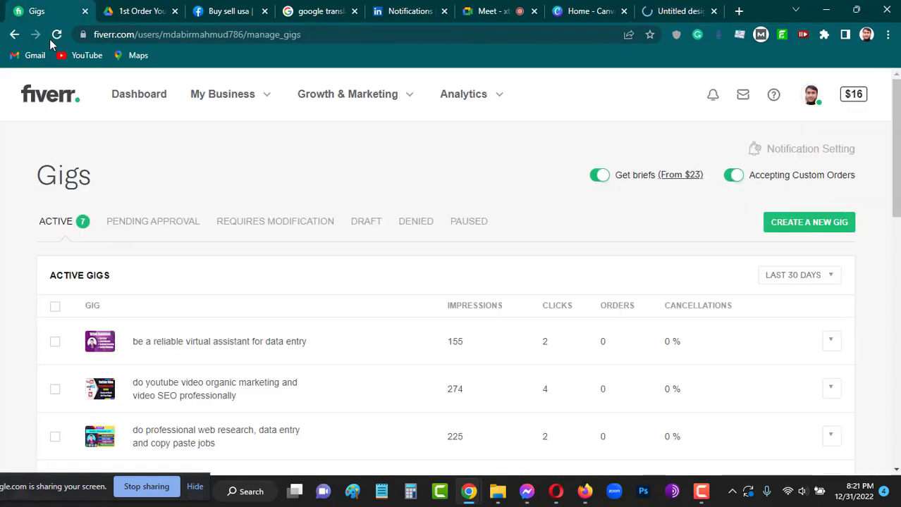
click(655, 7)
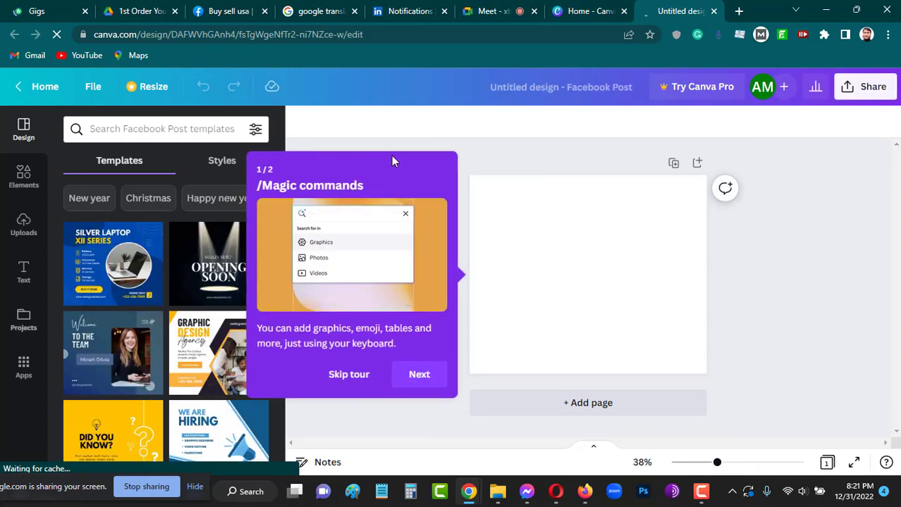
click(420, 375)
click(417, 317)
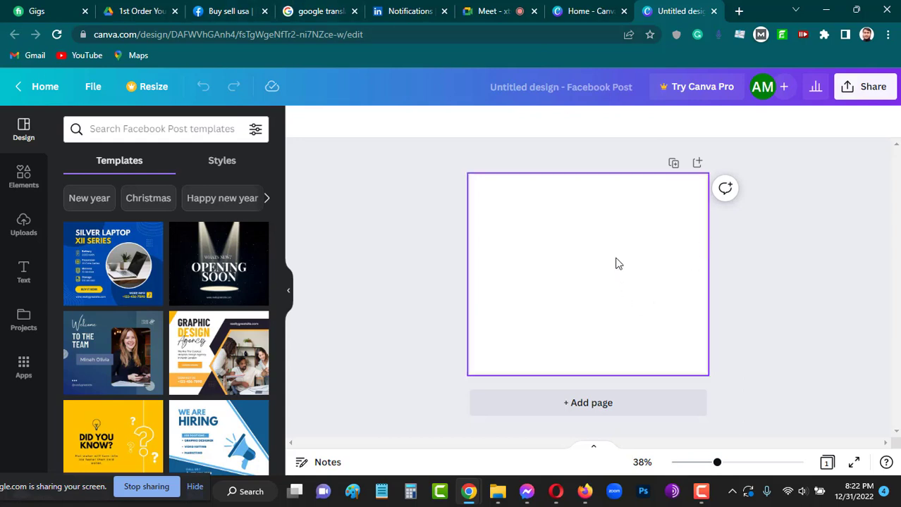
Select the blank page, look at the available elements, and browse the Facebook Post templates.
click(678, 272)
click(11, 181)
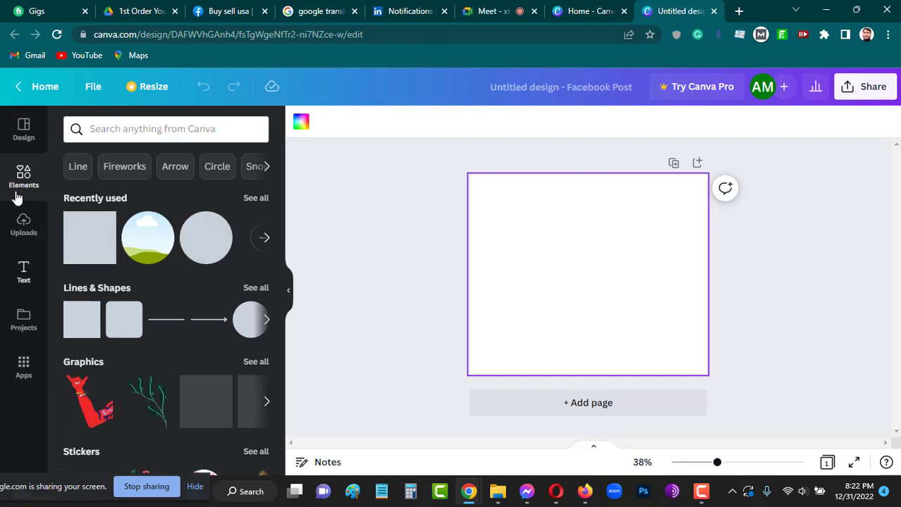
click(24, 130)
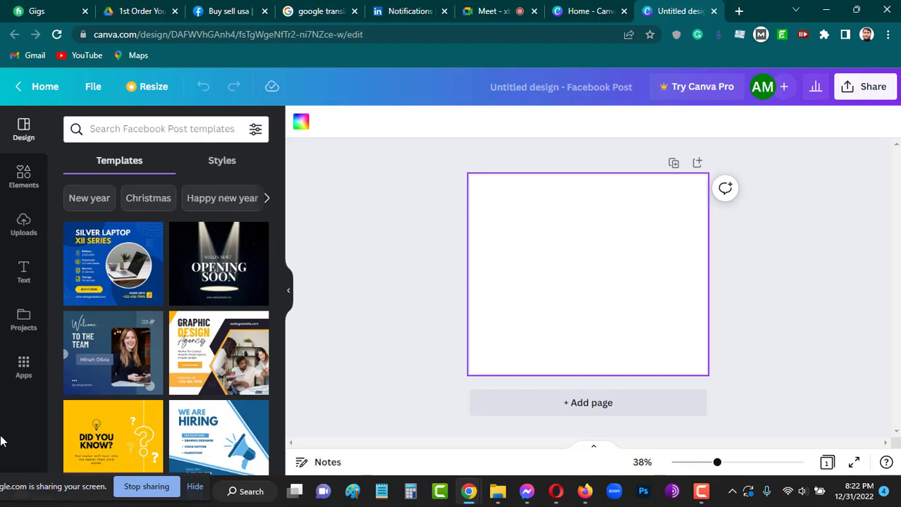
scroll(141, 294, down, 3)
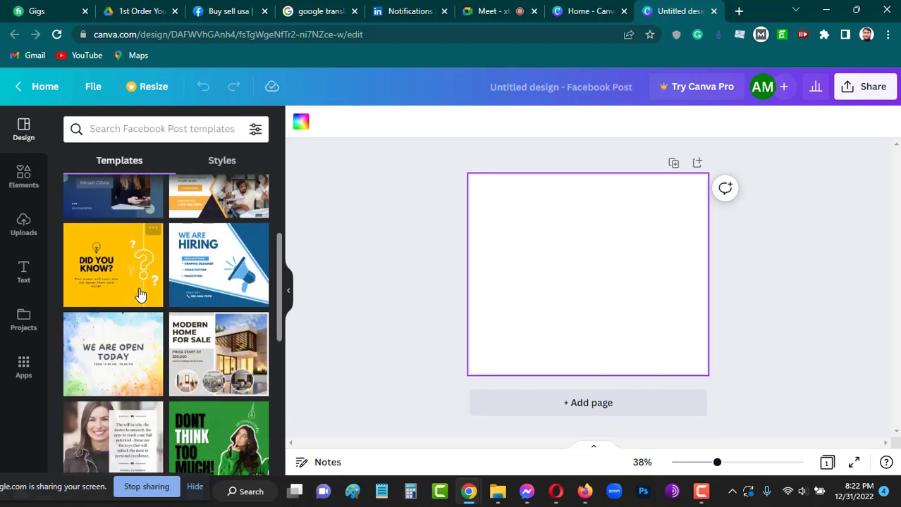
scroll(240, 293, down, 3)
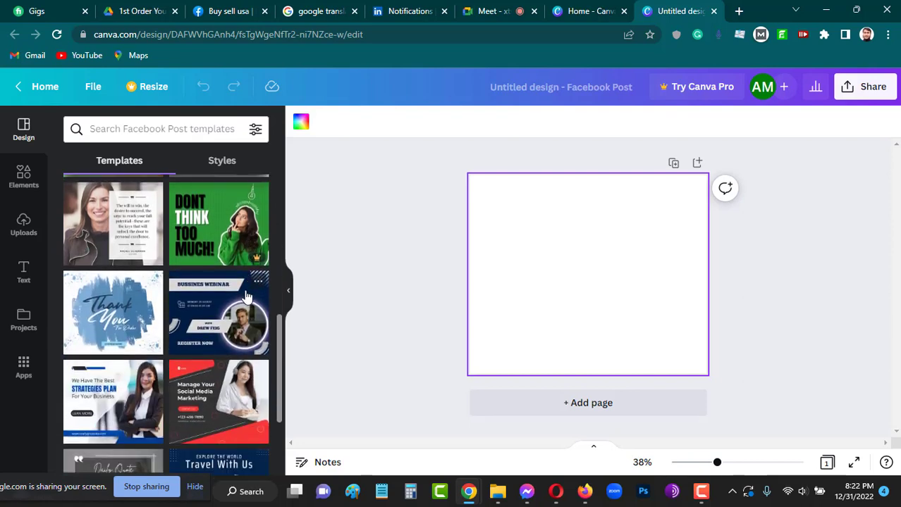
scroll(239, 299, down, 2)
scroll(239, 300, down, 3)
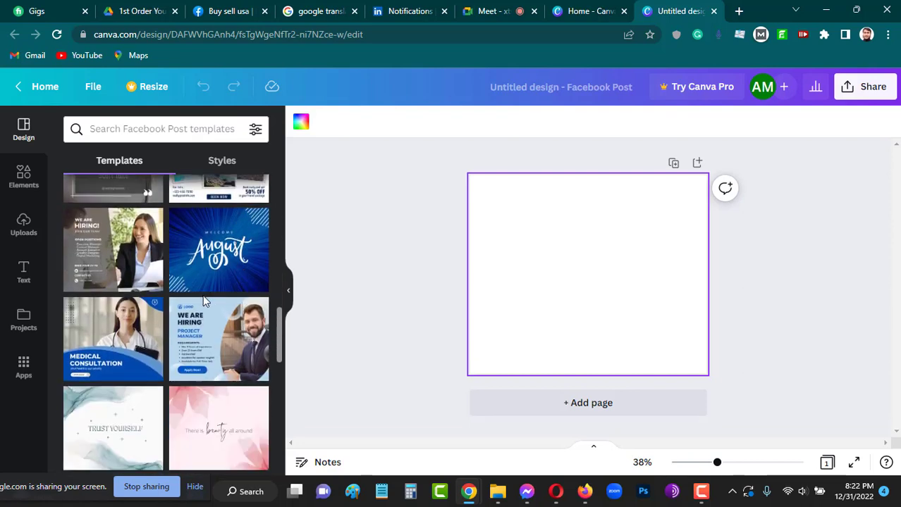
scroll(176, 341, down, 4)
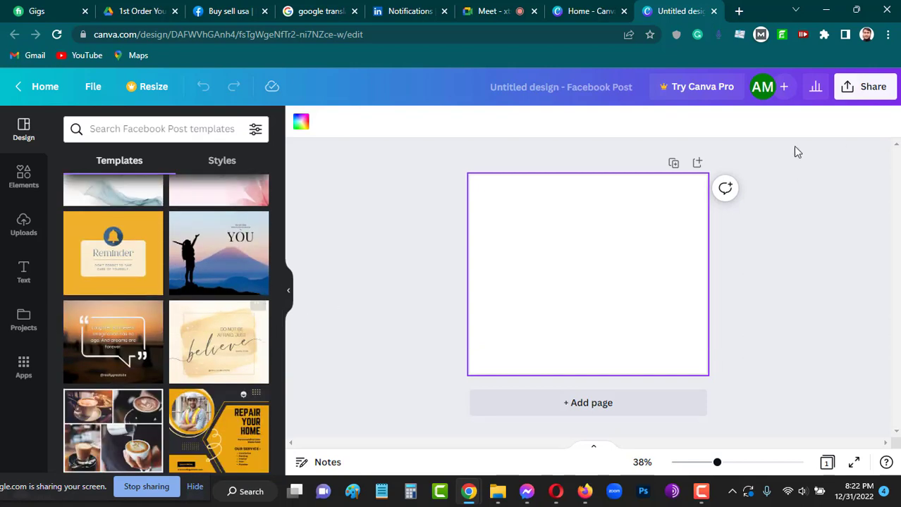
Browse further through the Facebook Post templates to see the available styles and premium designs.
scroll(94, 372, down, 2)
scroll(276, 207, down, 3)
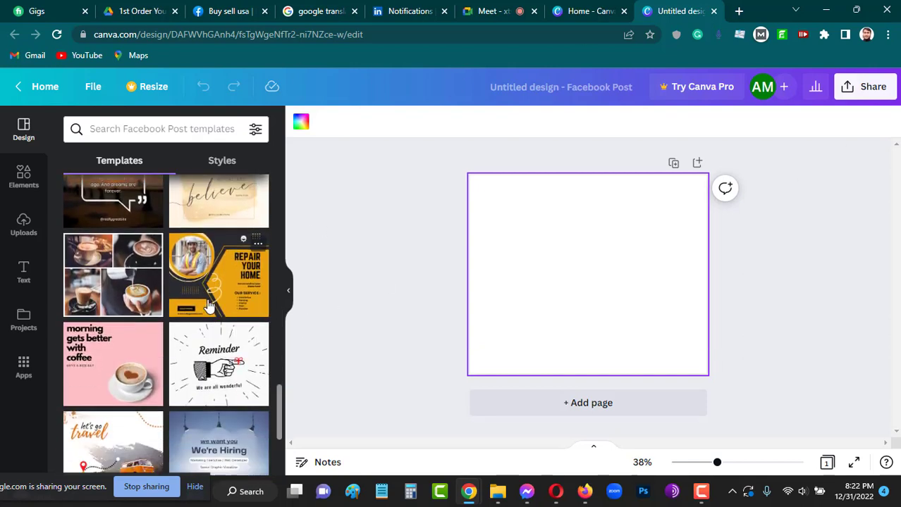
scroll(163, 349, down, 1)
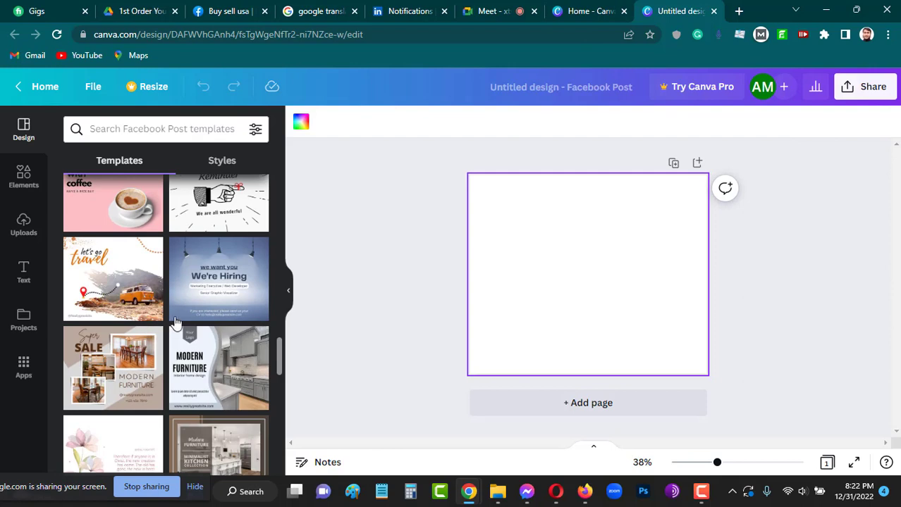
scroll(193, 324, down, 6)
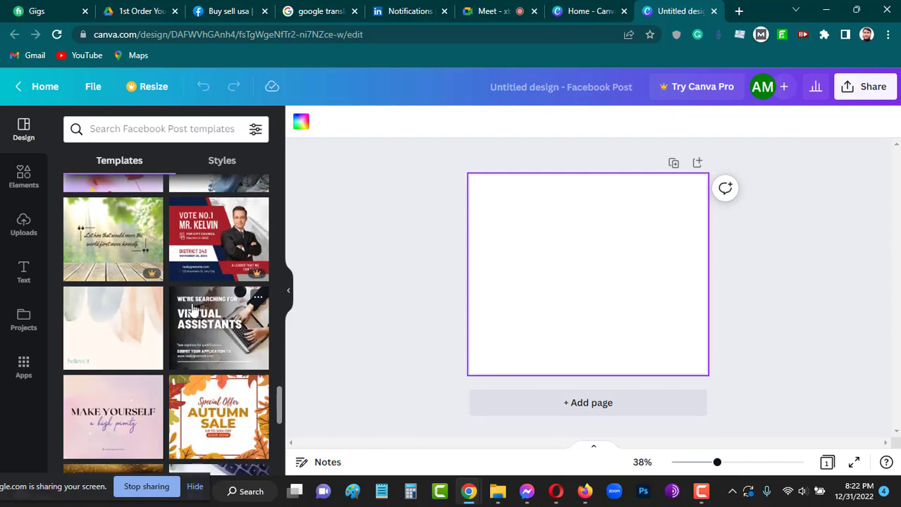
scroll(191, 313, down, 5)
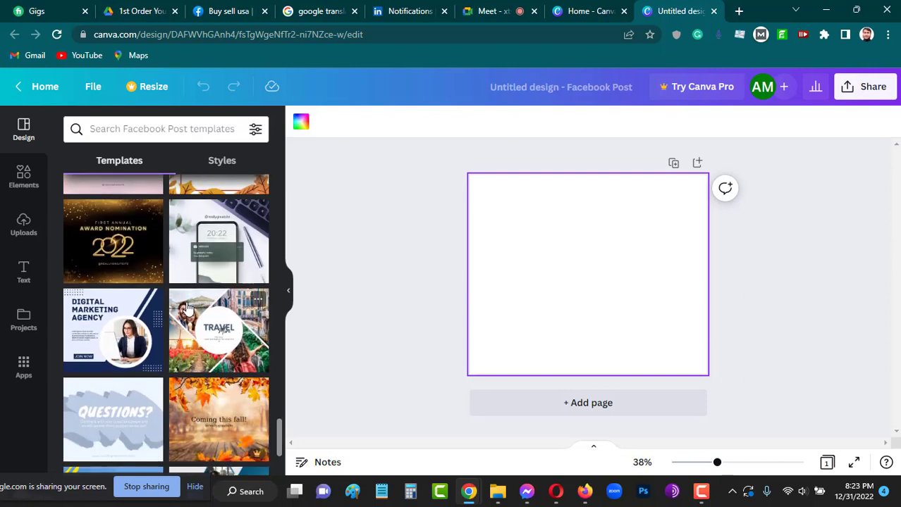
scroll(188, 308, down, 4)
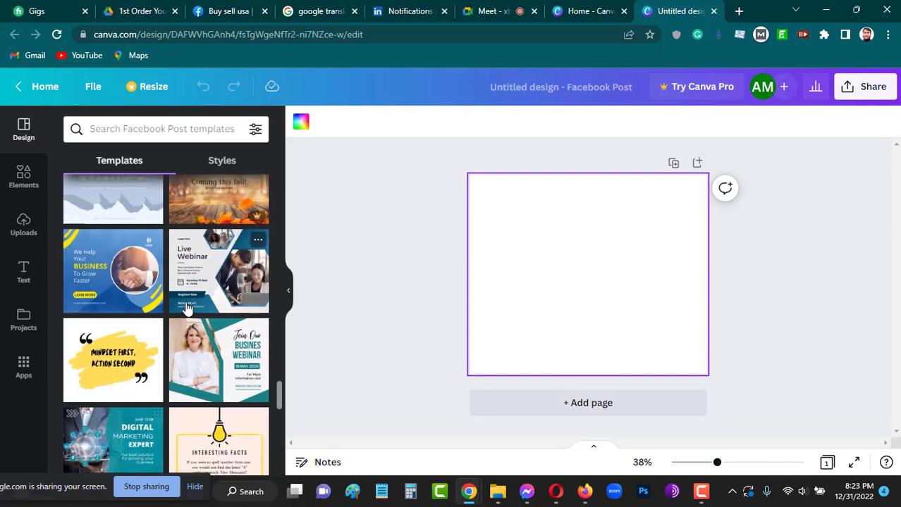
scroll(185, 359, down, 4)
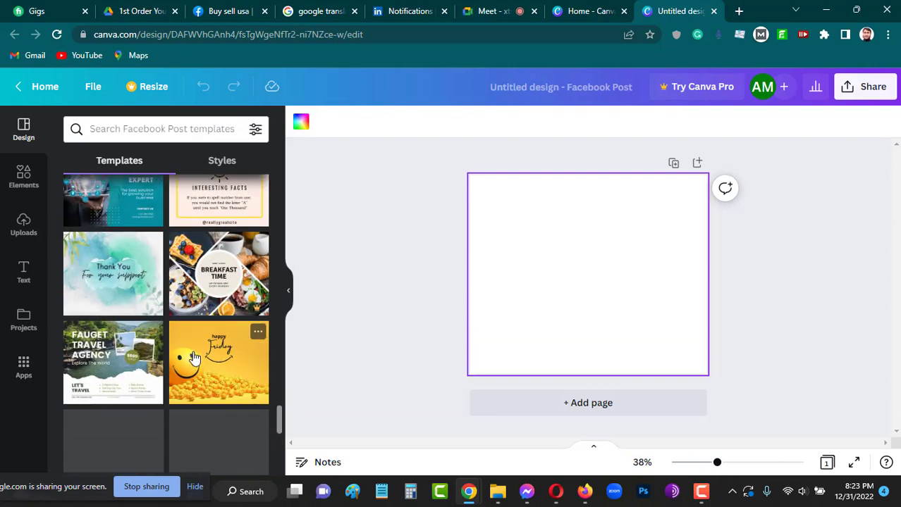
scroll(184, 360, down, 5)
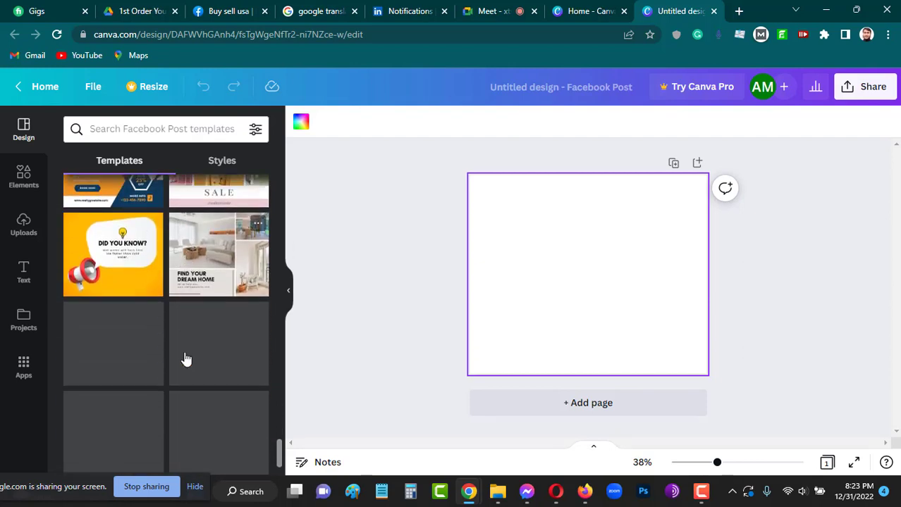
scroll(185, 359, down, 5)
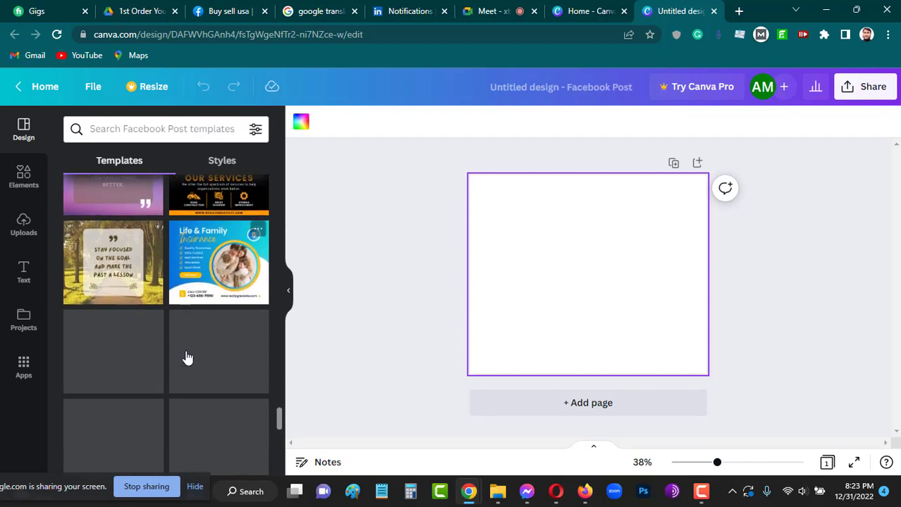
scroll(190, 351, down, 2)
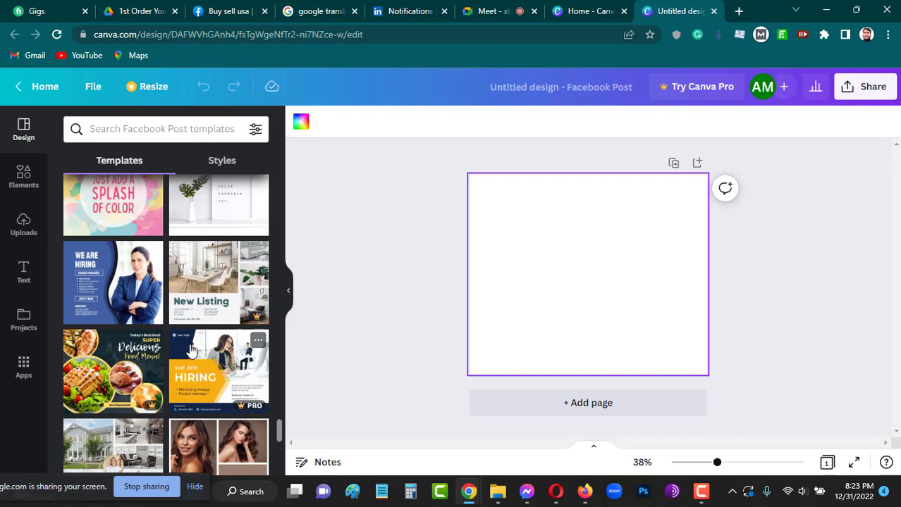
scroll(190, 350, down, 6)
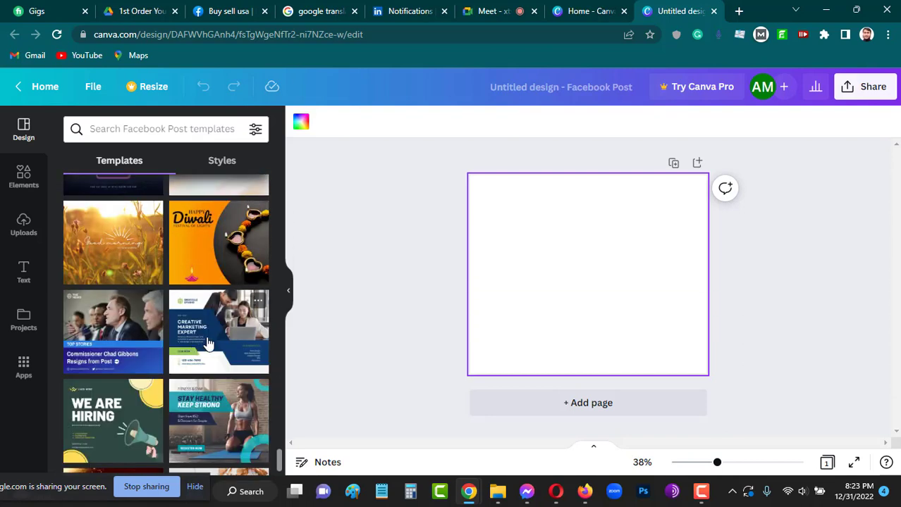
scroll(212, 338, down, 5)
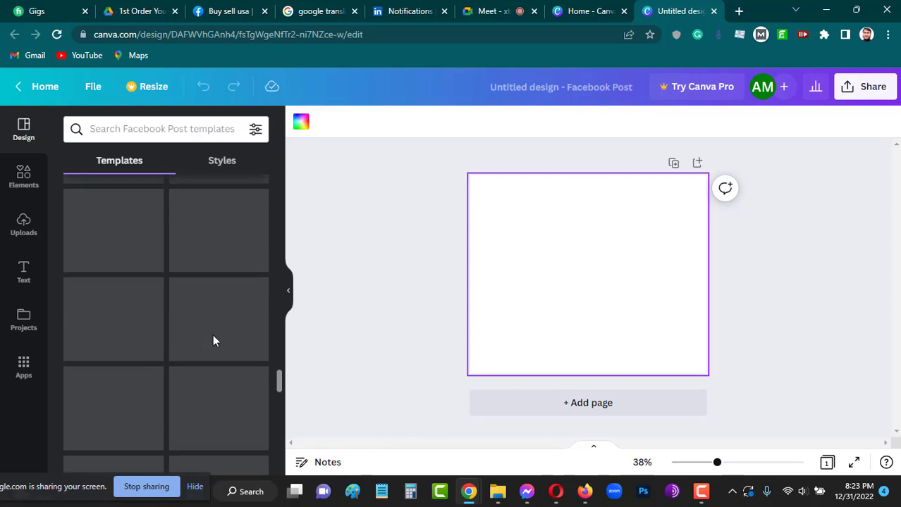
scroll(198, 332, down, 5)
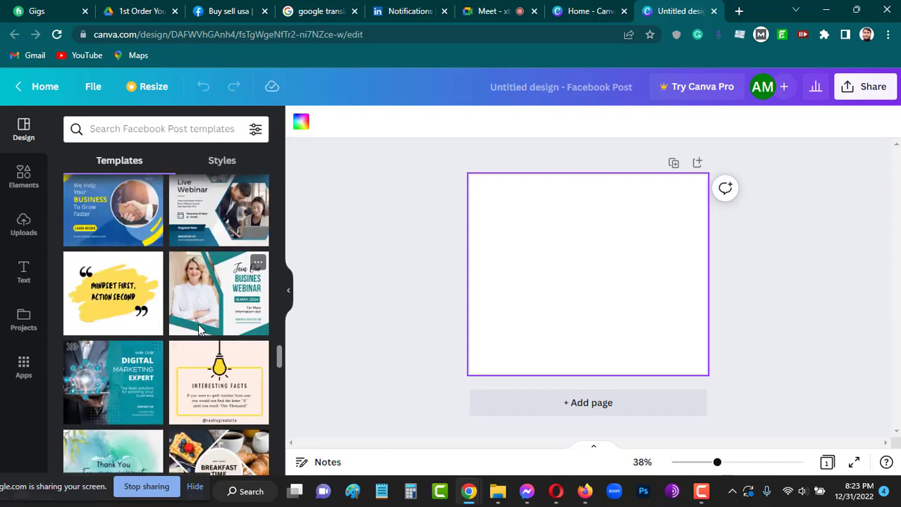
scroll(200, 330, up, 2)
scroll(200, 327, up, 4)
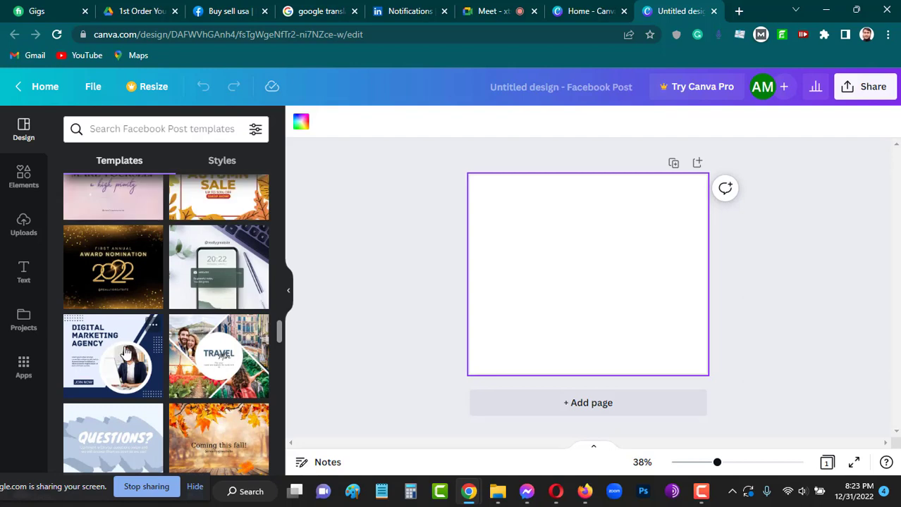
scroll(196, 304, up, 4)
scroll(239, 279, up, 4)
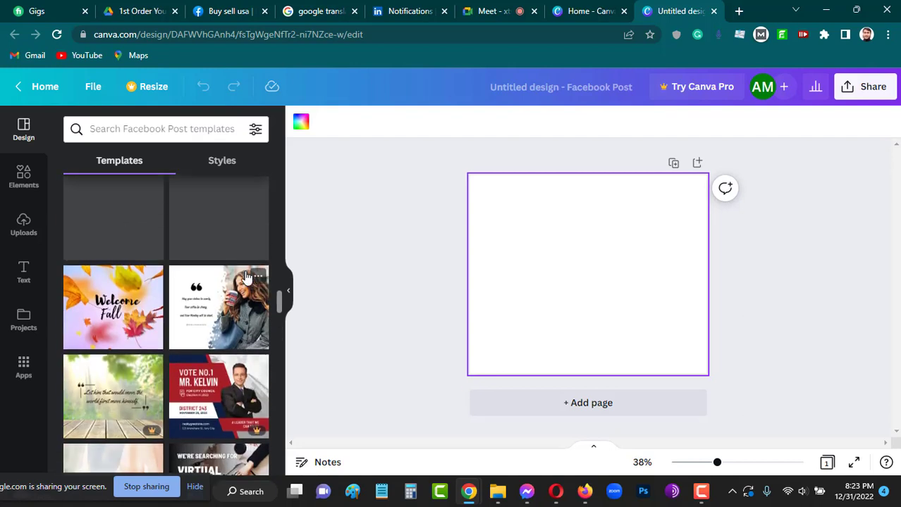
Open the premium city council election template, review the Canva Pro trial offer, and dismiss it.
click(204, 371)
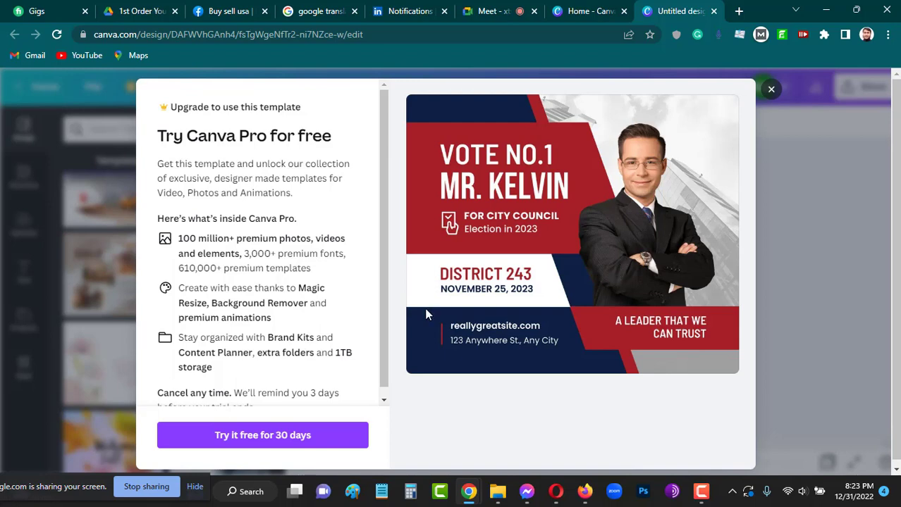
scroll(277, 315, down, 1)
scroll(288, 318, up, 1)
click(771, 92)
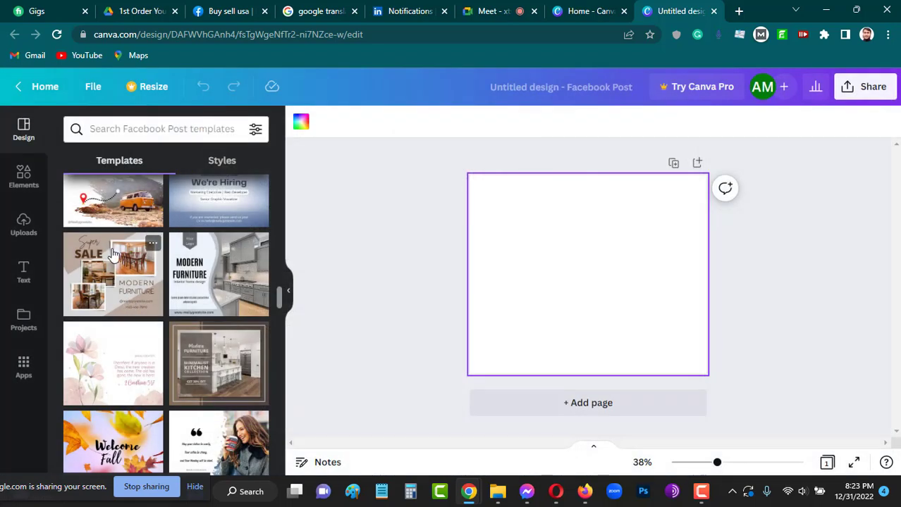
Skim the remaining Facebook Post templates, close the untitled blank design, and minimize the Chrome window.
scroll(121, 252, down, 5)
scroll(184, 303, up, 10)
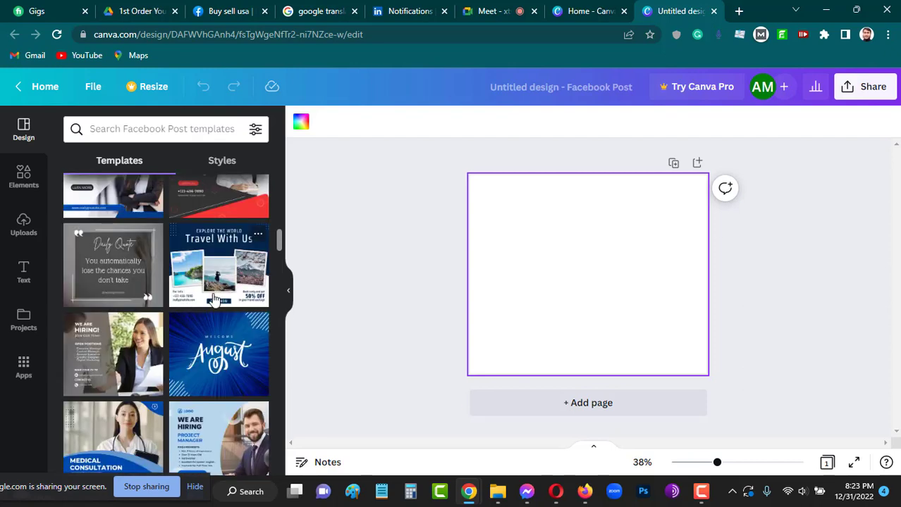
scroll(246, 289, up, 1)
scroll(247, 289, up, 1)
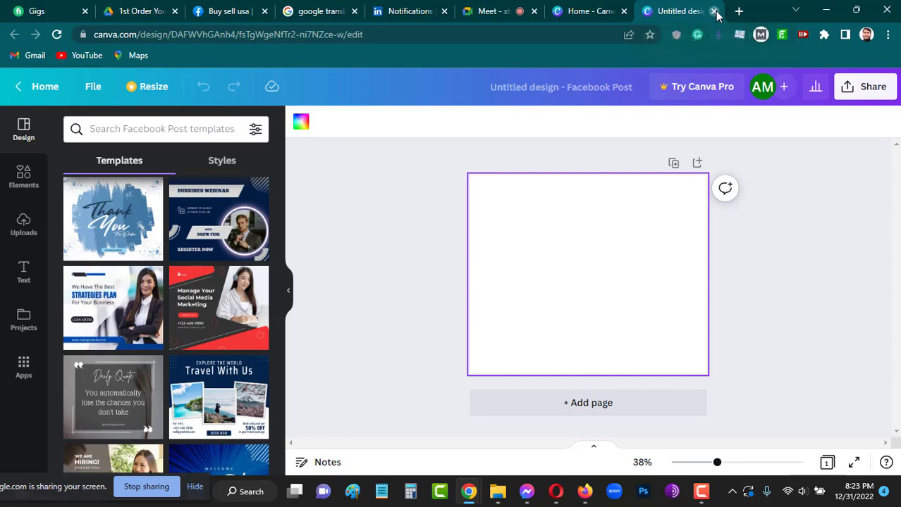
click(713, 11)
click(829, 12)
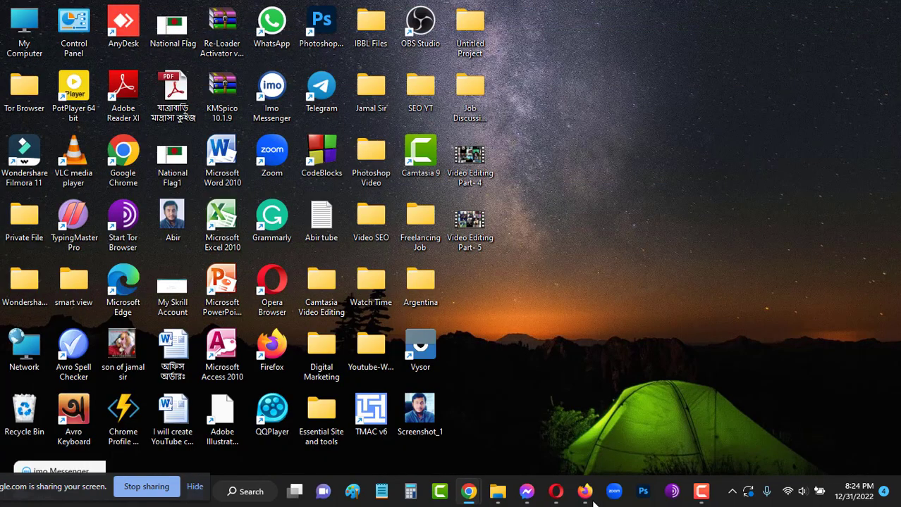
Switch to Opera and review the three pages of the "White Business webinar promotion Facebook post" design.
click(555, 492)
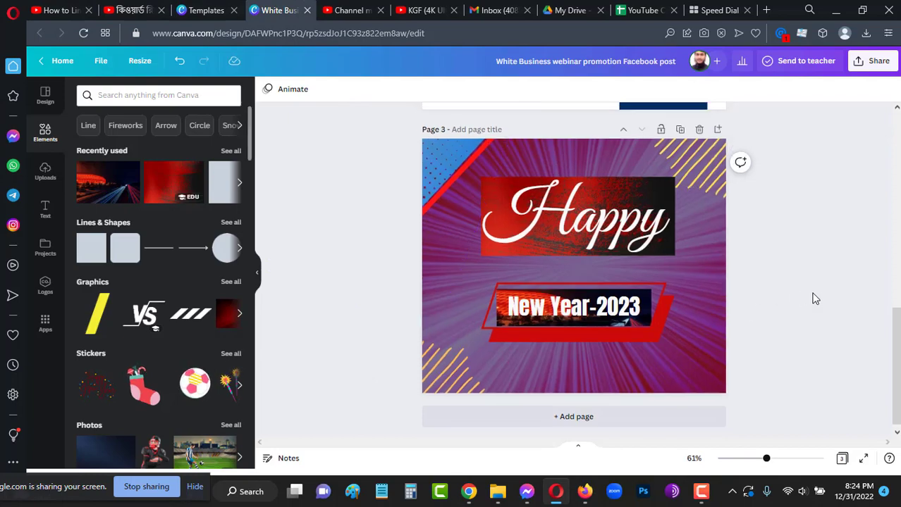
scroll(659, 199, up, 10)
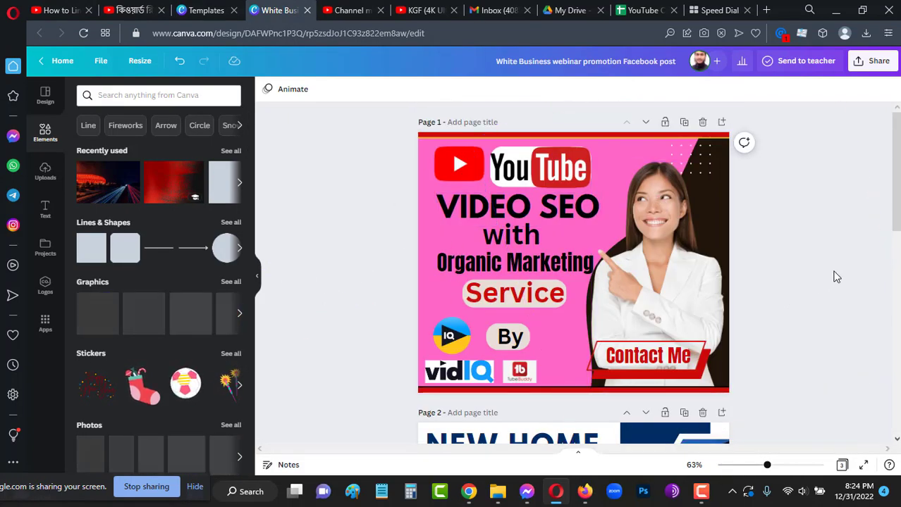
scroll(782, 241, down, 3)
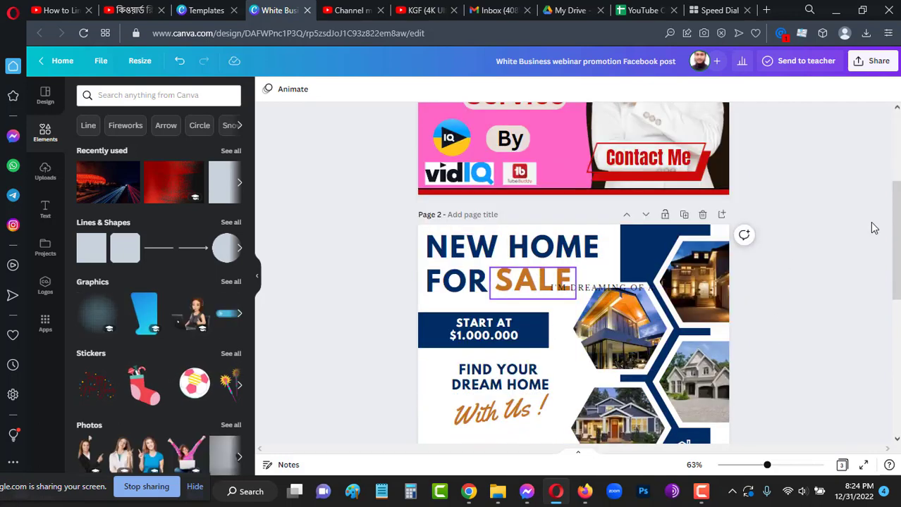
scroll(751, 284, down, 4)
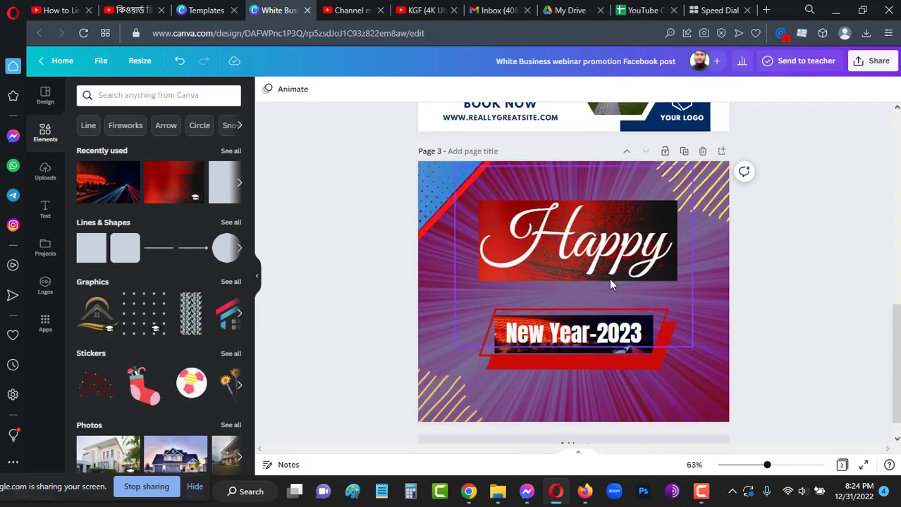
scroll(609, 279, down, 1)
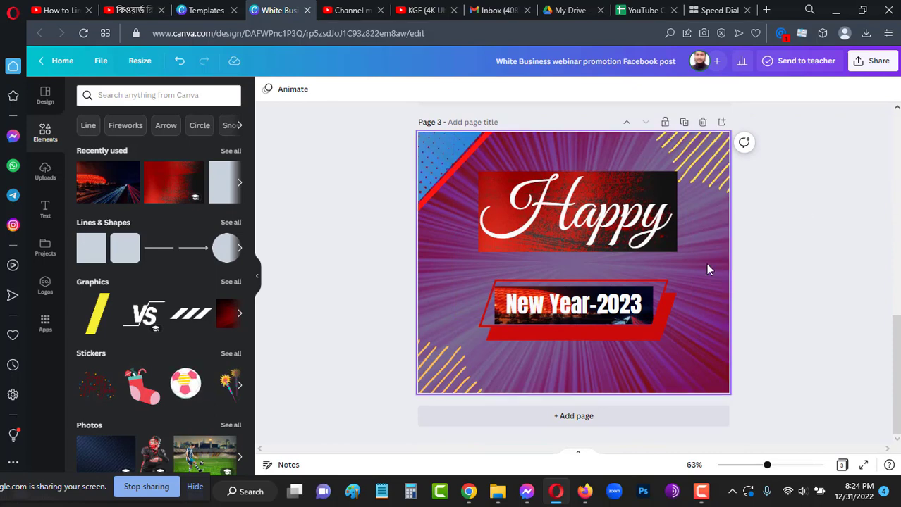
Add a new page after page 3 of the Facebook post design and glance over the pages above it.
click(613, 420)
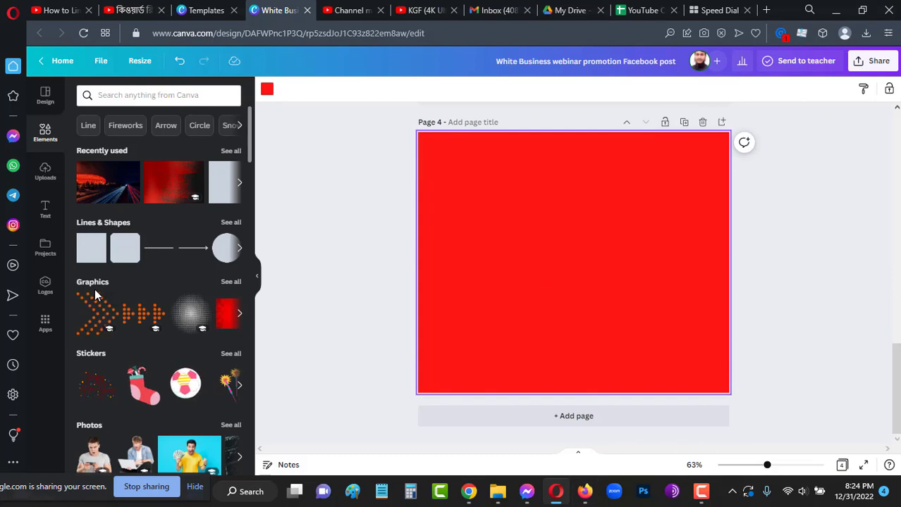
scroll(93, 294, down, 5)
scroll(162, 303, up, 5)
scroll(590, 276, up, 5)
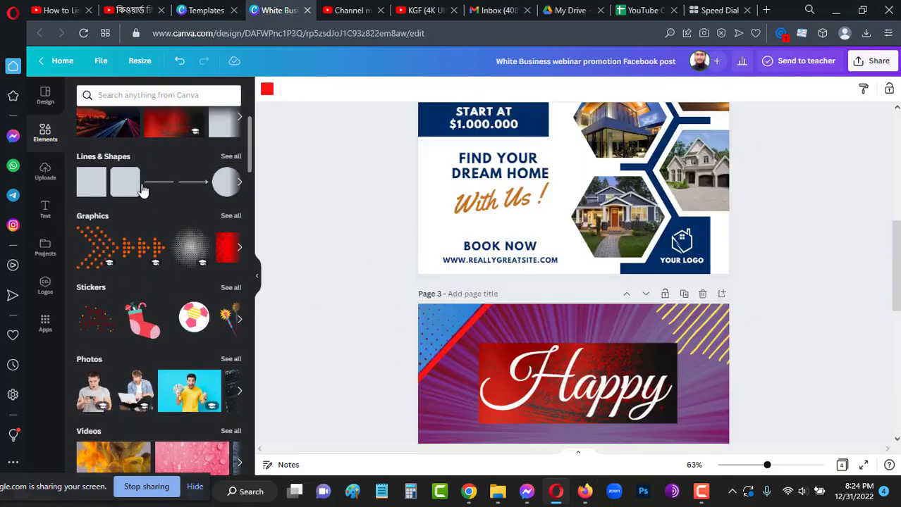
scroll(238, 267, up, 3)
scroll(663, 338, down, 5)
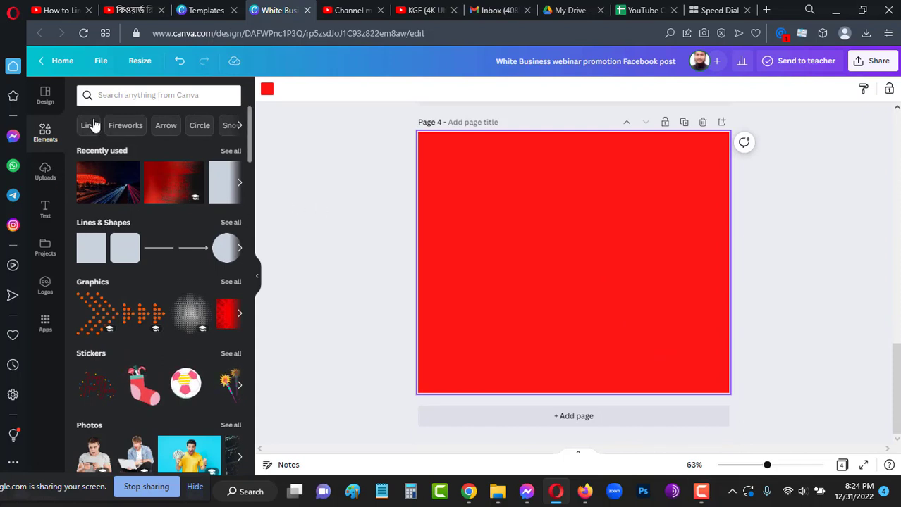
Apply the green forest quote template "What you do is what you will get." to page 4.
click(46, 98)
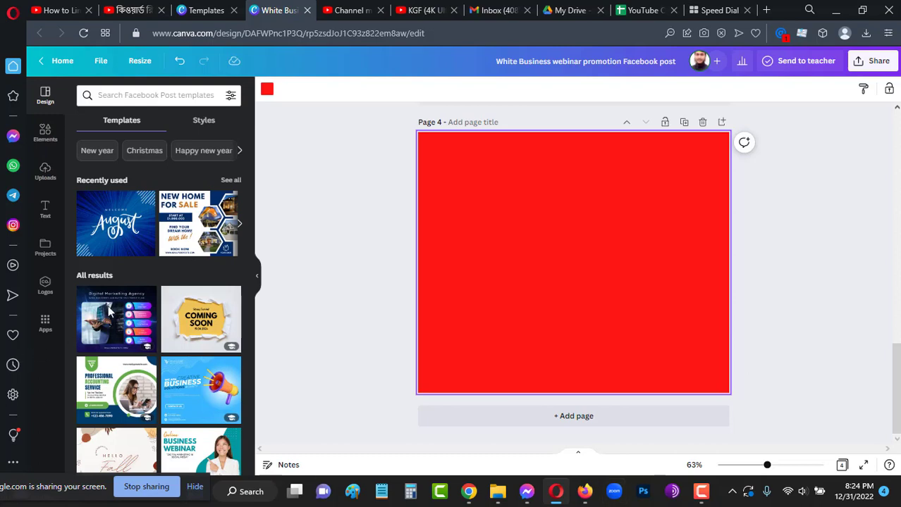
scroll(176, 298, down, 5)
scroll(176, 297, down, 1)
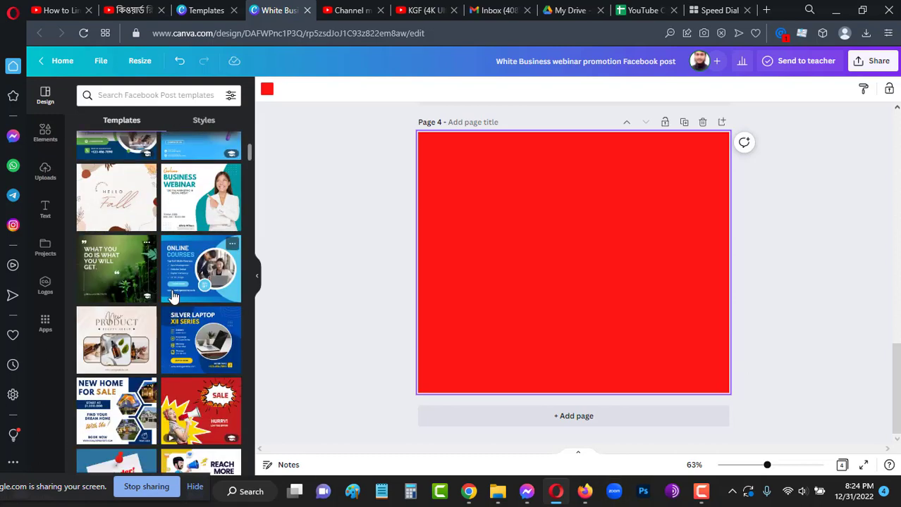
click(111, 270)
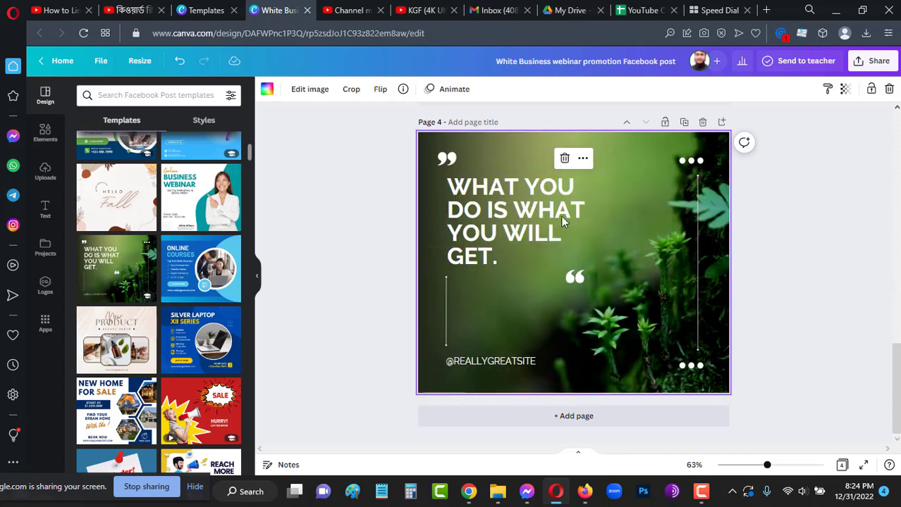
Replace the quote text on page 4 with "HAPPY" on one line followed by "NEW YEAR-2023".
click(553, 211)
click(554, 211)
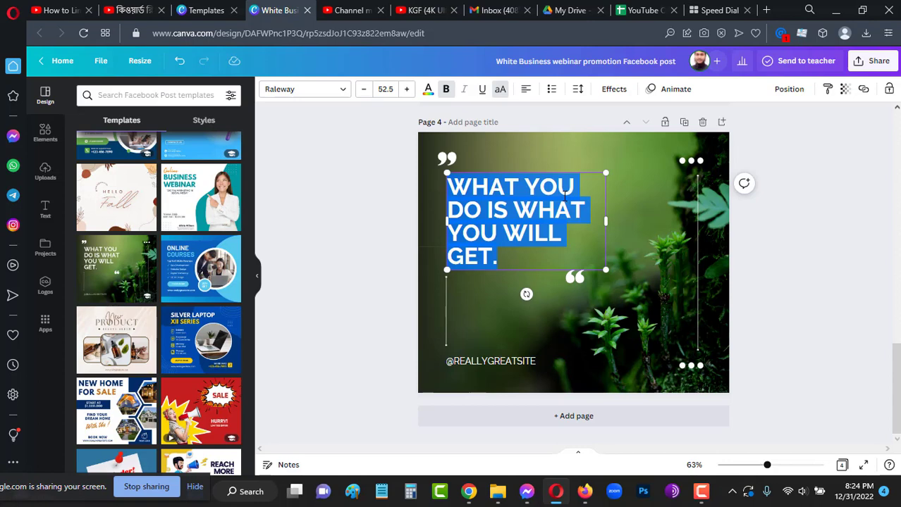
text(HAP)
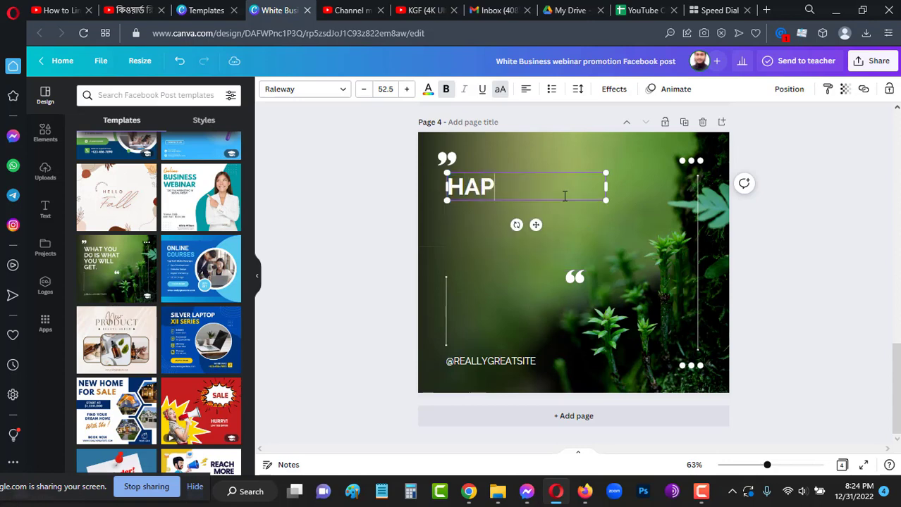
text(PY)
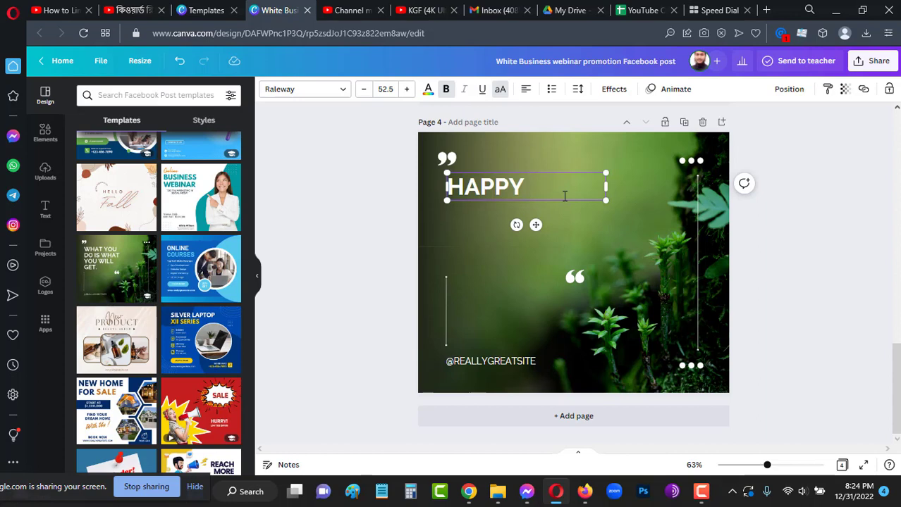
key(Return)
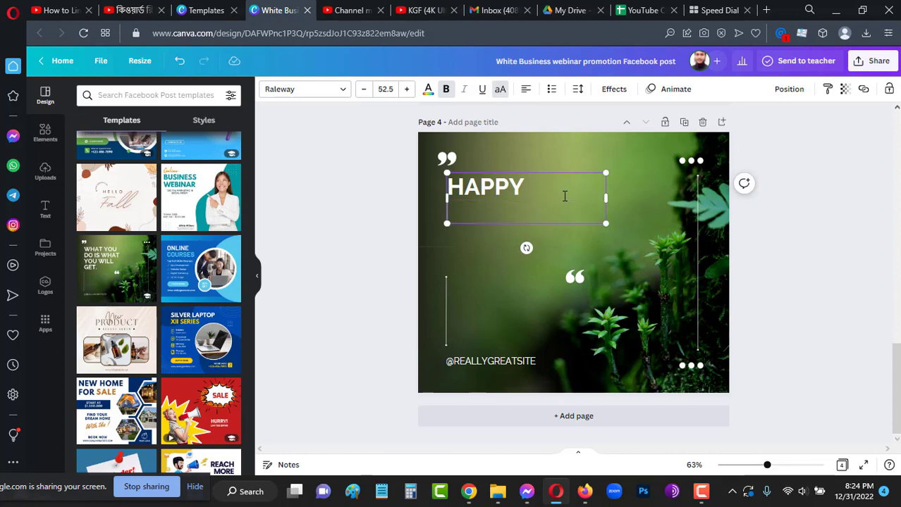
text(NEW )
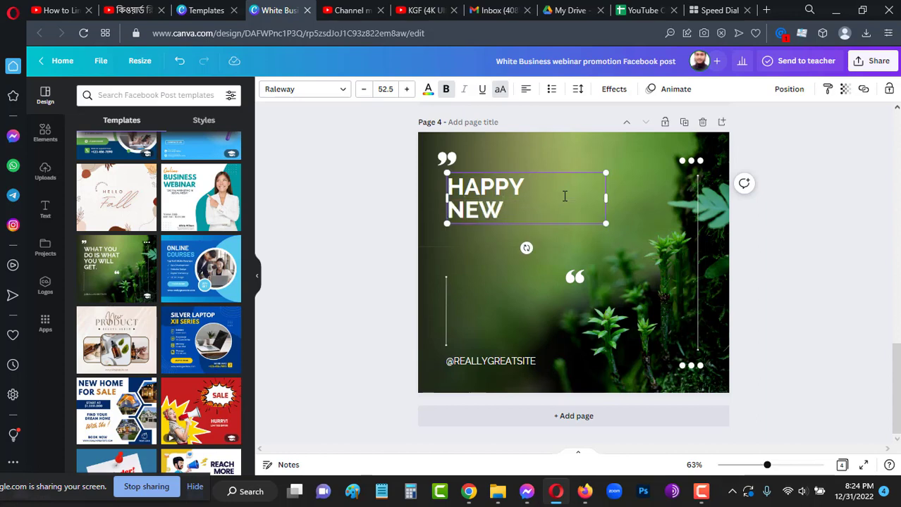
text(YEAR)
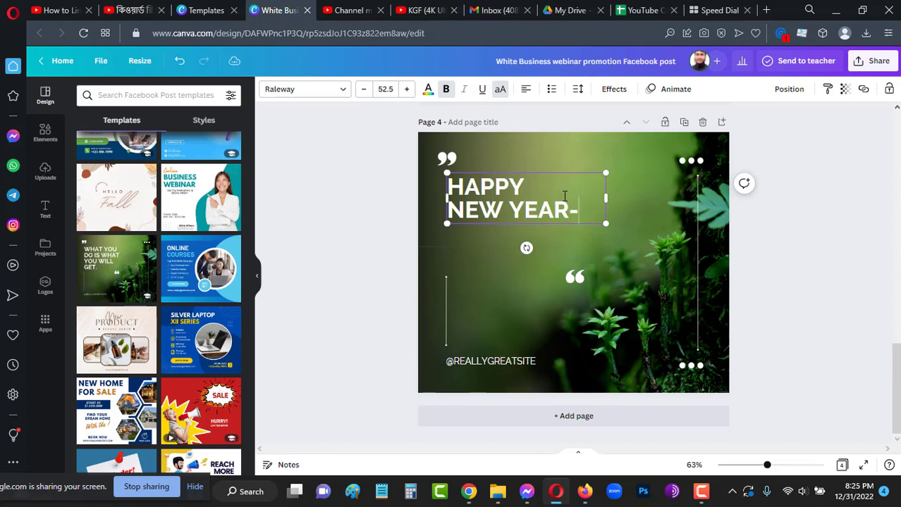
text(-2023)
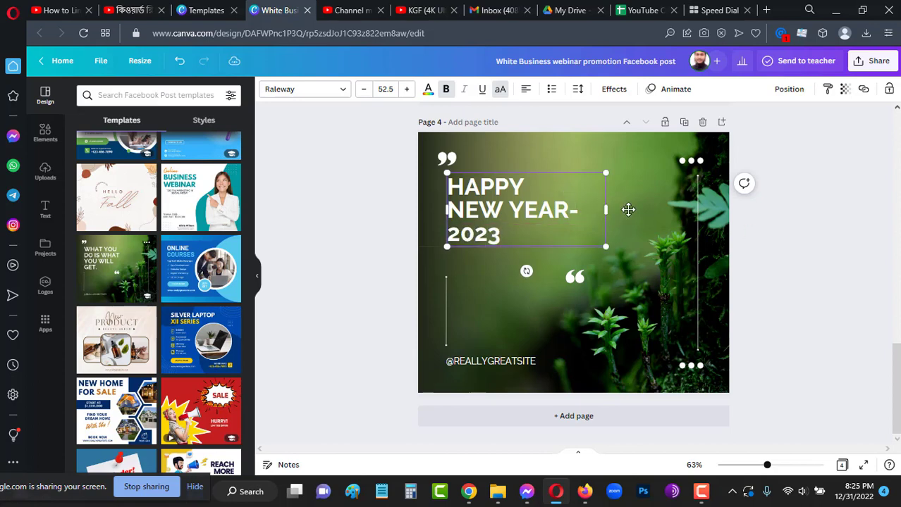
Enlarge the heading to font size 67, widen its box so "NEW YEAR-2023" fits on one line, and shift it toward the page's left edge.
drag(628, 209, 652, 205)
drag(629, 242, 673, 262)
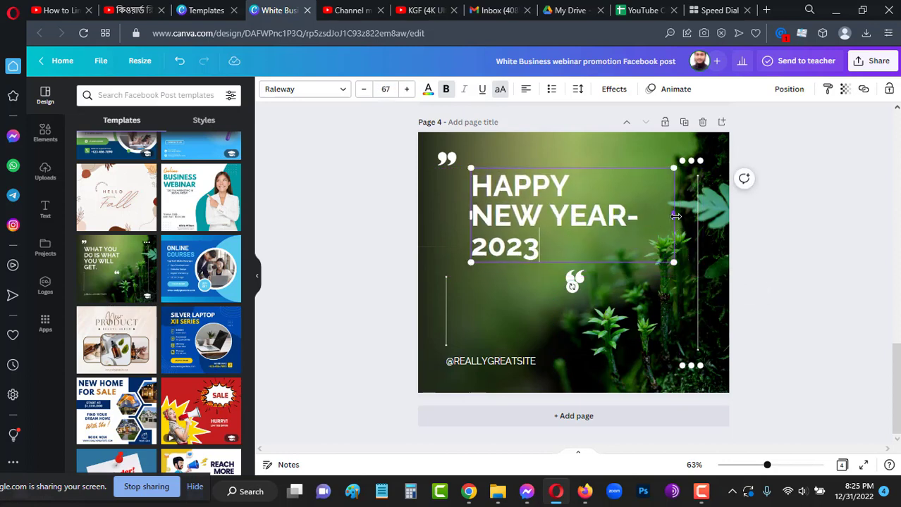
drag(675, 217, 733, 230)
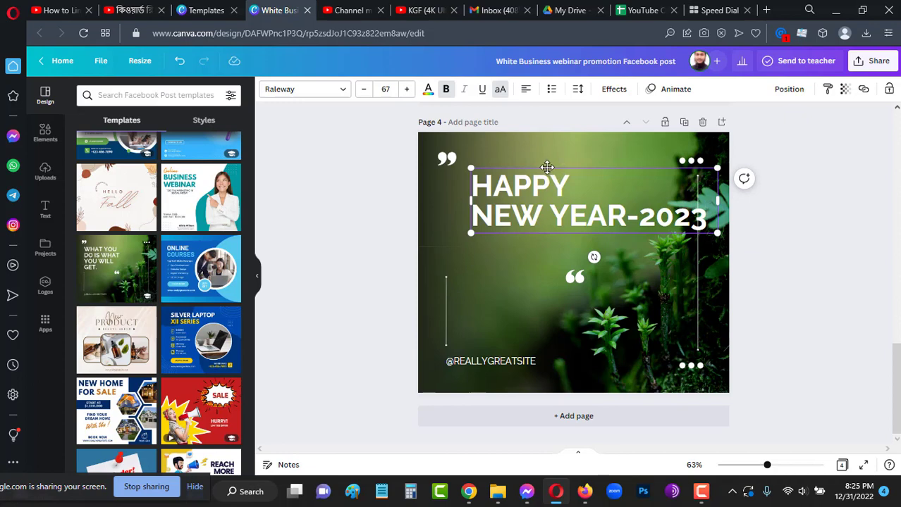
drag(547, 167, 511, 167)
click(848, 287)
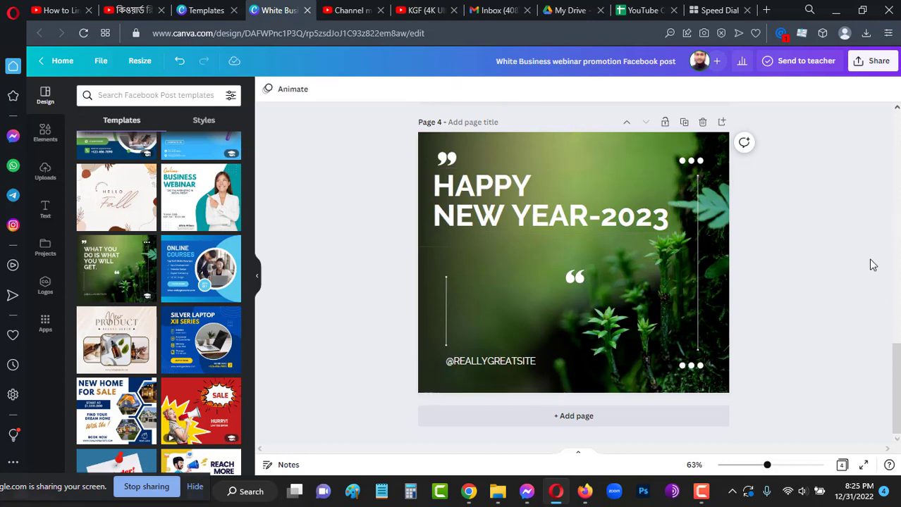
Delete both quotation mark graphics around the heading on page 4.
click(577, 275)
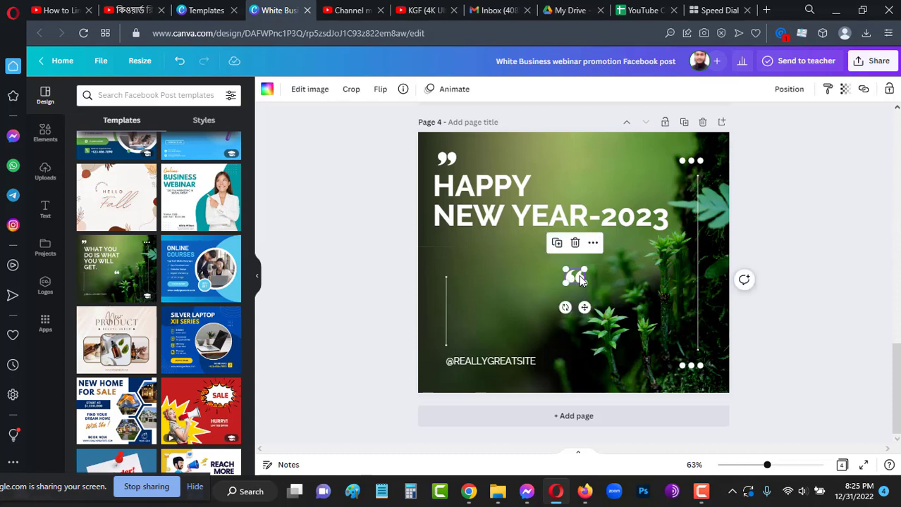
drag(578, 275, 451, 153)
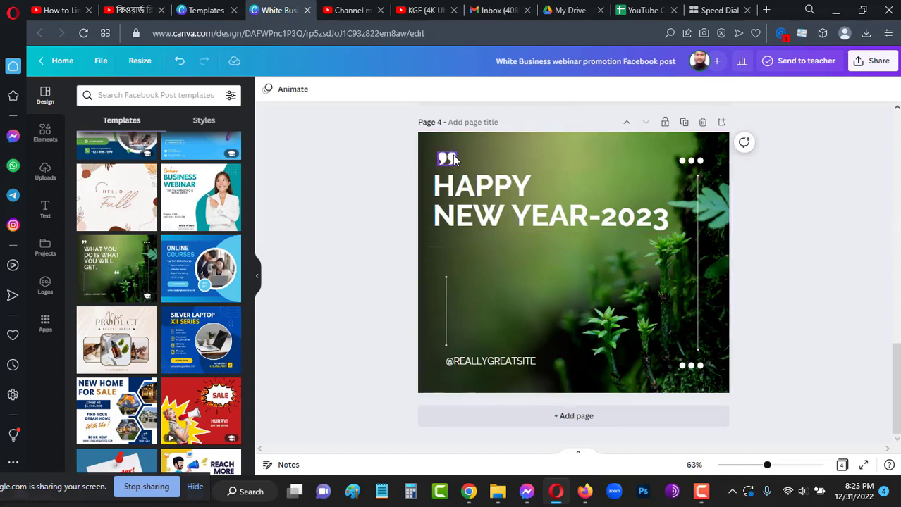
key(Delete)
click(521, 395)
key(Delete)
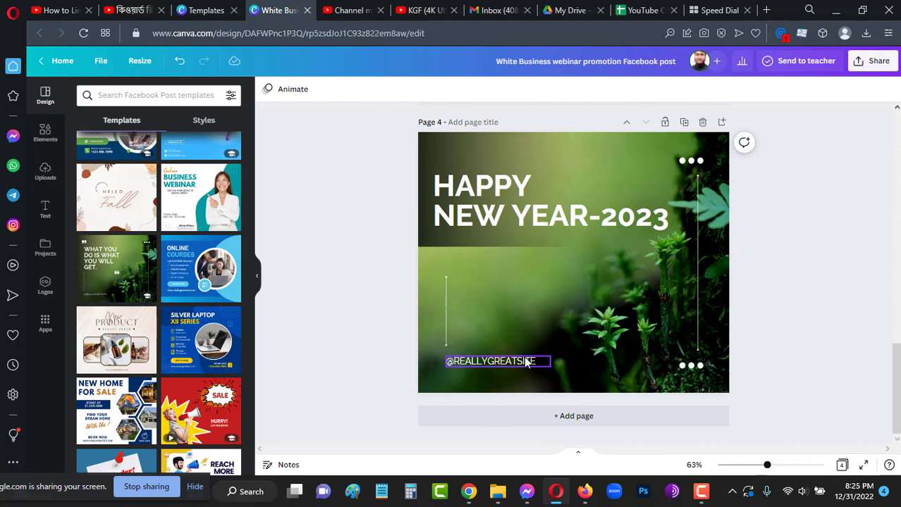
key(ctrl+z)
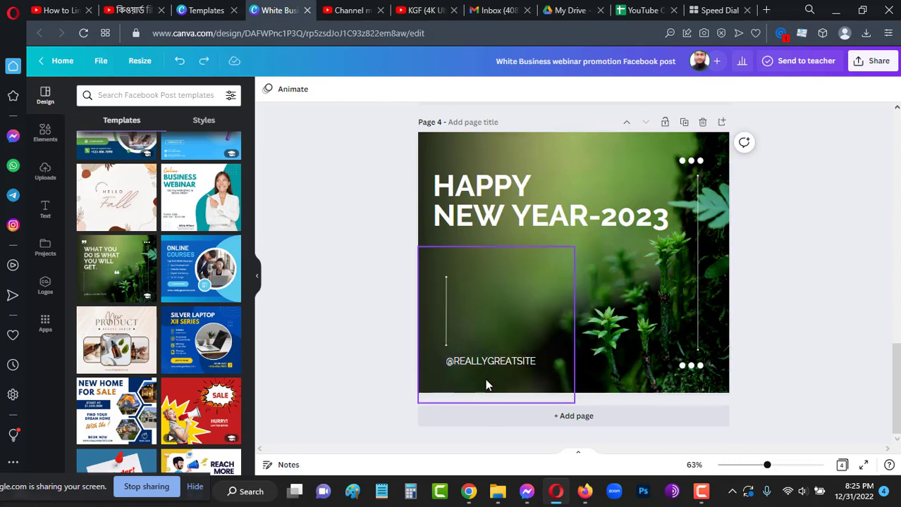
click(493, 362)
key(Delete)
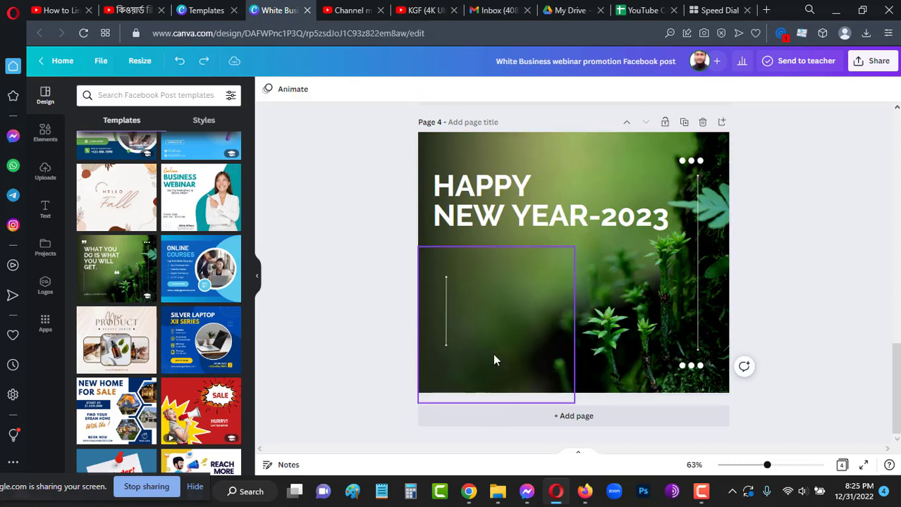
click(467, 338)
key(Delete)
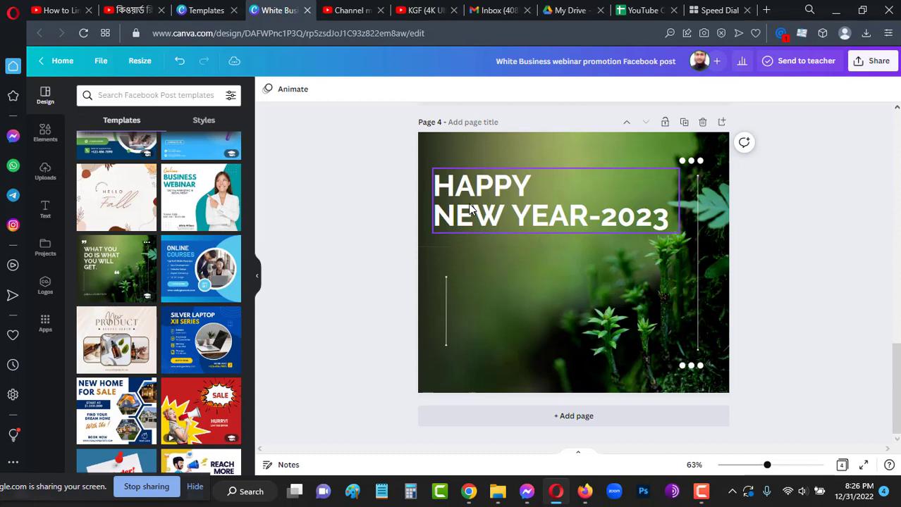
Recolor both lines of the "HAPPY NEW YEAR-2023" heading with the golden yellow document color.
click(565, 214)
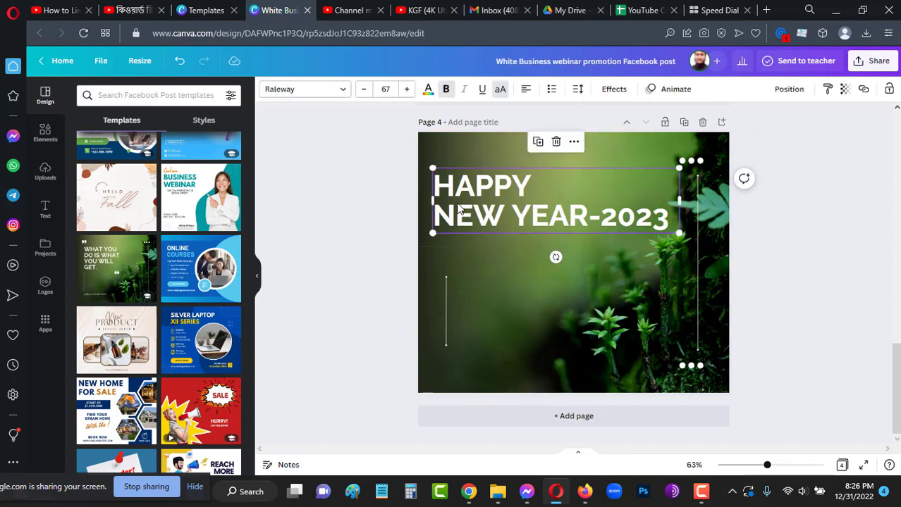
triple_click(637, 219)
click(572, 191)
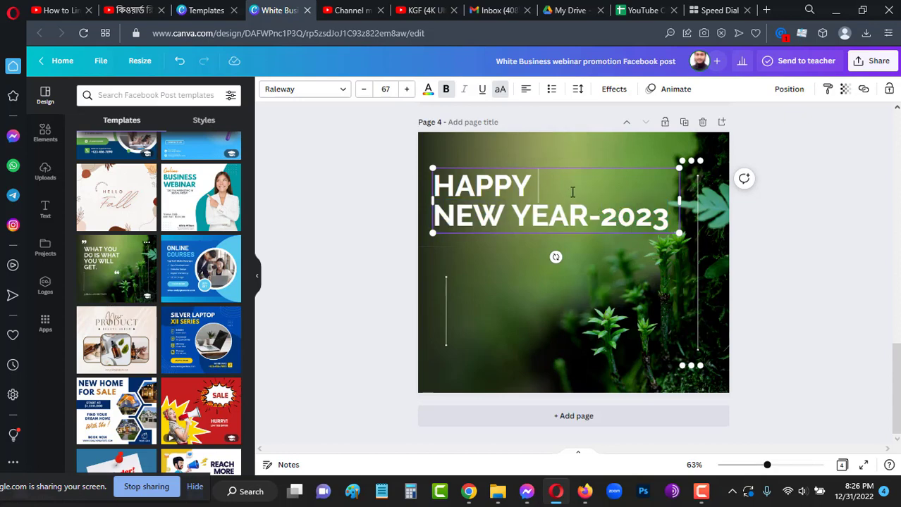
drag(436, 182, 683, 220)
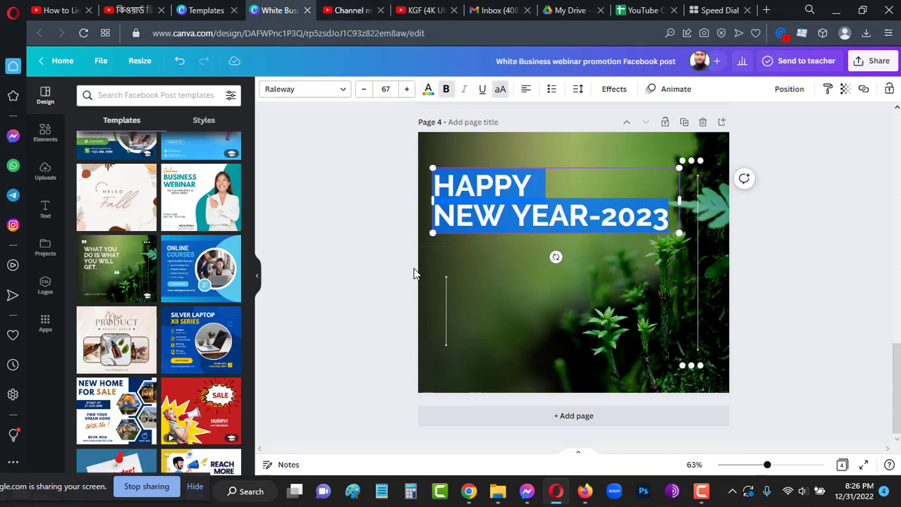
click(428, 90)
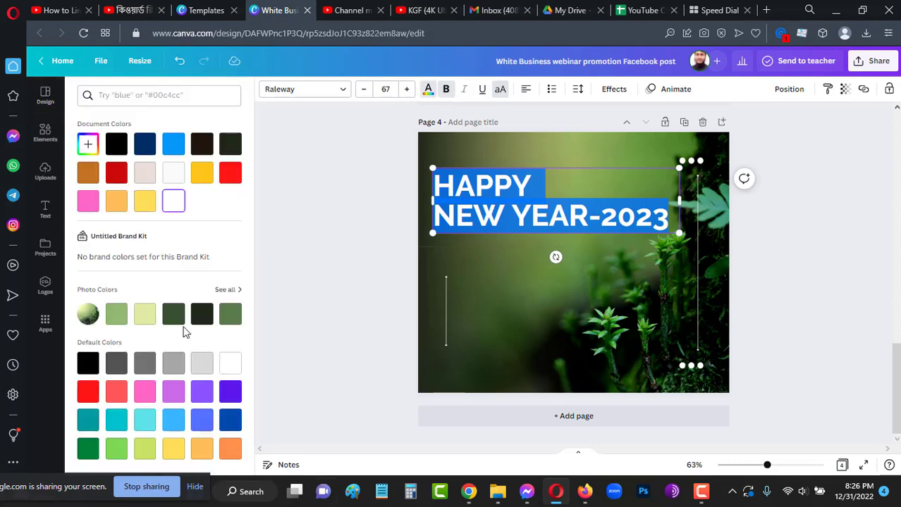
click(202, 172)
key(Escape)
key(Escape)
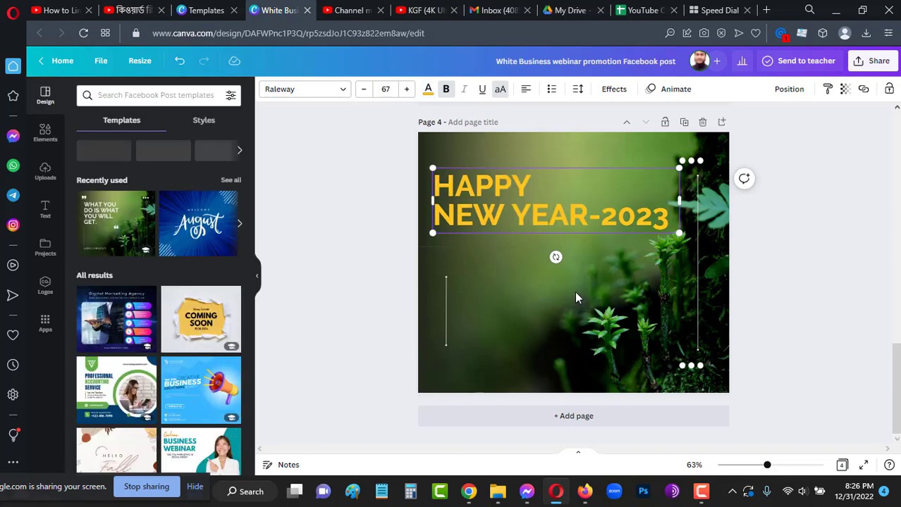
Recolor only the "NEW YEAR-2023" line with the lighter yellow document color.
click(532, 216)
double_click(533, 215)
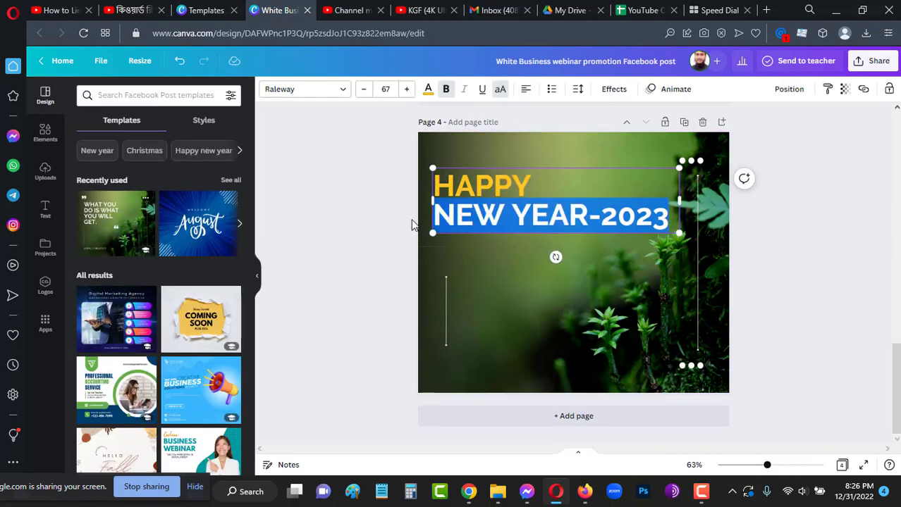
click(428, 90)
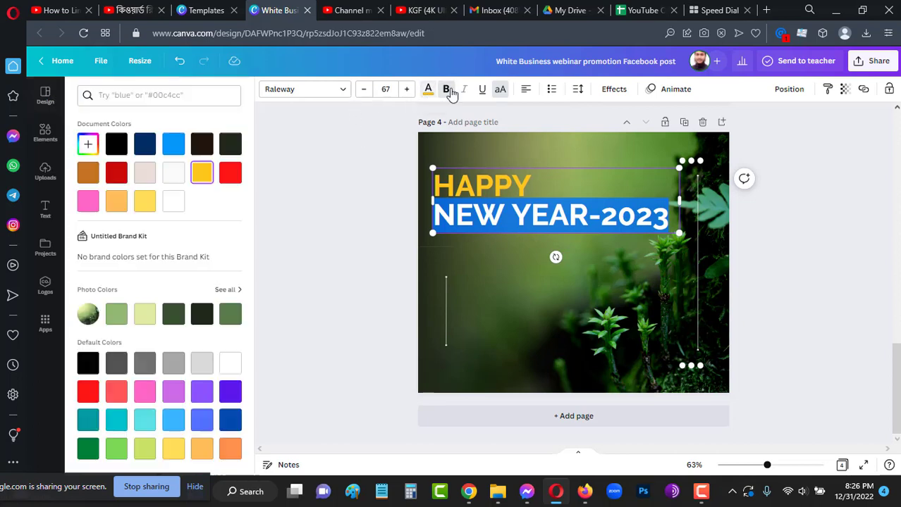
click(144, 204)
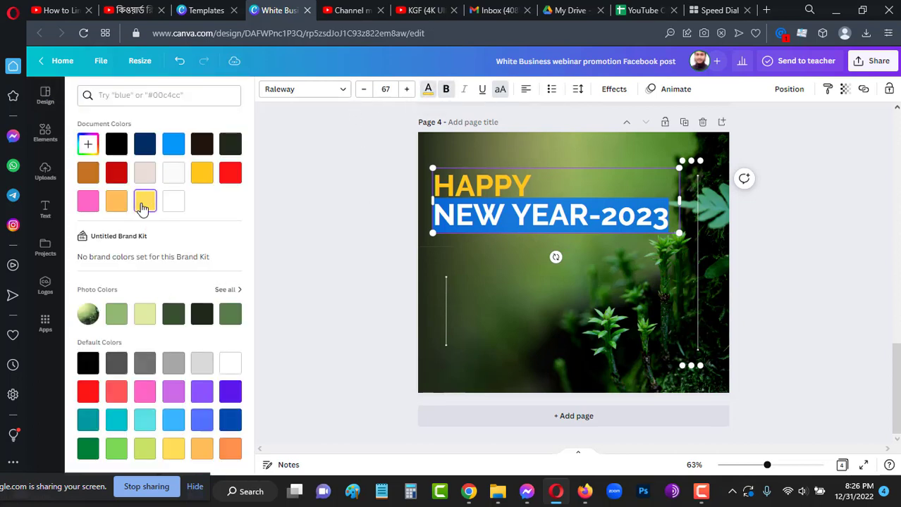
click(805, 260)
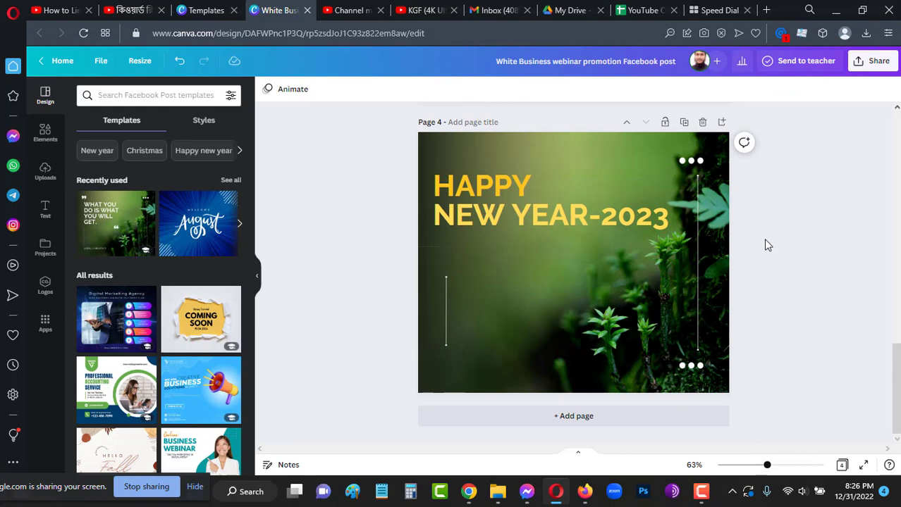
Recolor the whole two-line heading with the orange default color.
triple_click(533, 203)
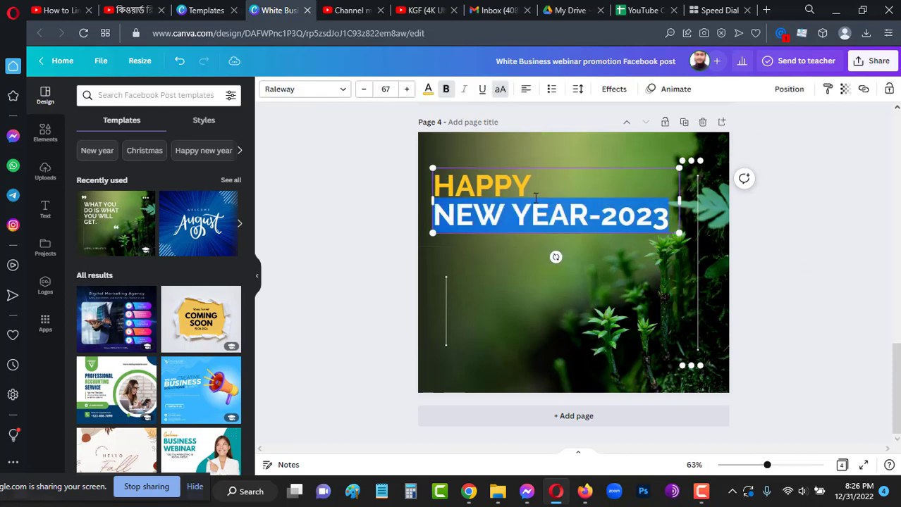
click(672, 219)
drag(662, 206, 442, 175)
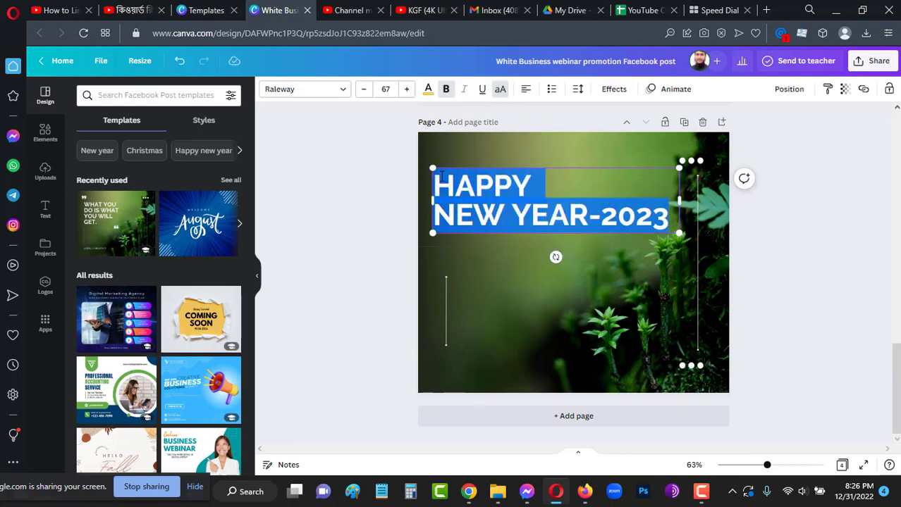
click(428, 90)
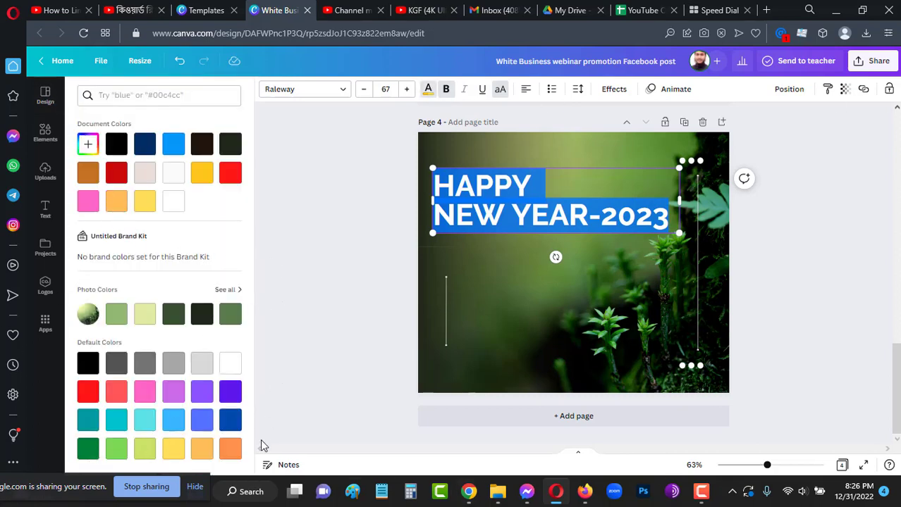
click(433, 345)
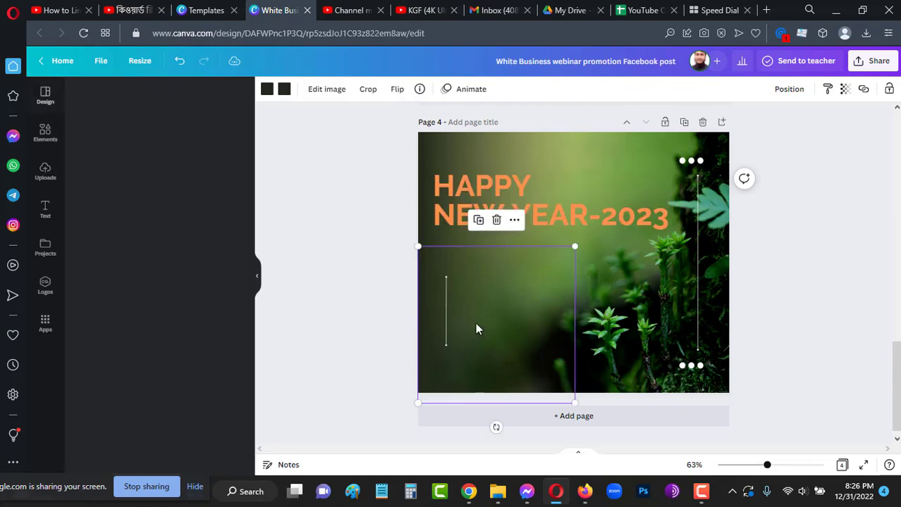
Recolor the whole two-line heading with the bright blue document color.
click(599, 220)
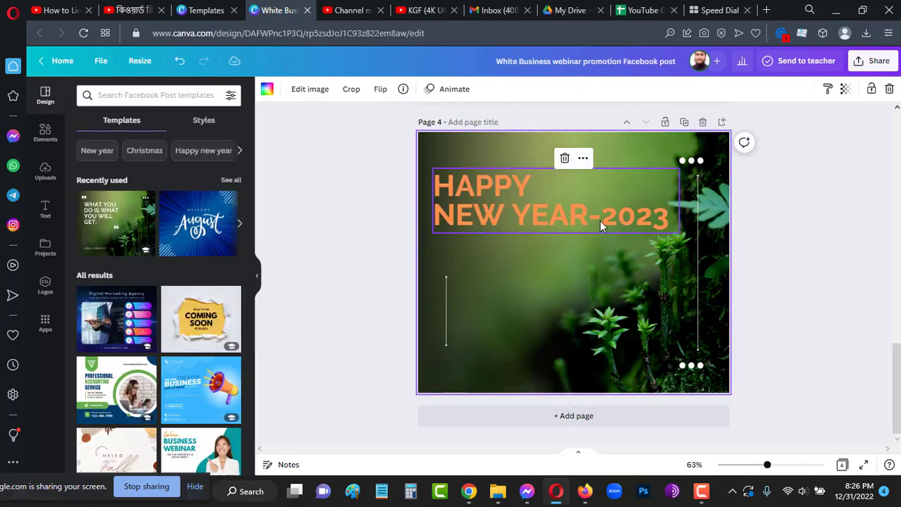
triple_click(596, 205)
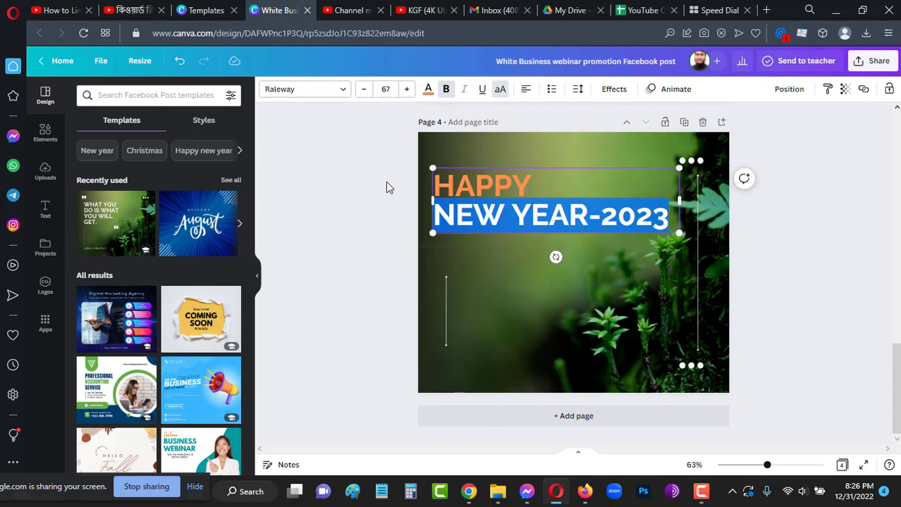
drag(439, 178, 665, 215)
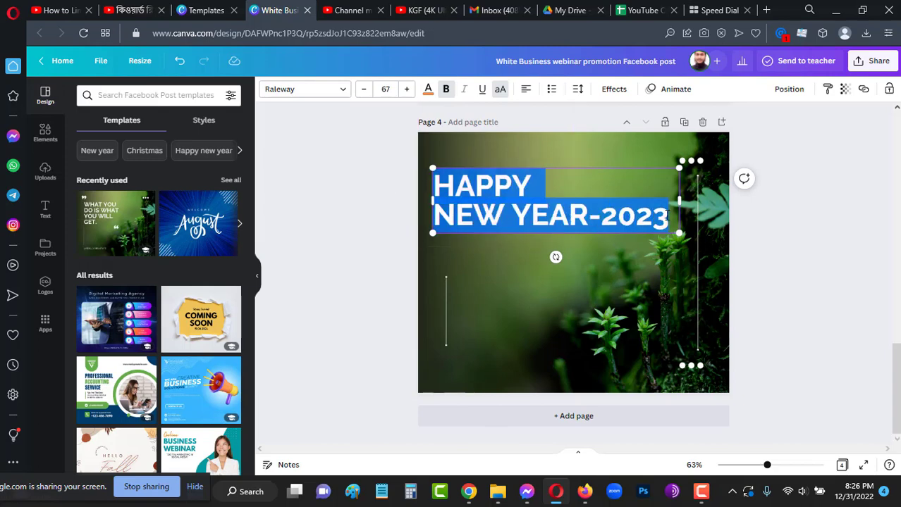
click(428, 90)
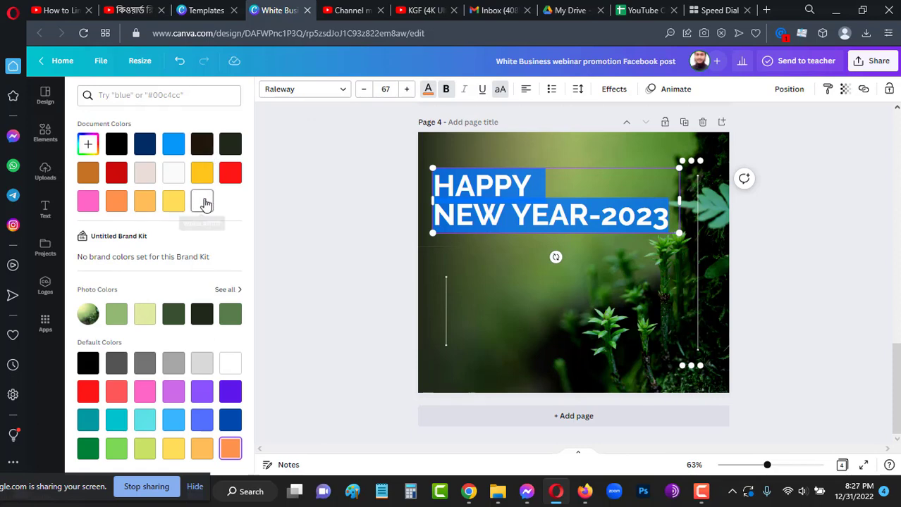
click(170, 151)
click(380, 288)
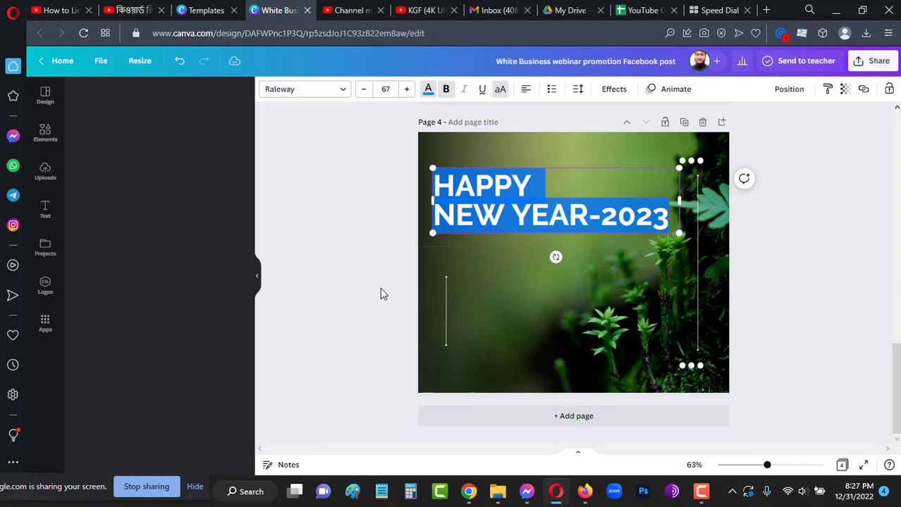
click(604, 208)
double_click(604, 208)
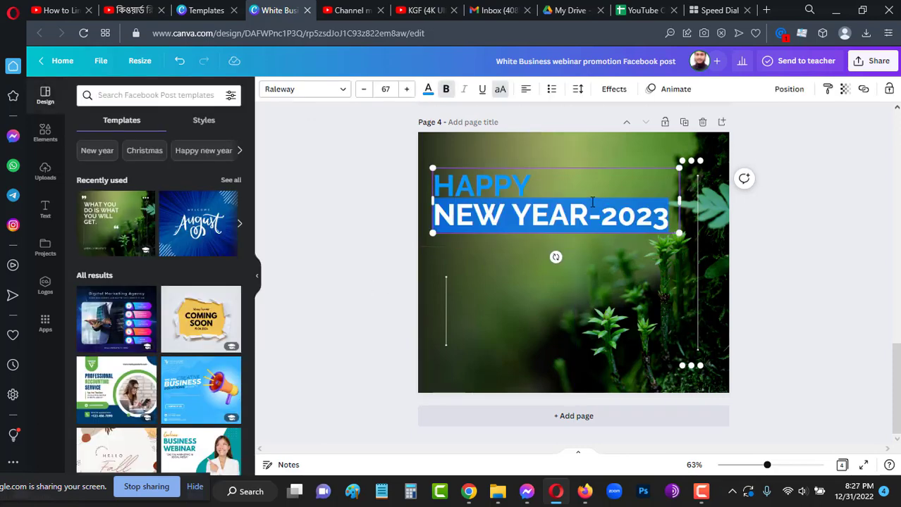
click(491, 185)
mouse_move(440, 185)
mouse_down()
mouse_move(512, 215)
mouse_move(652, 215)
mouse_move(657, 196)
mouse_move(511, 215)
mouse_move(422, 200)
mouse_move(432, 187)
mouse_up()
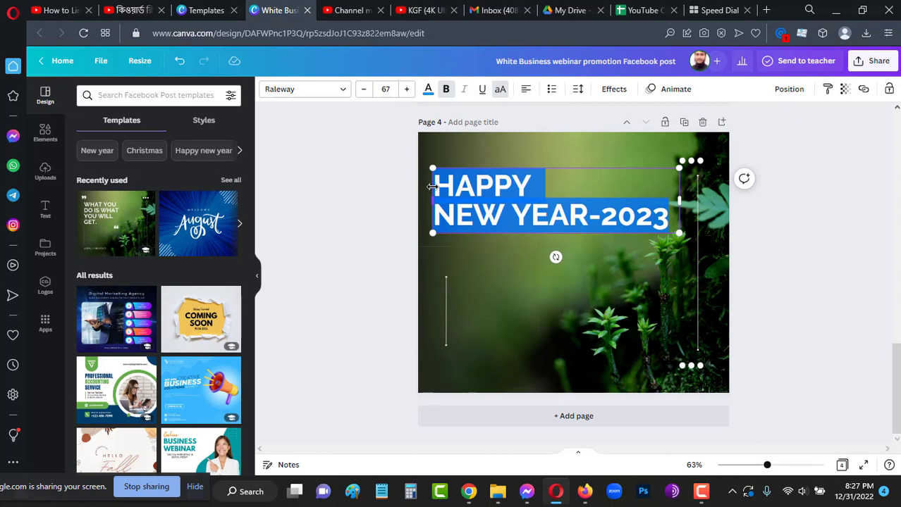
click(720, 286)
click(700, 161)
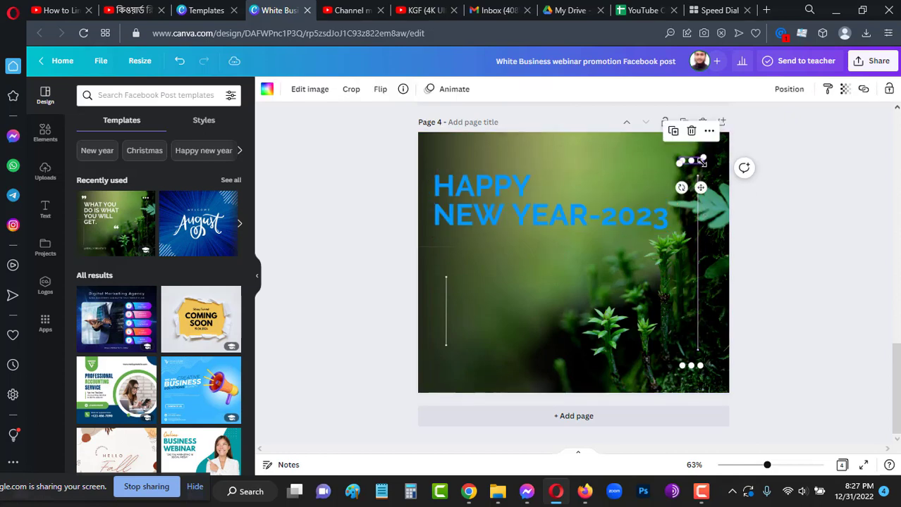
Inspect the transparency setting of page 4's background photo.
click(720, 249)
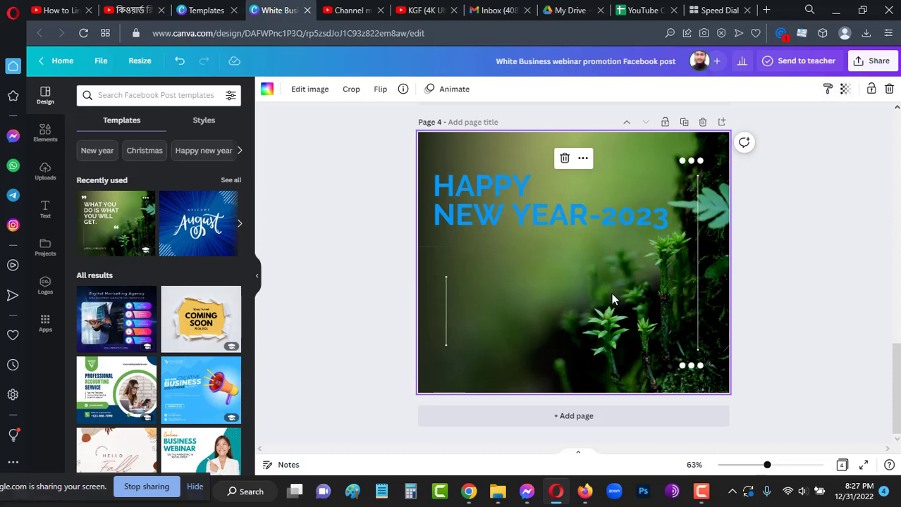
click(844, 89)
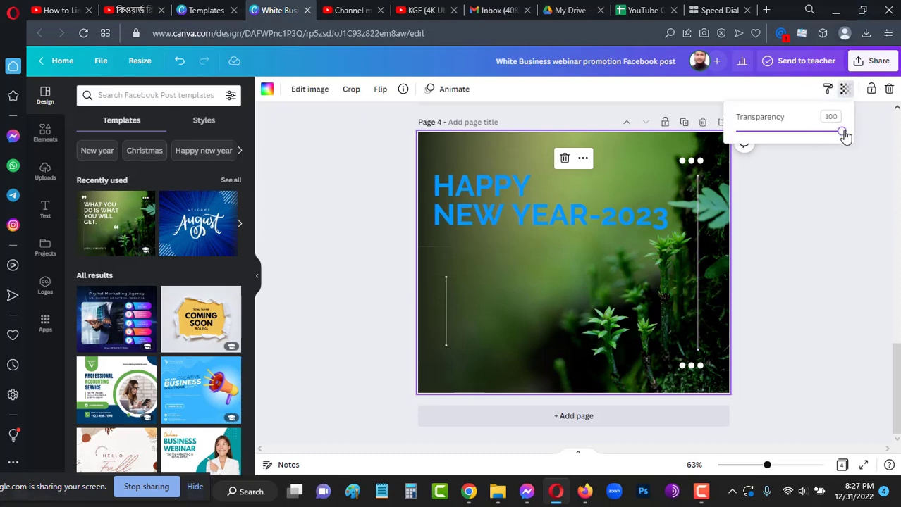
drag(844, 134, 868, 130)
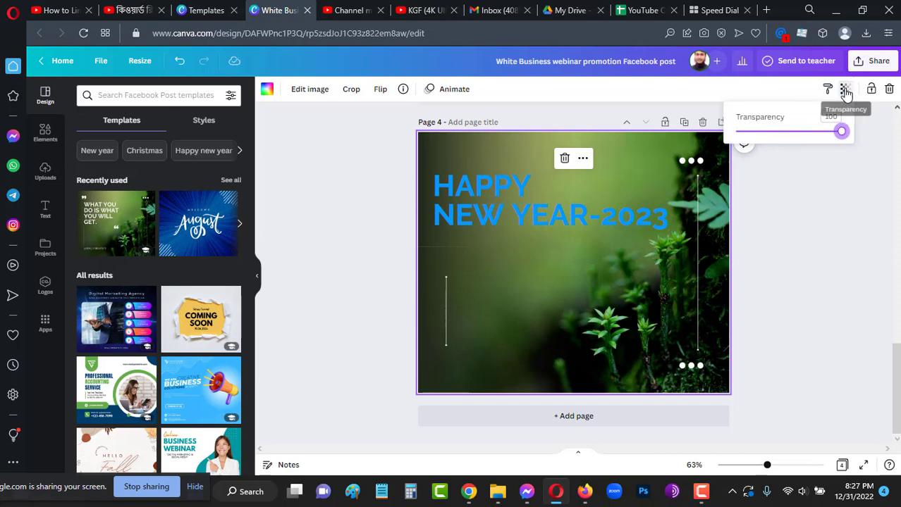
click(839, 113)
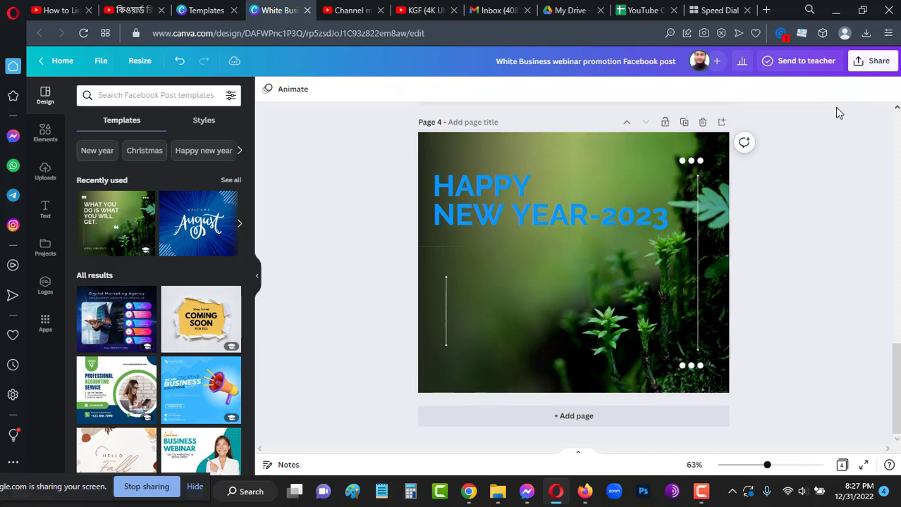
click(719, 258)
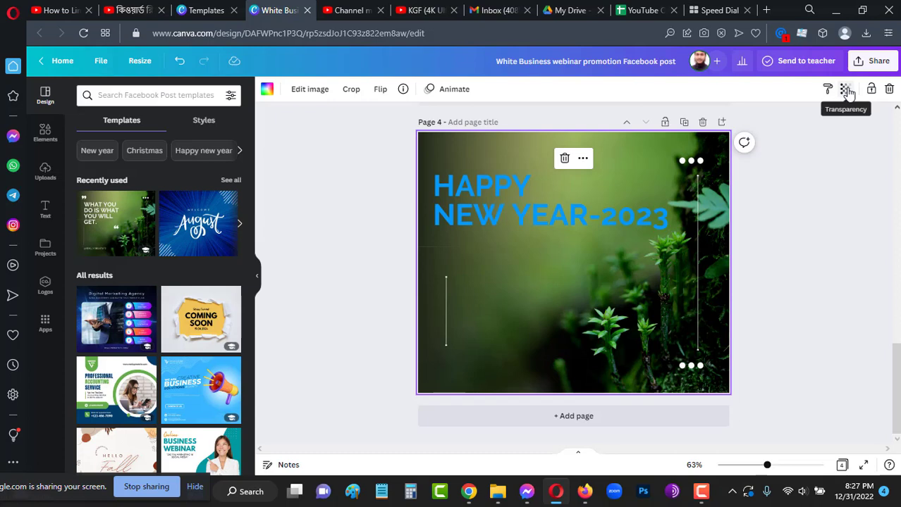
click(740, 203)
Recolor both lines of the "HAPPY NEW YEAR-2023" heading white.
click(525, 213)
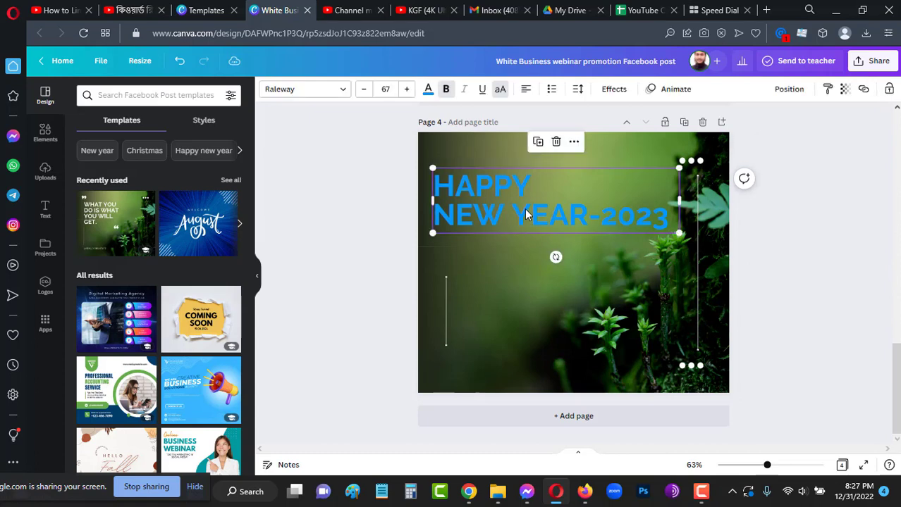
click(549, 212)
drag(666, 216, 440, 180)
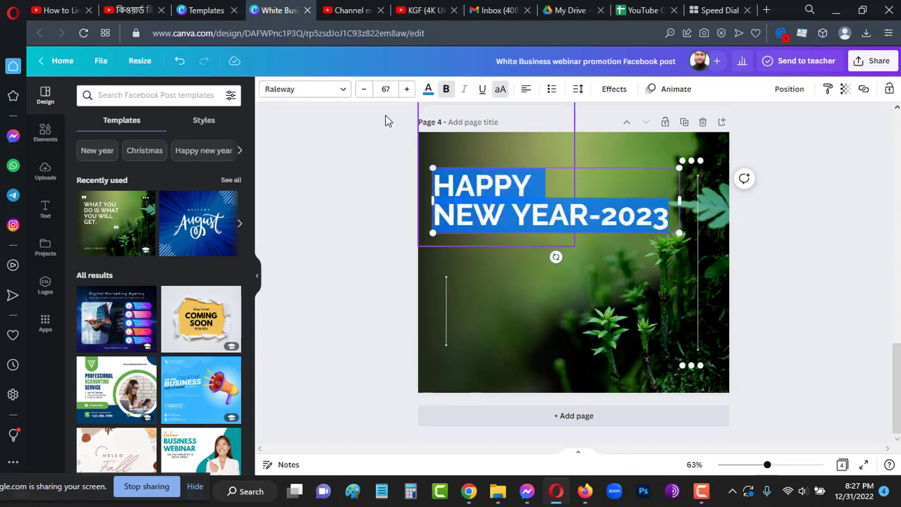
click(428, 89)
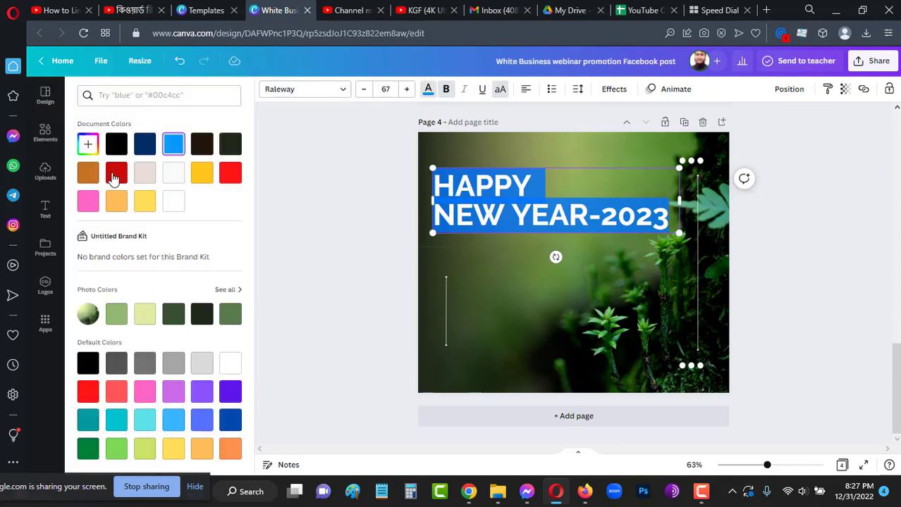
double_click(627, 286)
click(800, 282)
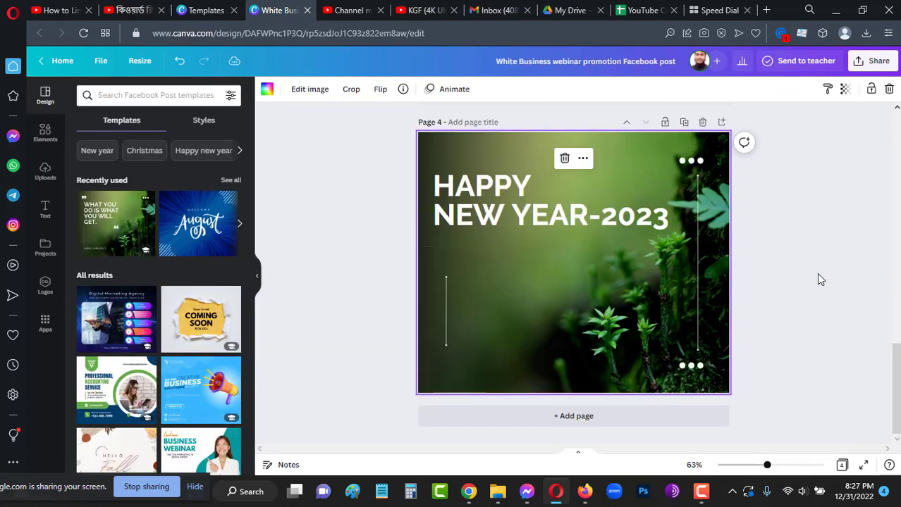
click(837, 289)
Set the heading's font to Anton and enlarge its text box to a font size of about 83.5.
click(517, 227)
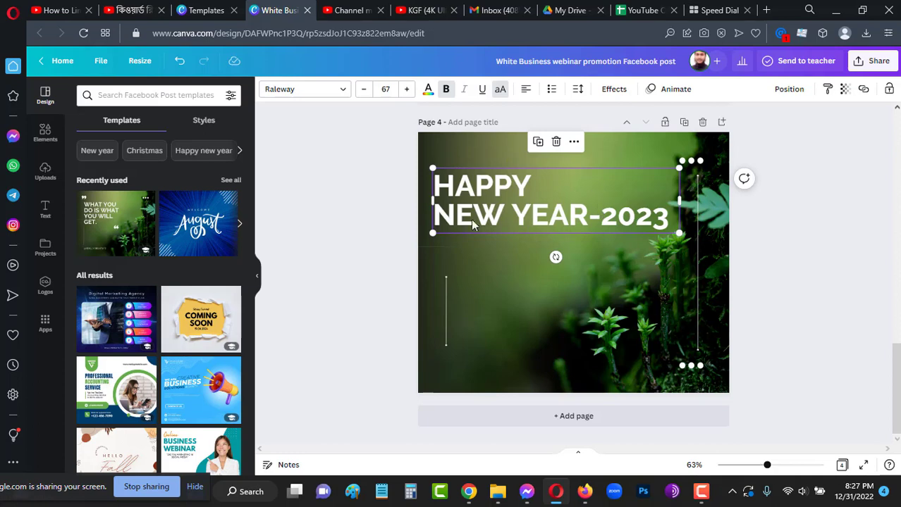
click(313, 94)
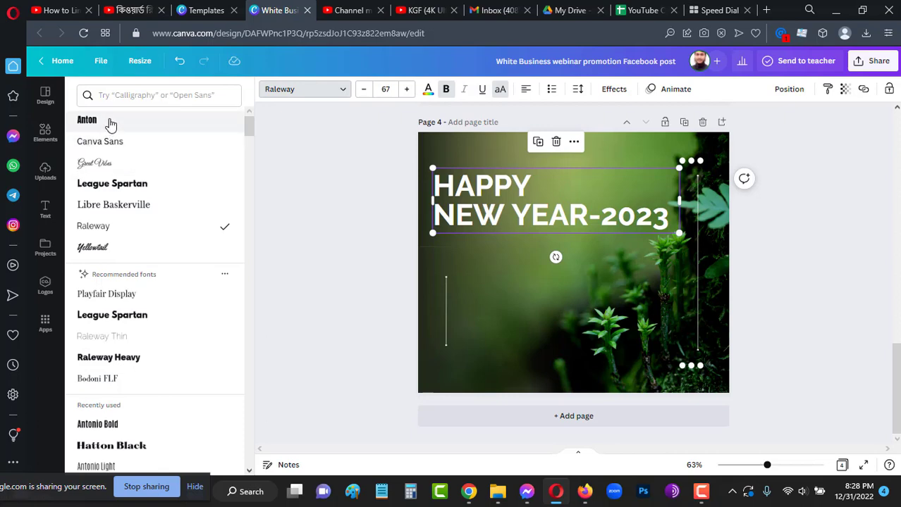
click(111, 124)
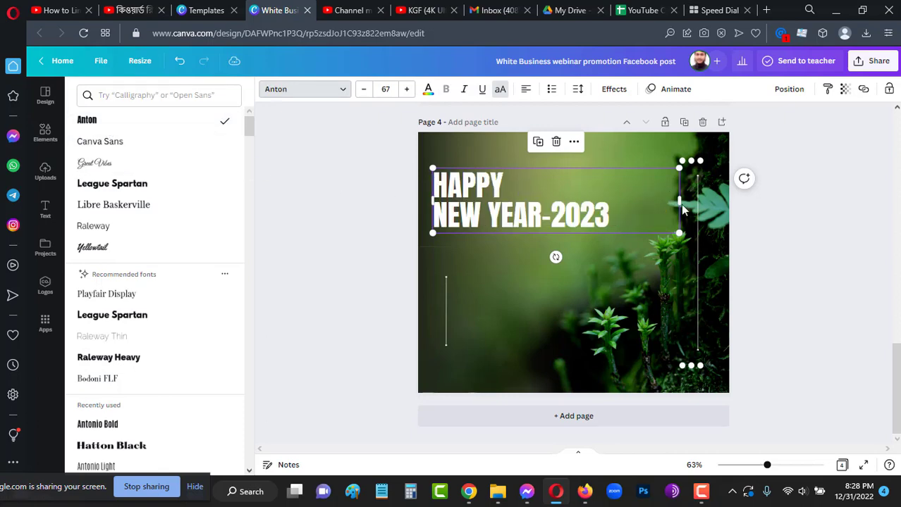
drag(677, 233, 722, 318)
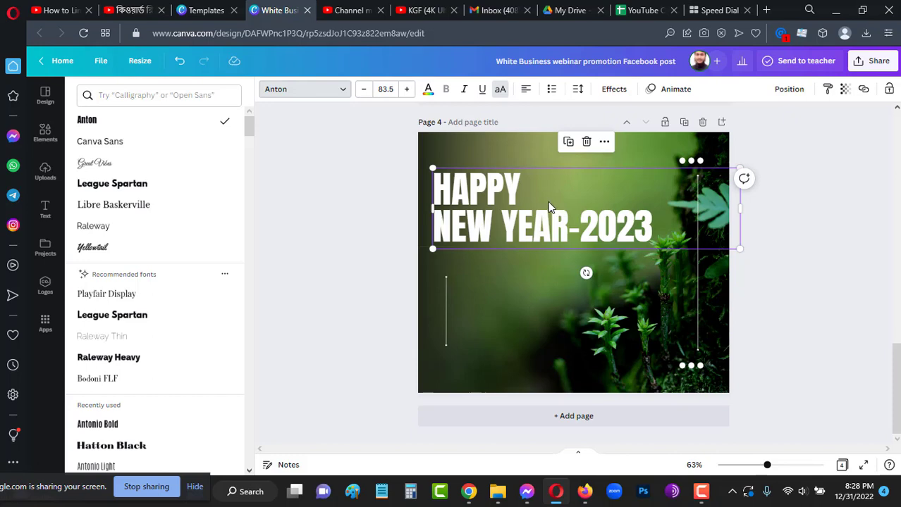
click(879, 260)
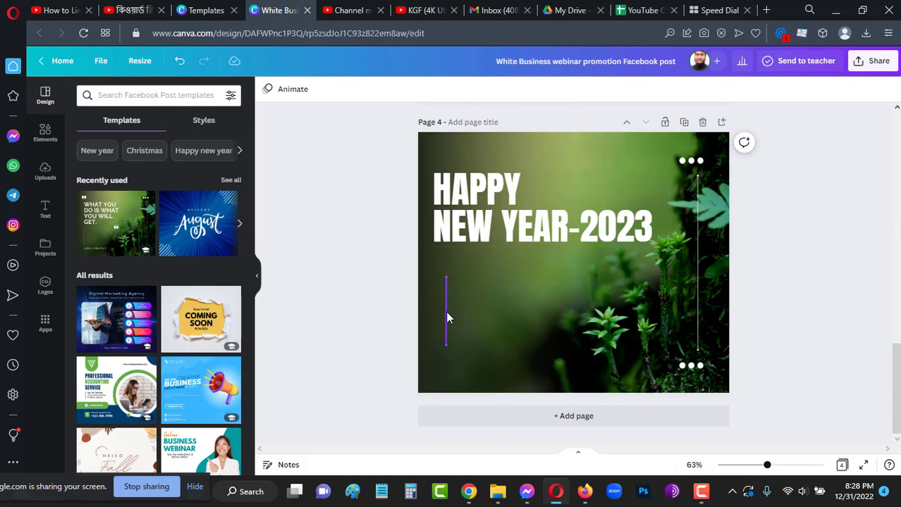
Delete the short white vertical line below the heading on page 4.
click(446, 314)
click(792, 272)
scroll(899, 258, up, 5)
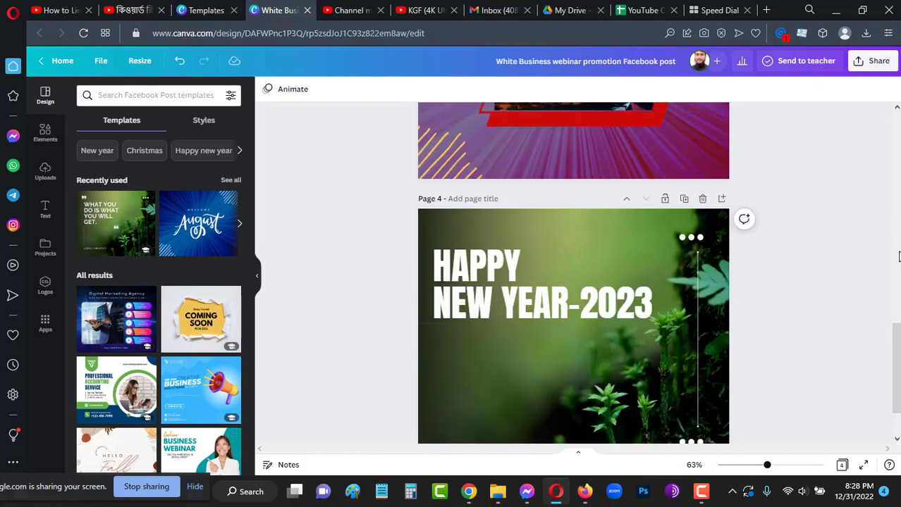
scroll(894, 259, down, 5)
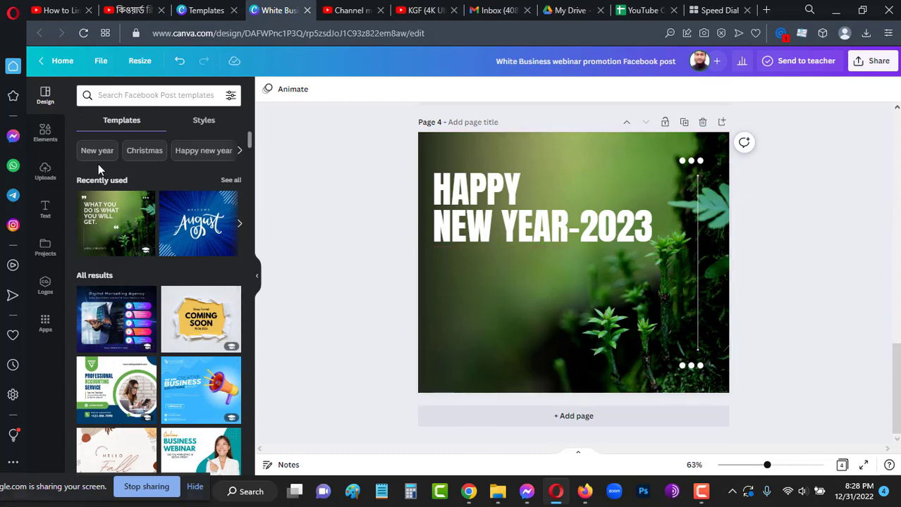
Browse the design elements and open the full collection of frames.
click(43, 134)
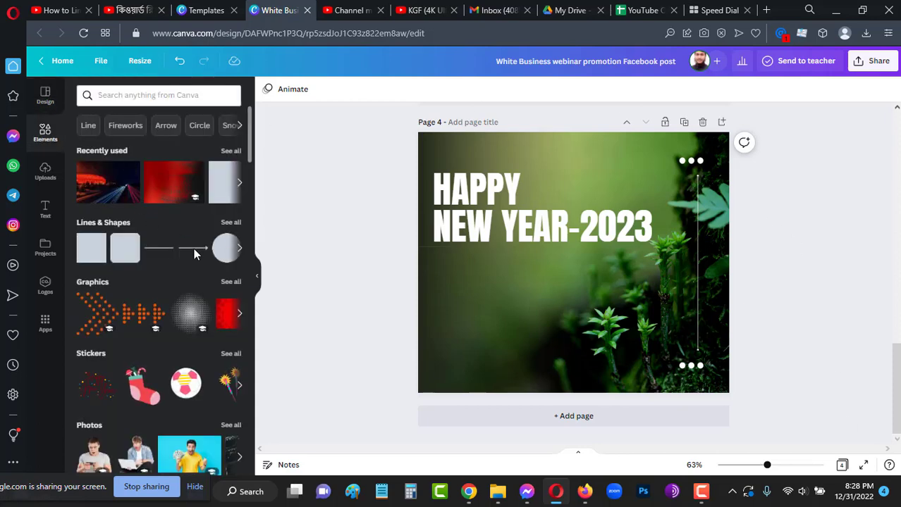
click(239, 250)
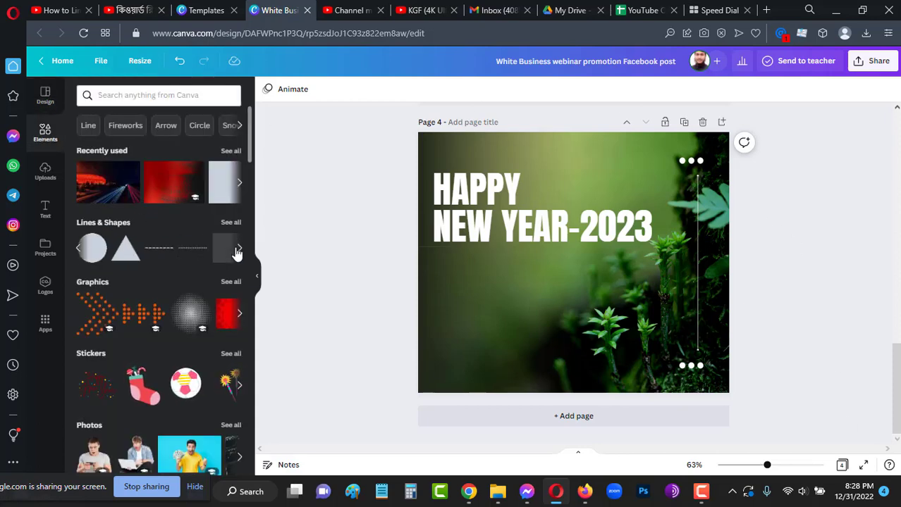
scroll(187, 322, down, 5)
scroll(187, 322, down, 4)
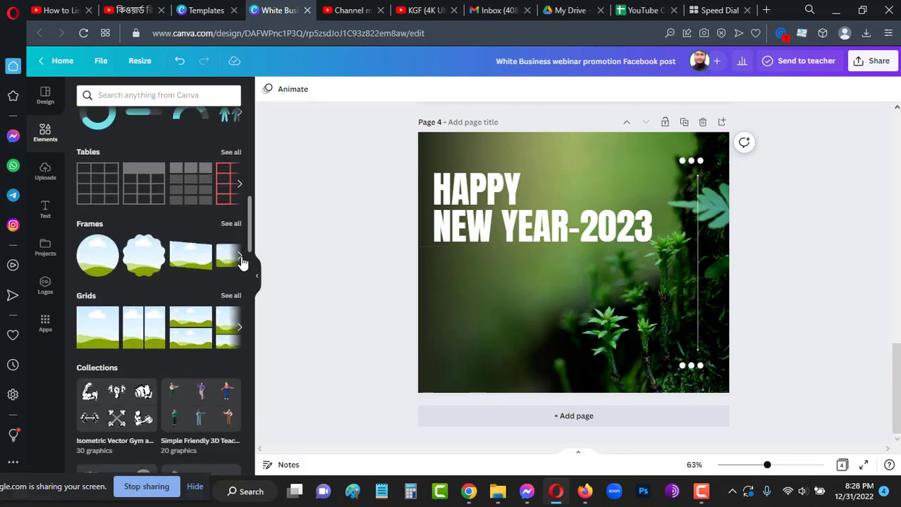
click(240, 258)
click(240, 258)
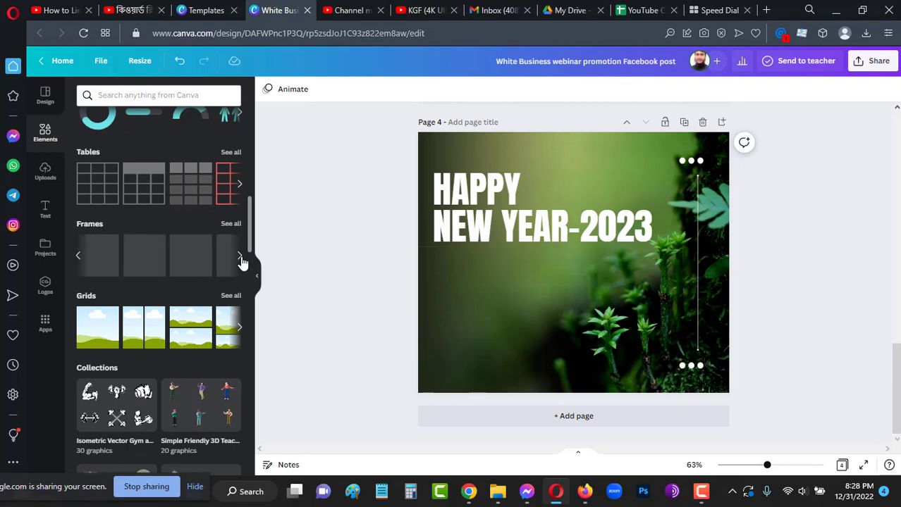
click(242, 263)
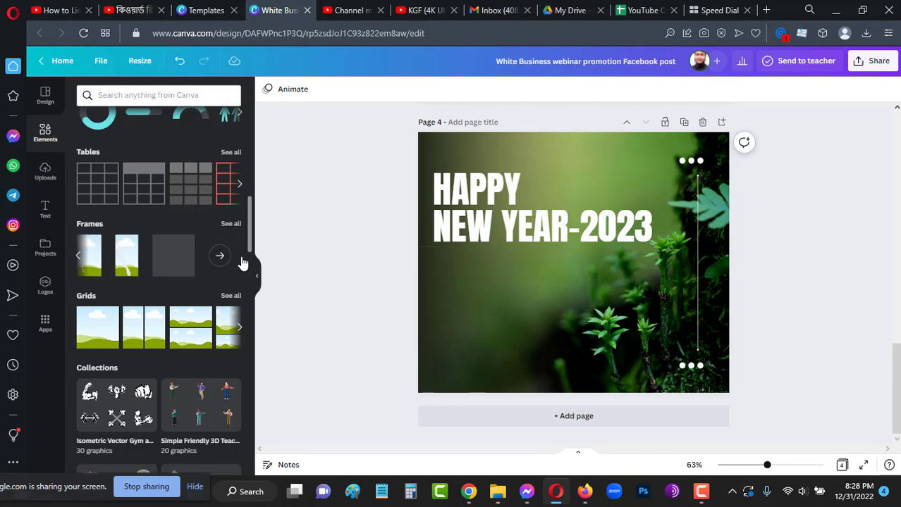
click(221, 262)
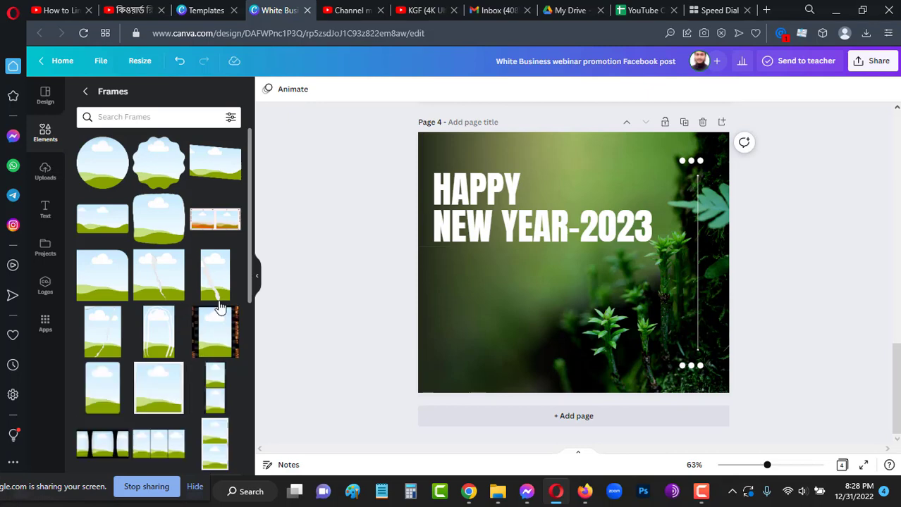
Add a plain circular photo frame and place it in the lower-left area of page 4, under the heading.
scroll(171, 265, down, 4)
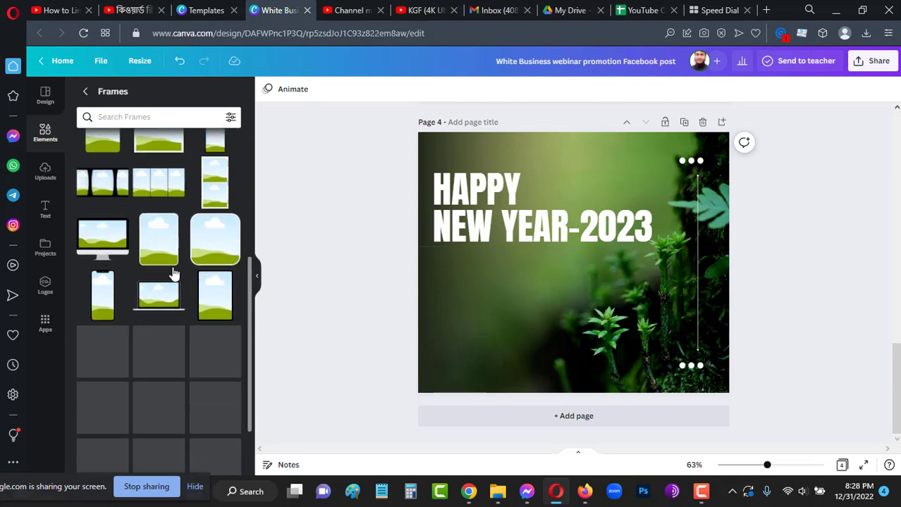
scroll(168, 275, down, 1)
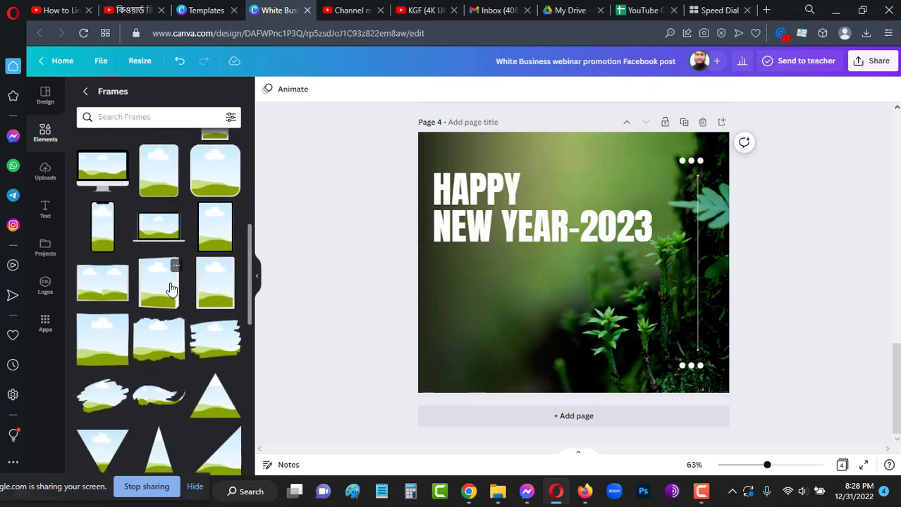
scroll(168, 311, down, 6)
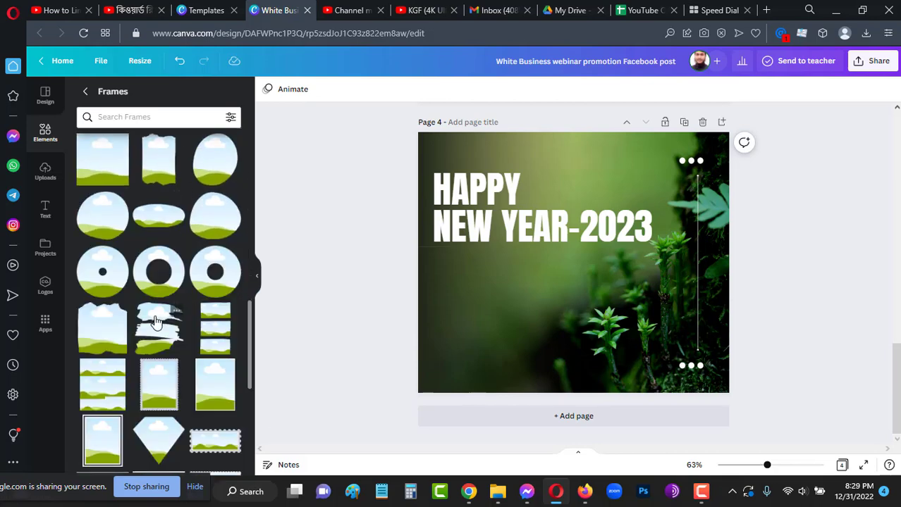
scroll(156, 322, down, 5)
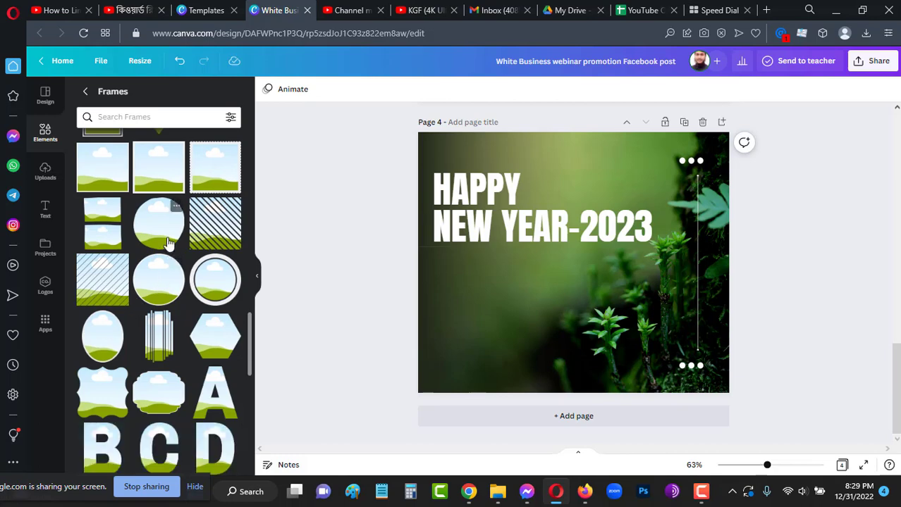
scroll(169, 243, down, 4)
scroll(170, 247, up, 2)
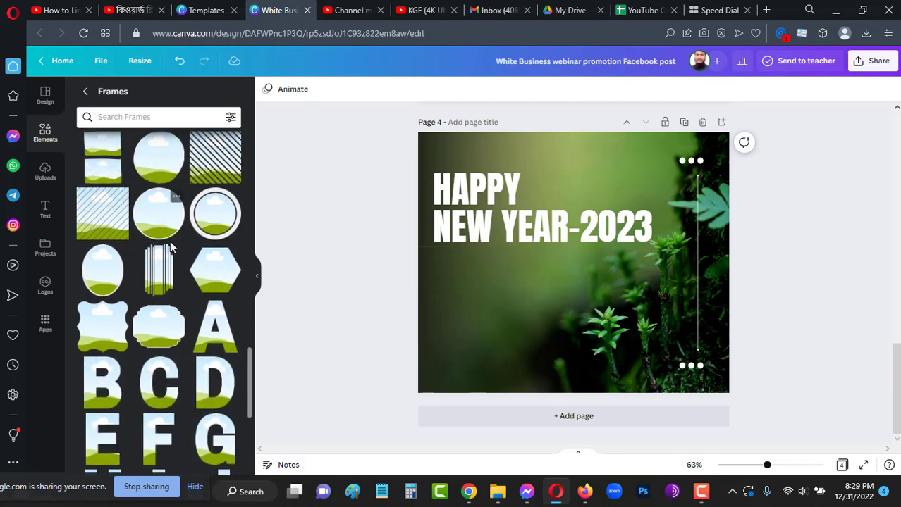
scroll(165, 279, up, 1)
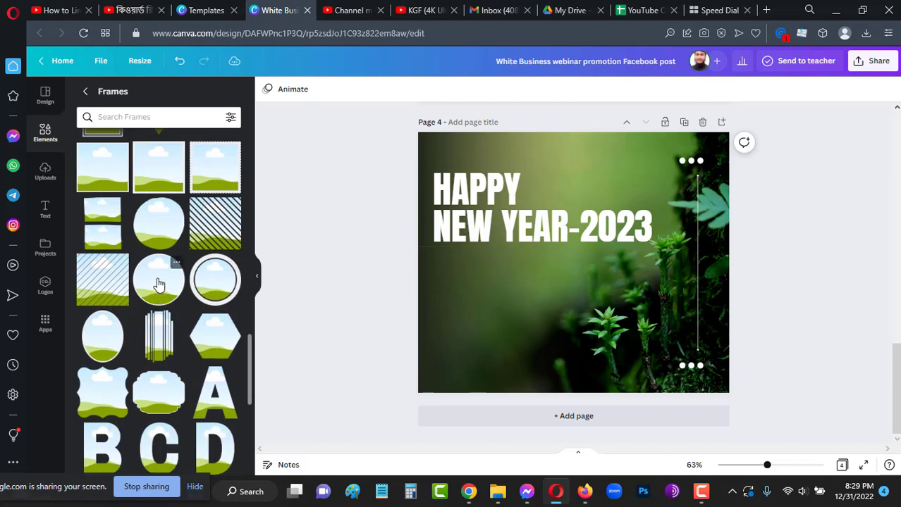
click(159, 284)
drag(555, 281, 476, 321)
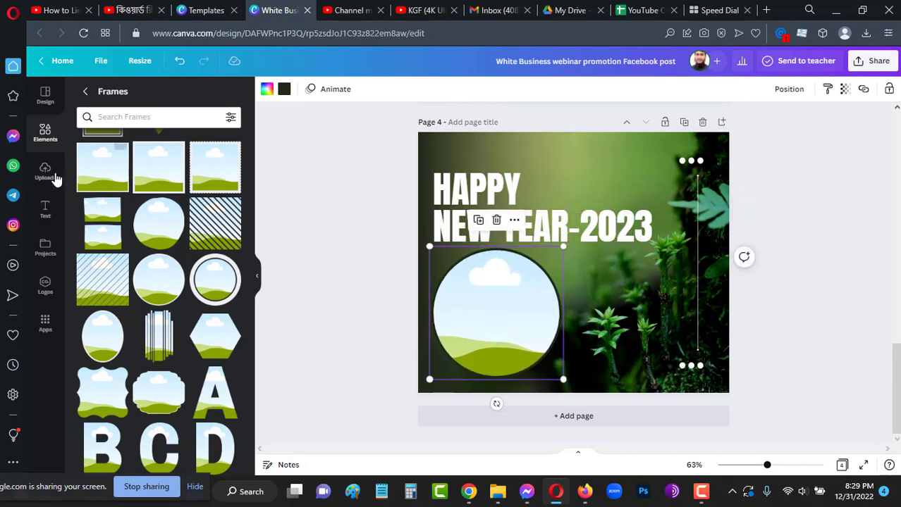
Fill the circular frame with the uploaded portrait photo of the man in a blue shirt.
click(45, 176)
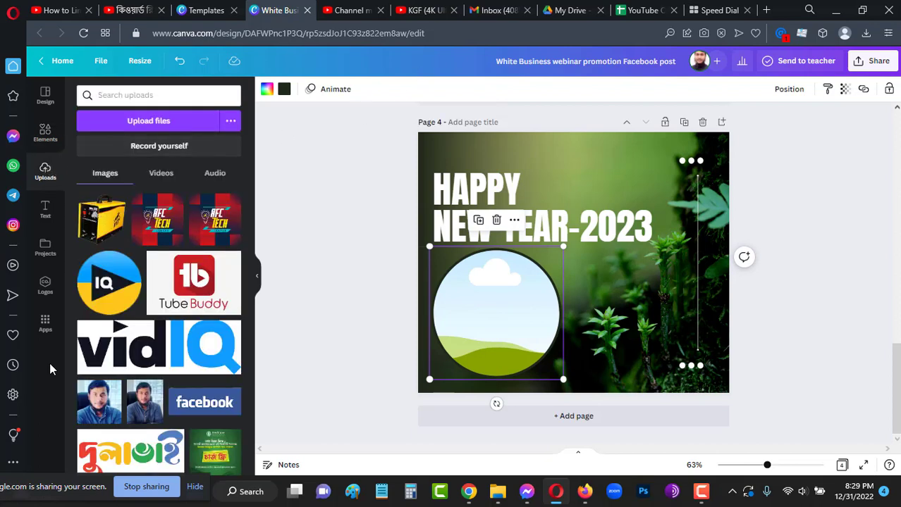
scroll(139, 354, down, 2)
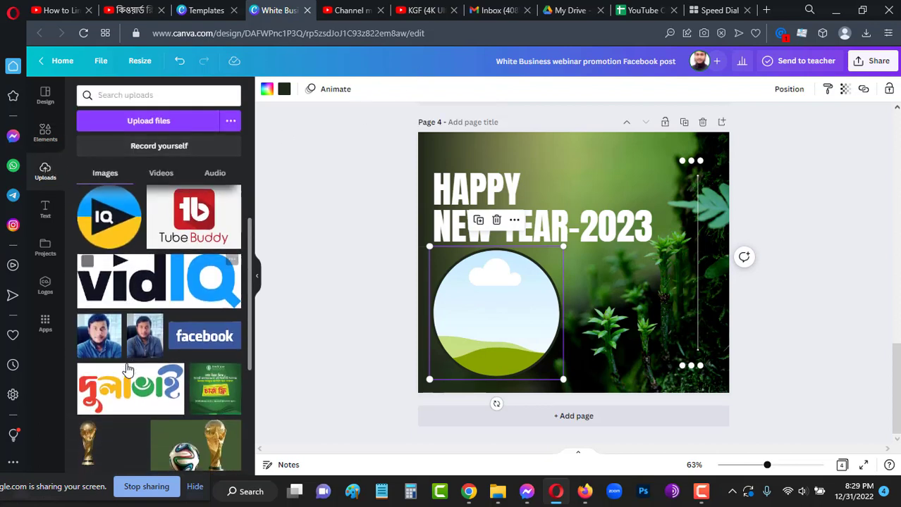
drag(99, 336, 486, 326)
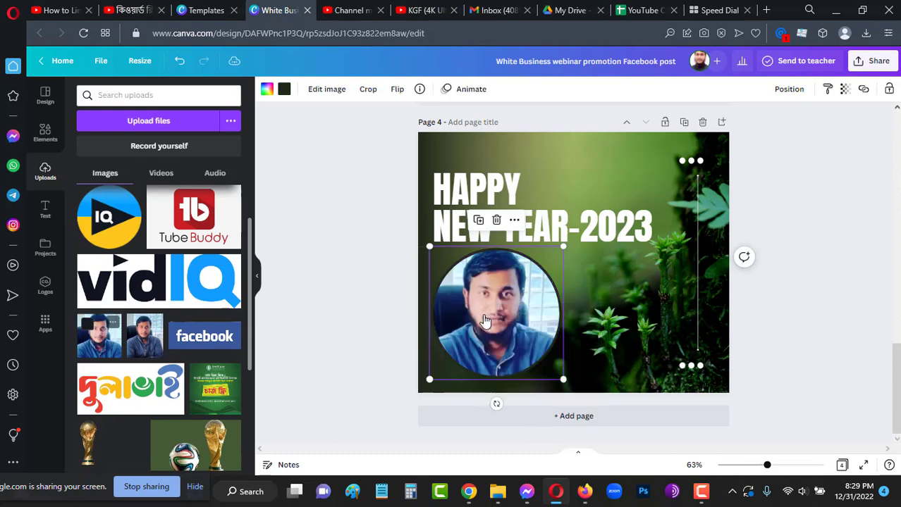
Recolor the border of the circular portrait frame on page 4 to the light yellow document color.
click(861, 261)
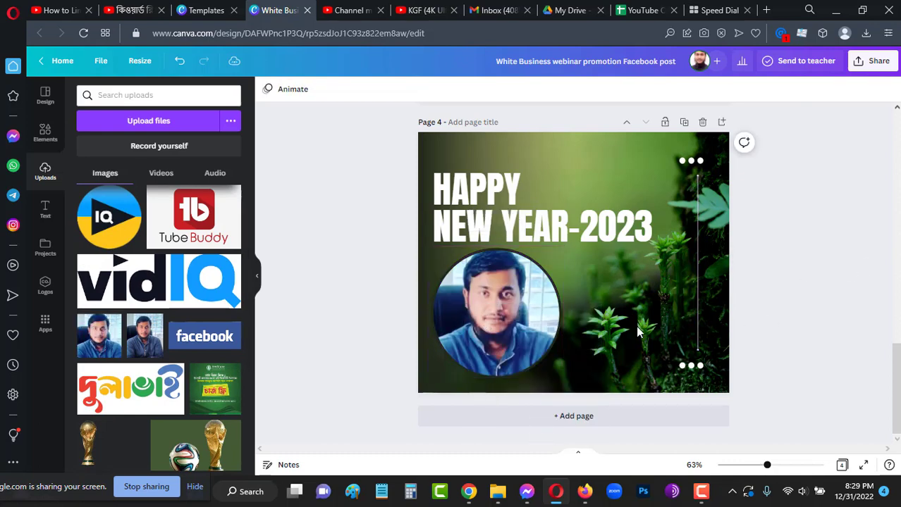
click(561, 300)
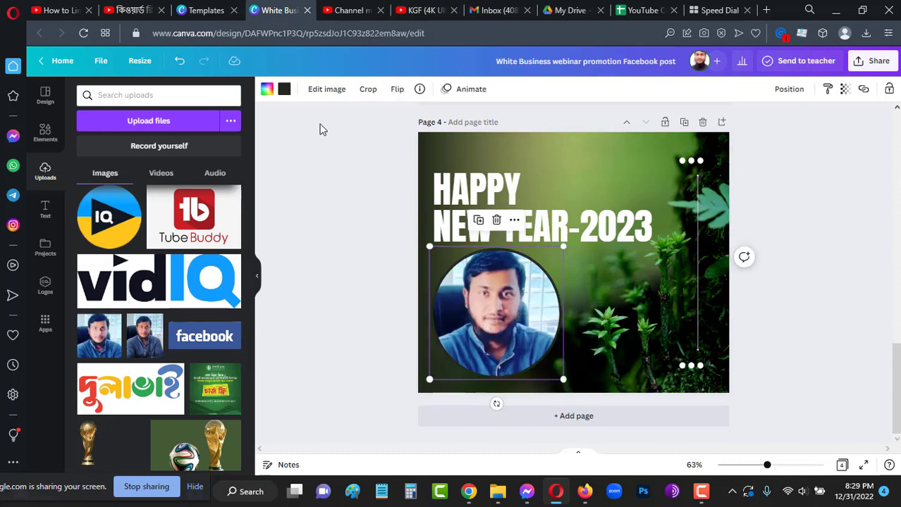
click(283, 91)
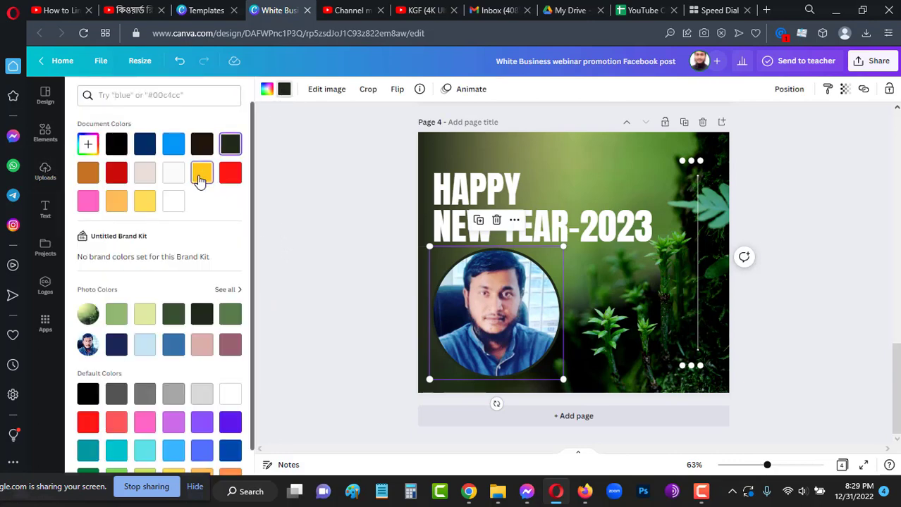
click(201, 174)
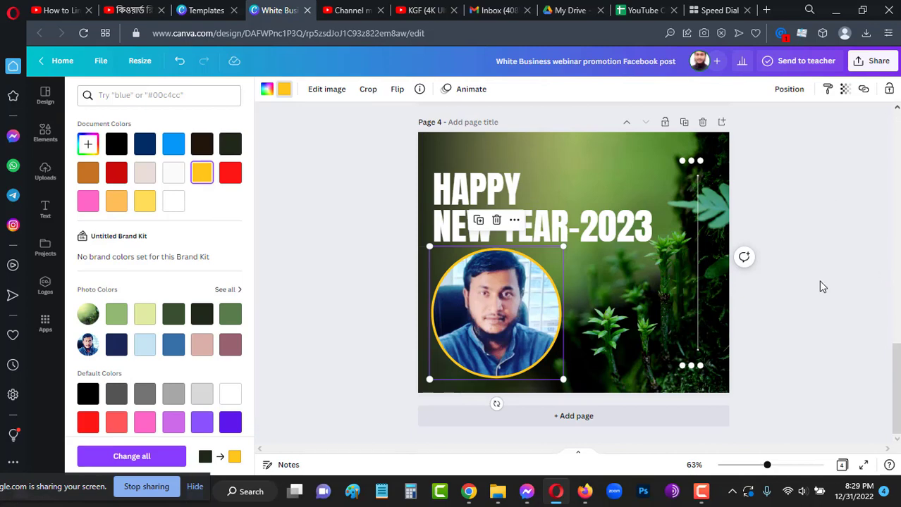
click(143, 205)
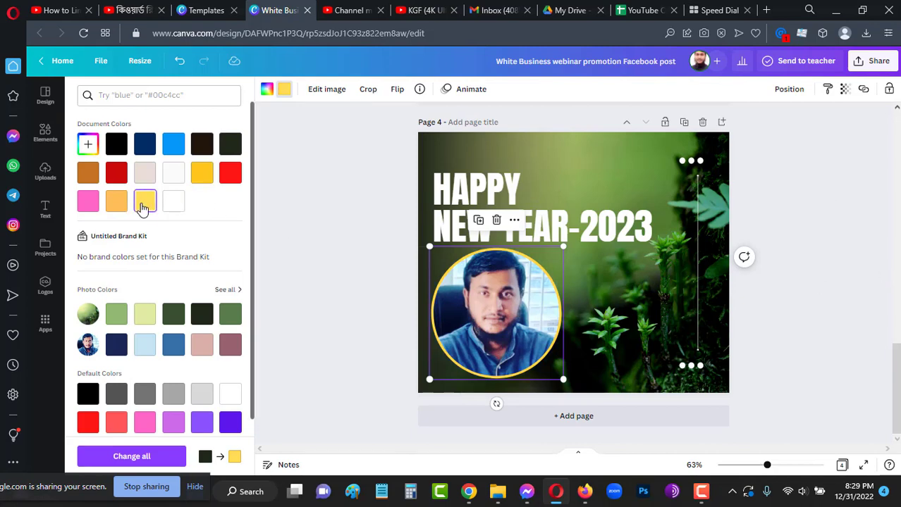
click(804, 260)
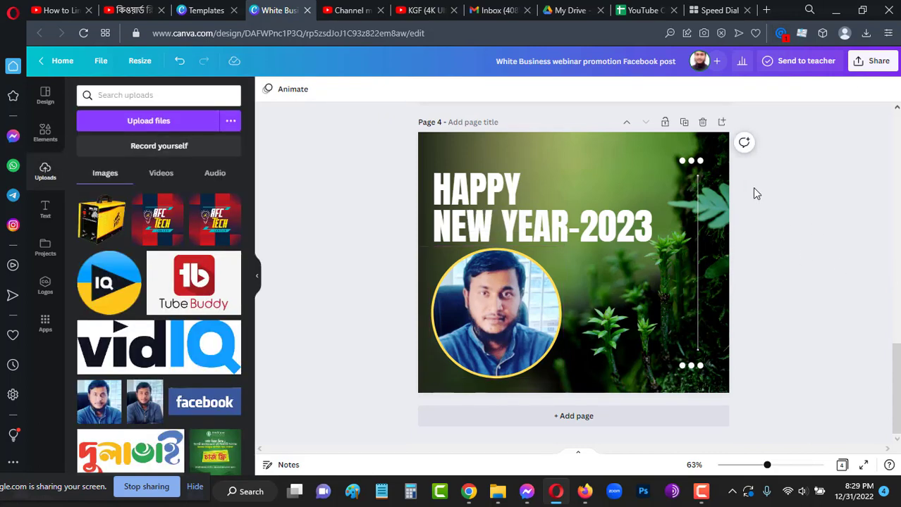
Delete the tall white vertical line between the two groups of dots on page 4.
click(702, 310)
key(Delete)
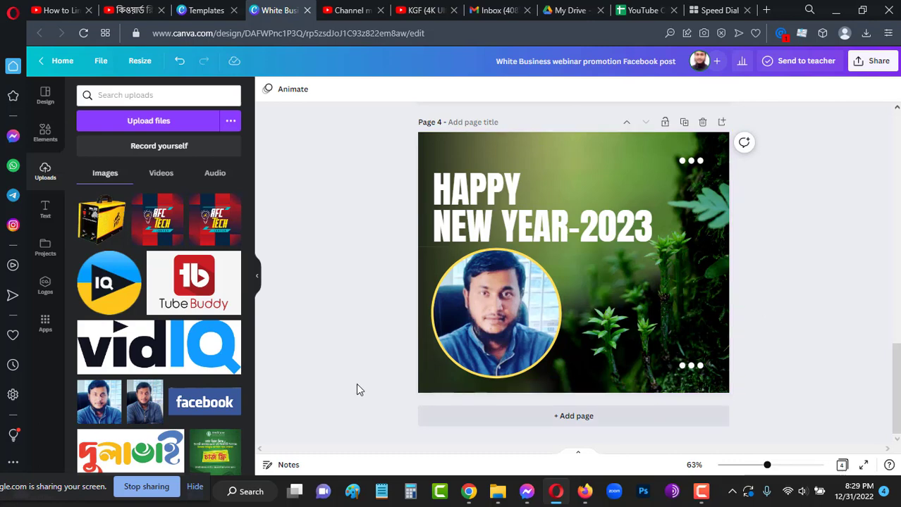
Add the recently used square shape to page 4 and stretch it into a thin band across the page's top edge.
click(45, 134)
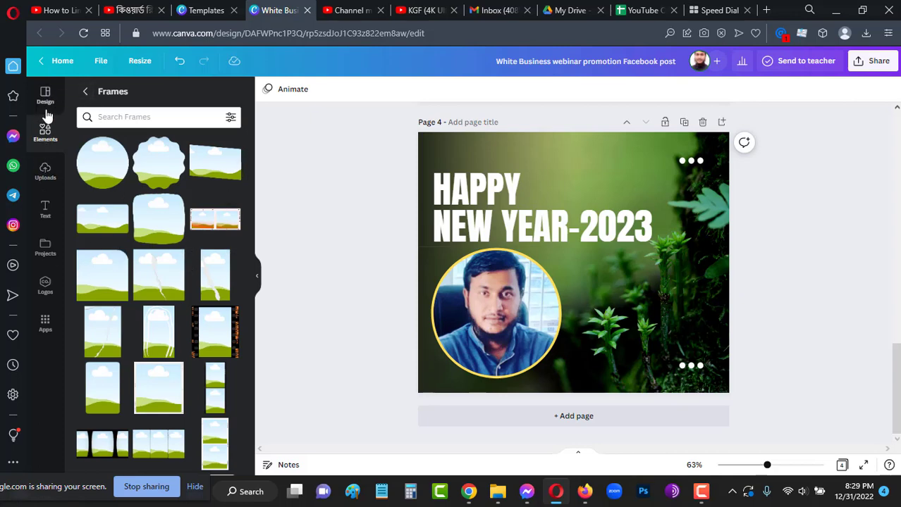
click(85, 95)
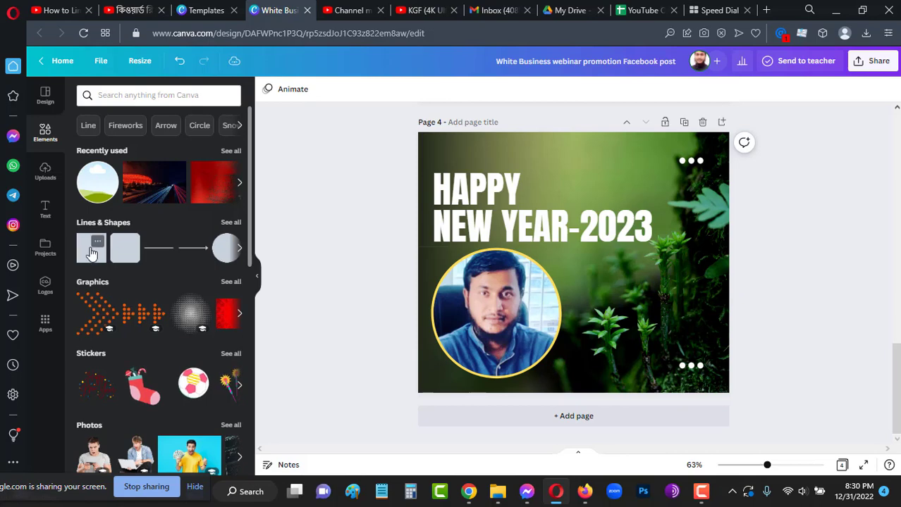
click(237, 183)
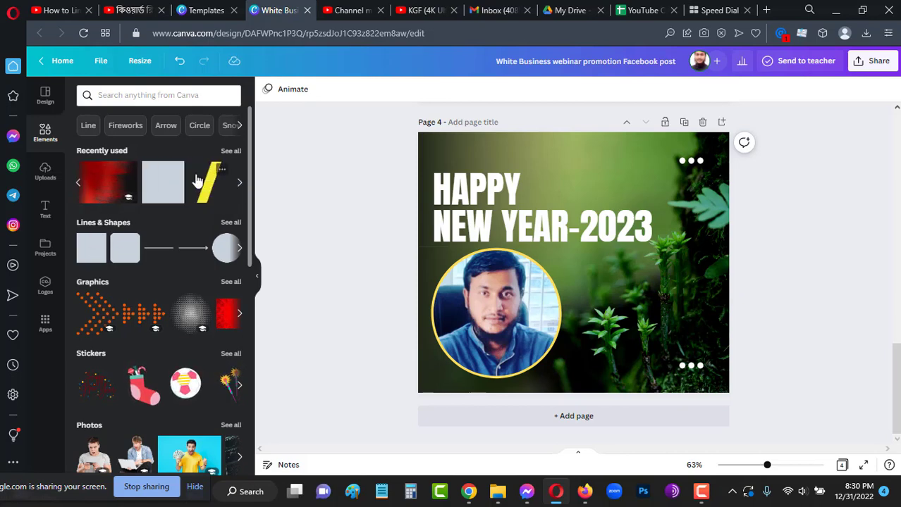
click(166, 180)
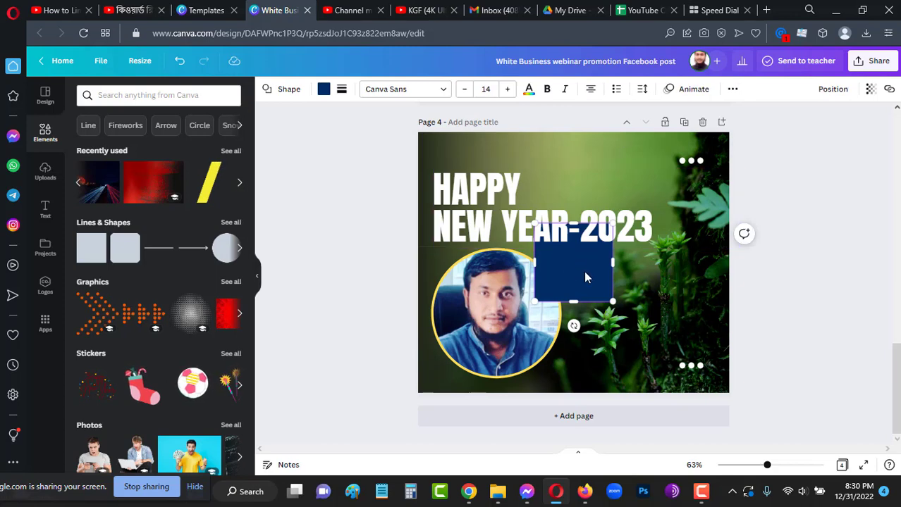
drag(584, 271, 796, 109)
drag(605, 149, 601, 140)
click(785, 190)
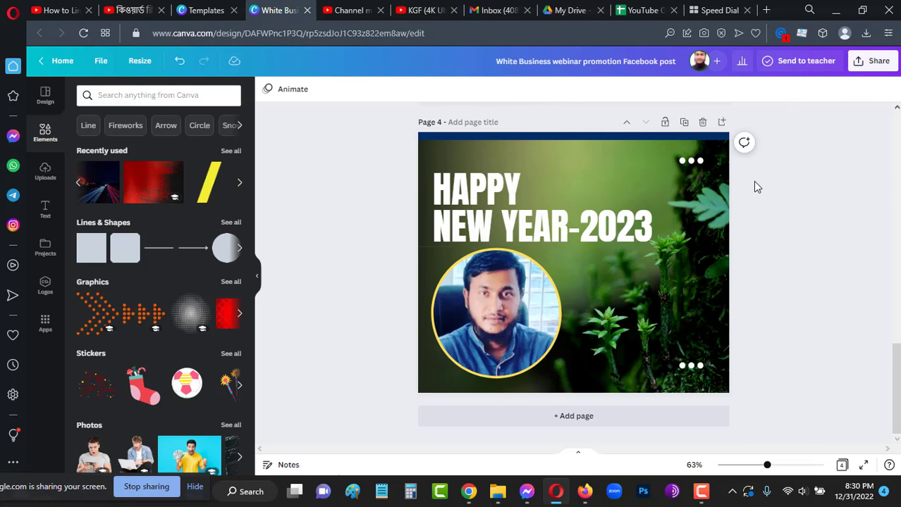
Recolor the top band with the darkest green photo color after trying red, yellow, green and blue.
click(622, 137)
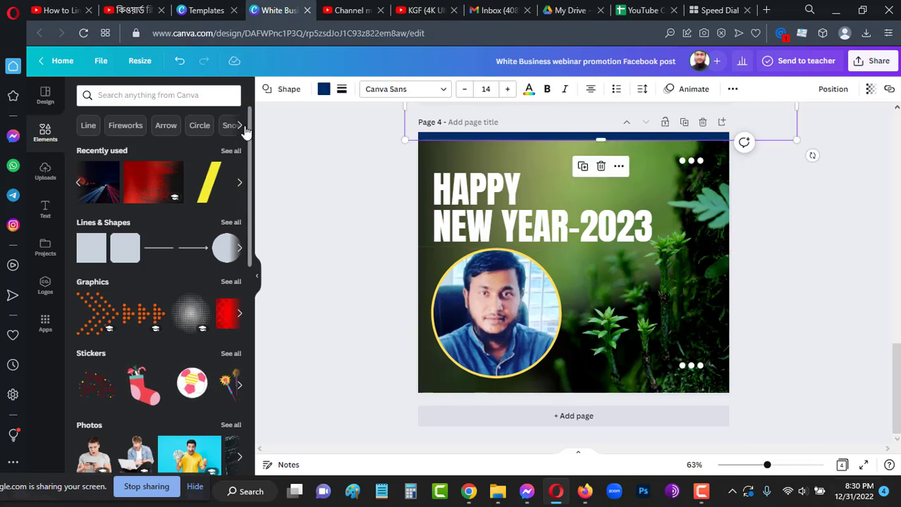
click(323, 90)
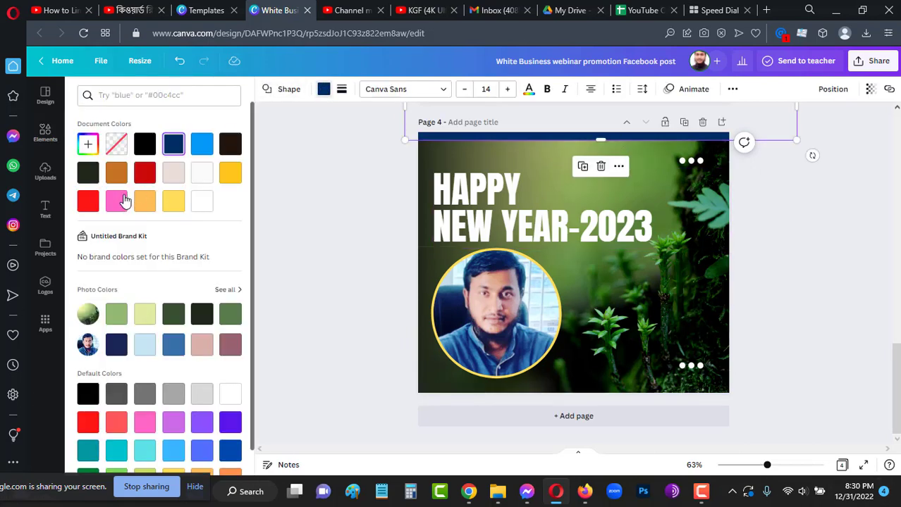
click(88, 201)
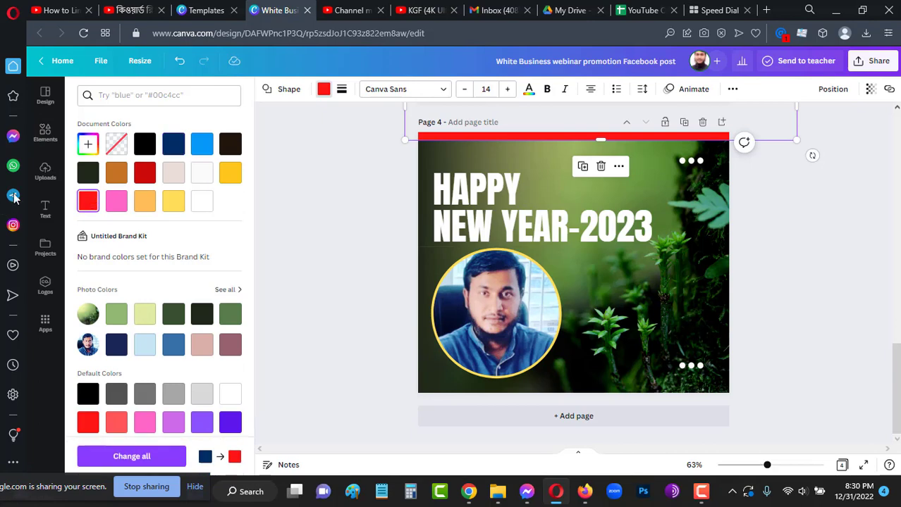
click(229, 173)
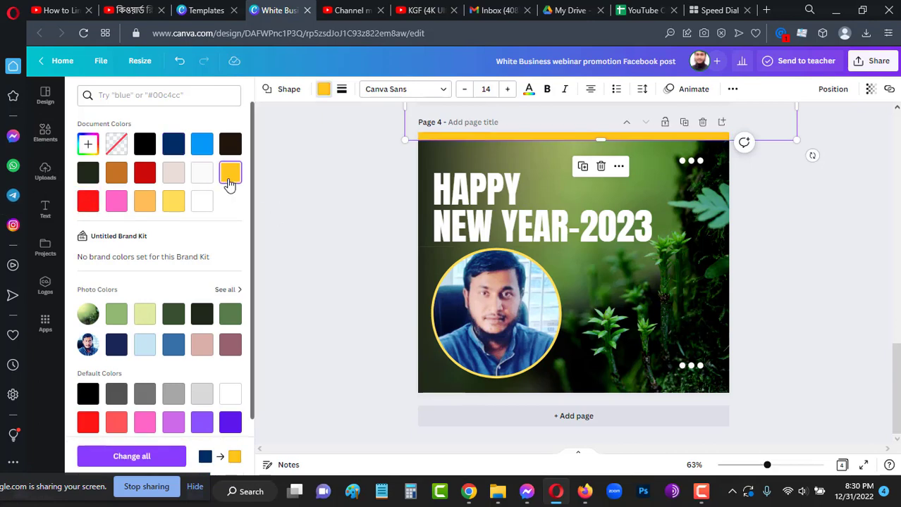
scroll(240, 321, down, 2)
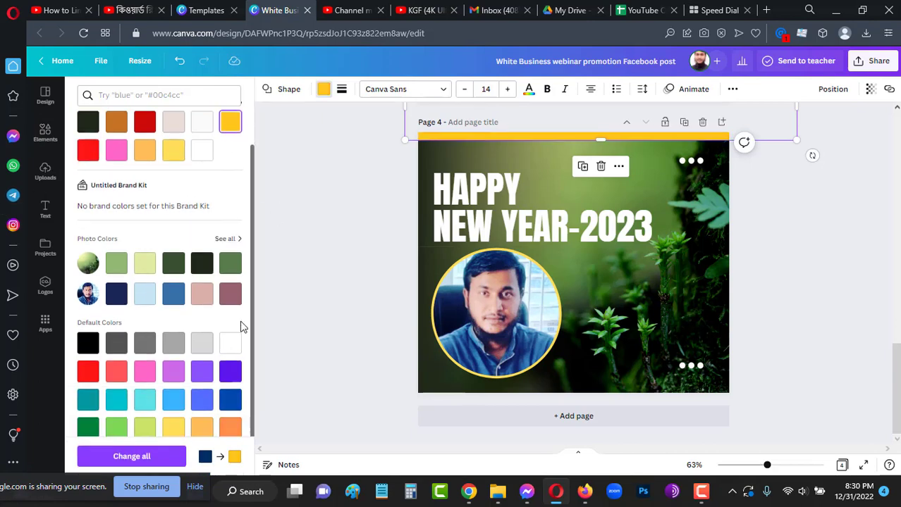
click(89, 415)
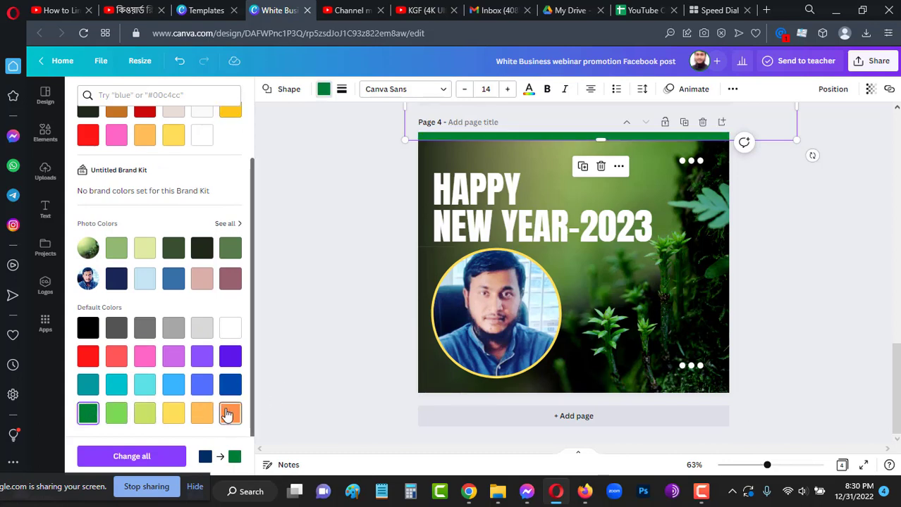
click(230, 384)
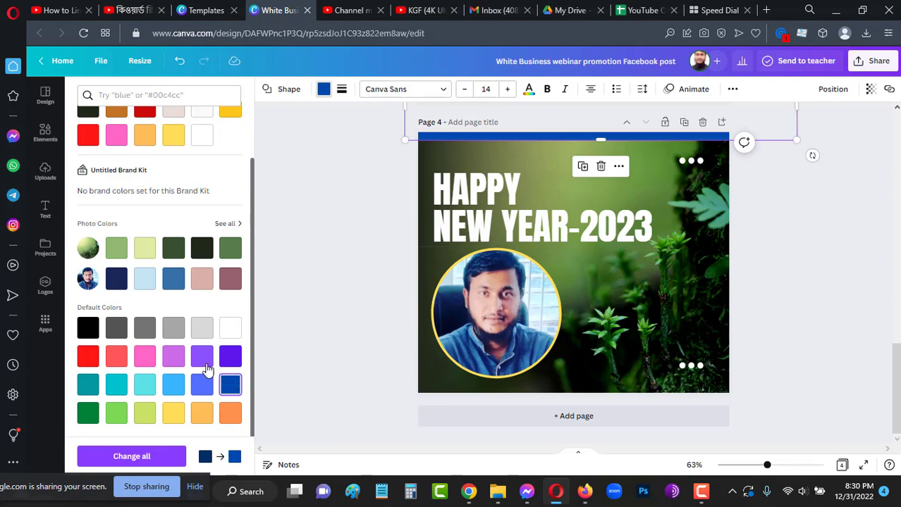
click(201, 248)
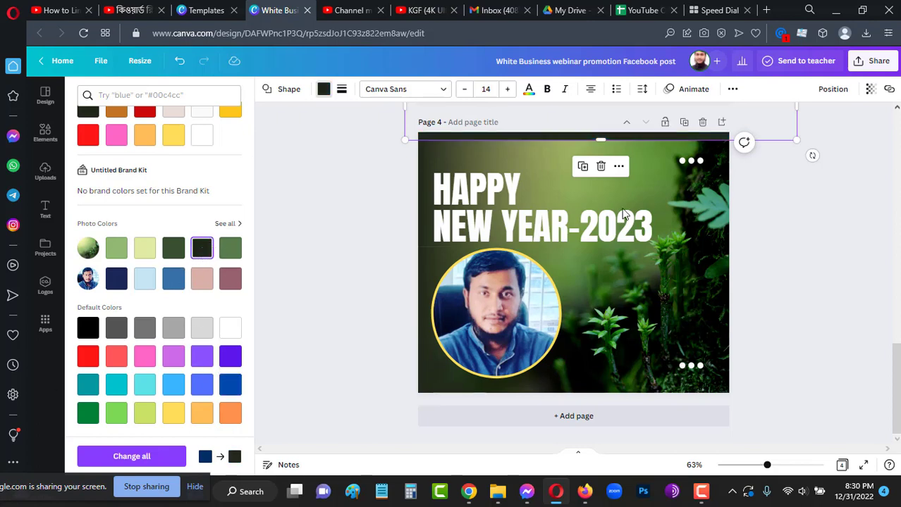
click(858, 233)
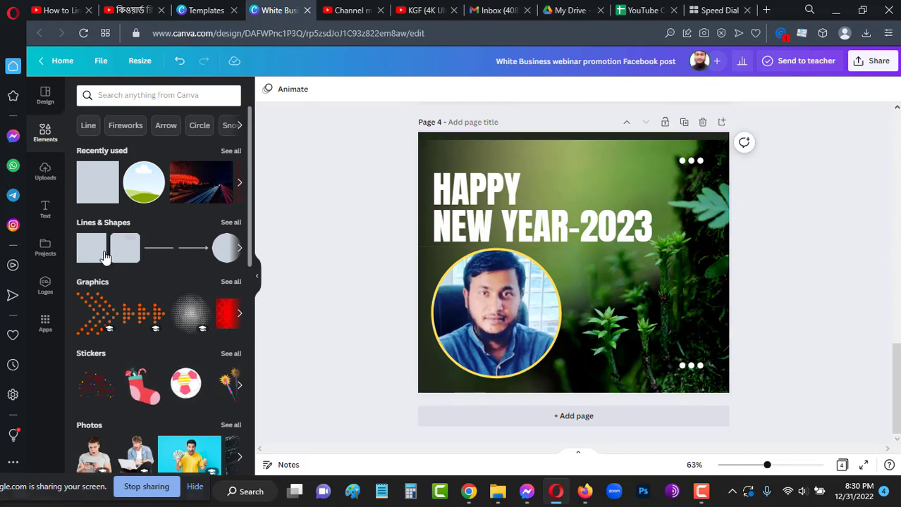
Add the recently used red textured image and resize it into a thin full-width strip along the top band's lower edge.
click(238, 182)
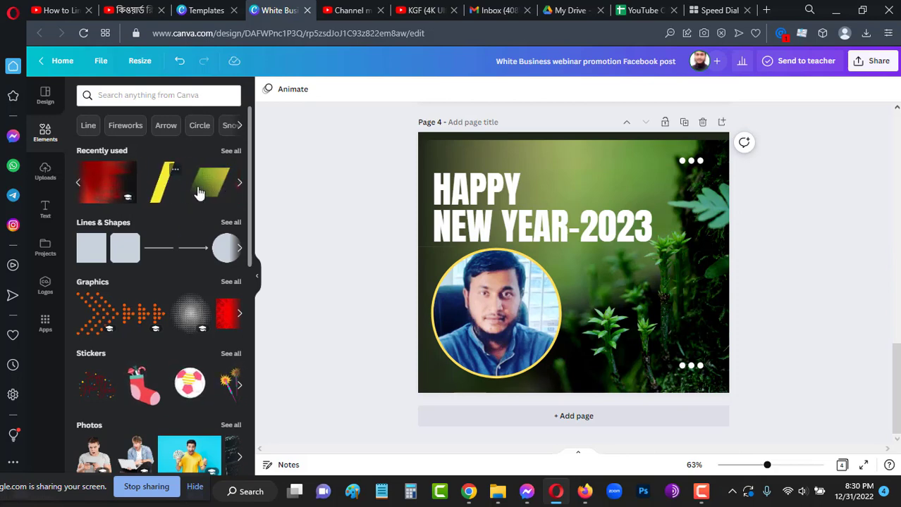
click(241, 187)
click(239, 186)
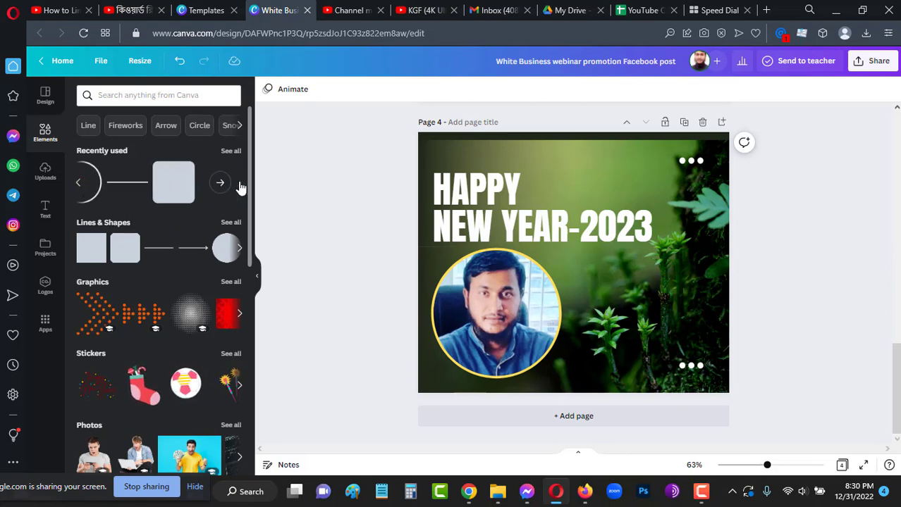
click(79, 184)
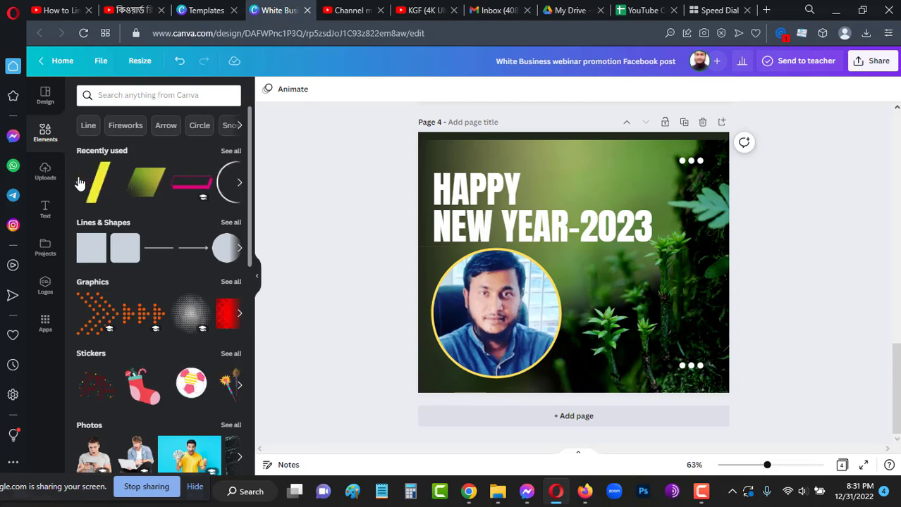
click(80, 184)
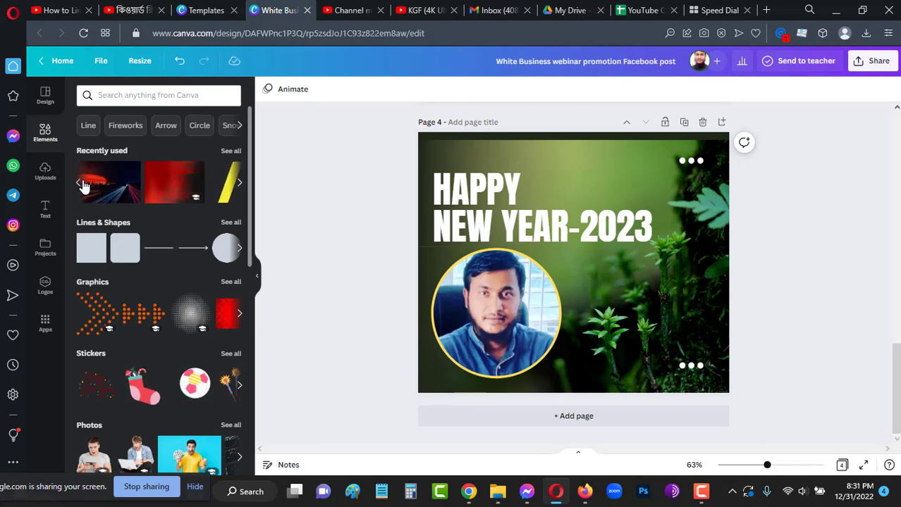
click(170, 194)
drag(571, 265, 556, 151)
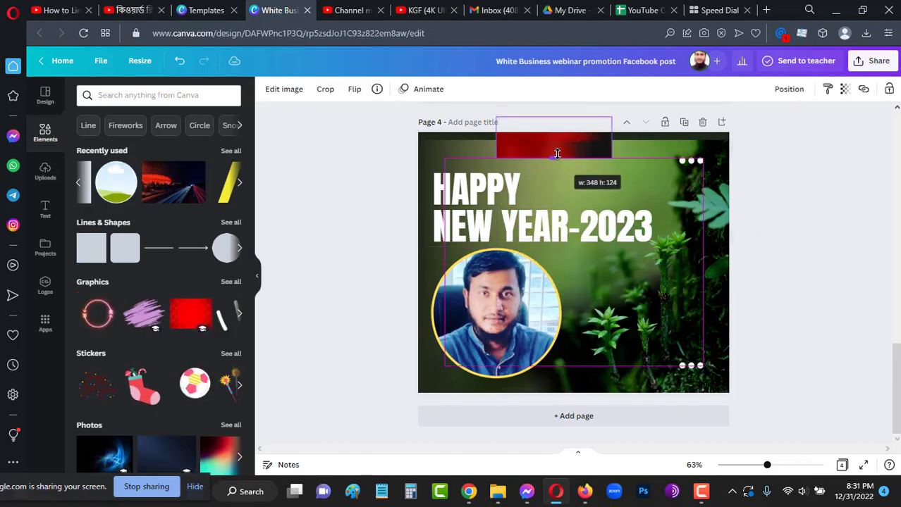
drag(613, 136, 773, 134)
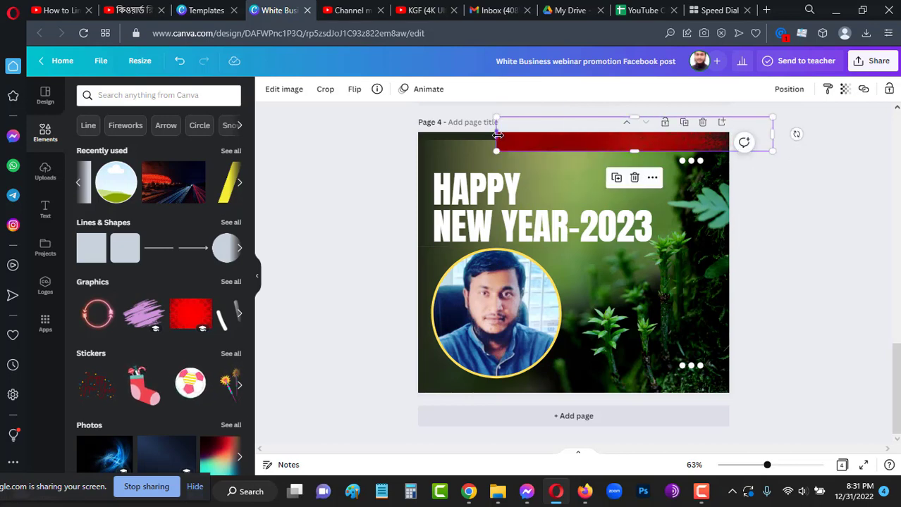
drag(496, 134, 374, 135)
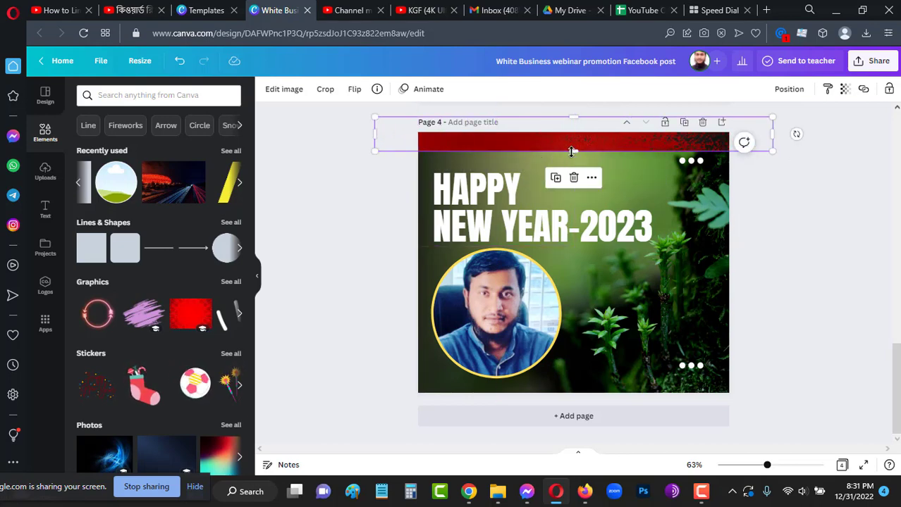
drag(572, 150, 584, 170)
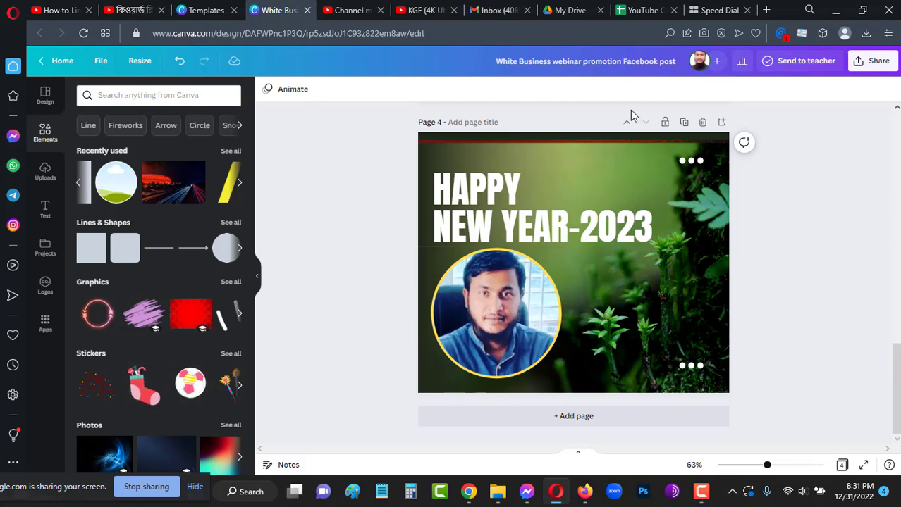
Try navy, yellow, pink, near-black and dark maroon as the color of the top band on page 4.
click(610, 142)
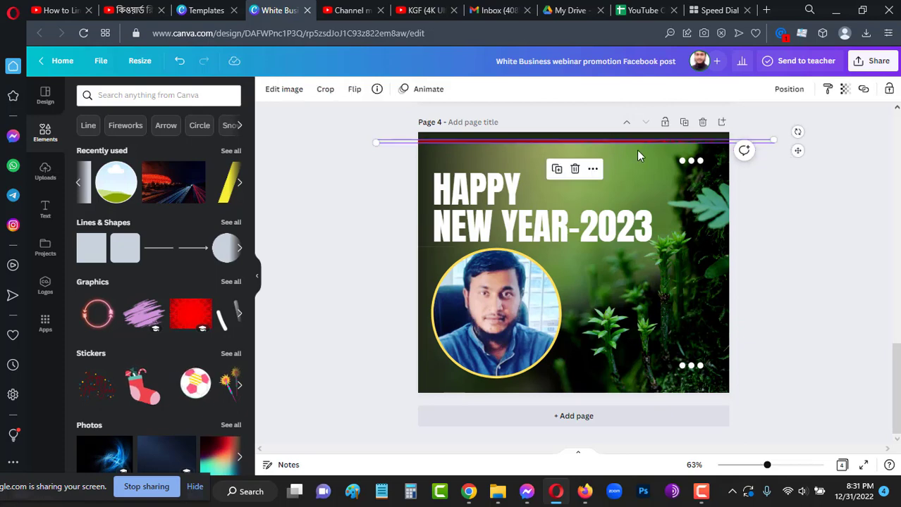
click(794, 198)
click(625, 135)
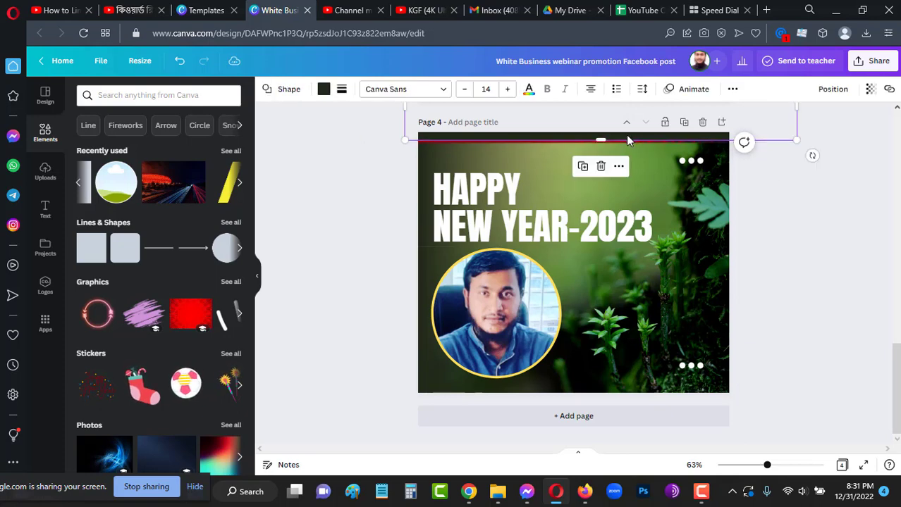
click(323, 89)
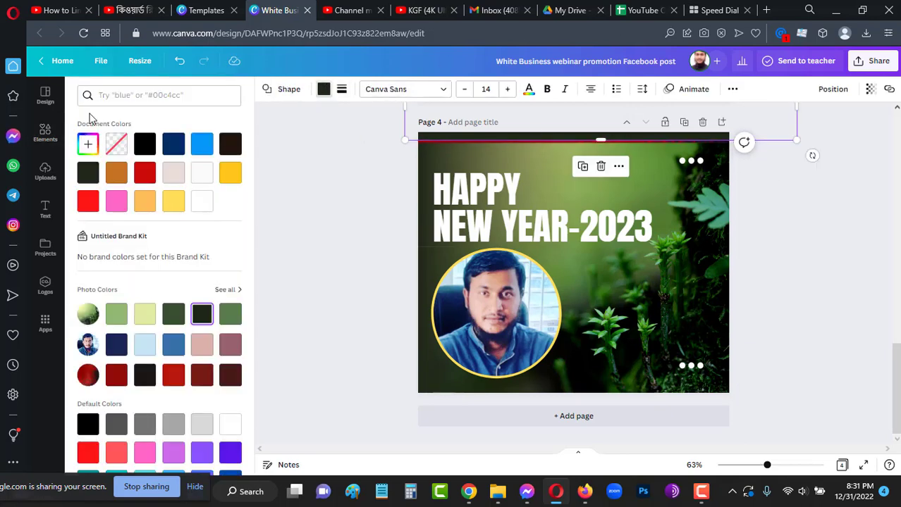
click(172, 143)
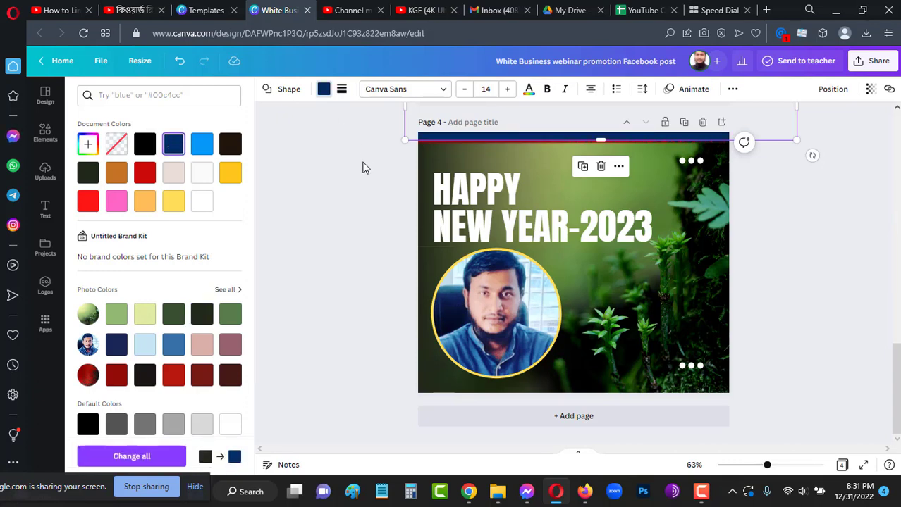
click(234, 178)
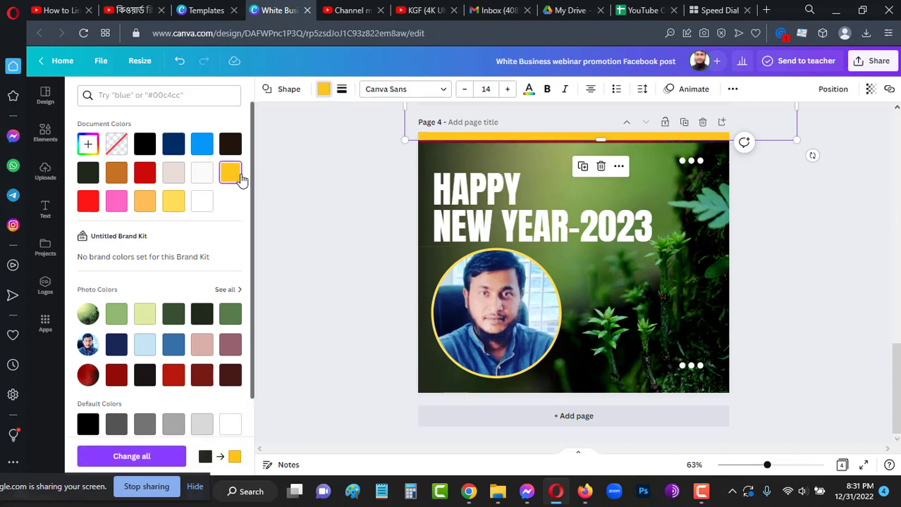
click(117, 203)
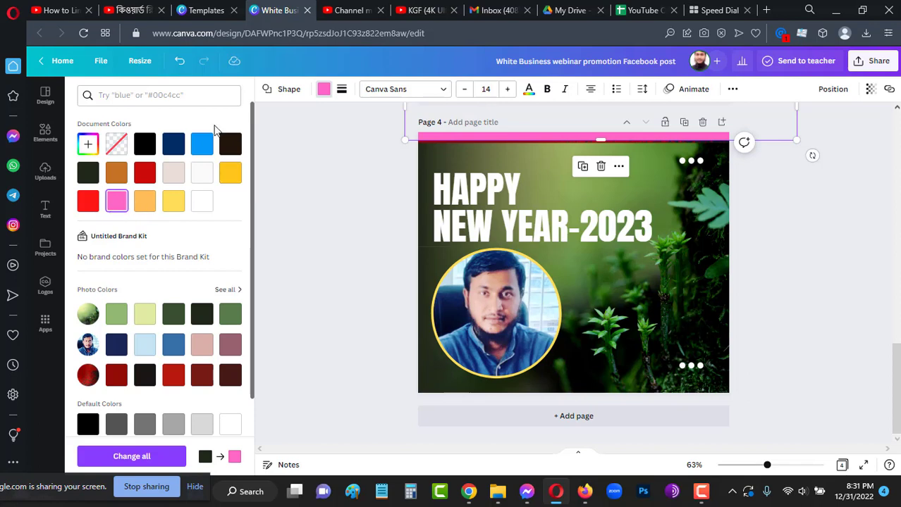
scroll(171, 247, down, 3)
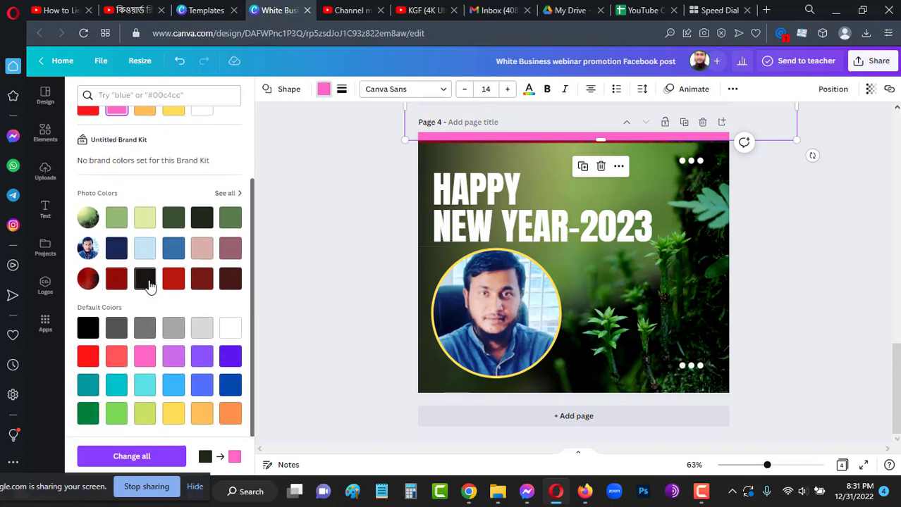
click(146, 282)
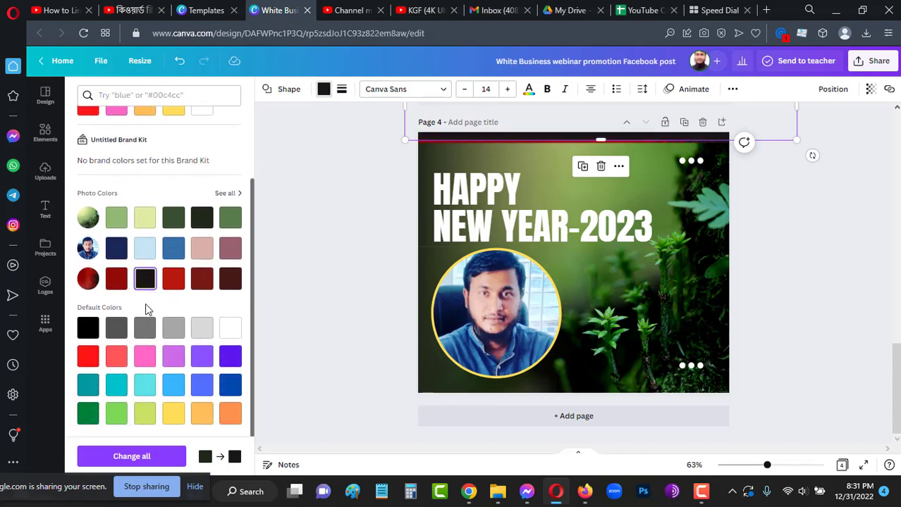
click(230, 279)
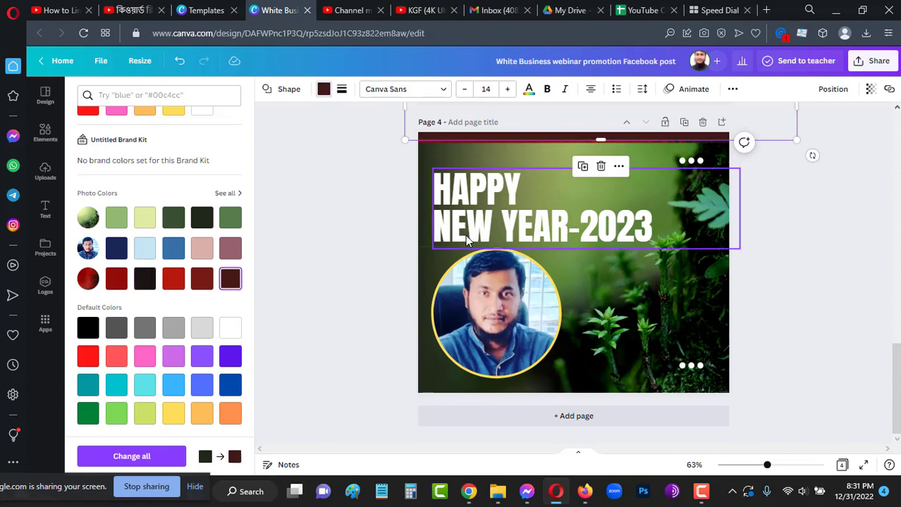
click(836, 224)
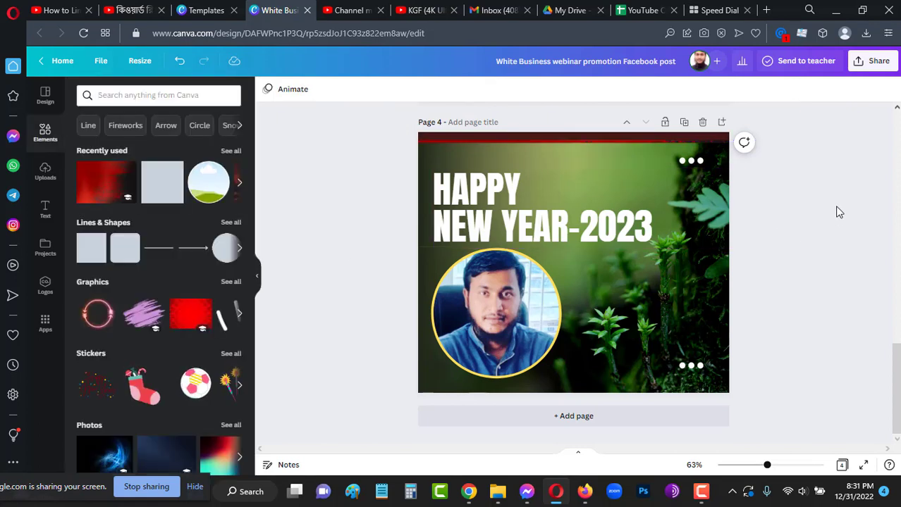
Recolor the top band with the darkest green from the background photo's colors.
click(599, 139)
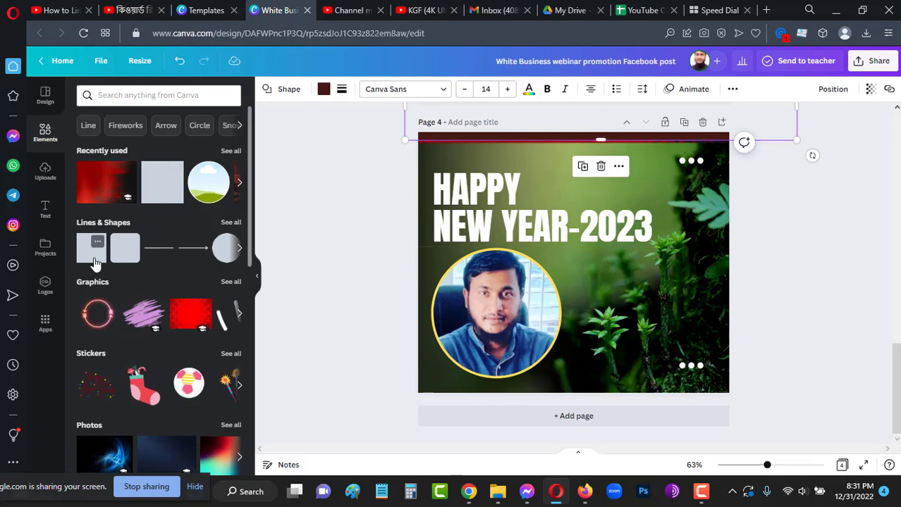
scroll(229, 282, down, 4)
scroll(167, 251, up, 4)
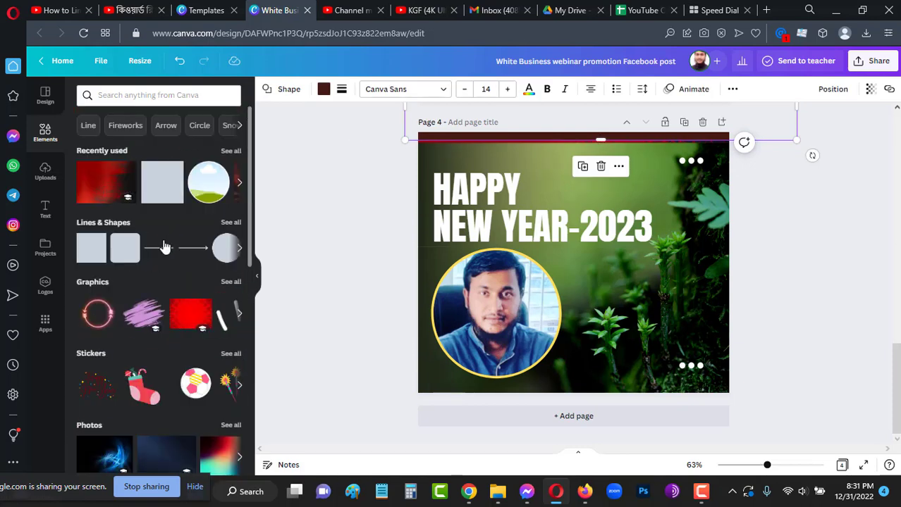
click(340, 90)
click(323, 89)
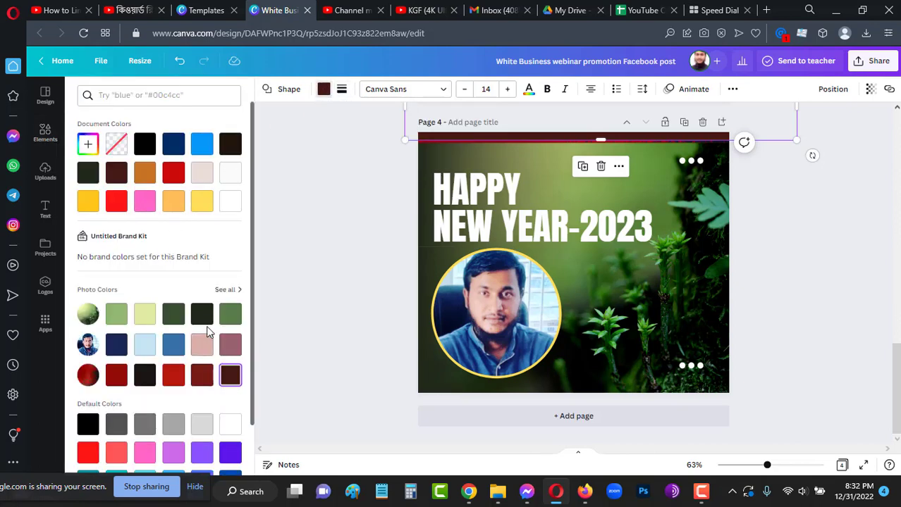
click(202, 314)
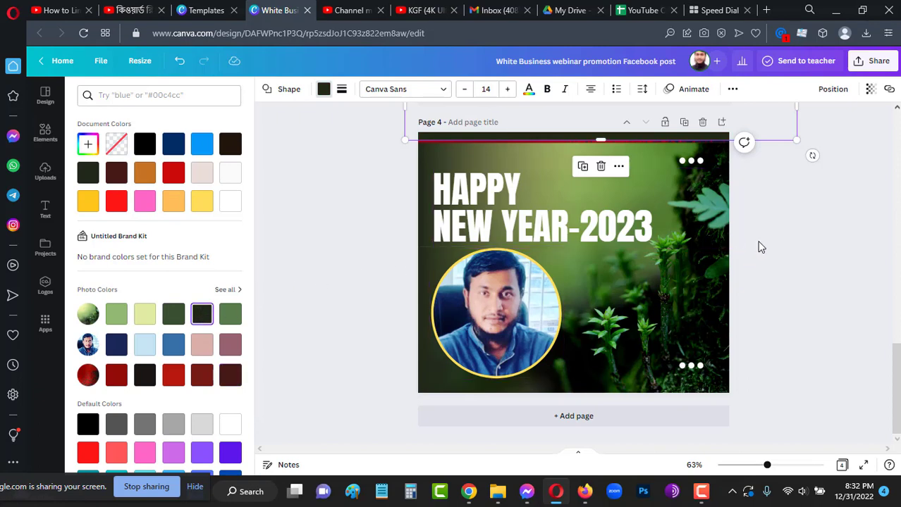
click(804, 252)
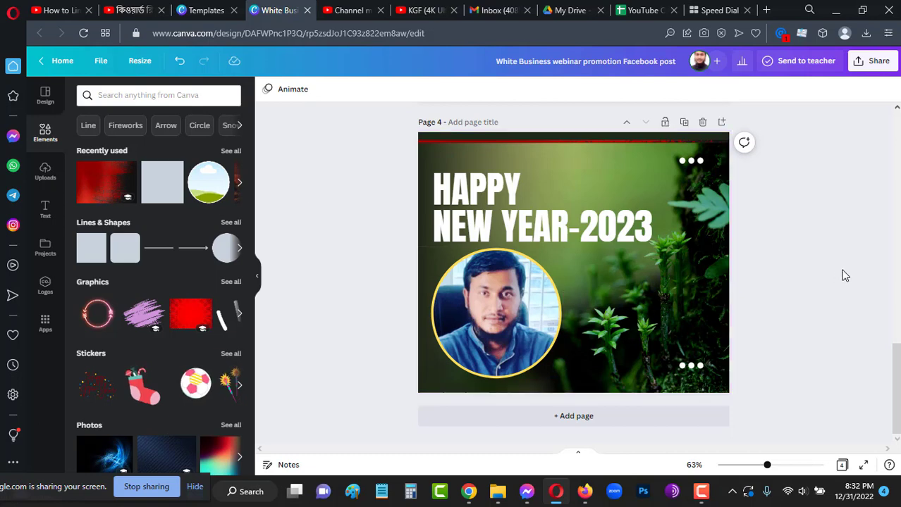
Add the recently used night photo of the red-lit stadium and light trails to page 4, beside the circular portrait.
scroll(839, 266, up, 3)
scroll(829, 261, down, 3)
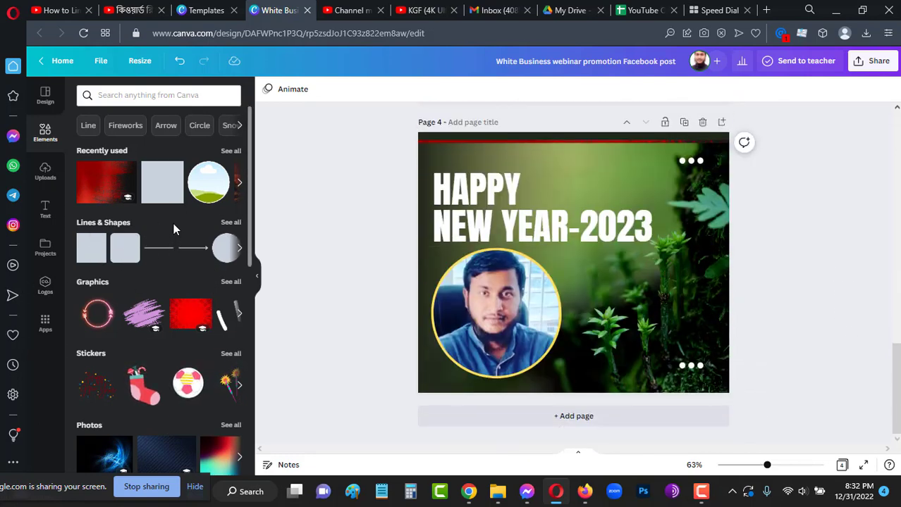
click(239, 184)
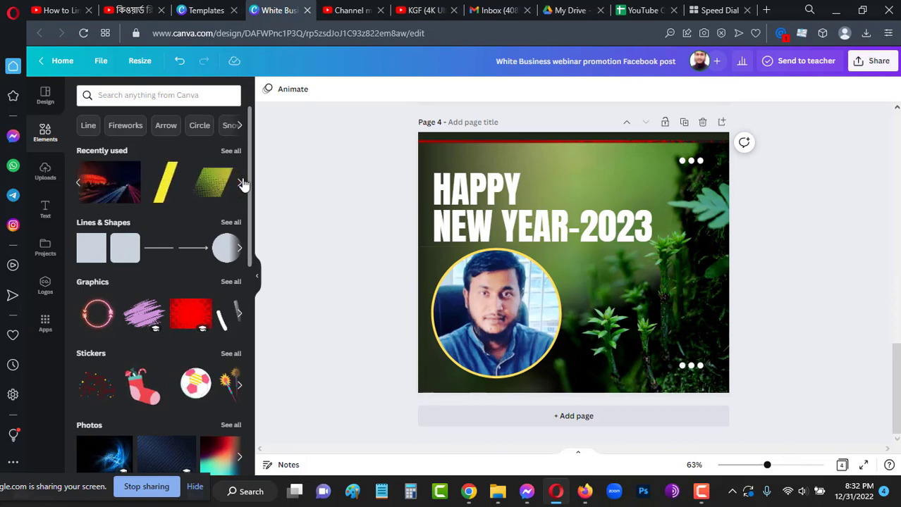
click(239, 183)
click(79, 184)
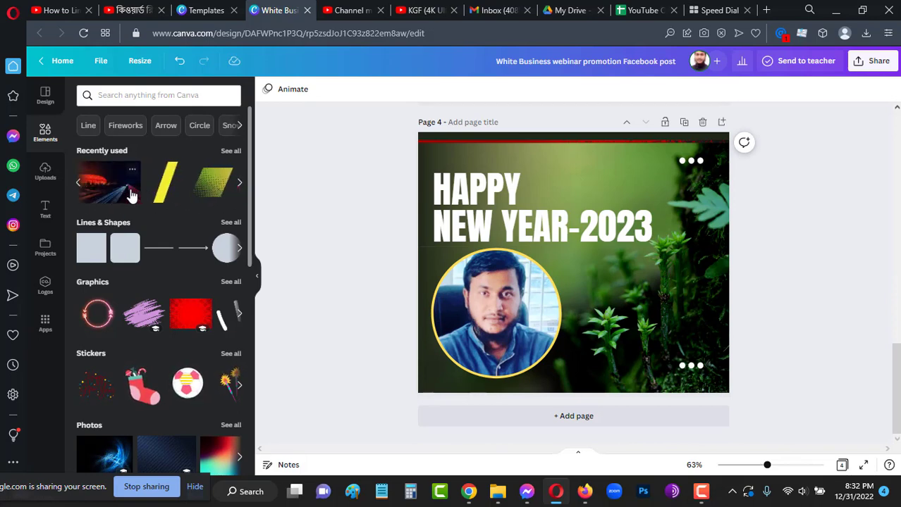
drag(123, 190, 705, 353)
mouse_move(666, 323)
mouse_down()
mouse_move(635, 297)
mouse_move(645, 313)
mouse_move(716, 307)
mouse_move(657, 329)
mouse_up()
click(807, 310)
click(785, 333)
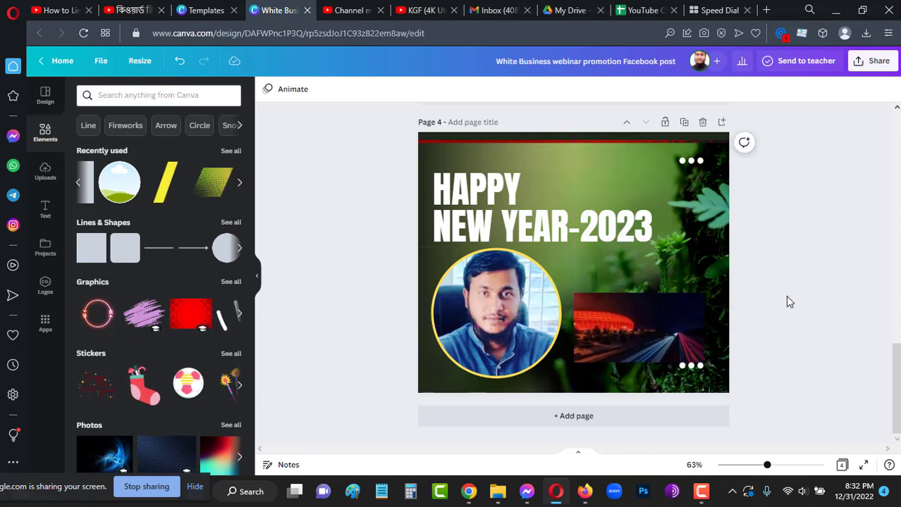
Enlarge the night photo to about 436 by 346 so it fills the area beside the portrait, below the headline.
click(647, 307)
drag(640, 292, 640, 275)
drag(704, 318, 719, 316)
click(804, 311)
click(596, 303)
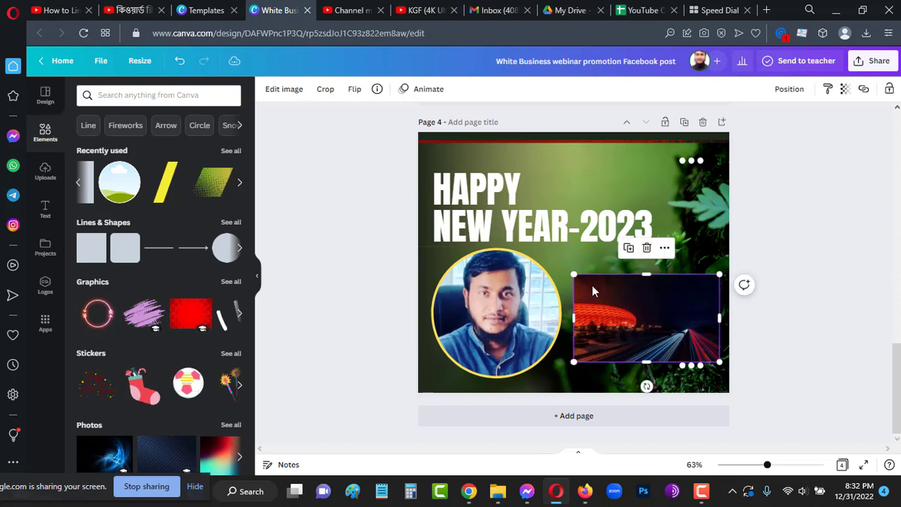
drag(574, 276, 563, 268)
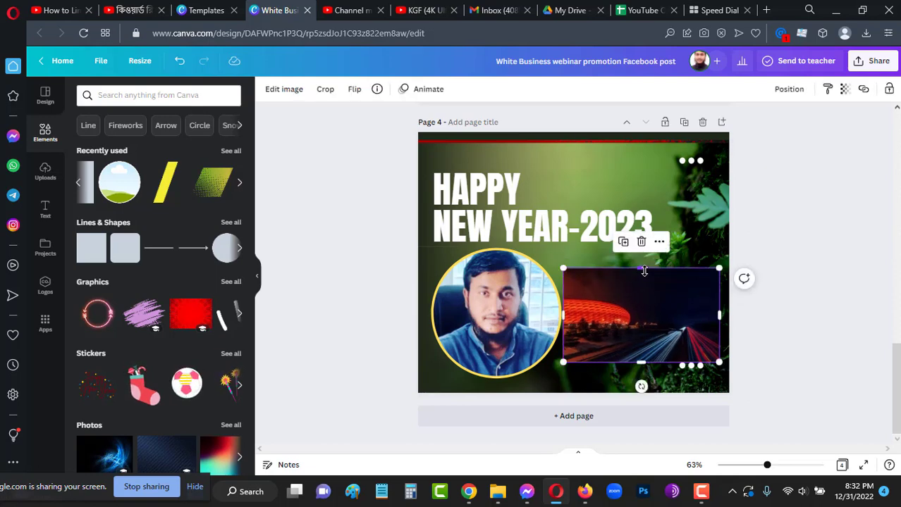
drag(643, 268, 641, 253)
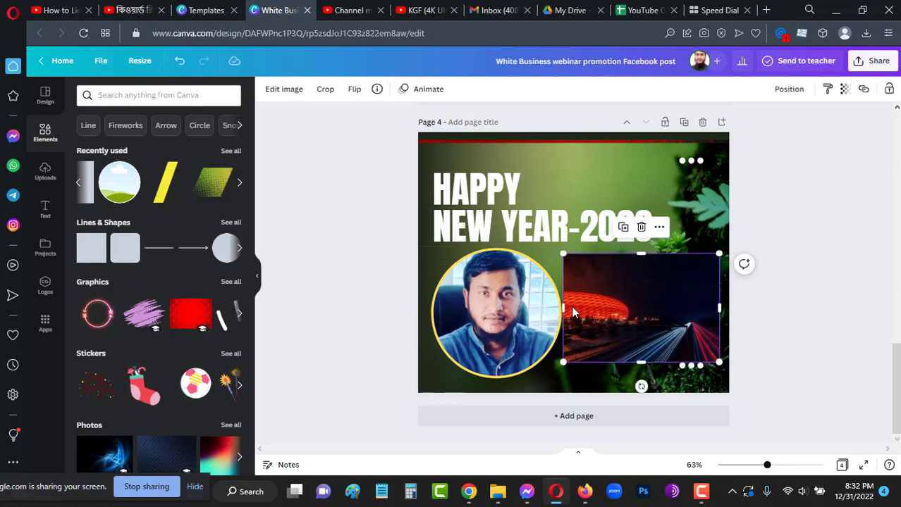
drag(563, 306, 574, 306)
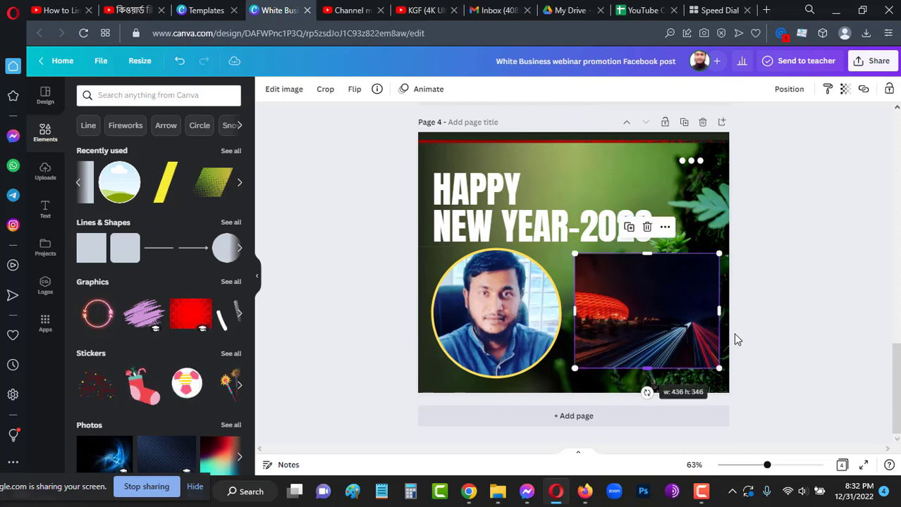
click(814, 308)
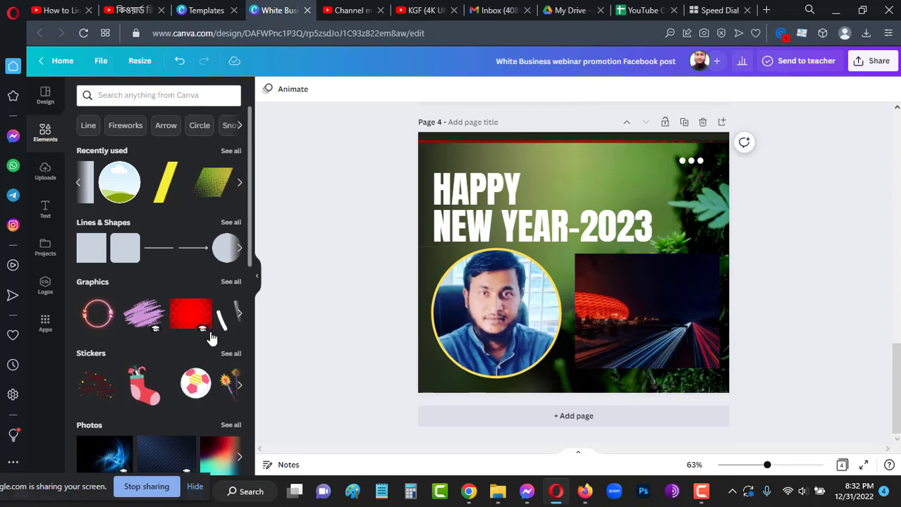
Add a subheading text box to page 4 and place it over the upper part of the night photo.
click(47, 209)
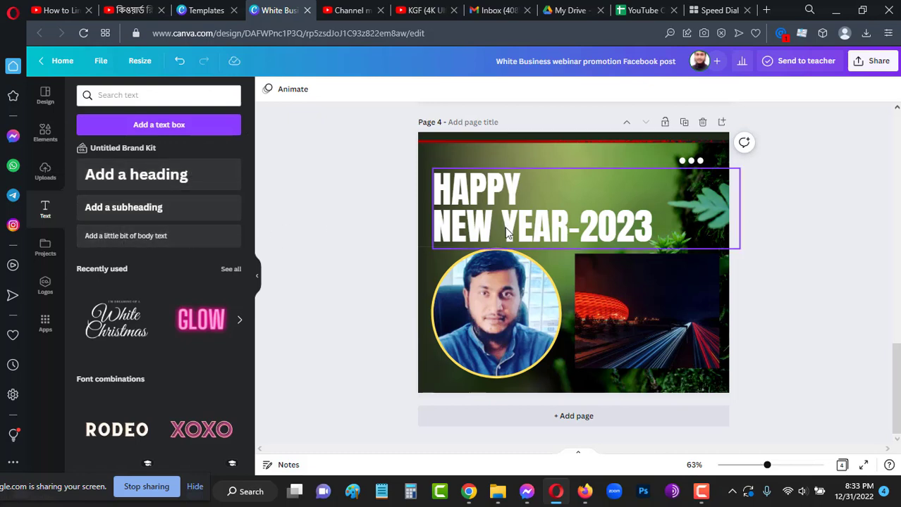
click(148, 212)
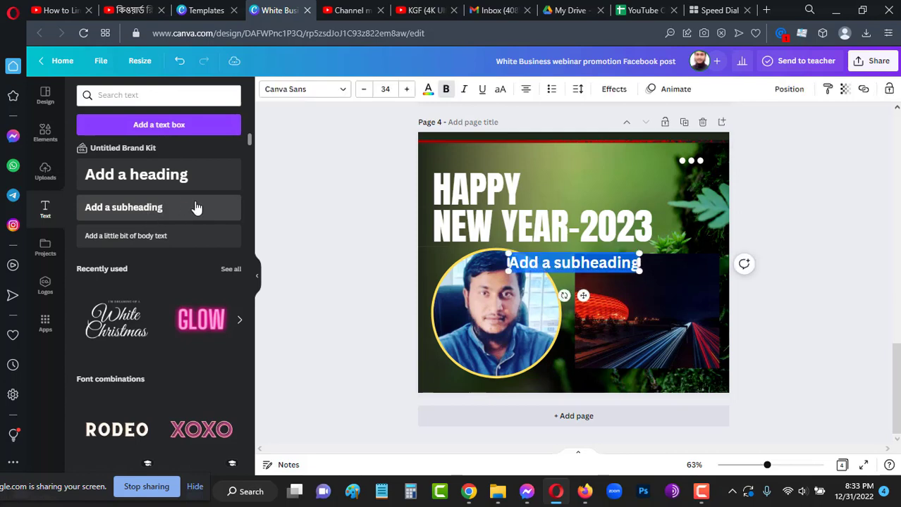
drag(584, 296, 652, 316)
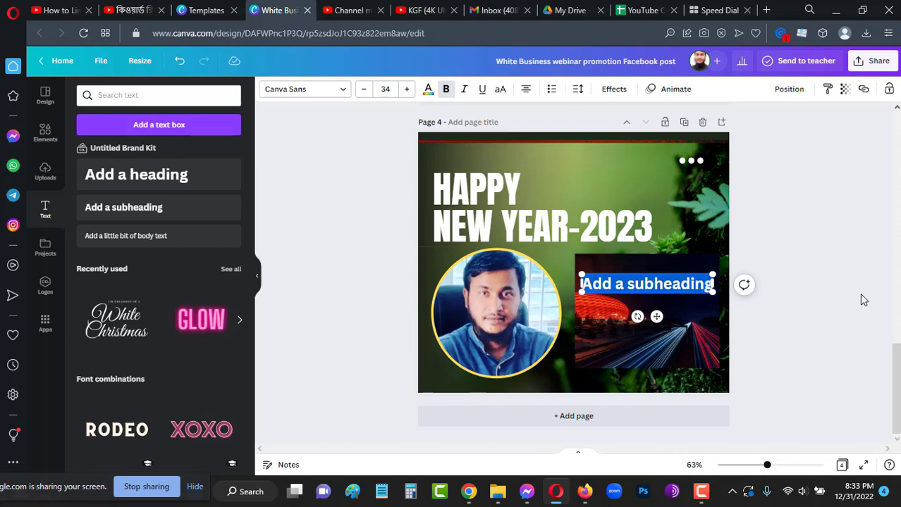
Replace the subheading placeholder over the night photo with the text "Many many happy rerurns of the".
text(Many!)
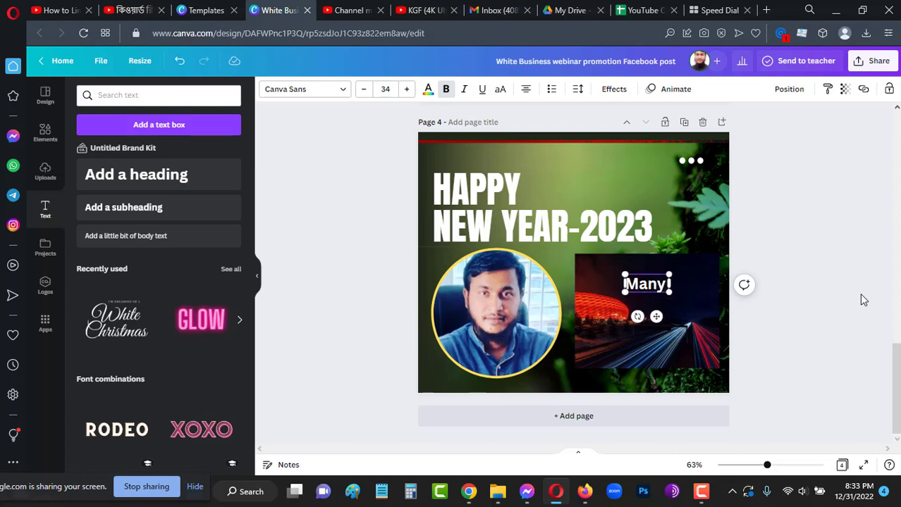
text( many)
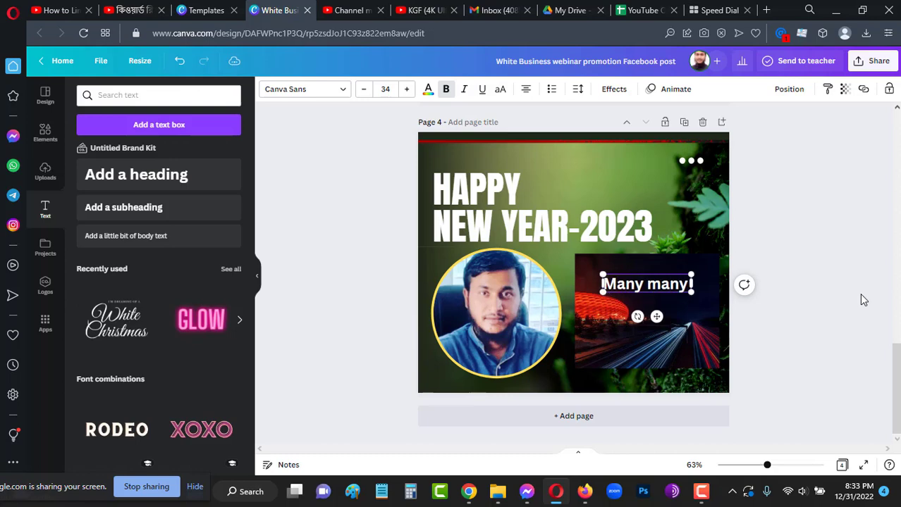
text( hap)
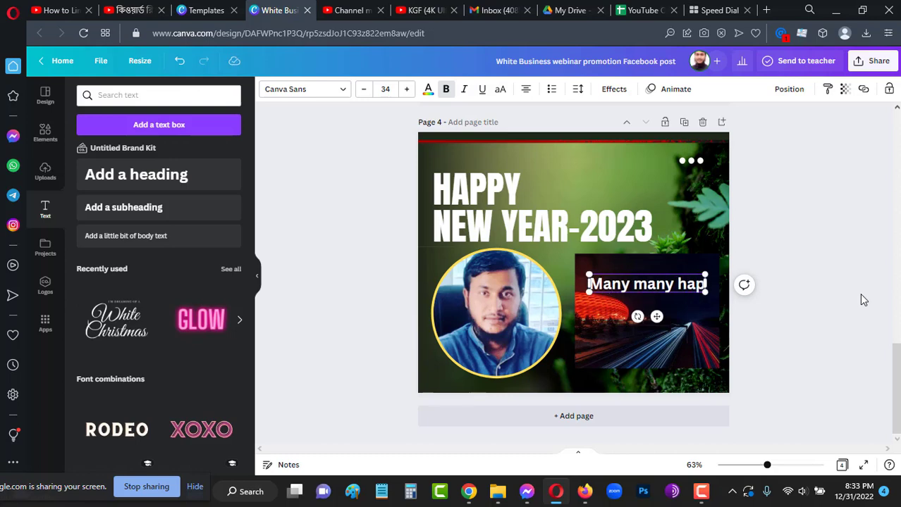
text(py)
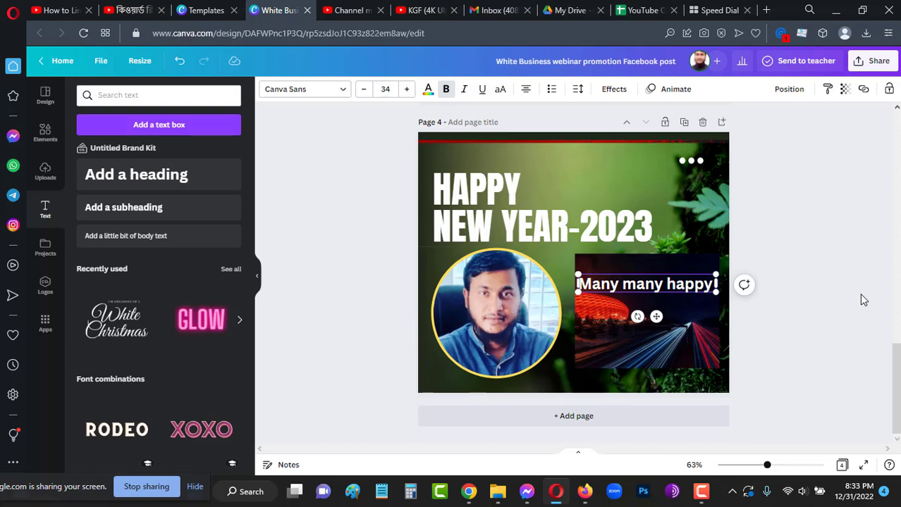
text( reru)
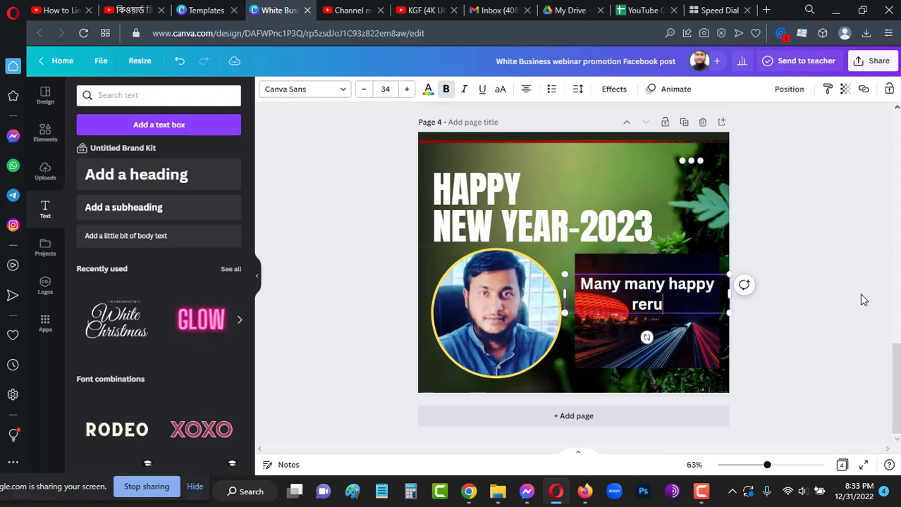
text(rns)
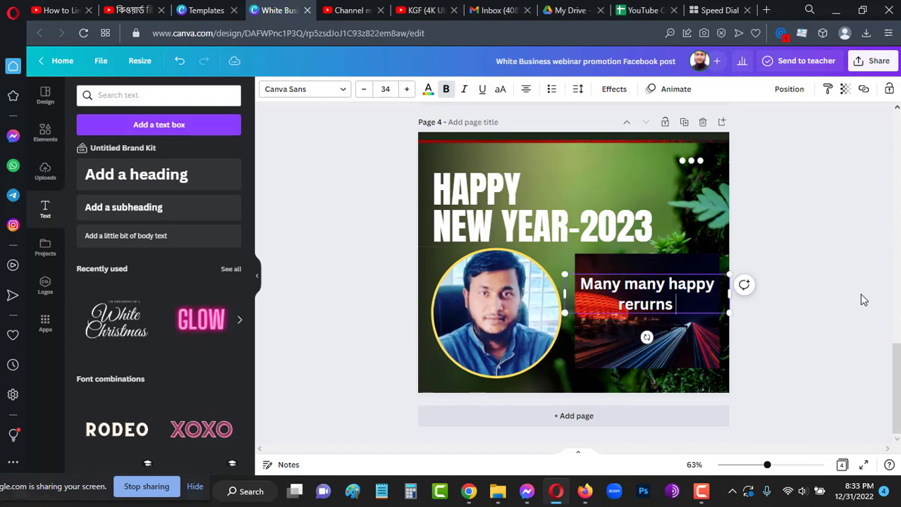
text( of)
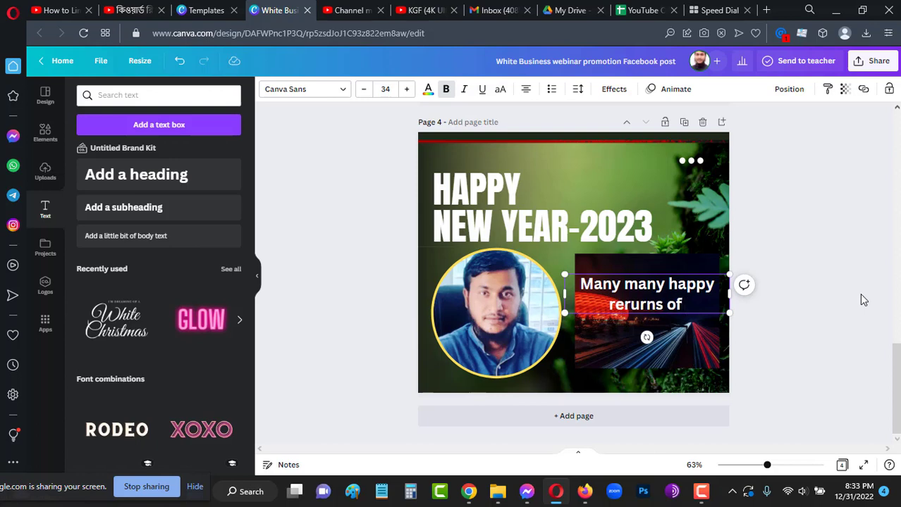
text( the)
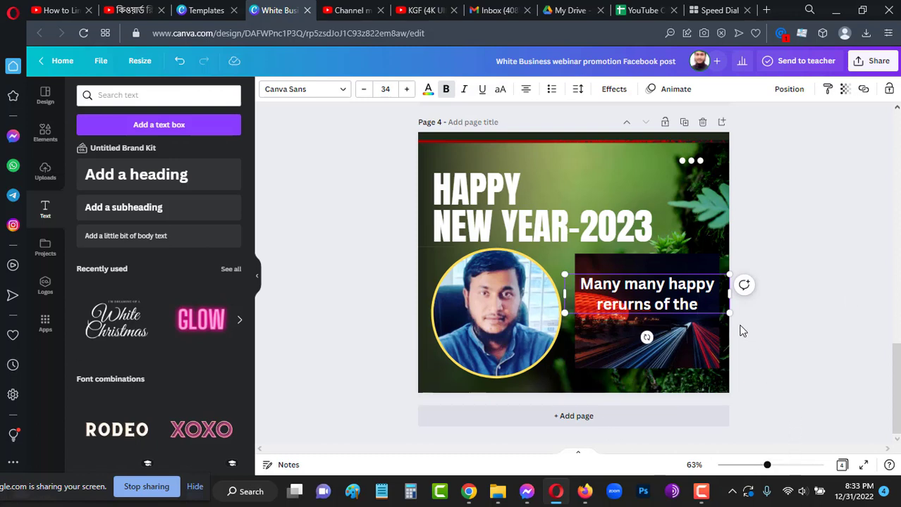
Narrow the wish text box from its portrait side and set the text's font size to 44.
key(ctrl+a)
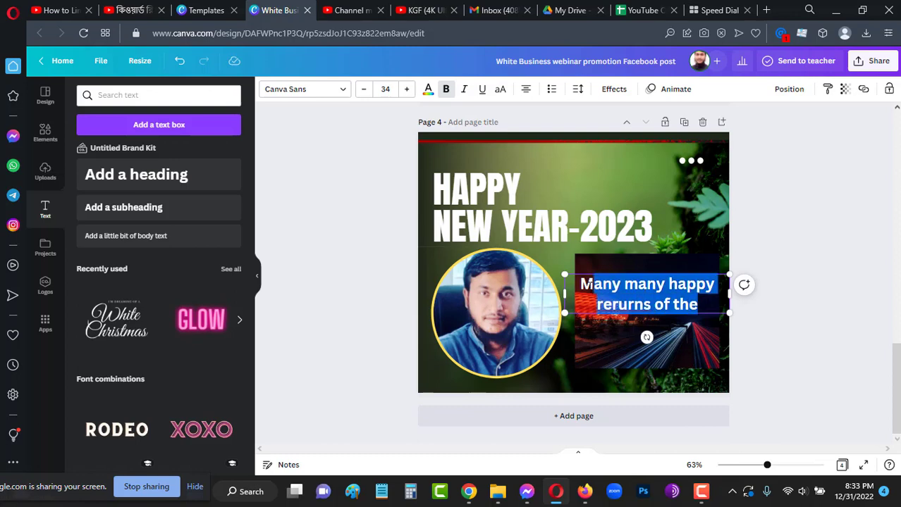
drag(564, 293, 586, 294)
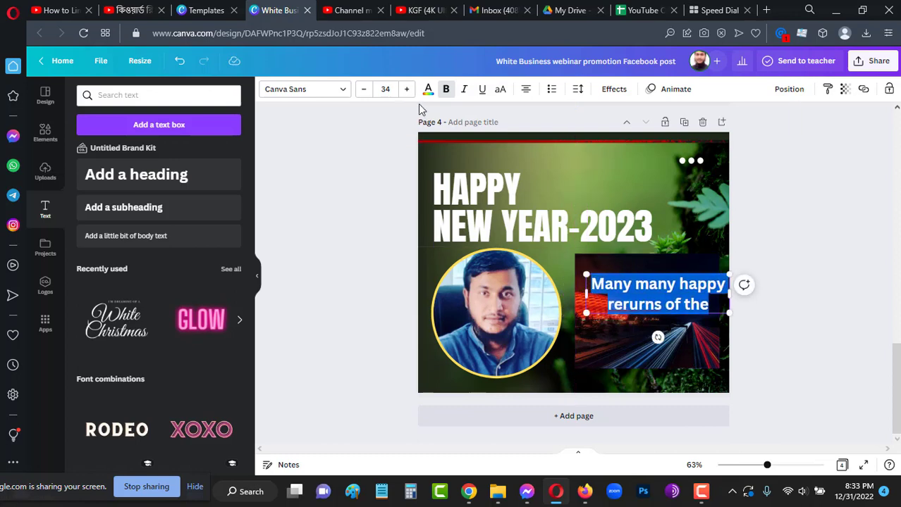
click(407, 89)
click(407, 90)
drag(407, 90, 407, 90)
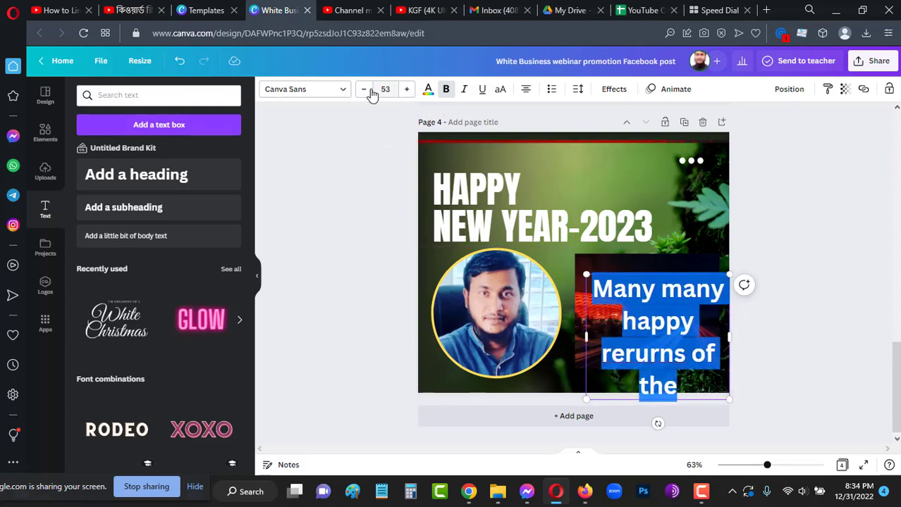
drag(364, 90, 364, 90)
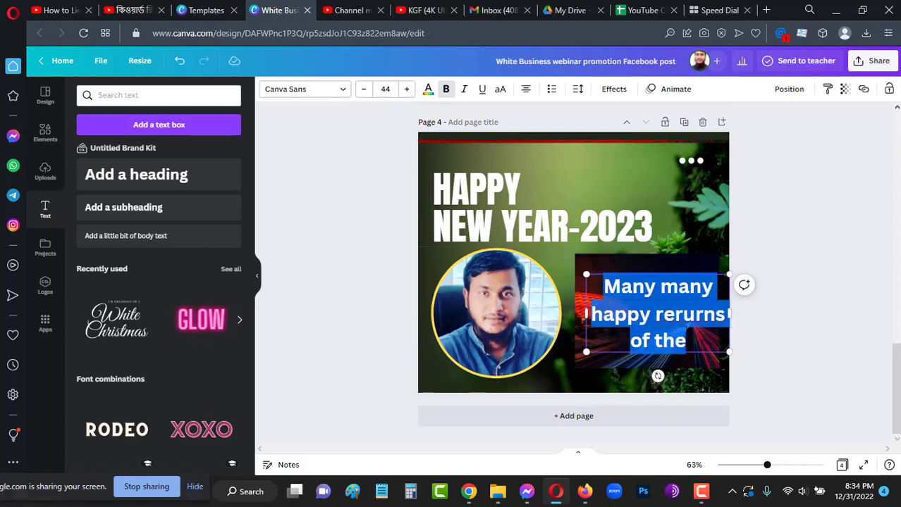
Append "Day" to the end of the wish text and shift the text box slightly left over the night photo.
key(Right)
text(Day)
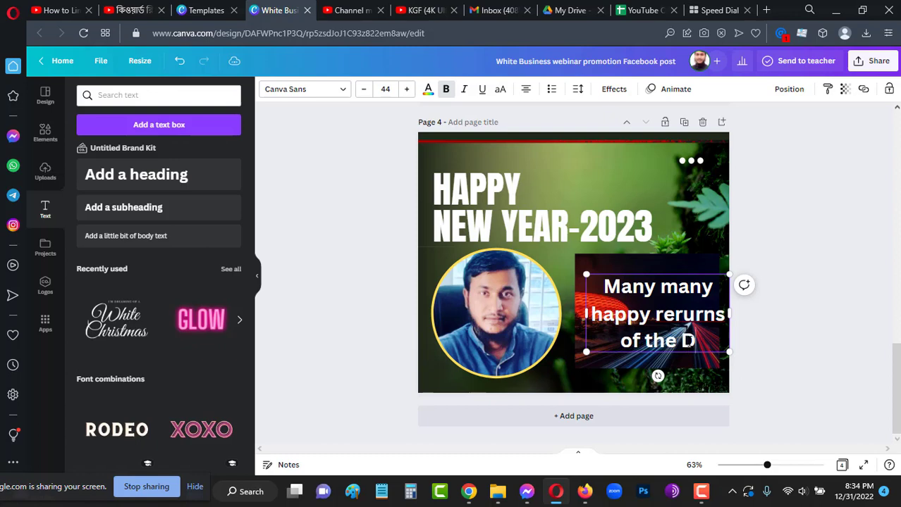
click(860, 358)
drag(678, 336, 671, 336)
click(823, 334)
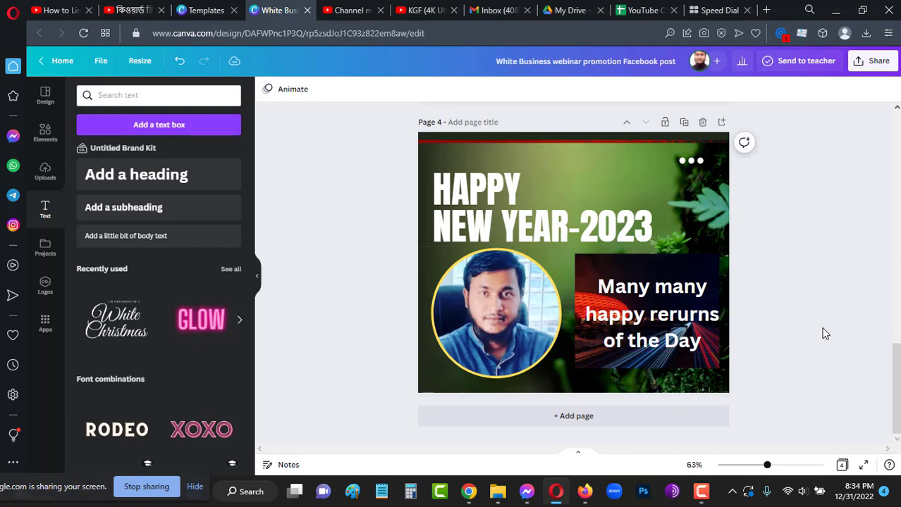
Recolor the whole wish text with the light yellow from the document colors.
click(664, 341)
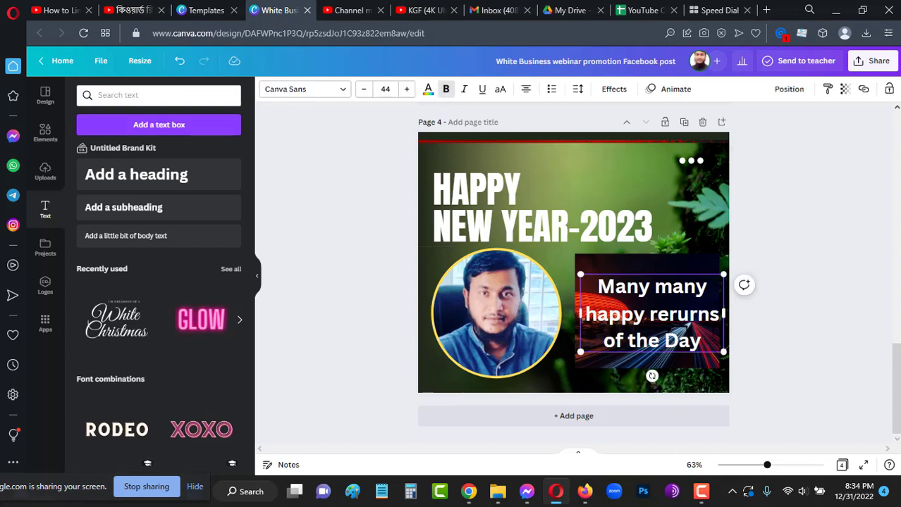
drag(699, 341, 589, 289)
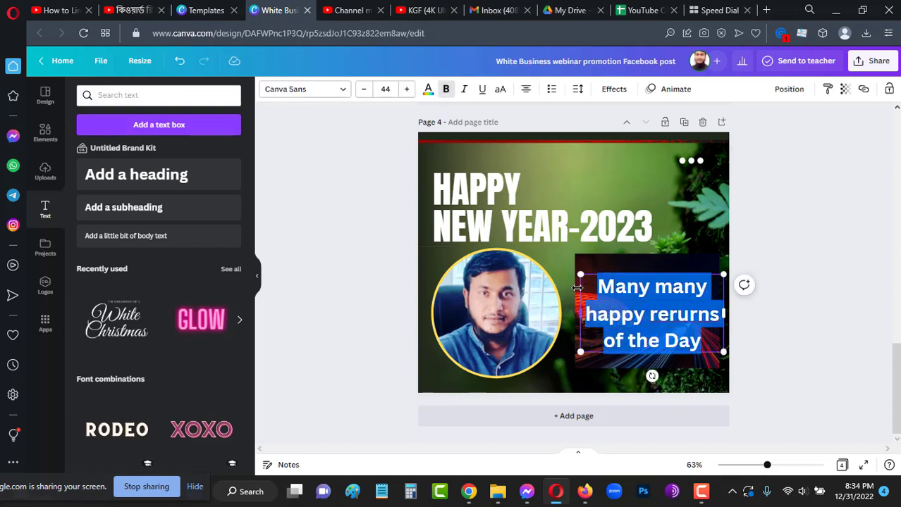
click(428, 89)
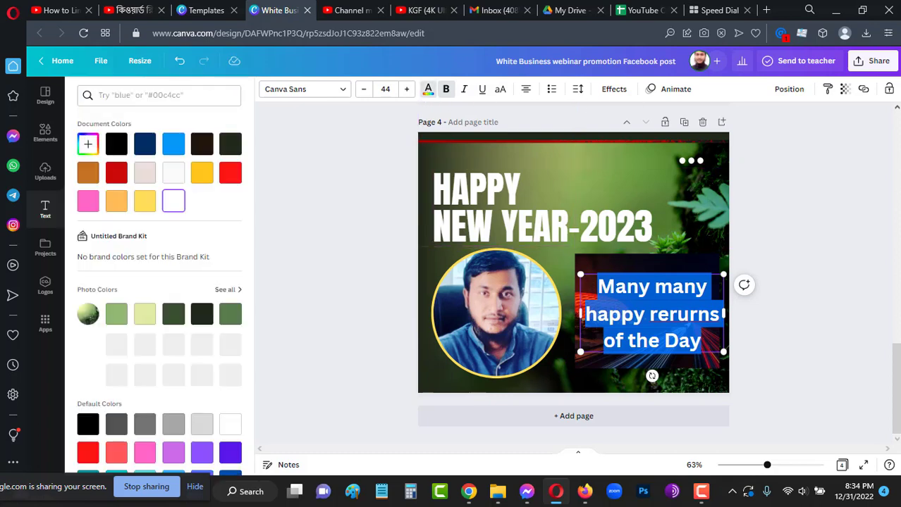
click(144, 201)
key(Escape)
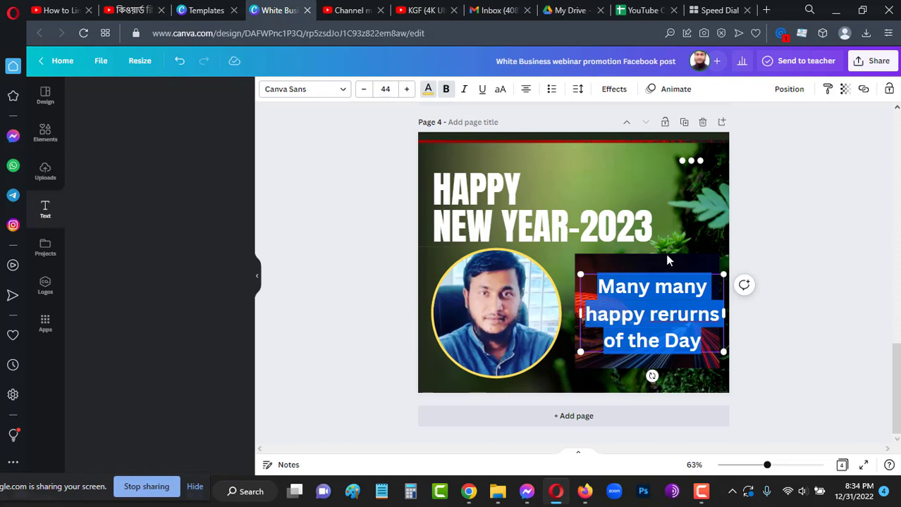
click(650, 168)
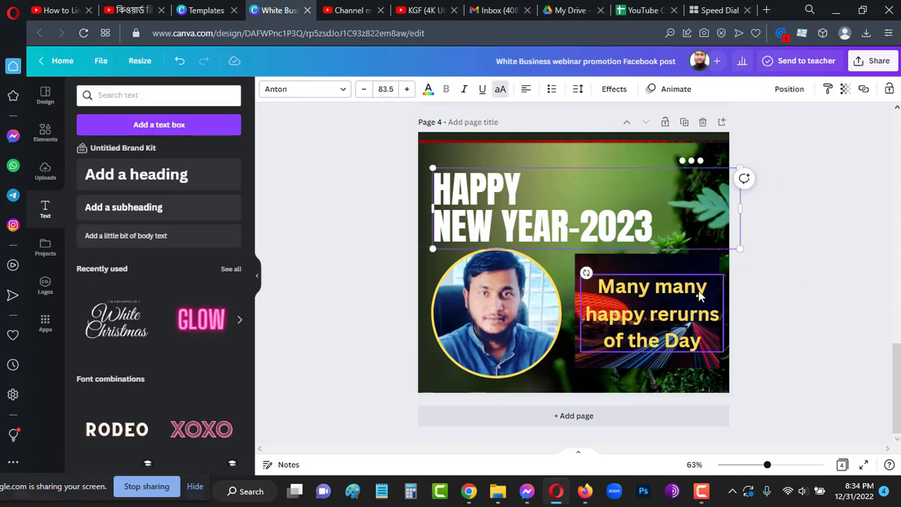
Recolor only the last line of the wish text, "of the Day", with the bright red from the document colors.
click(720, 325)
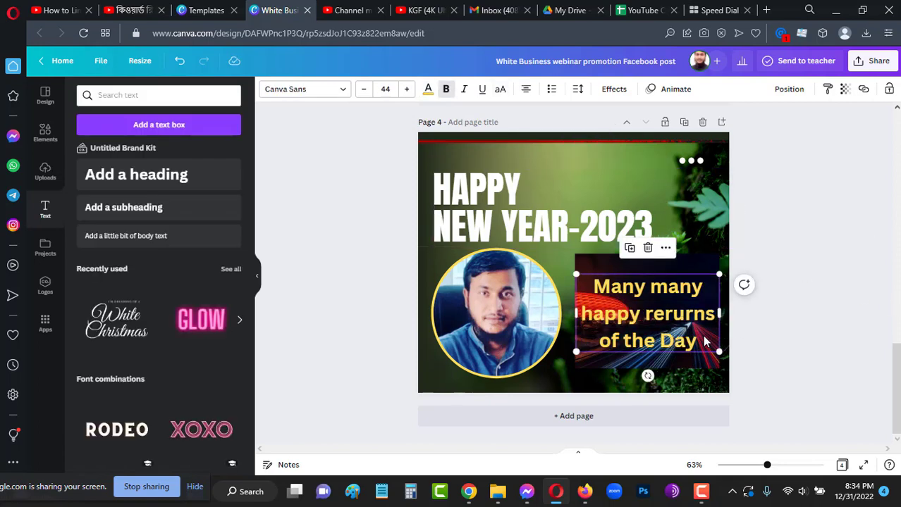
double_click(698, 338)
drag(698, 341, 598, 341)
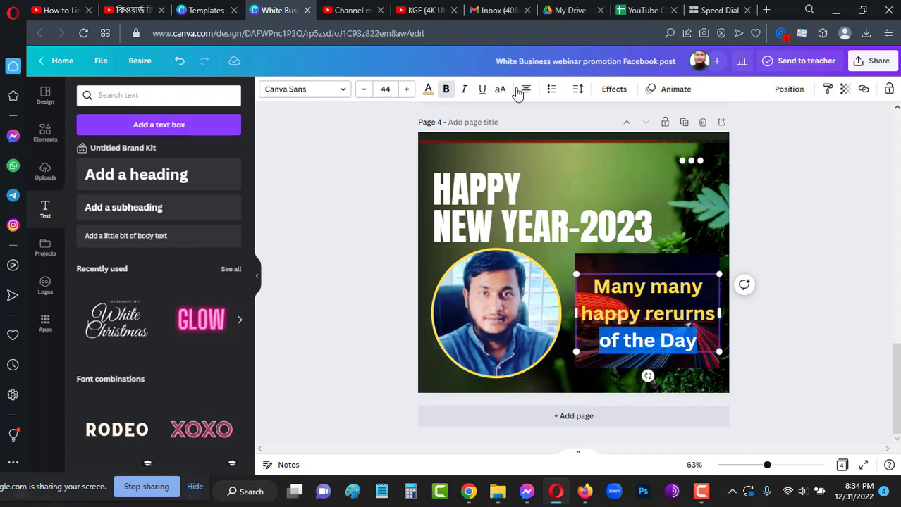
click(429, 91)
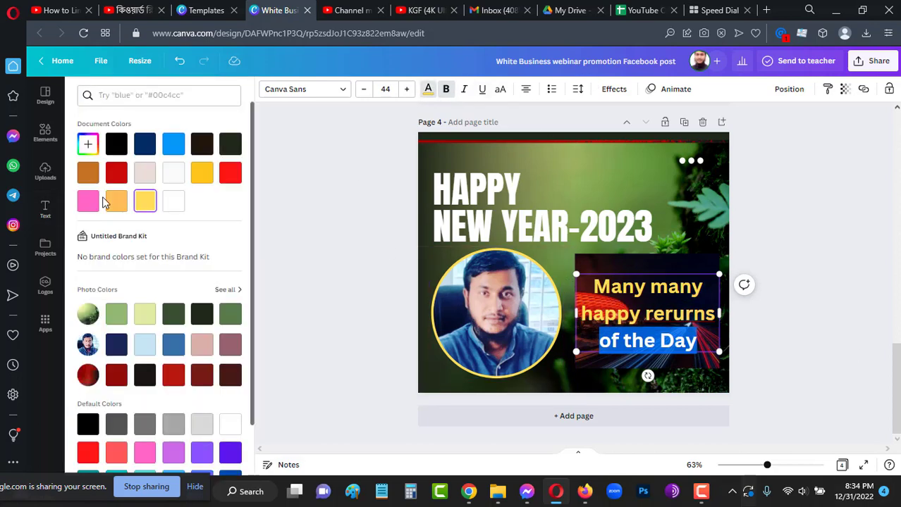
click(231, 175)
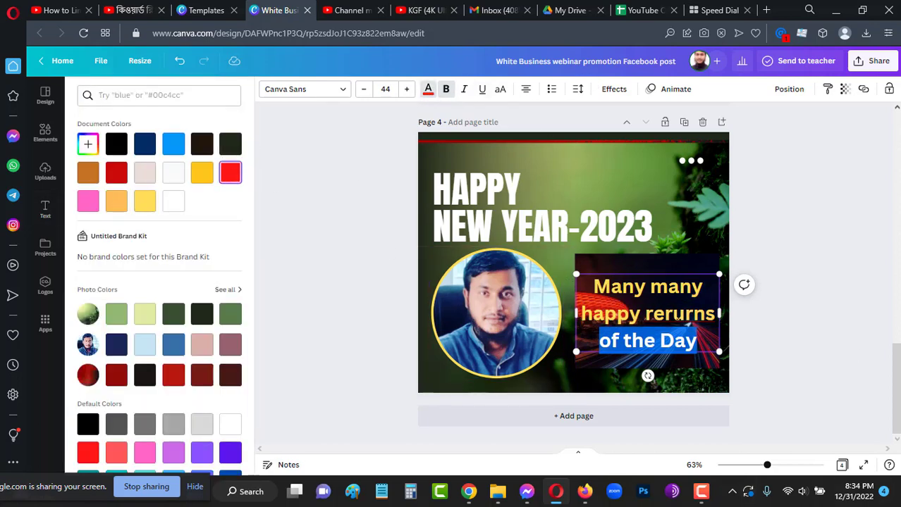
Recolor the entire wish text with the off-white from the document colors.
drag(700, 336, 465, 268)
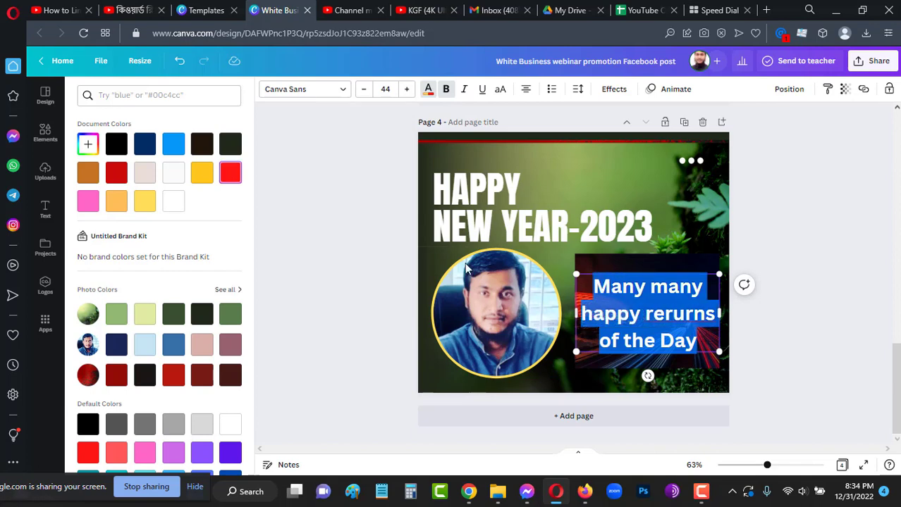
click(173, 177)
key(Escape)
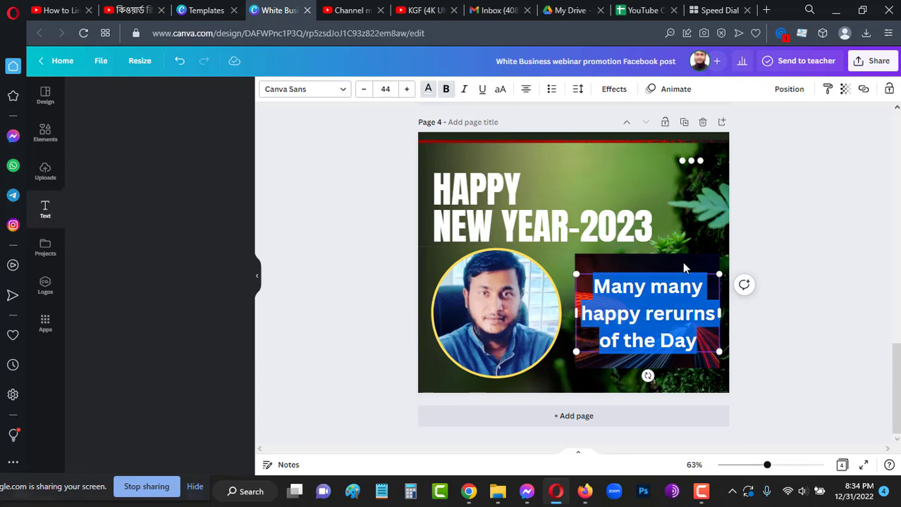
key(Escape)
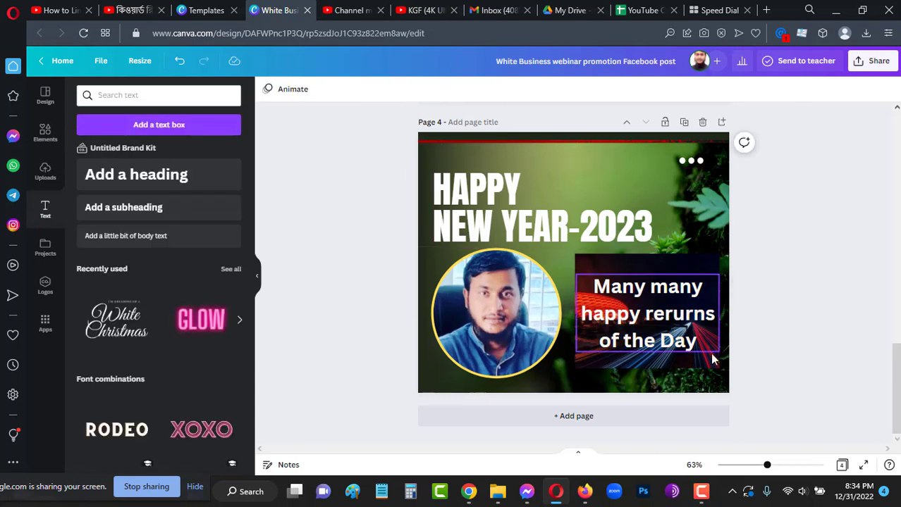
Nudge the wish text slightly up and left on the night photo and change its font to Antonio Bold.
mouse_move(692, 339)
mouse_down()
mouse_move(682, 341)
mouse_move(698, 338)
mouse_up()
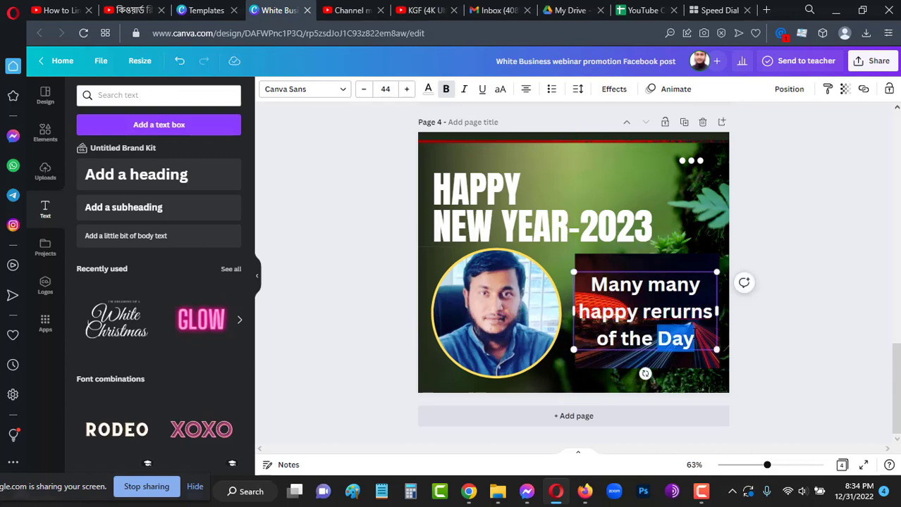
double_click(694, 338)
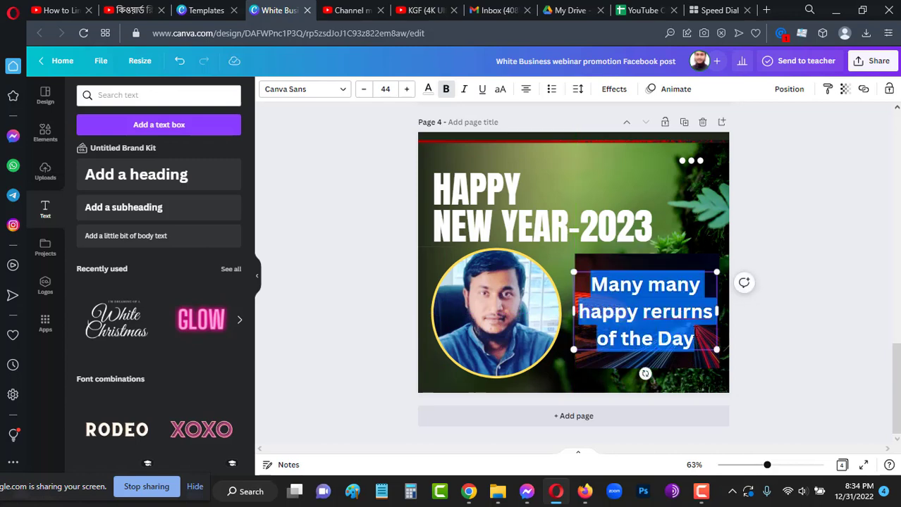
click(317, 90)
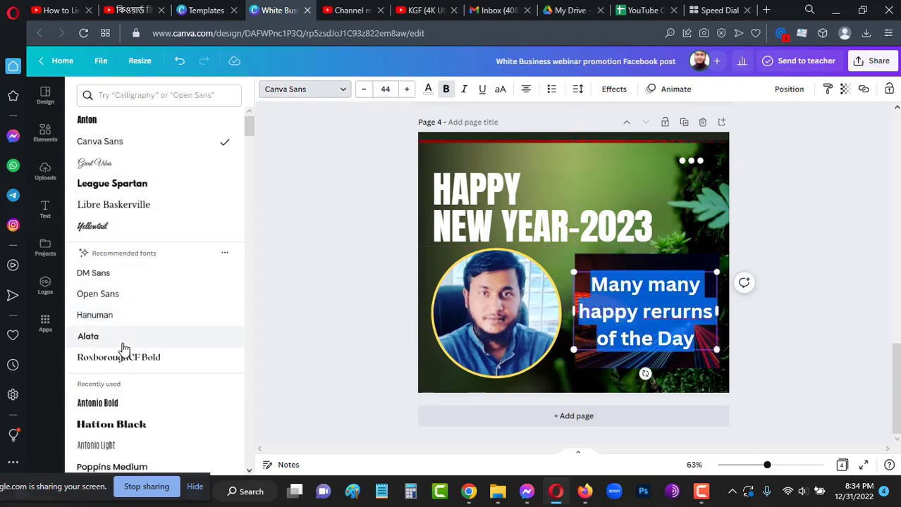
click(98, 404)
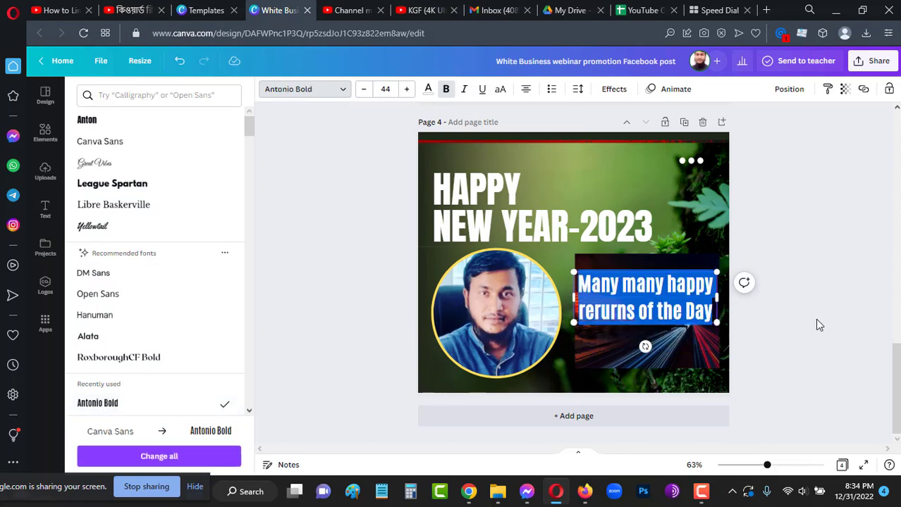
click(818, 311)
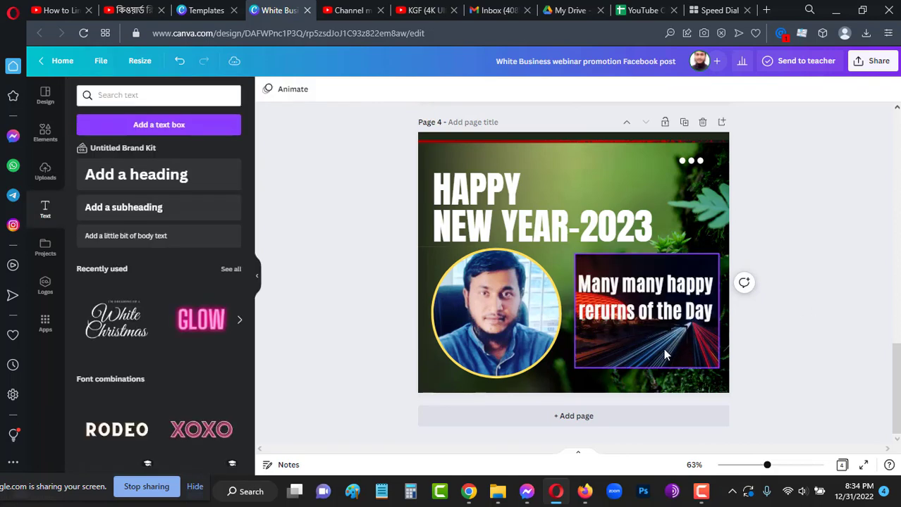
Enlarge the wish text's font size to one point above 50 so its three lines fill the night photo.
click(664, 351)
click(705, 318)
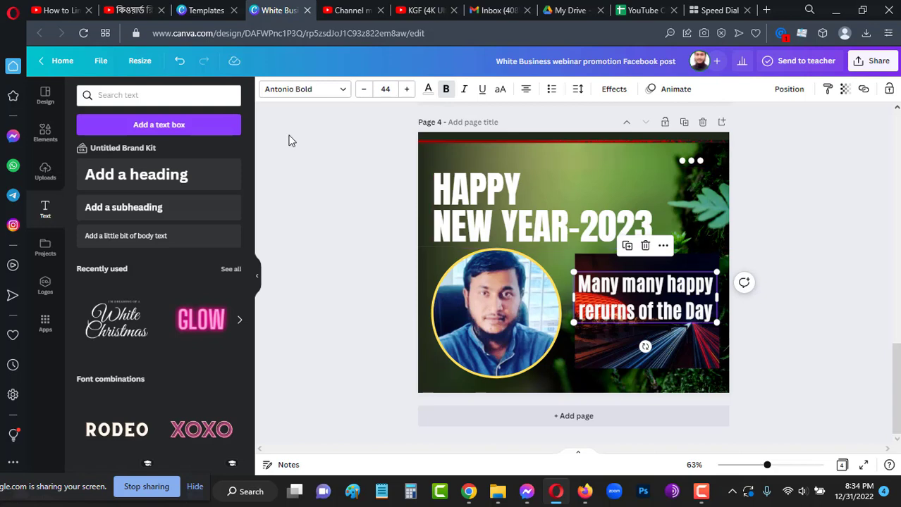
click(407, 90)
click(406, 90)
click(406, 90)
click(407, 89)
click(407, 90)
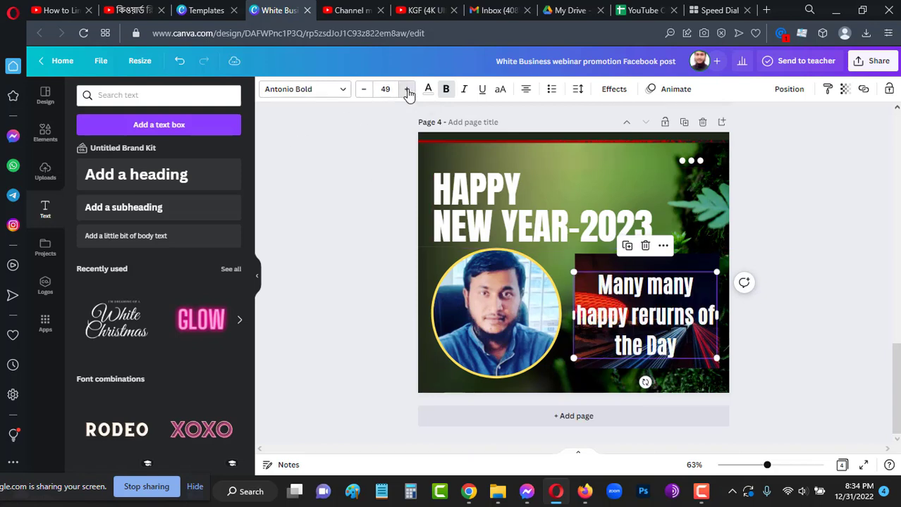
click(407, 90)
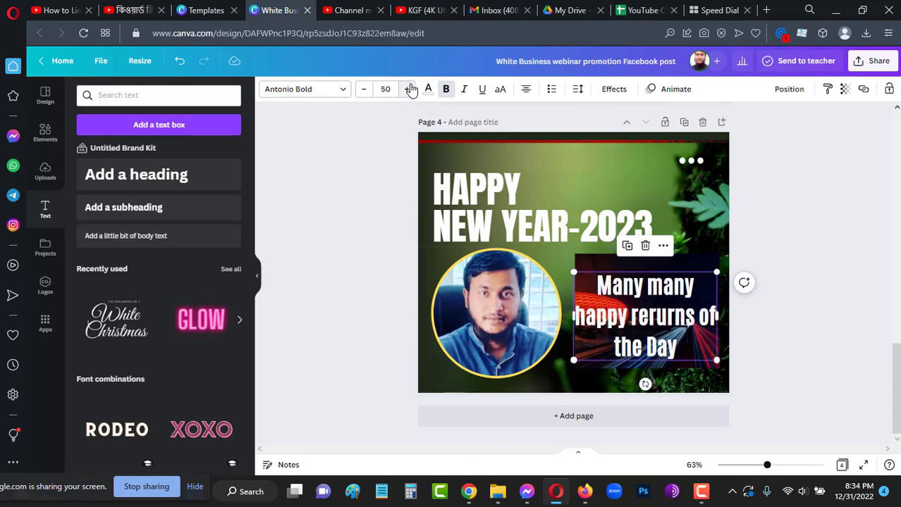
click(411, 89)
click(812, 259)
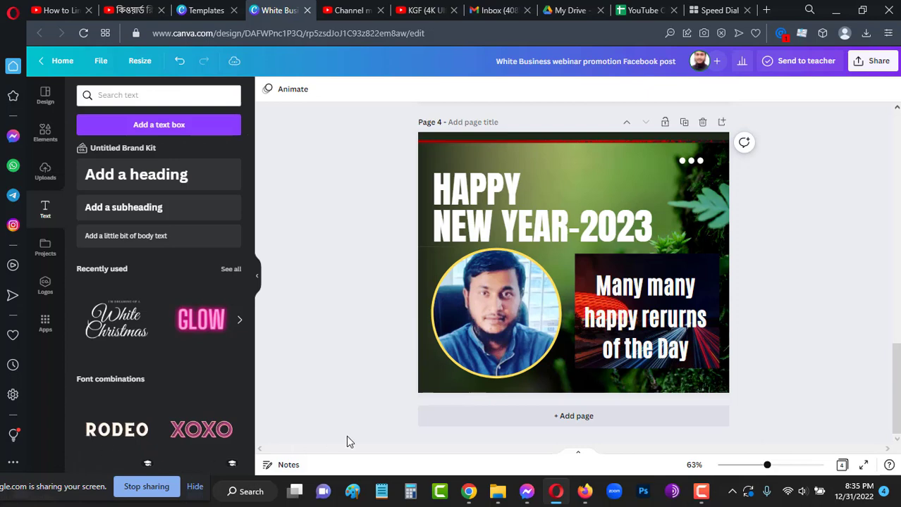
Move the "HAPPY NEW YEAR-2023" heading slightly up and left on page 4, leaving a gap above the portrait.
drag(568, 252, 533, 216)
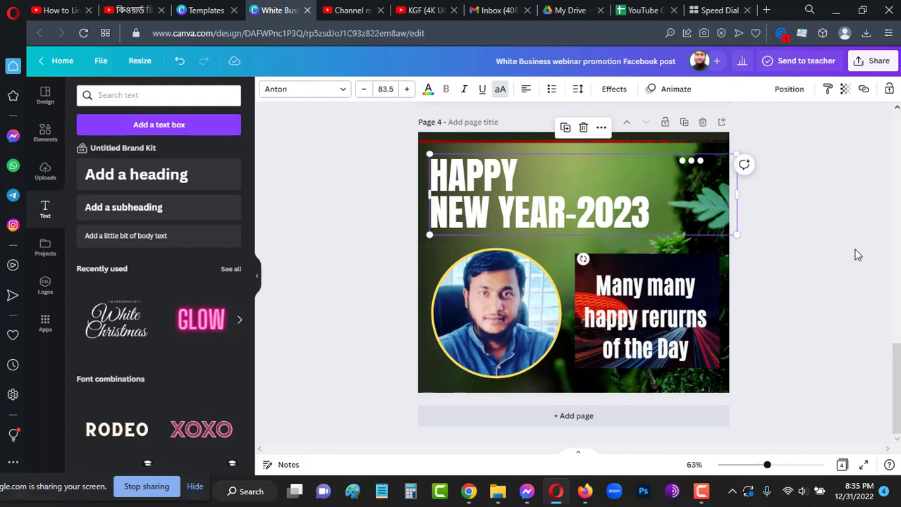
click(858, 251)
scroll(855, 308, up, 5)
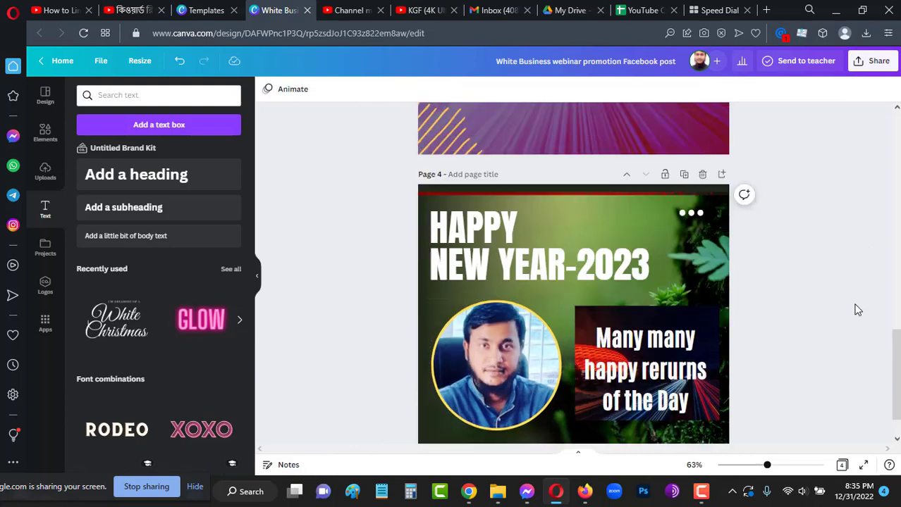
scroll(855, 308, down, 5)
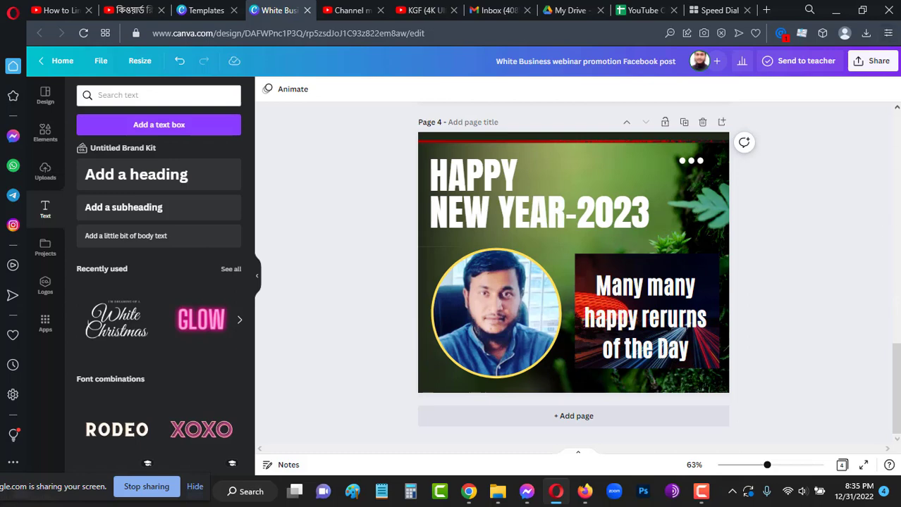
Download only page 4 of the design as a PNG and dismiss the sharing offer.
click(874, 63)
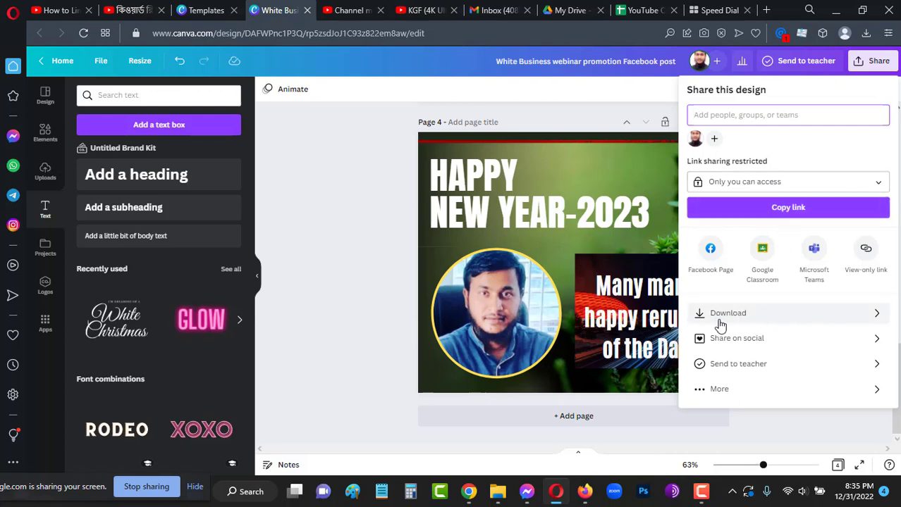
click(795, 314)
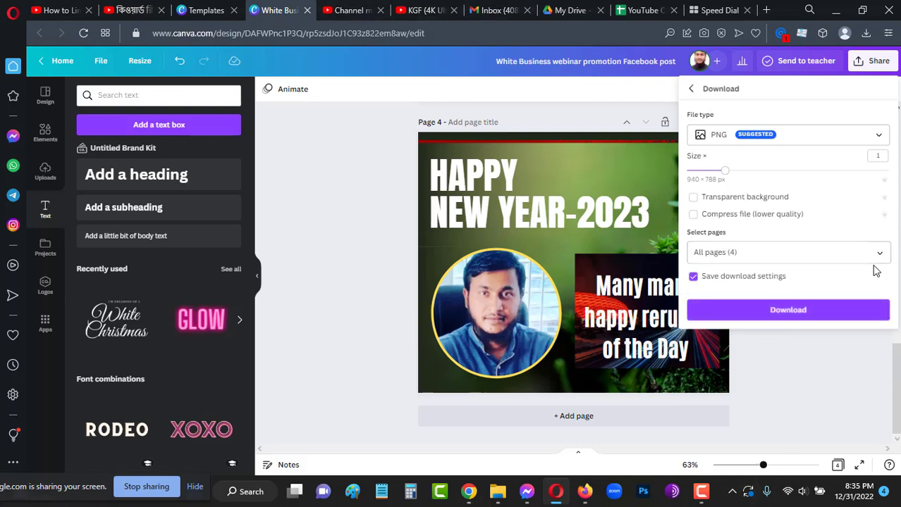
scroll(515, 181, up, 10)
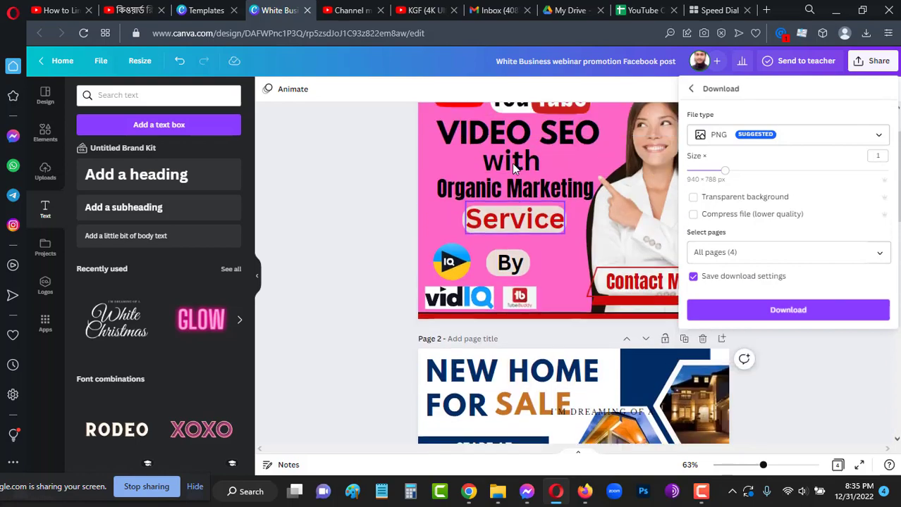
scroll(529, 161, down, 10)
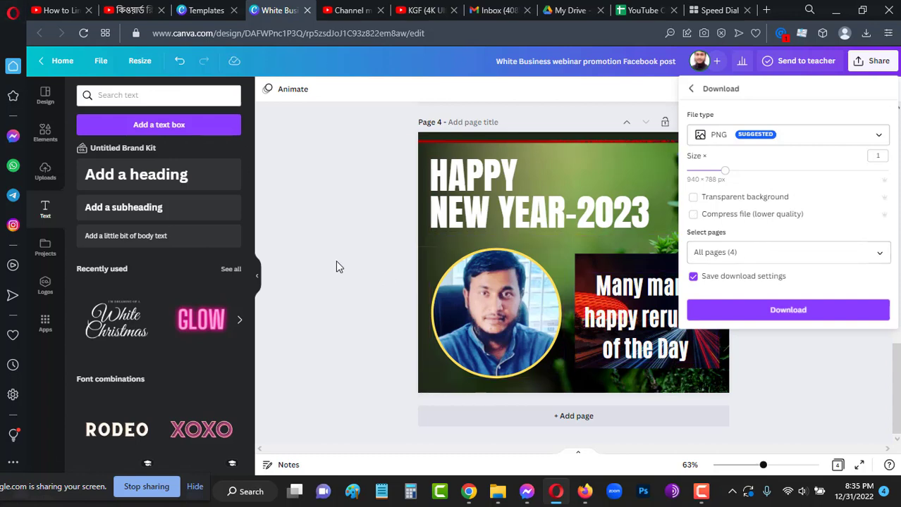
click(830, 317)
click(880, 254)
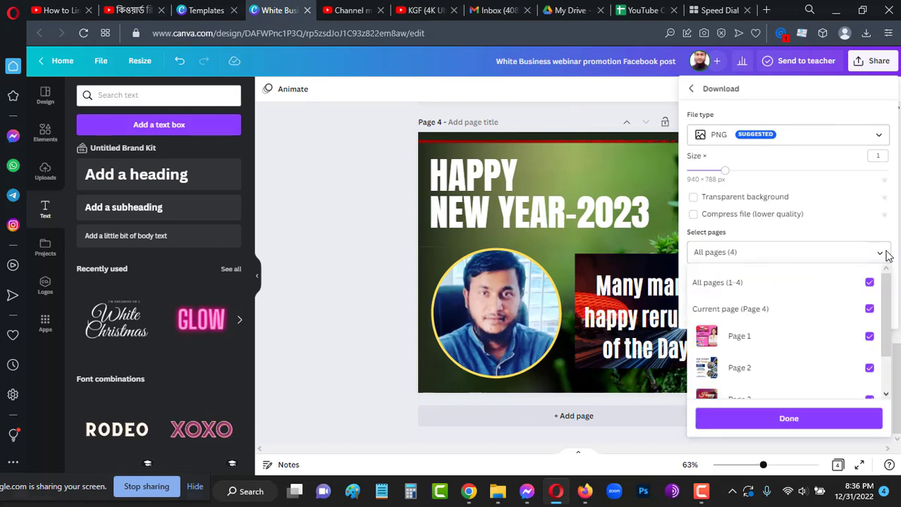
click(869, 283)
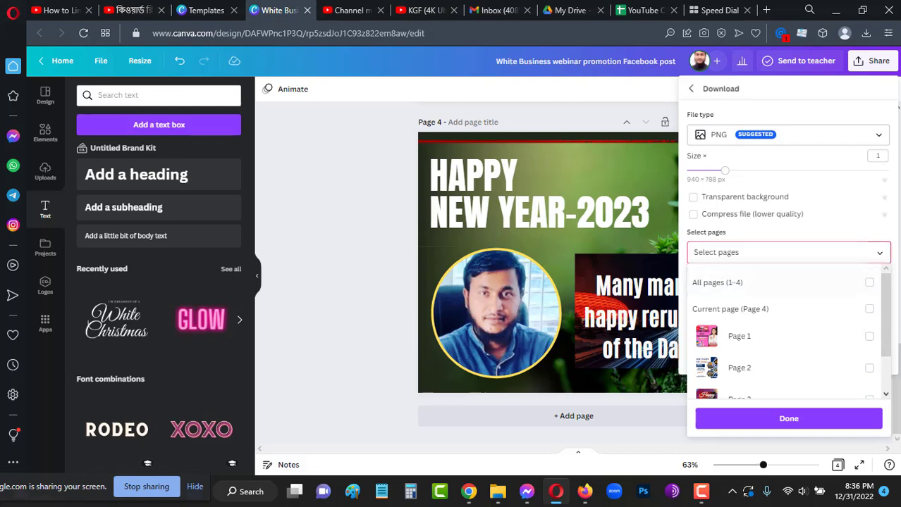
scroll(846, 307, down, 2)
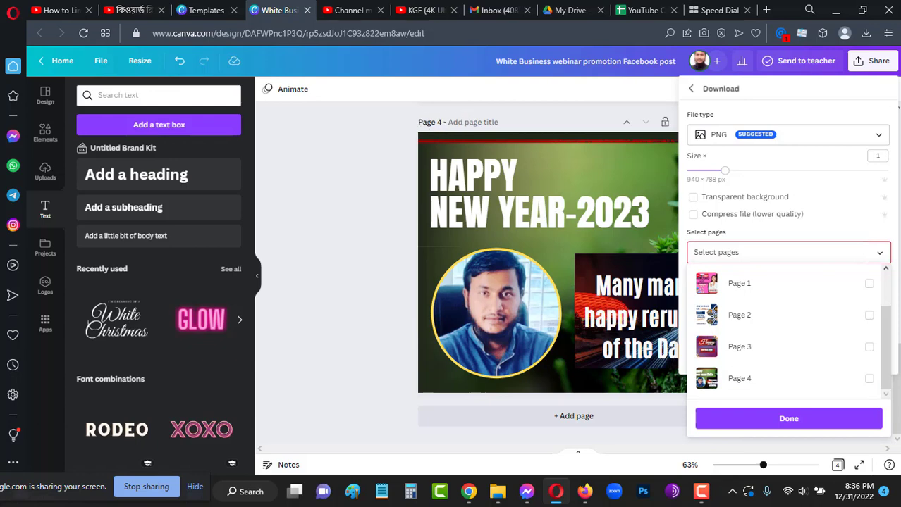
click(871, 382)
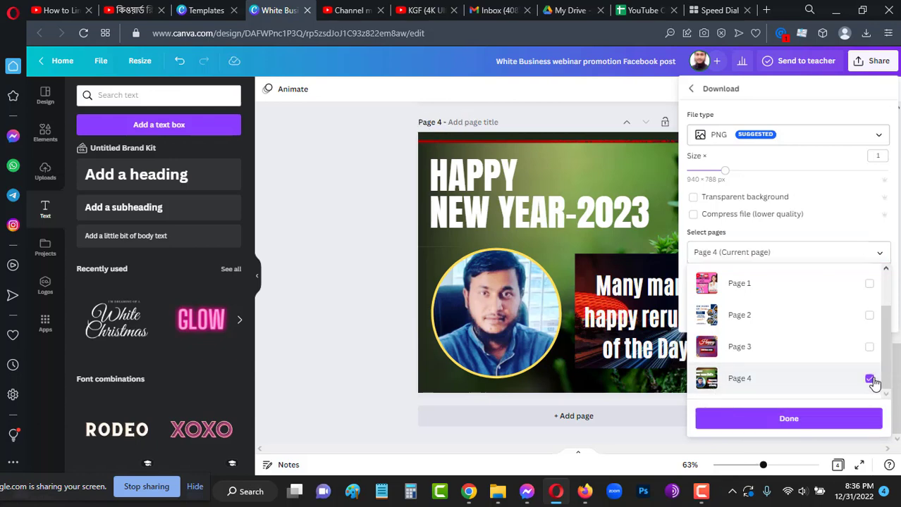
click(790, 420)
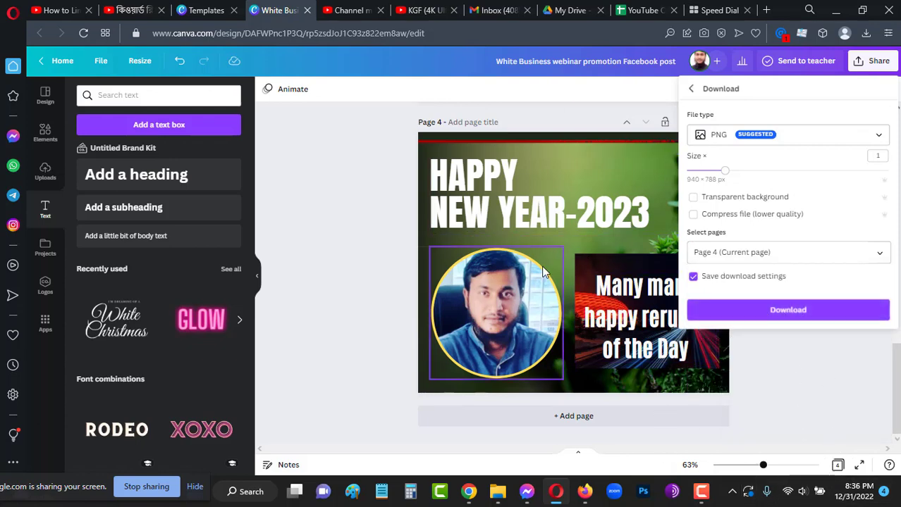
click(844, 316)
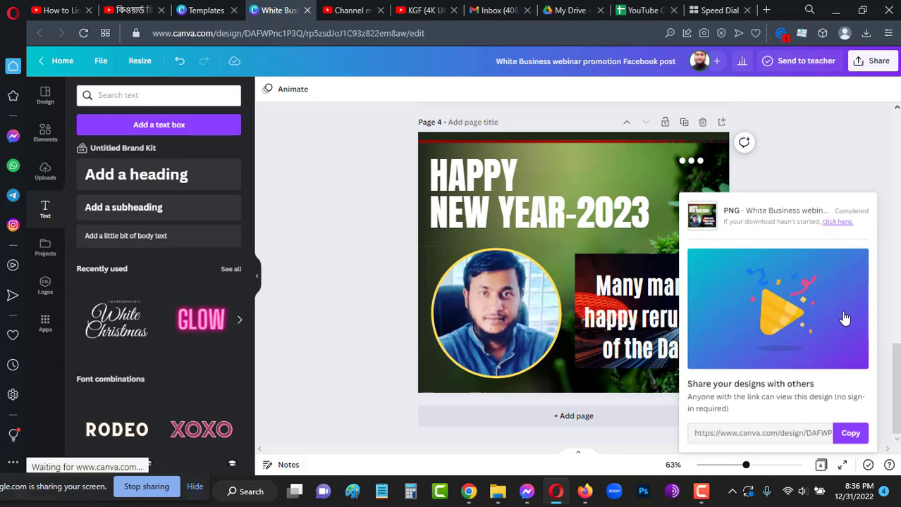
click(826, 175)
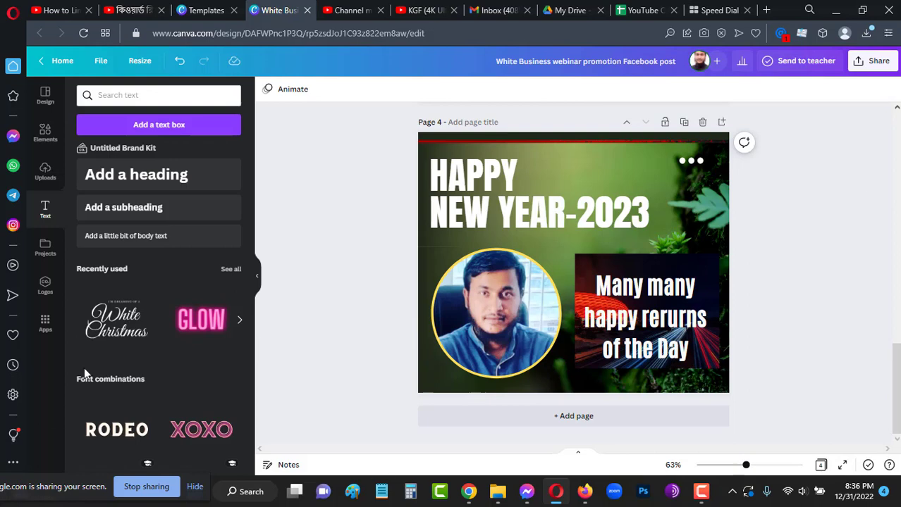
Switch to File Explorer and view the downloaded "White Business webinar promotion Facebook post" image in Downloads, then close the preview and put the folder away.
click(498, 491)
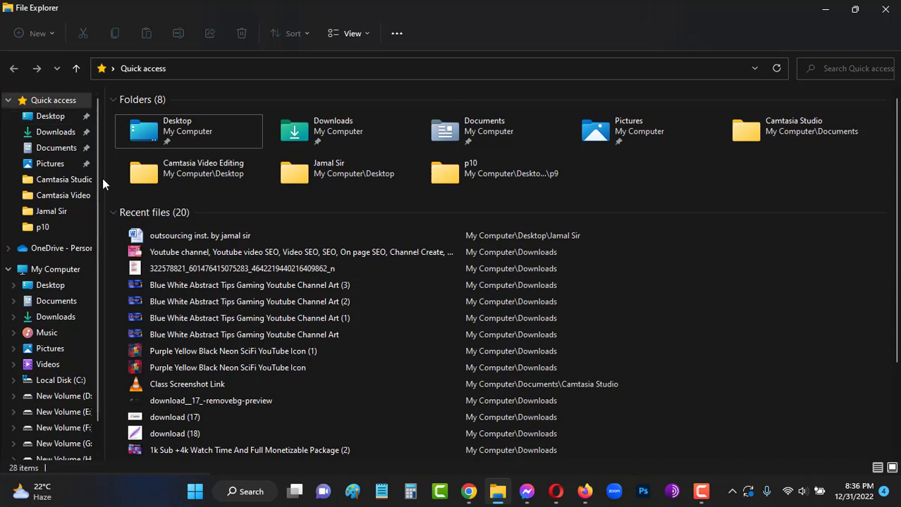
click(39, 133)
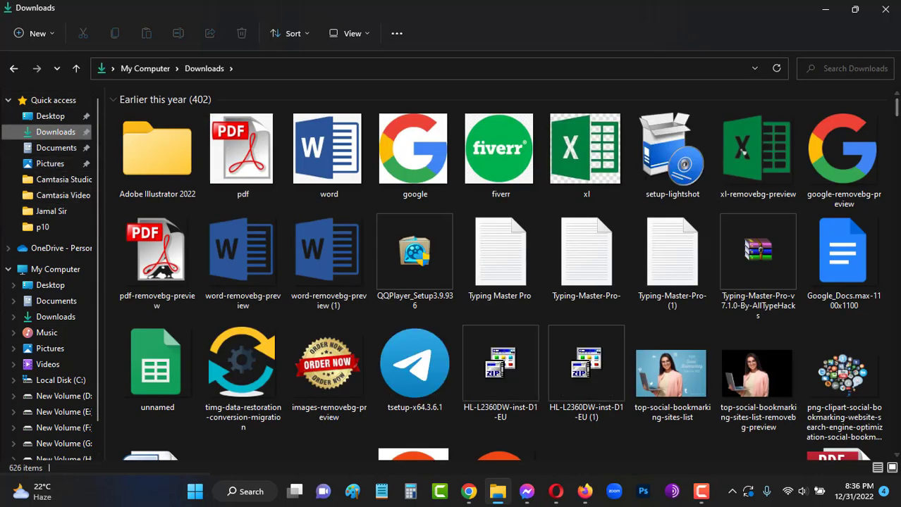
drag(896, 113, 896, 475)
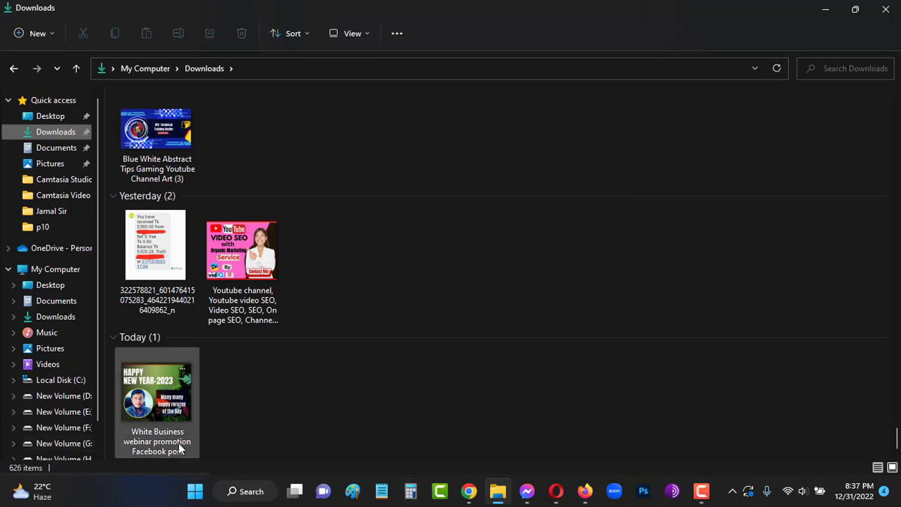
click(158, 391)
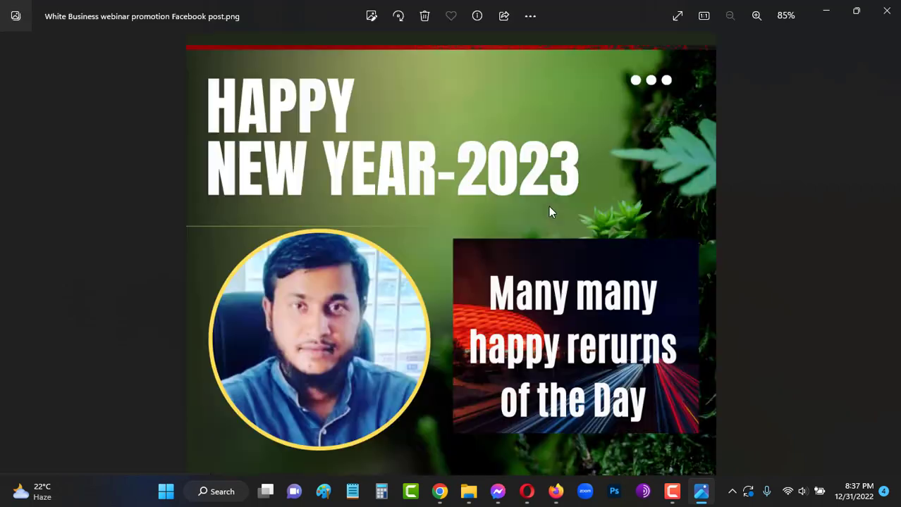
mouse_move(724, 249)
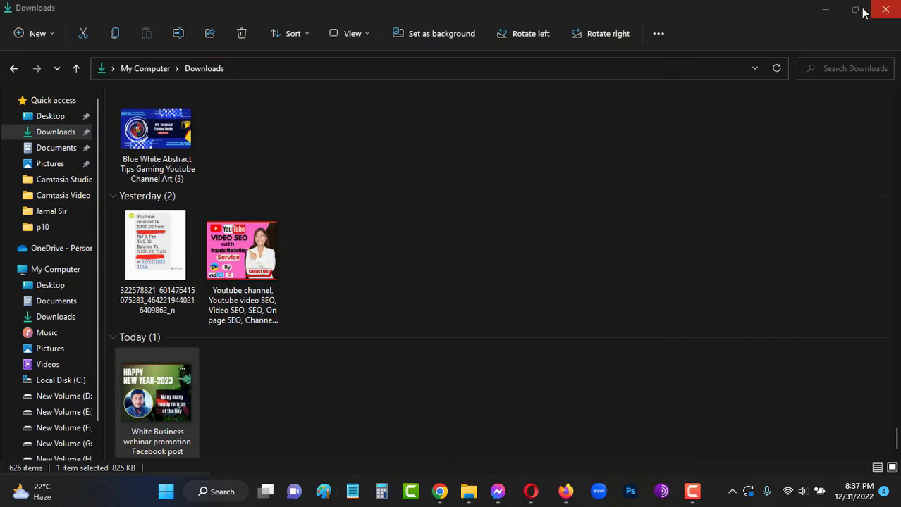
click(885, 11)
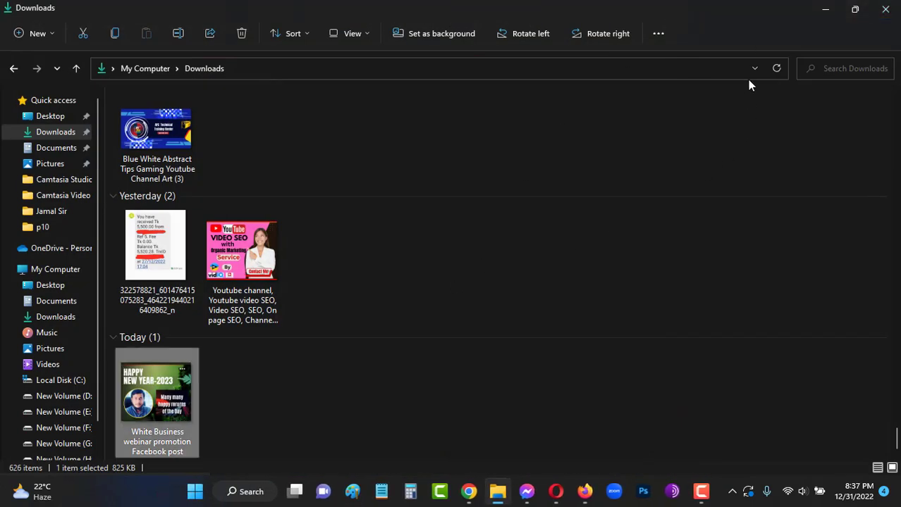
click(825, 8)
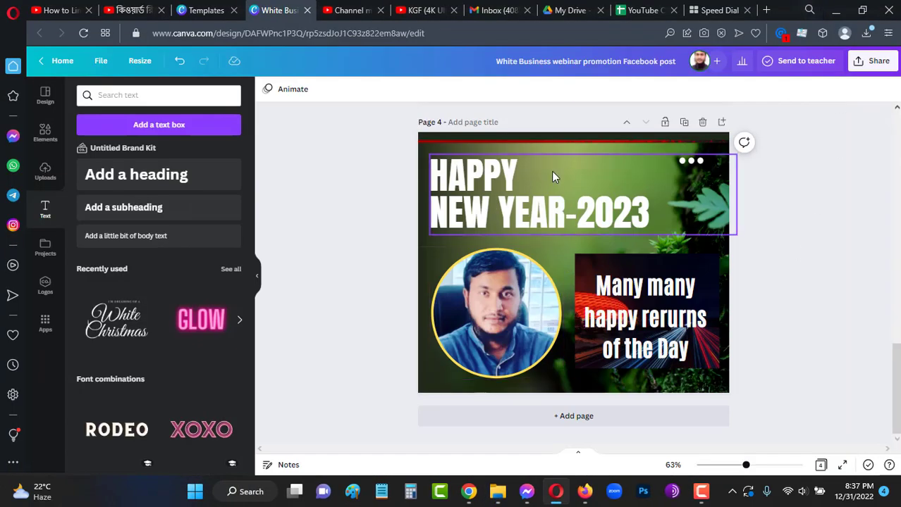
Leave the design for the browser's templates page, then switch to Chrome and view the Google Meet call.
scroll(553, 177, up, 12)
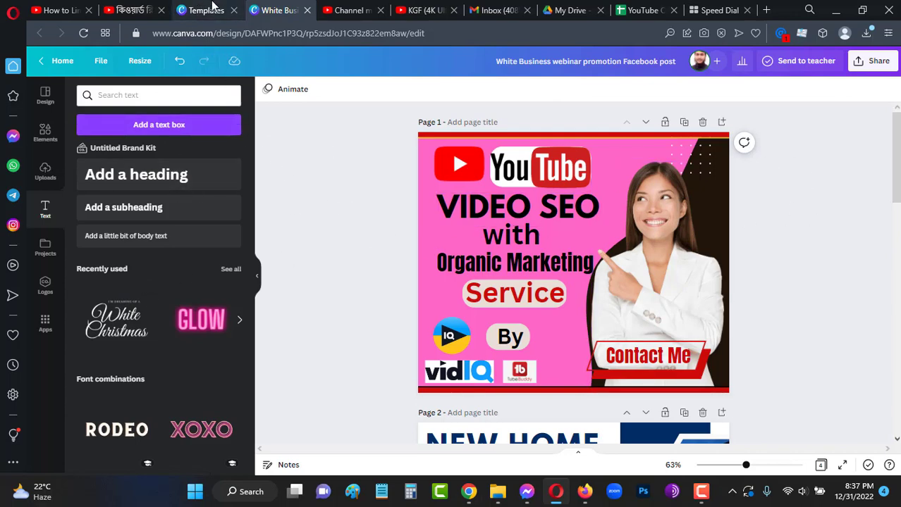
click(212, 6)
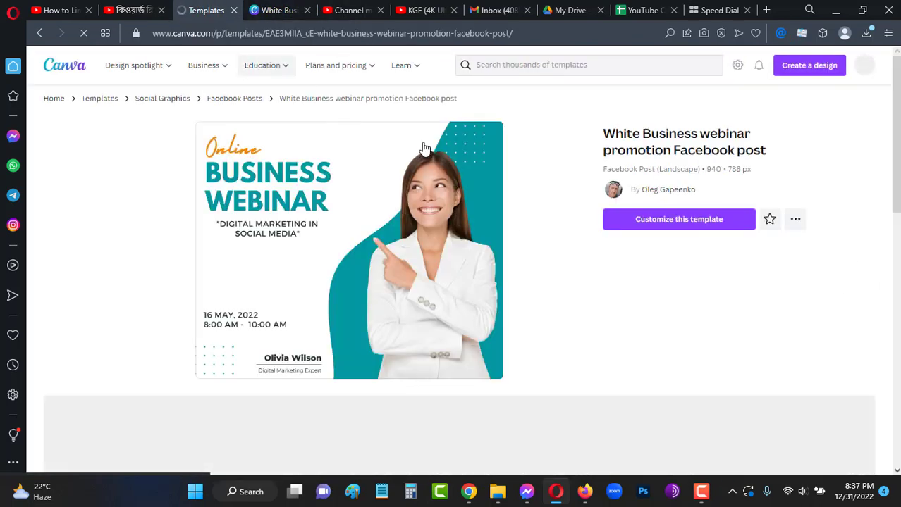
mouse_move(469, 494)
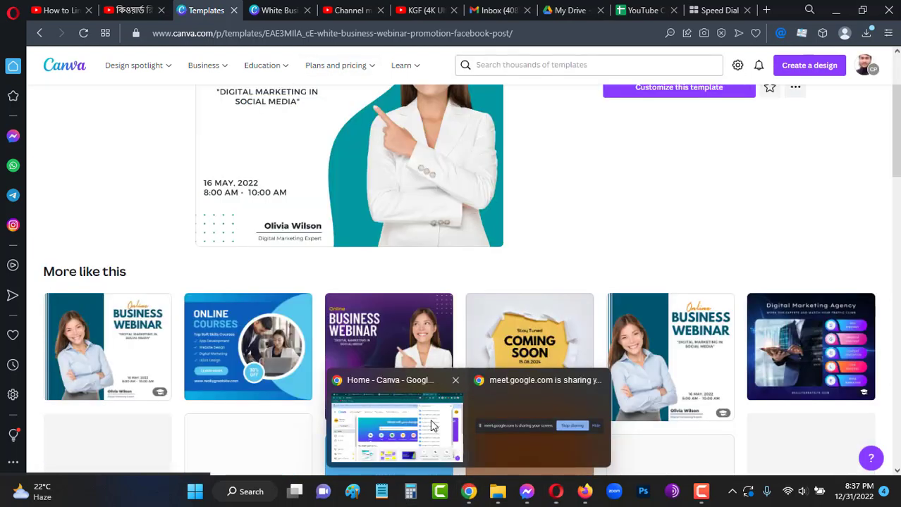
click(423, 427)
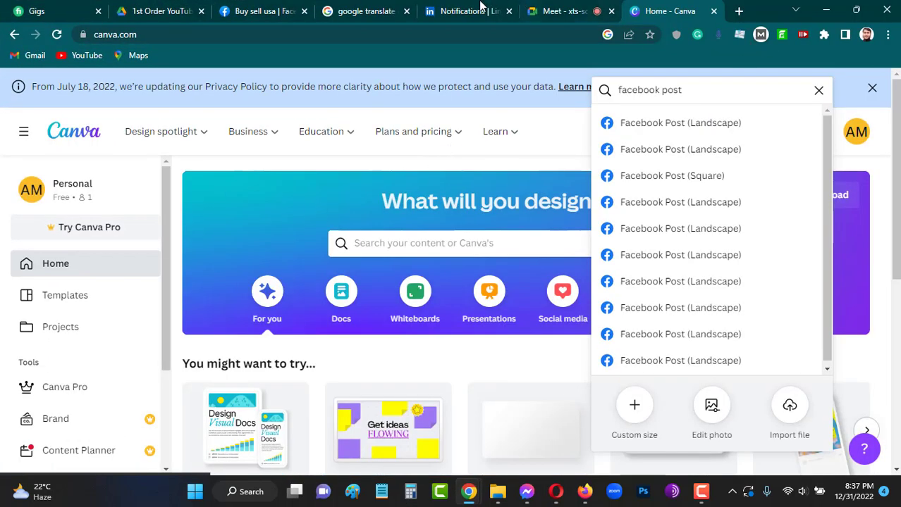
click(558, 11)
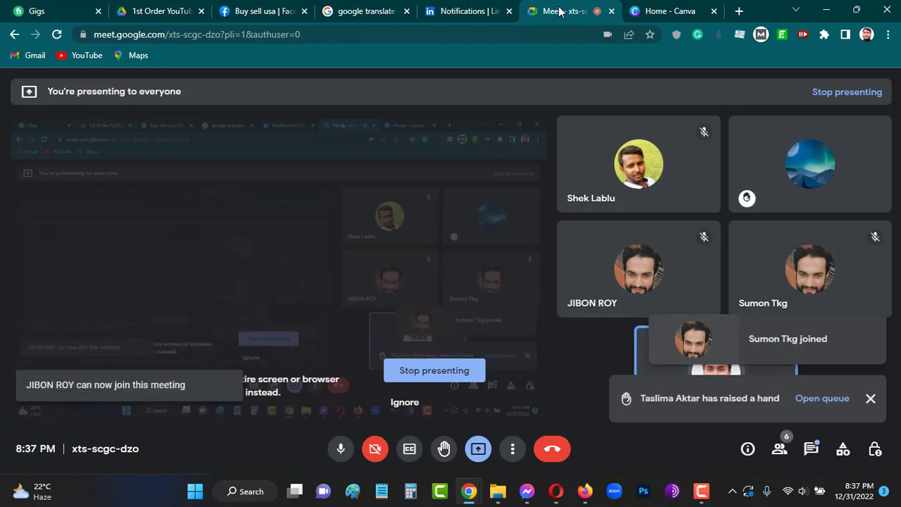
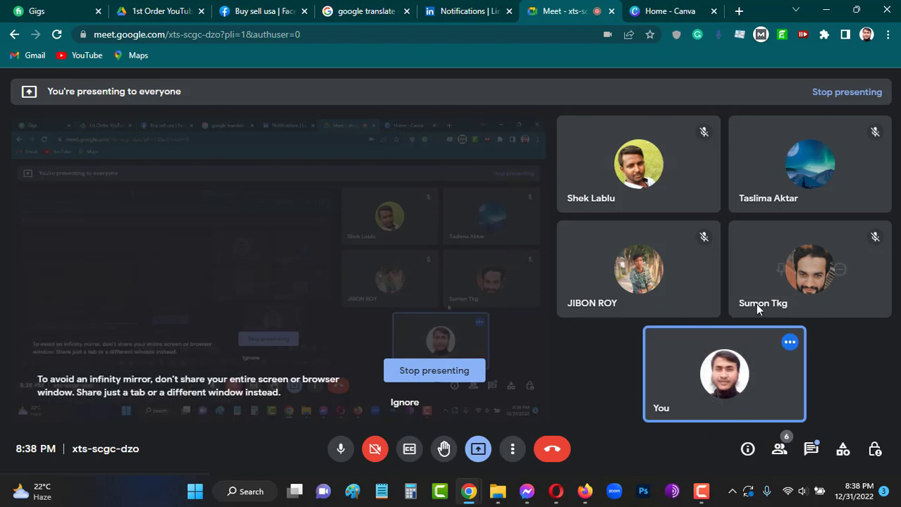
mouse_move(844, 306)
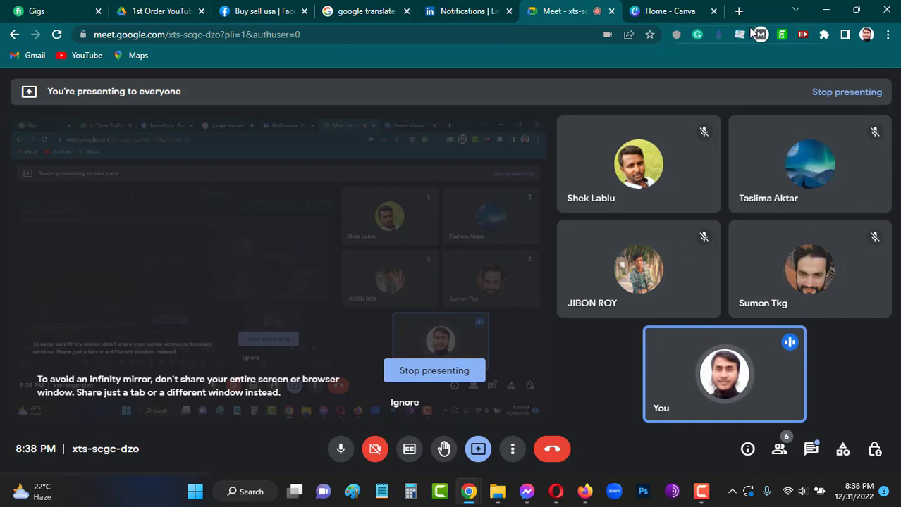
Close the Canva home page in Chrome and return to the templates page in Opera.
click(714, 12)
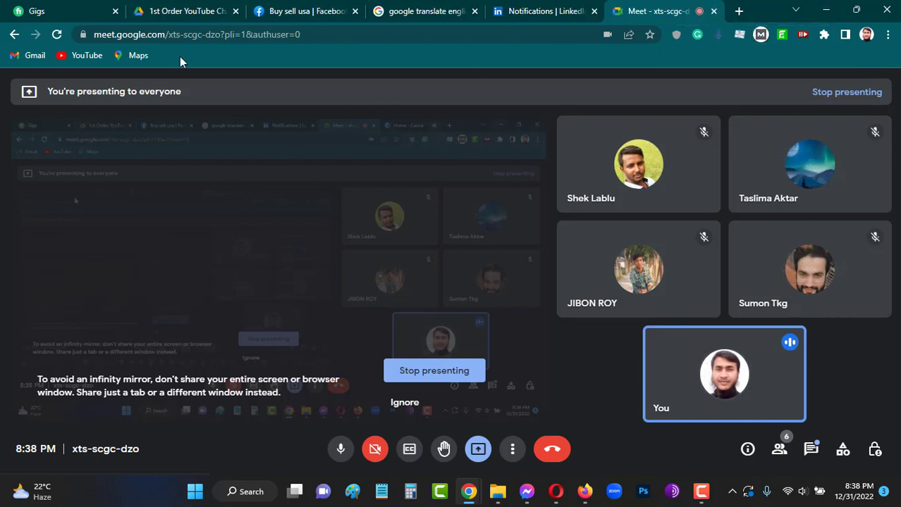
double_click(793, 7)
click(793, 7)
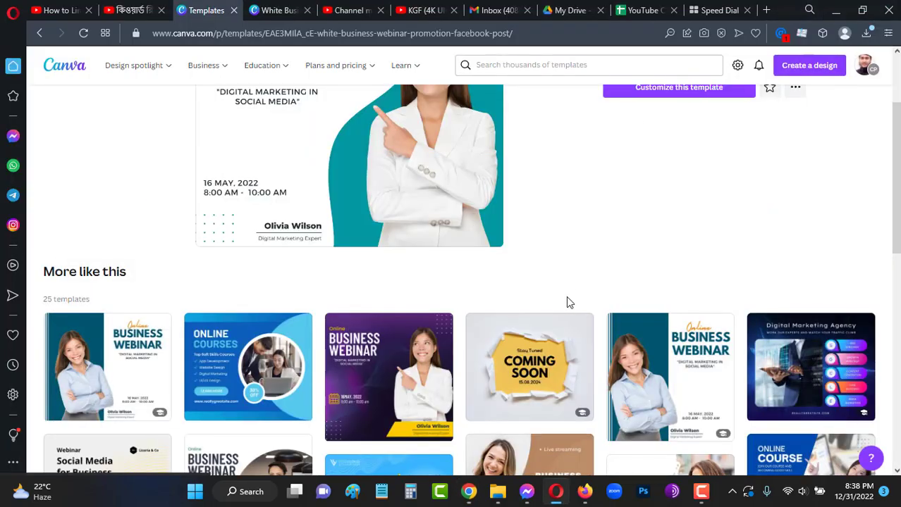
Browse the templates similar to the business webinar post and open the Facebook Post template category.
scroll(463, 284, down, 5)
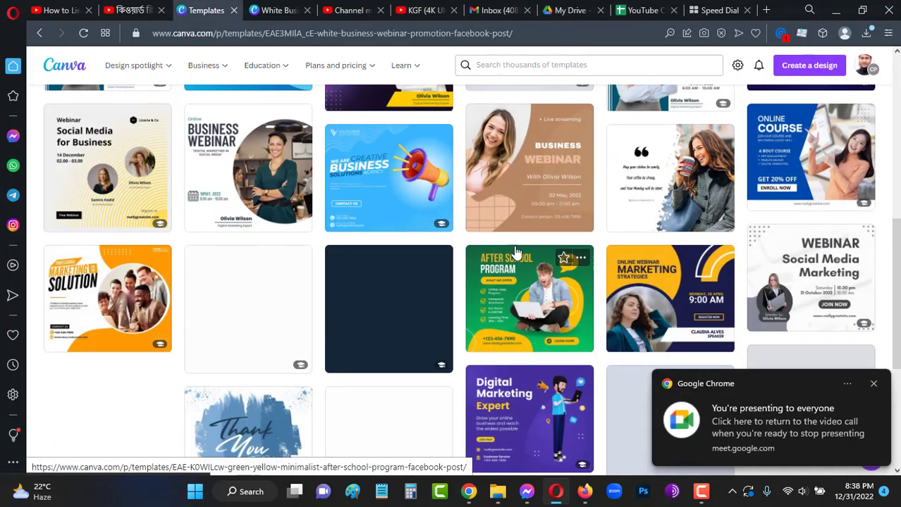
scroll(627, 269, down, 4)
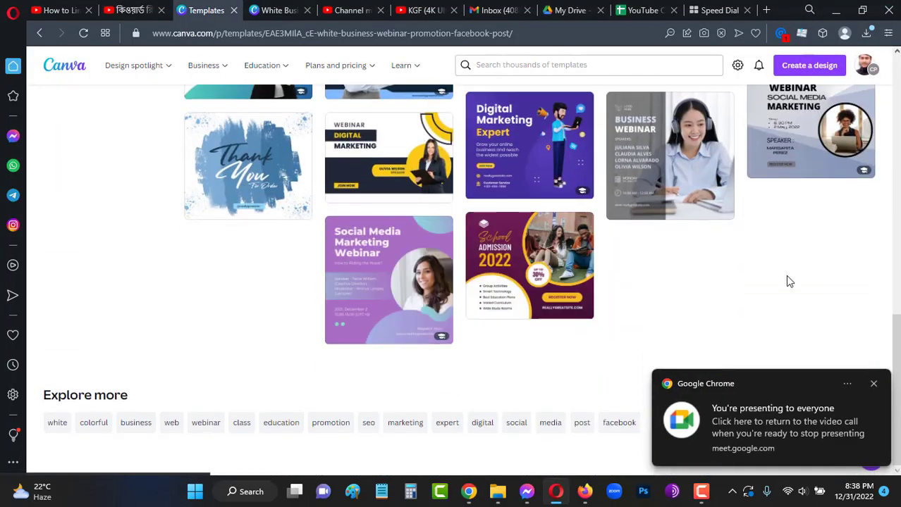
scroll(687, 278, up, 10)
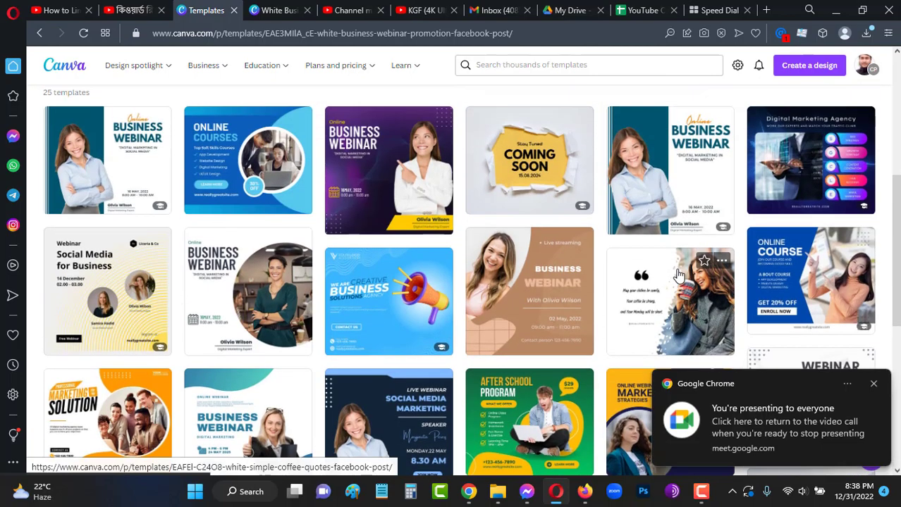
scroll(679, 275, up, 1)
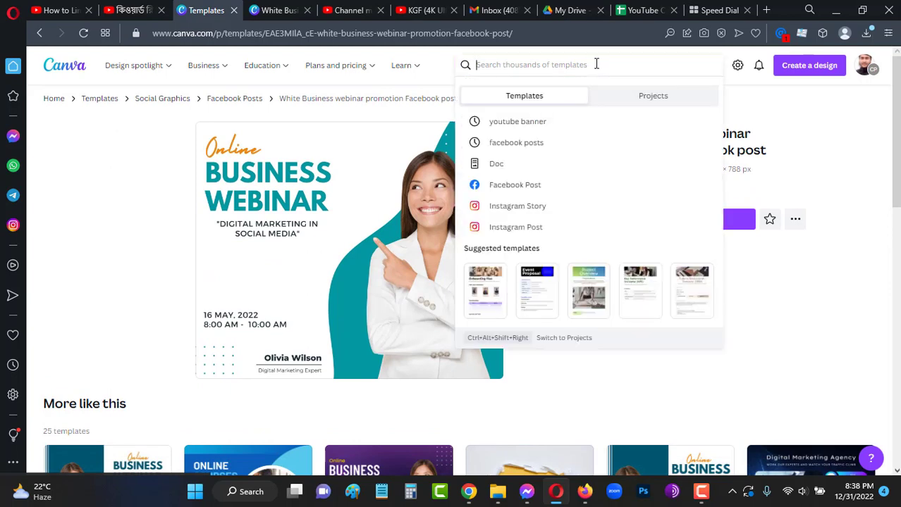
click(532, 187)
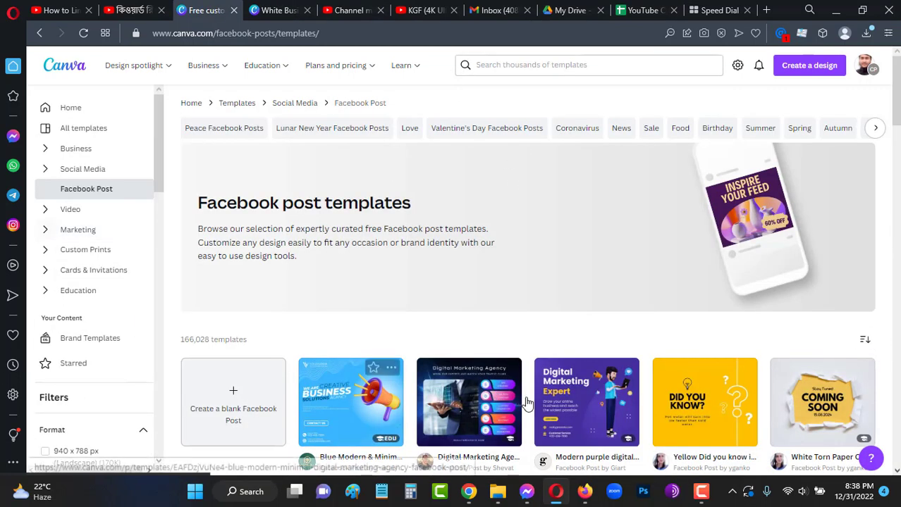
Look over the Facebook Post template category and choose Facebook Post from the template search suggestions.
scroll(553, 366, down, 4)
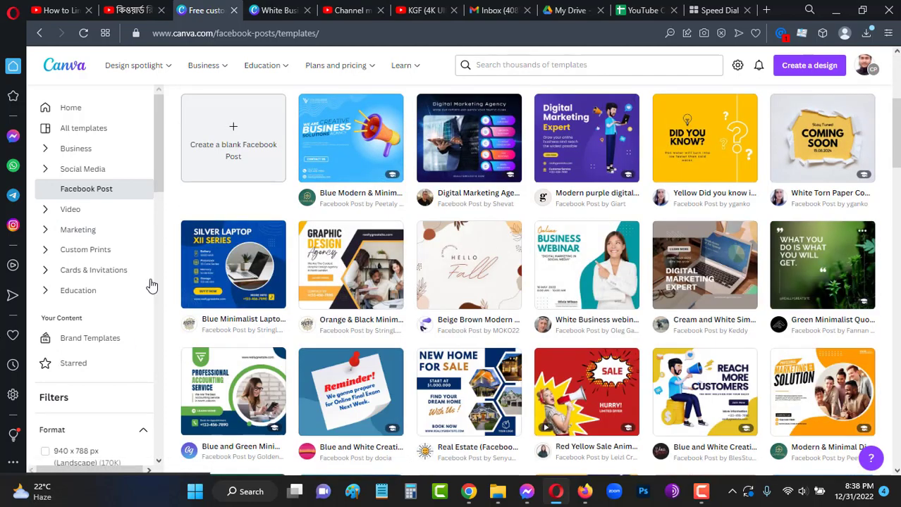
scroll(551, 243, up, 4)
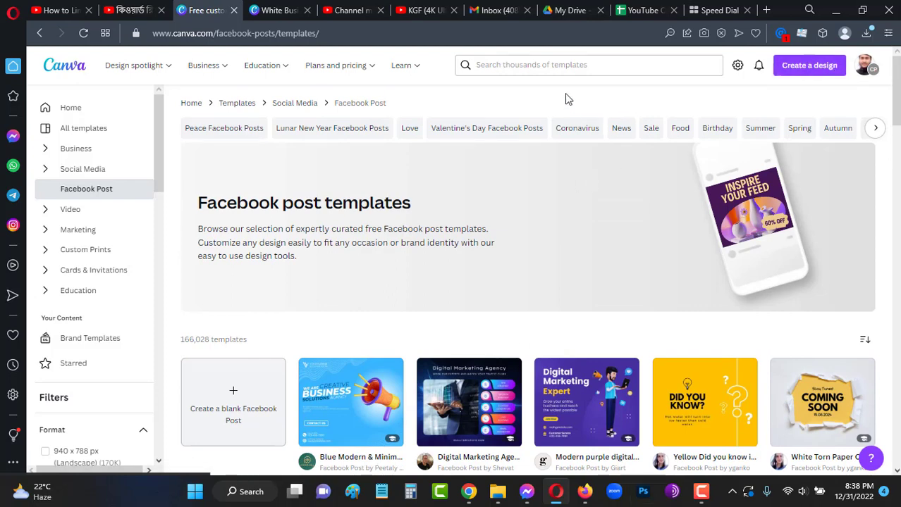
click(548, 65)
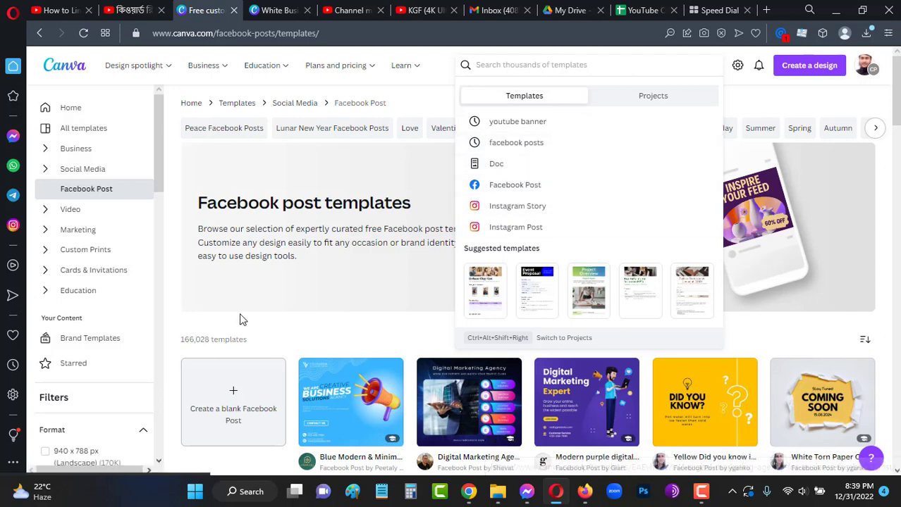
click(528, 187)
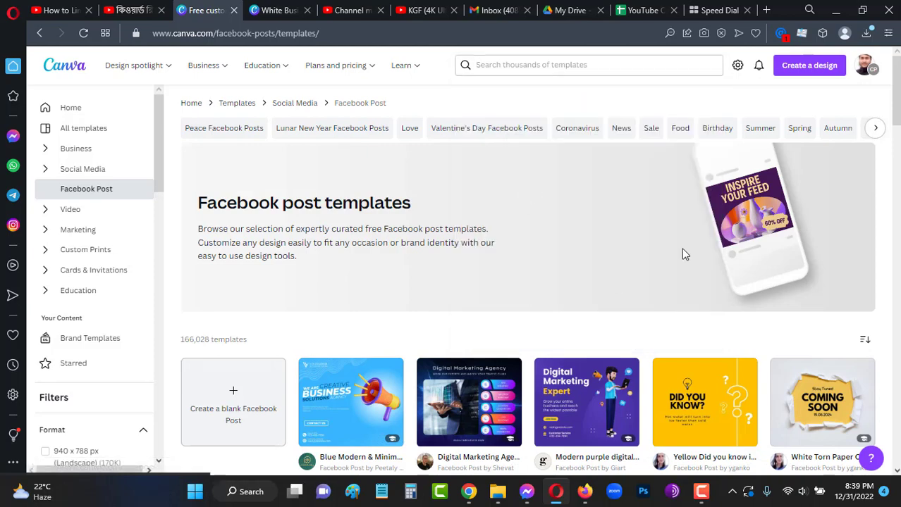
Look through the gallery of Facebook Post templates for a design to customize.
scroll(689, 283, down, 3)
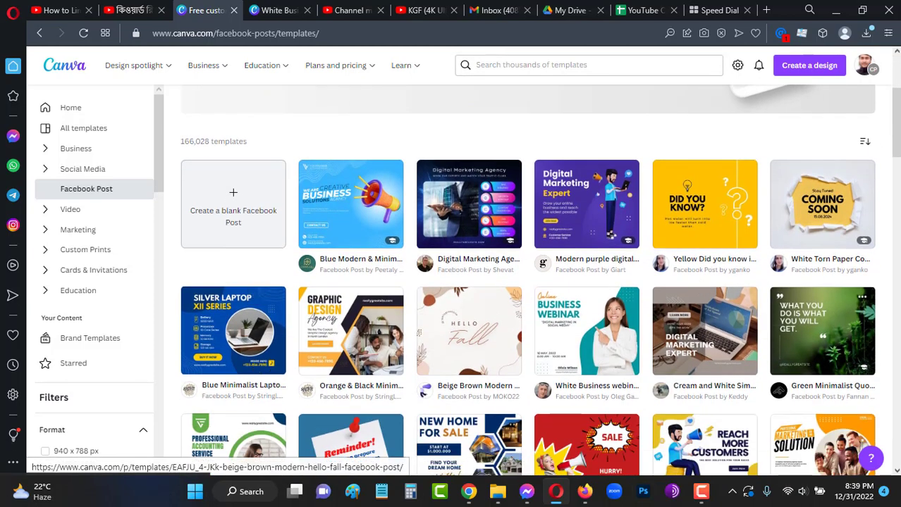
scroll(469, 331, down, 3)
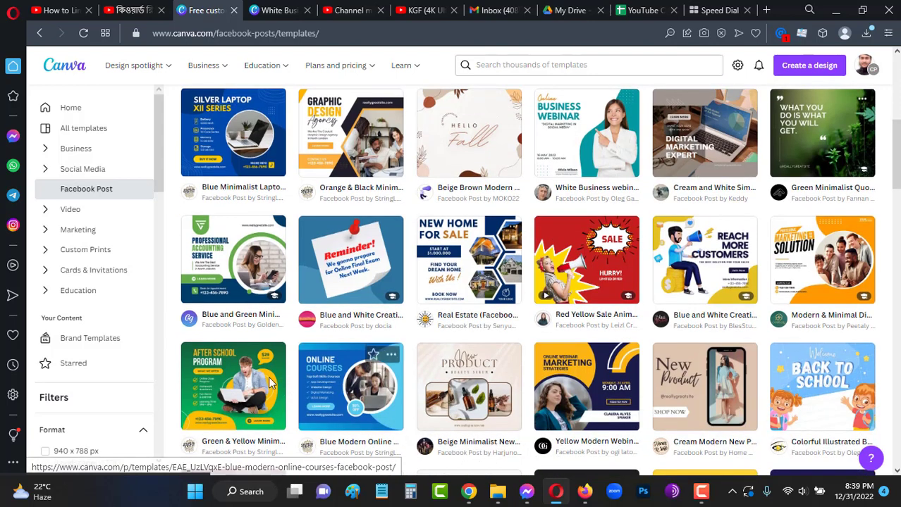
click(402, 64)
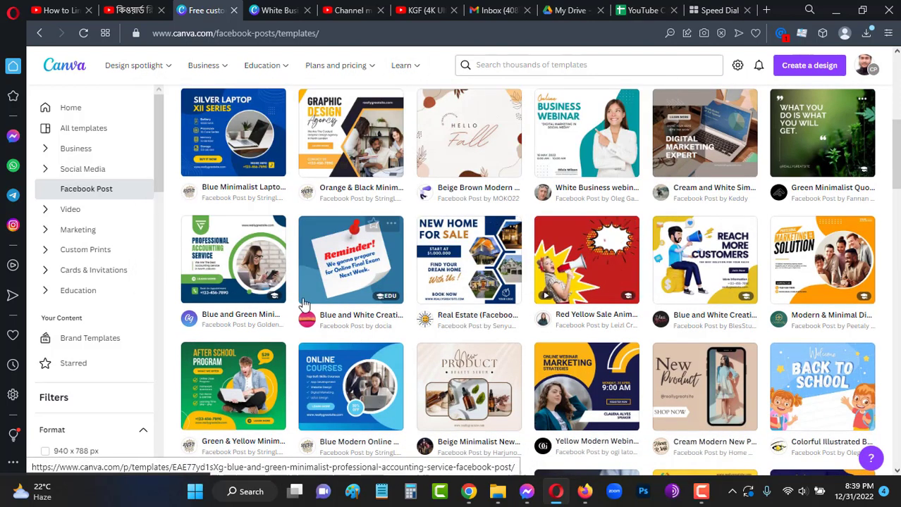
scroll(550, 279, down, 1)
scroll(511, 299, down, 3)
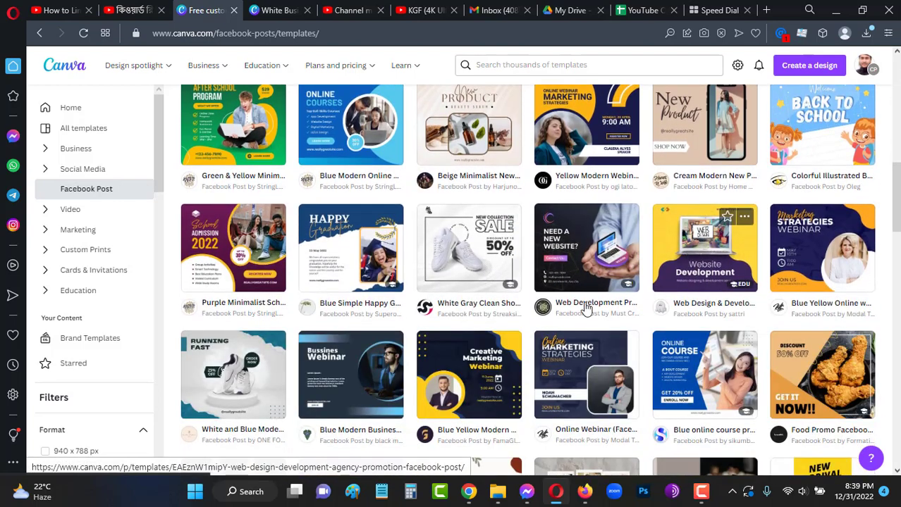
scroll(437, 328, down, 2)
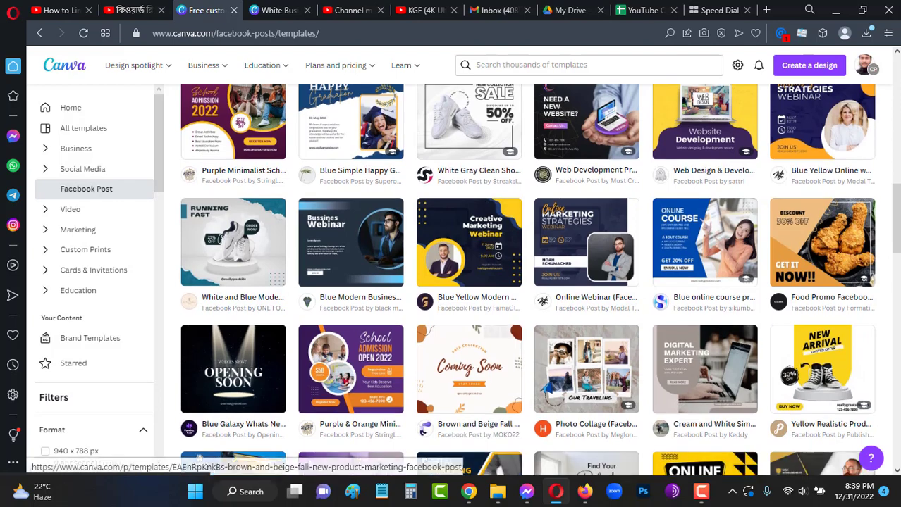
scroll(451, 355, down, 3)
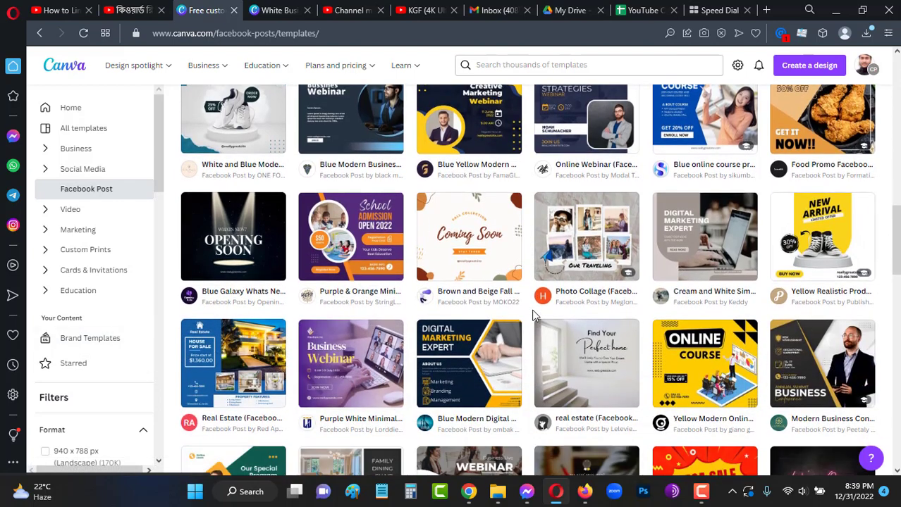
scroll(543, 314, down, 5)
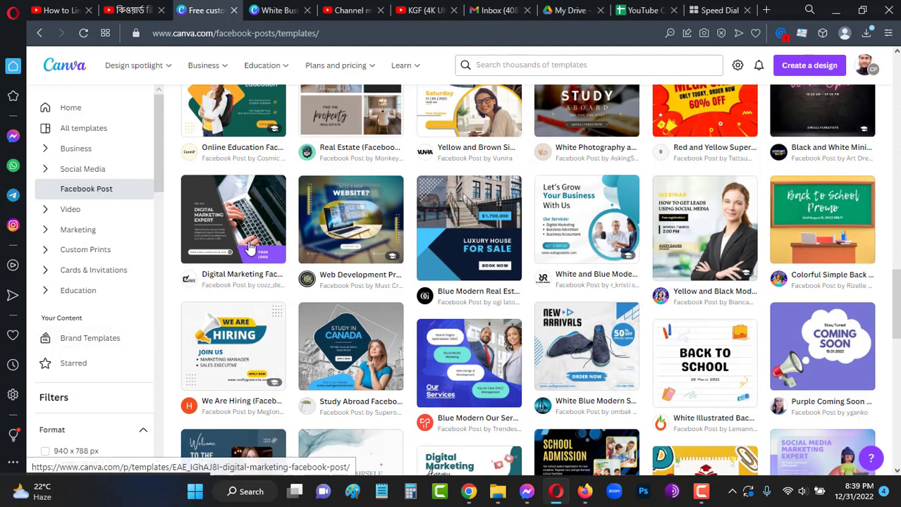
scroll(839, 274, down, 4)
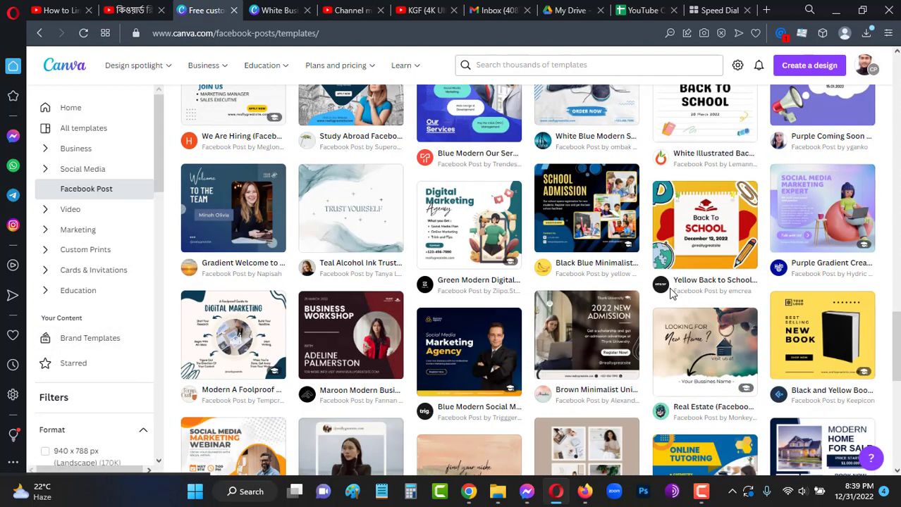
scroll(669, 289, down, 2)
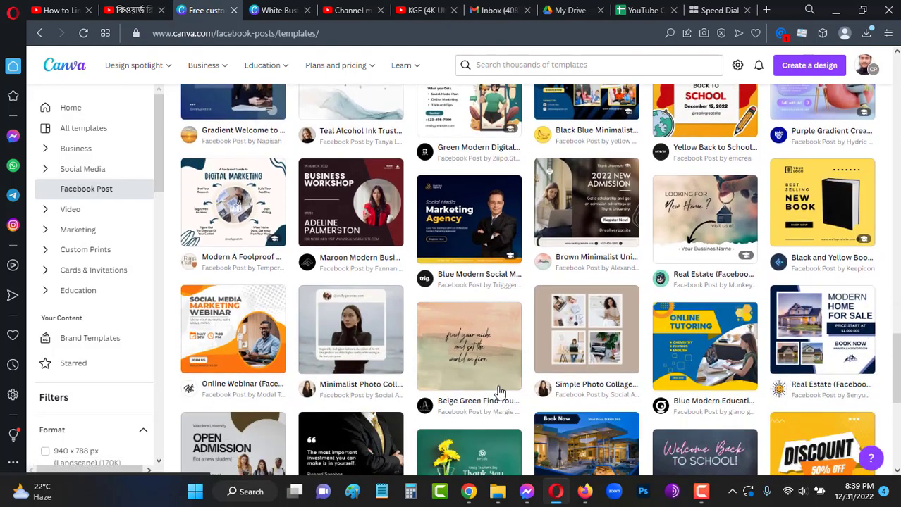
Open the "Blue and Green Minimalist Professional Accounting Service Facebook Post" template and start customizing it.
scroll(416, 306, up, 8)
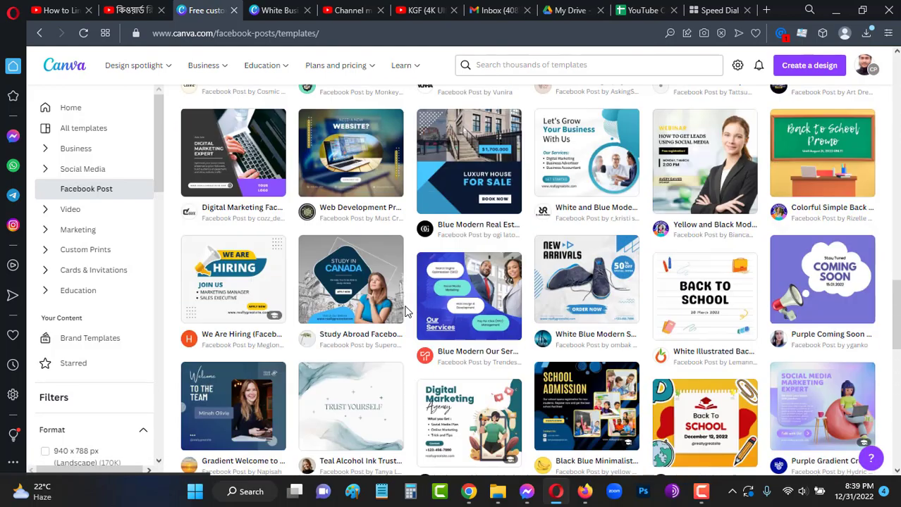
scroll(433, 302, up, 2)
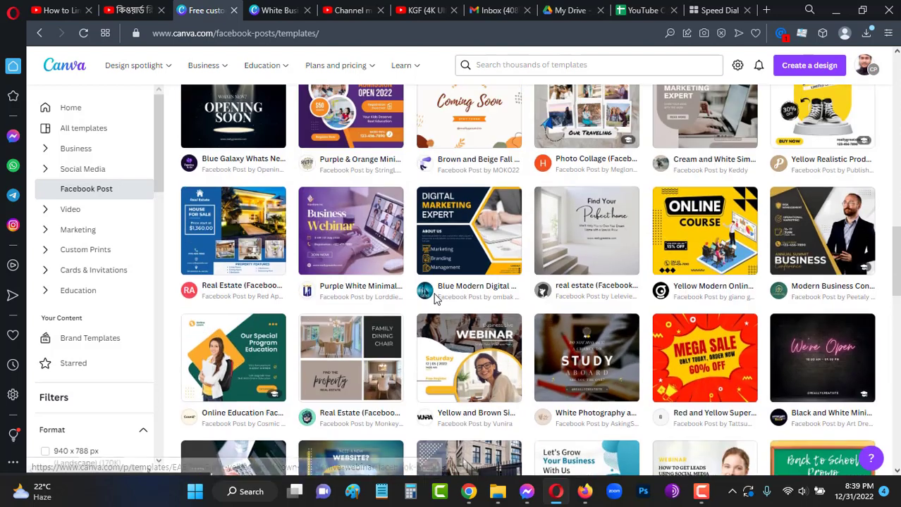
scroll(440, 280, up, 2)
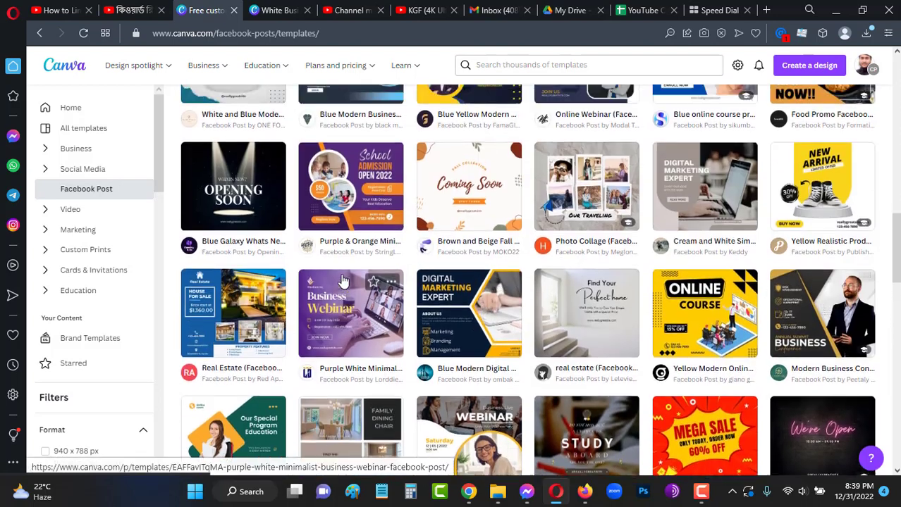
scroll(376, 274, up, 2)
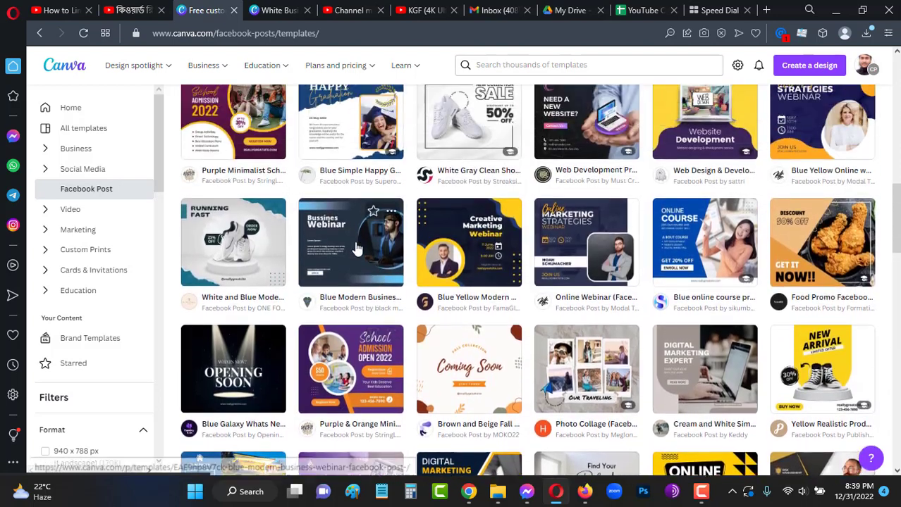
scroll(365, 244, up, 2)
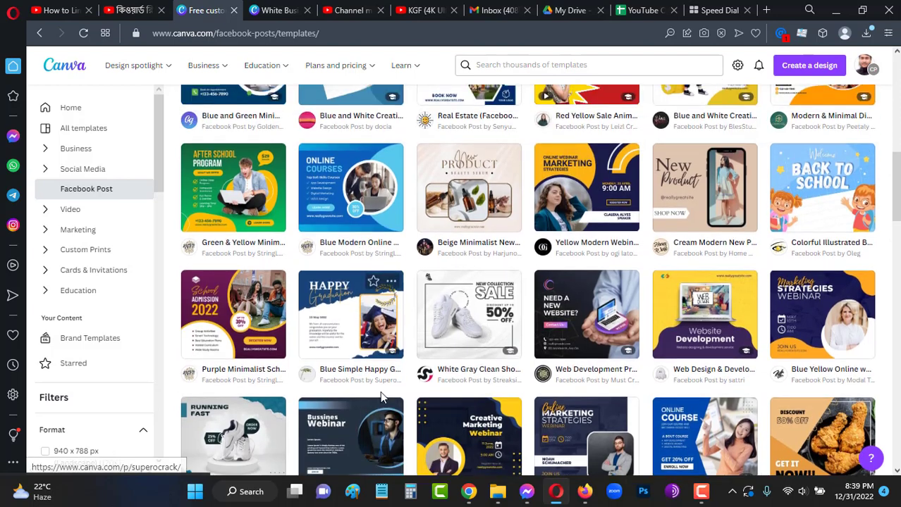
scroll(368, 354, up, 4)
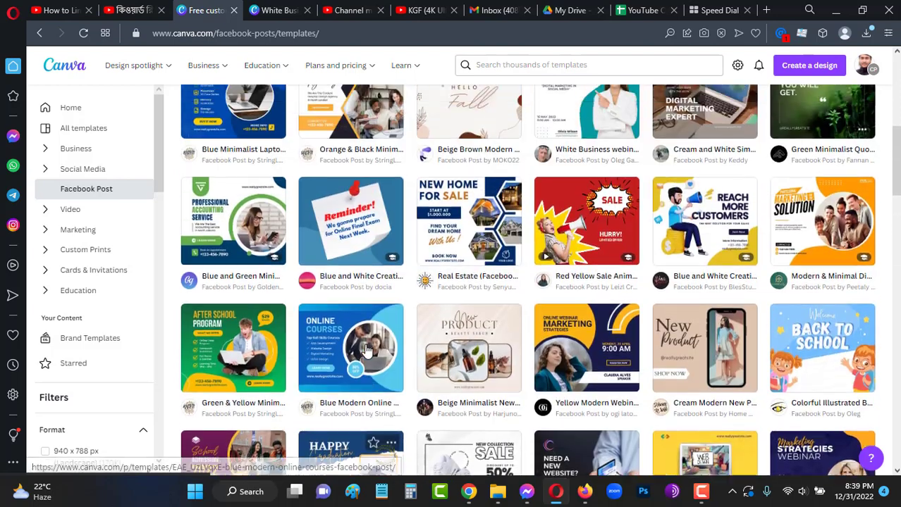
scroll(366, 332, up, 2)
click(244, 313)
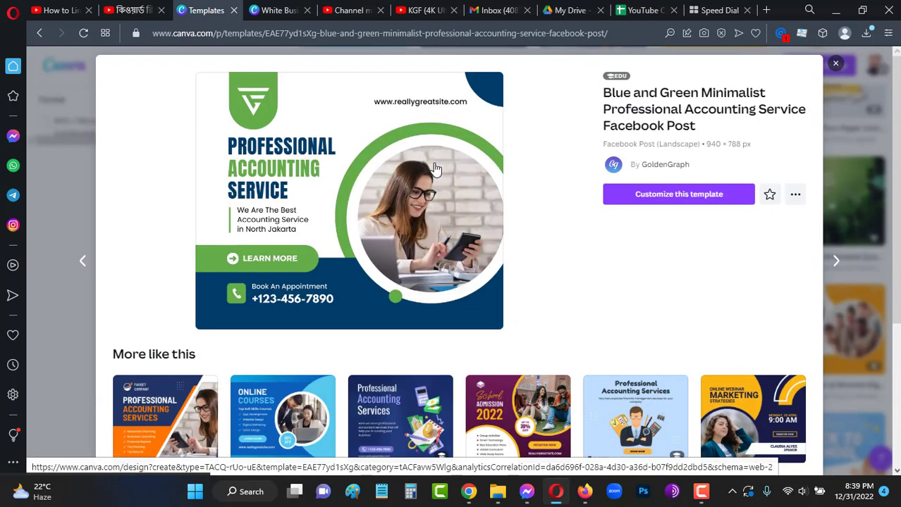
click(435, 169)
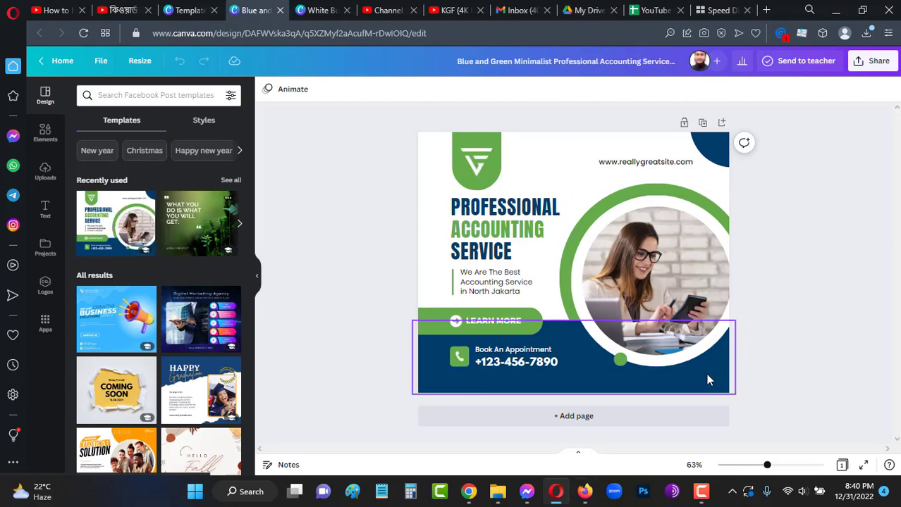
Delete the phone number, the "Book An Appointment" text and the "LEARN MORE" text from the lower part of the post.
click(542, 361)
key(Delete)
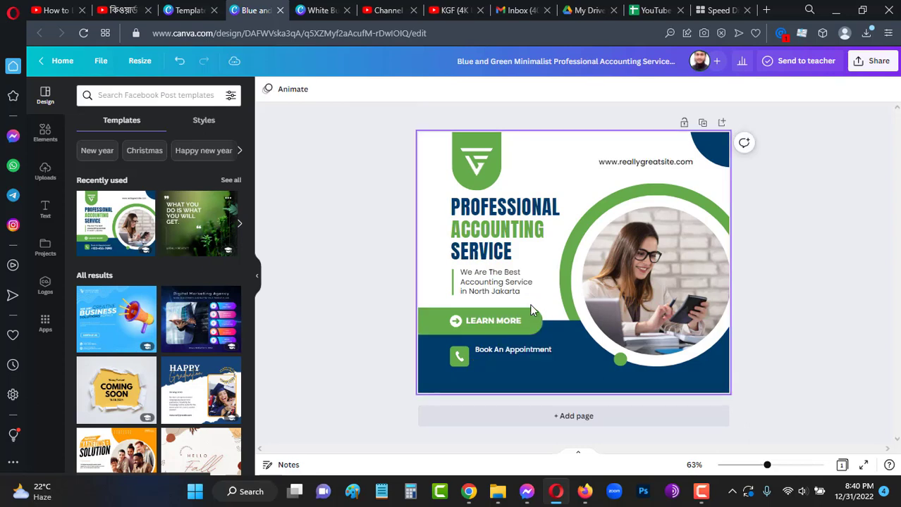
click(520, 350)
key(Delete)
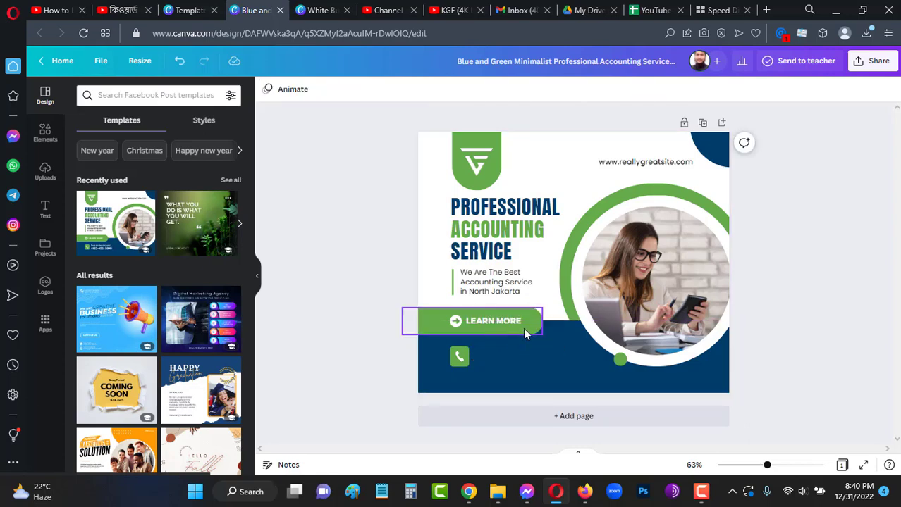
click(523, 328)
click(516, 325)
key(Delete)
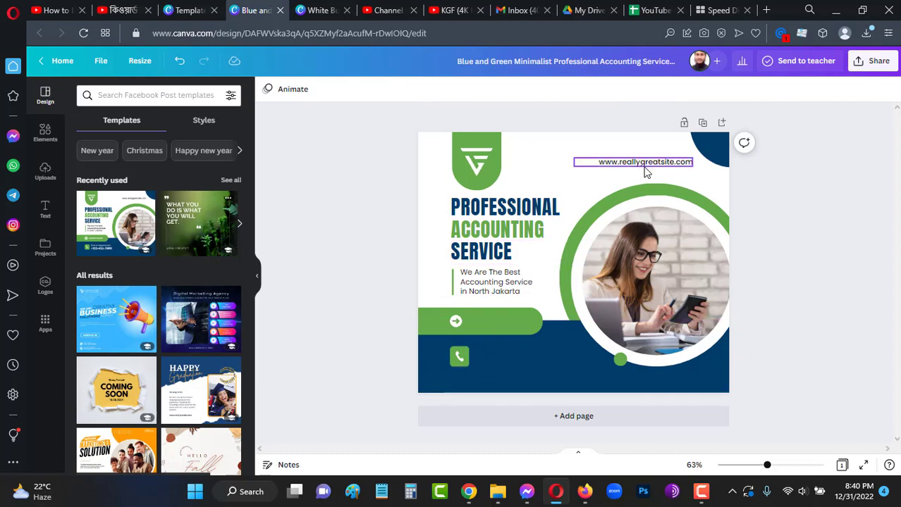
Delete the website address, the three-line "PROFESSIONAL ACCOUNTING SERVICE" heading and the tagline below it.
click(518, 205)
key(Delete)
click(512, 233)
key(Delete)
click(504, 252)
key(Delete)
click(499, 275)
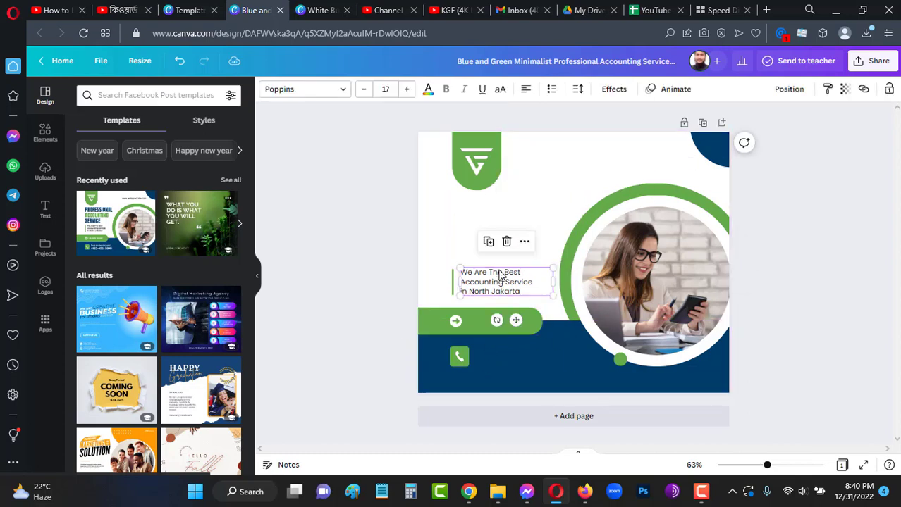
key(Delete)
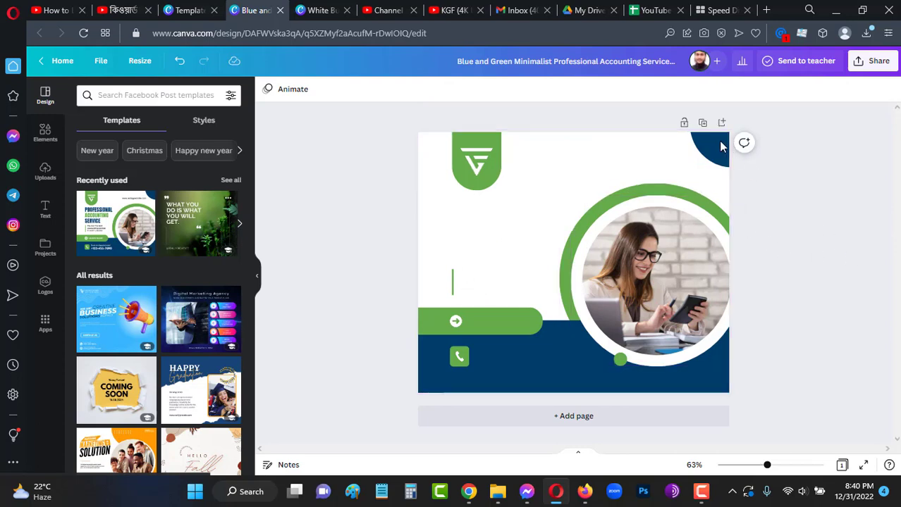
Recolor the shape behind the logo at the top of the post with the dark green default color.
click(710, 148)
click(485, 145)
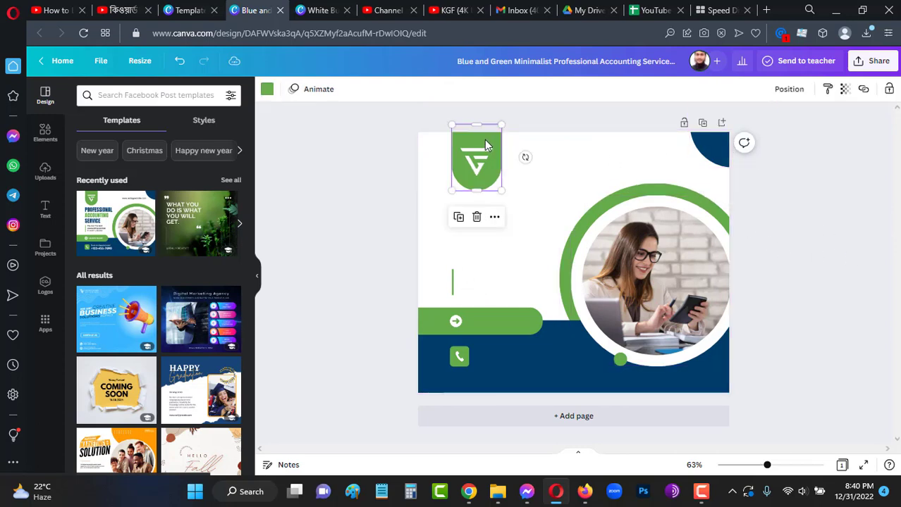
click(267, 90)
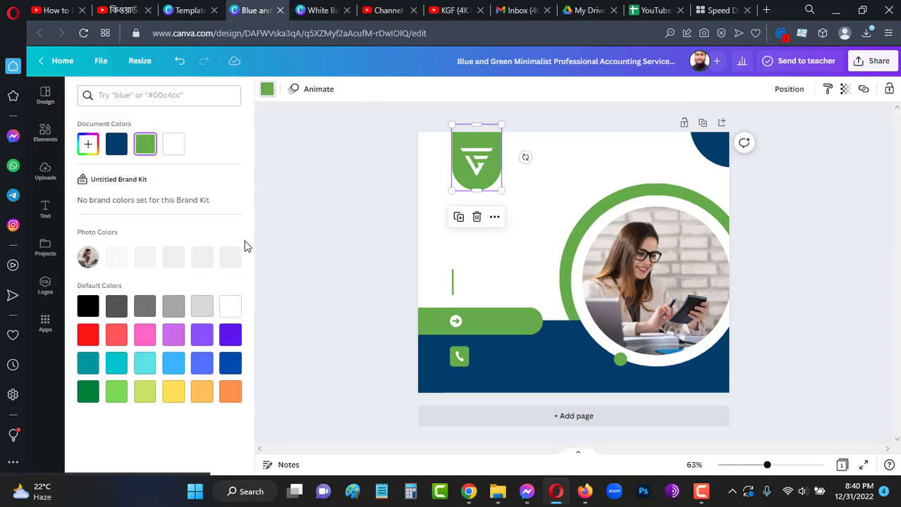
click(88, 392)
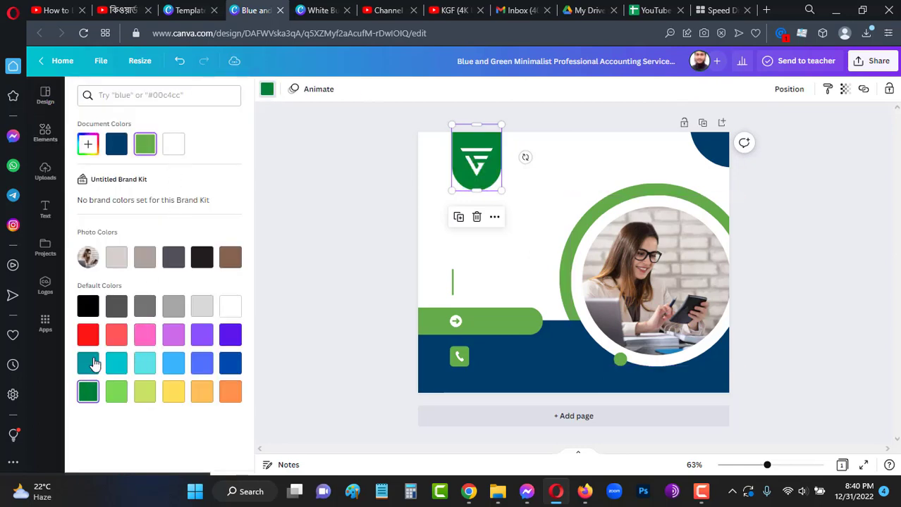
key(Escape)
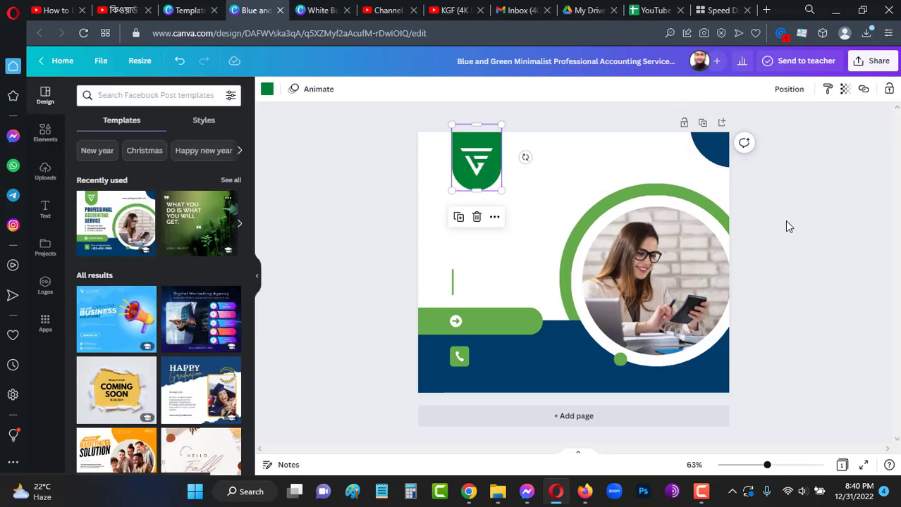
Recolor the dark blue circle in the post's upper corner with the light green default color.
click(733, 171)
click(716, 152)
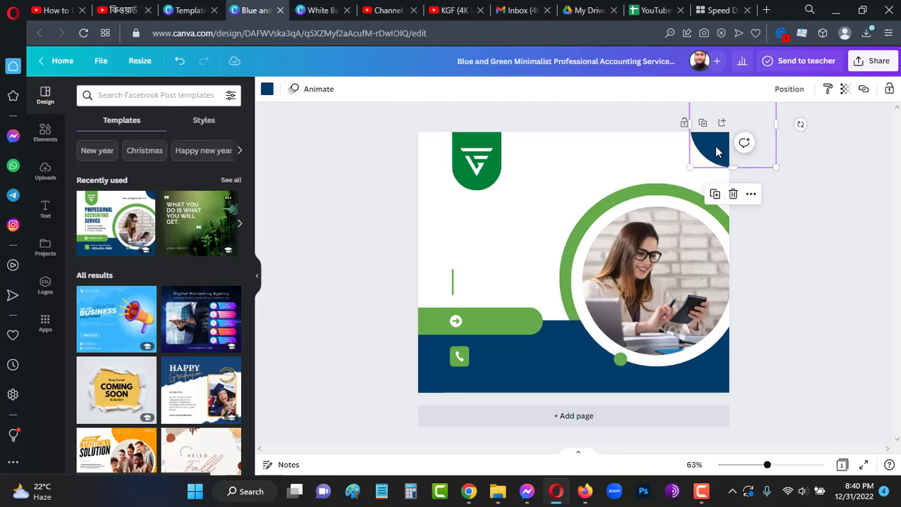
click(267, 90)
click(116, 391)
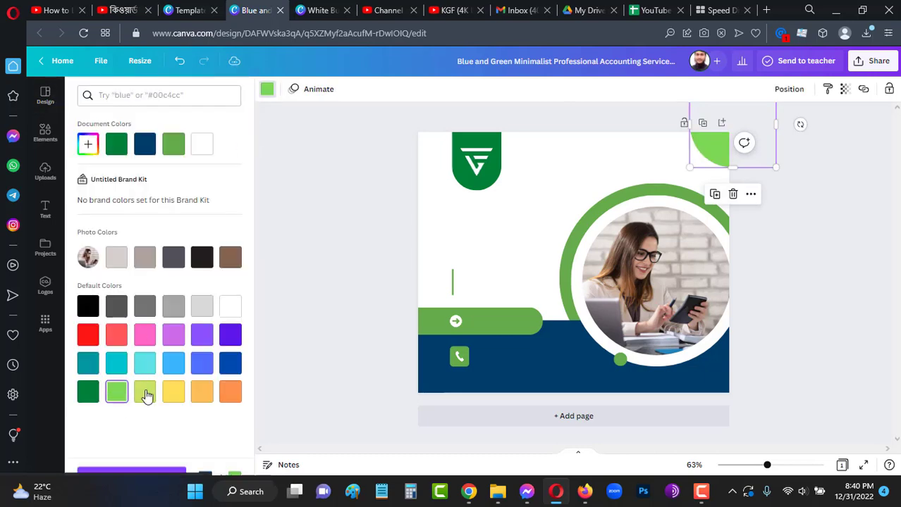
key(Escape)
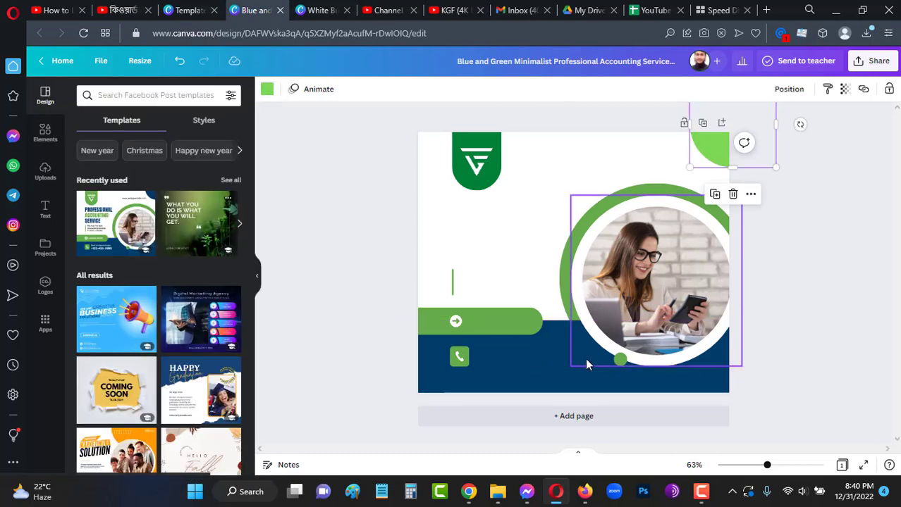
Select the dark blue band along the bottom of the post for recoloring.
click(546, 361)
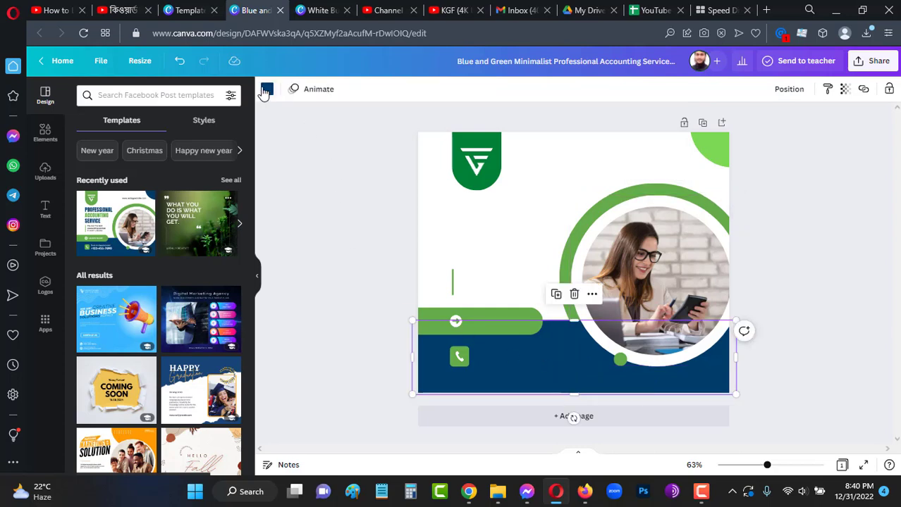
Recolor the large blue block along the design's lower edge to the logo badge's dark green.
click(266, 89)
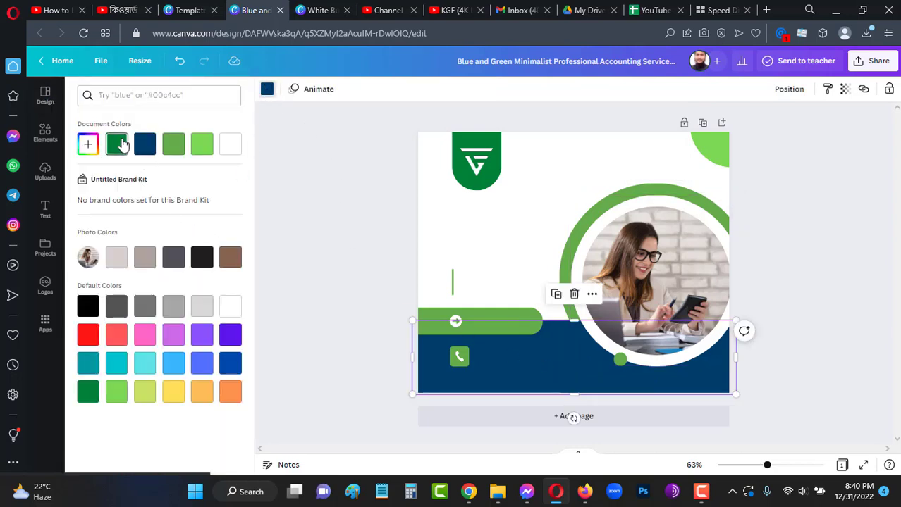
click(116, 143)
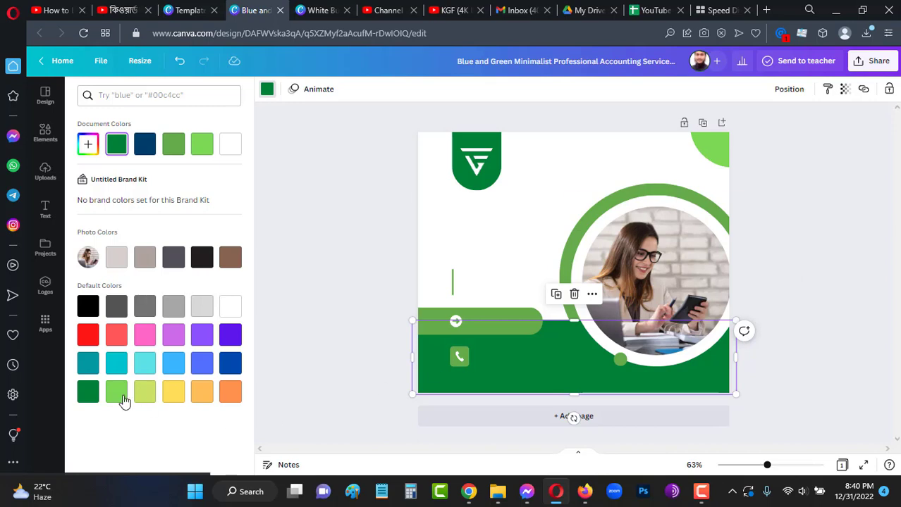
click(869, 215)
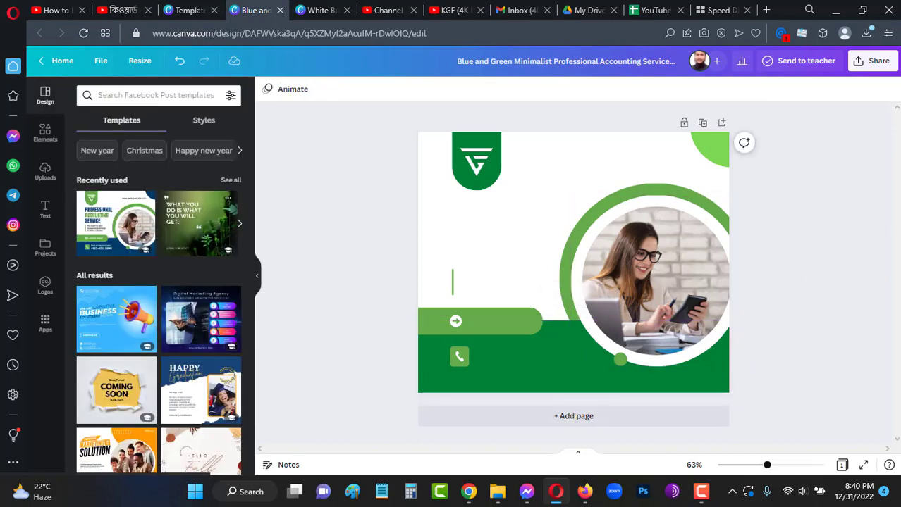
Change the green ring around the woman's photo to the orange default color.
click(649, 195)
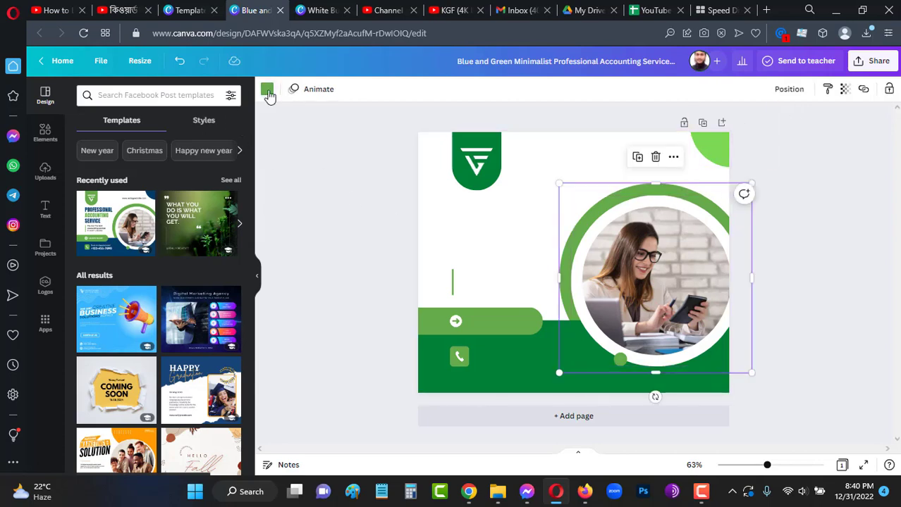
click(266, 89)
click(229, 393)
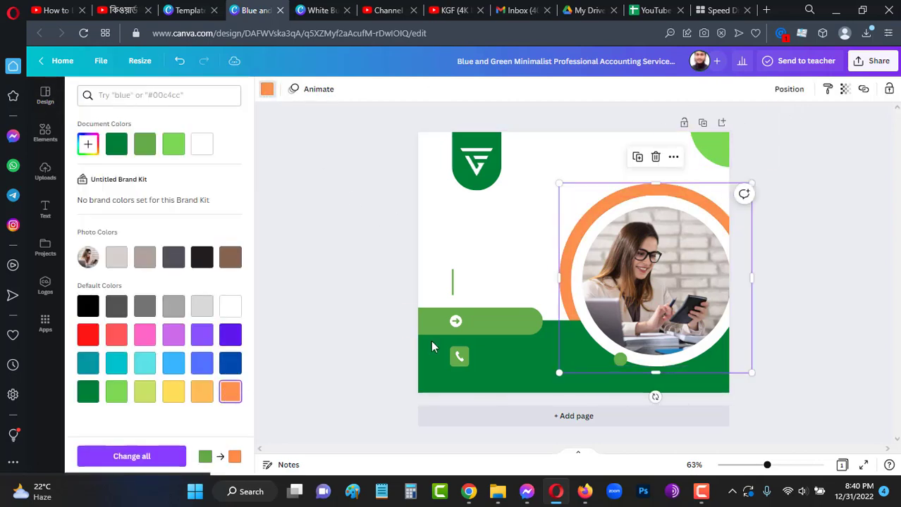
click(870, 276)
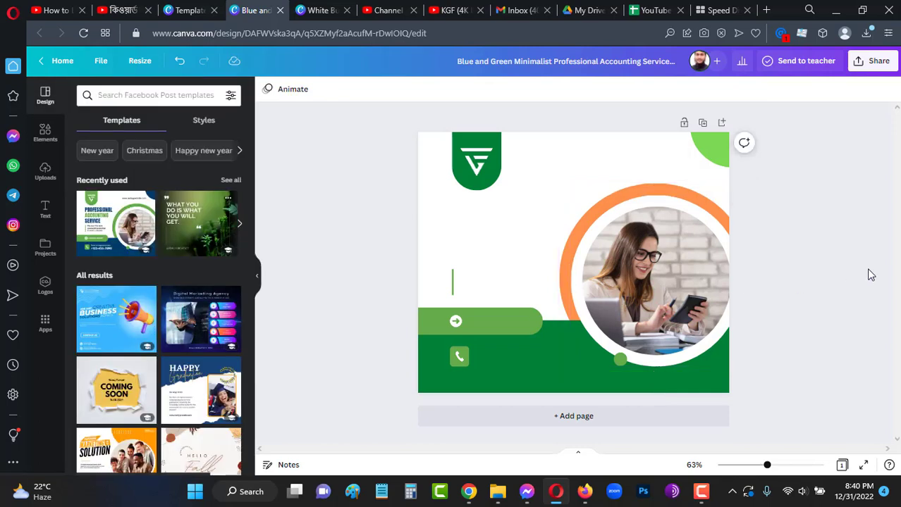
Recolor the green rounded bar behind the arrow icon to the same orange as the photo ring.
click(518, 330)
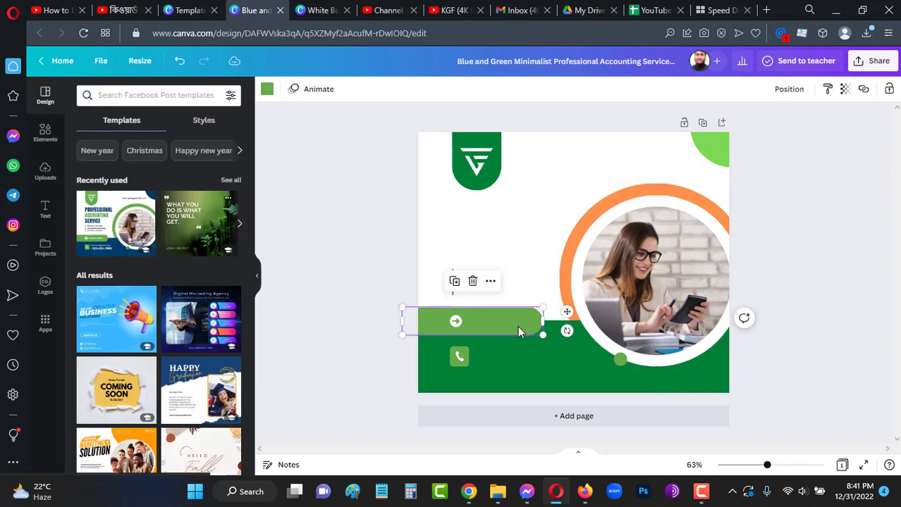
click(267, 89)
click(202, 144)
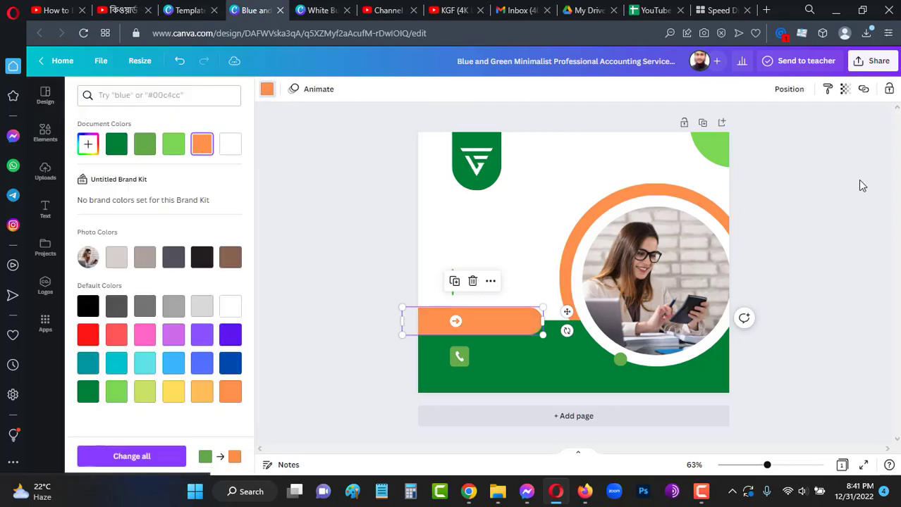
click(866, 234)
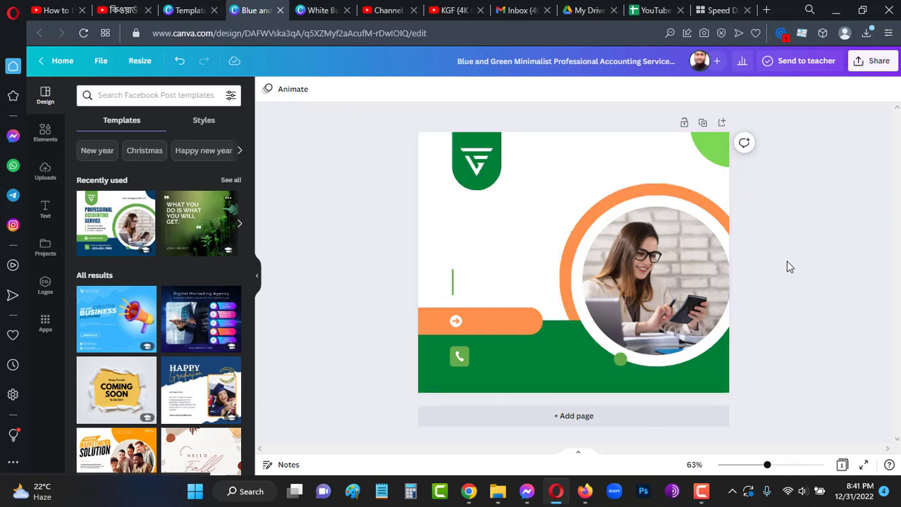
Add a heading text box and place it at the top of the design beside the logo.
click(46, 210)
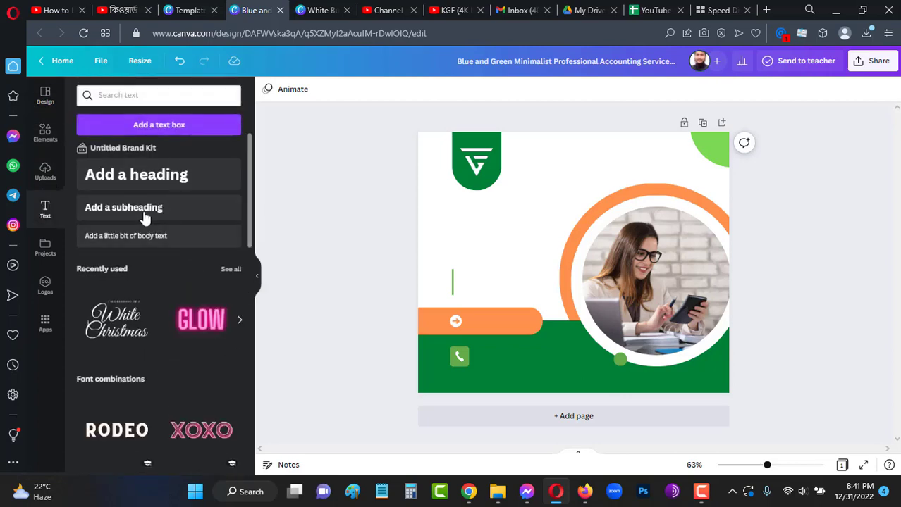
click(175, 182)
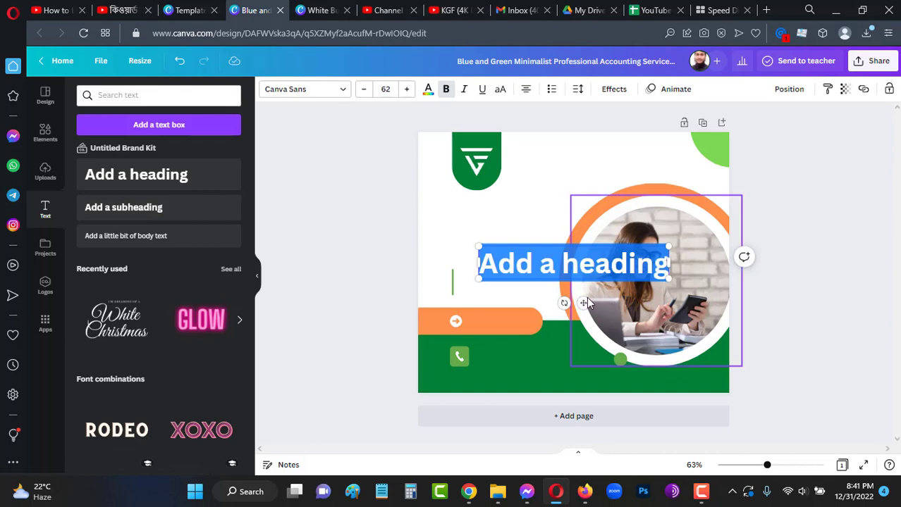
drag(585, 286, 611, 202)
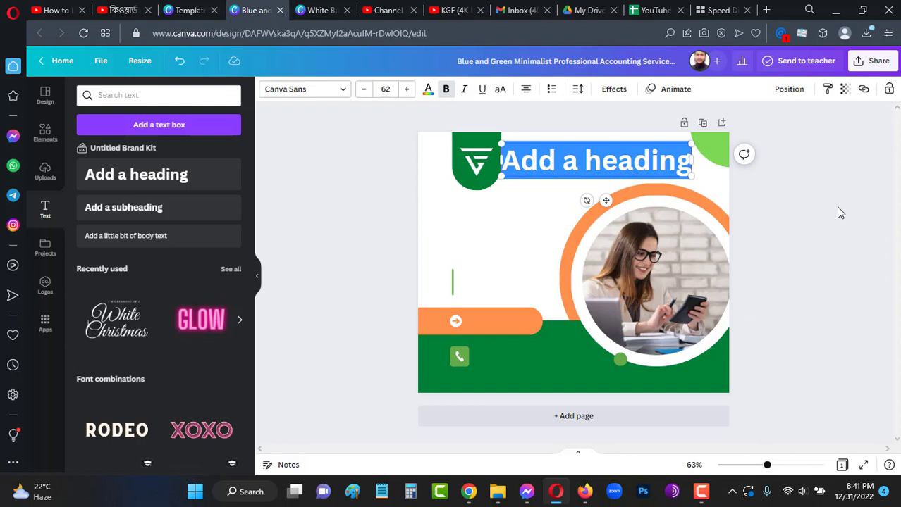
Replace the heading's placeholder text with "YouTube Monetization Package".
text(Yout)
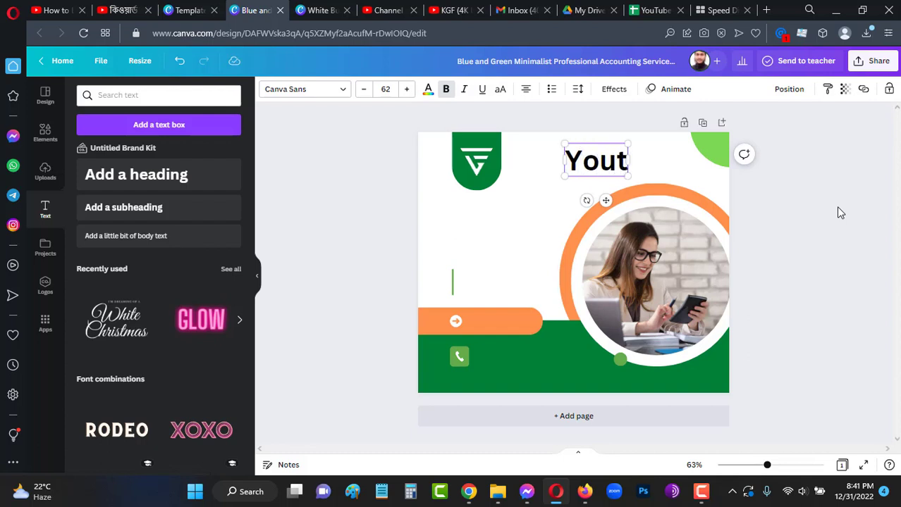
key(BackSpace)
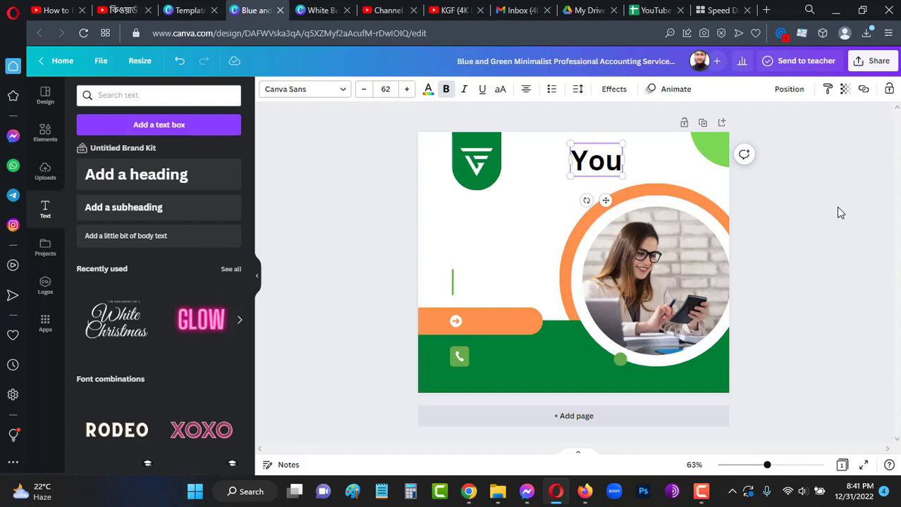
text(tUBE)
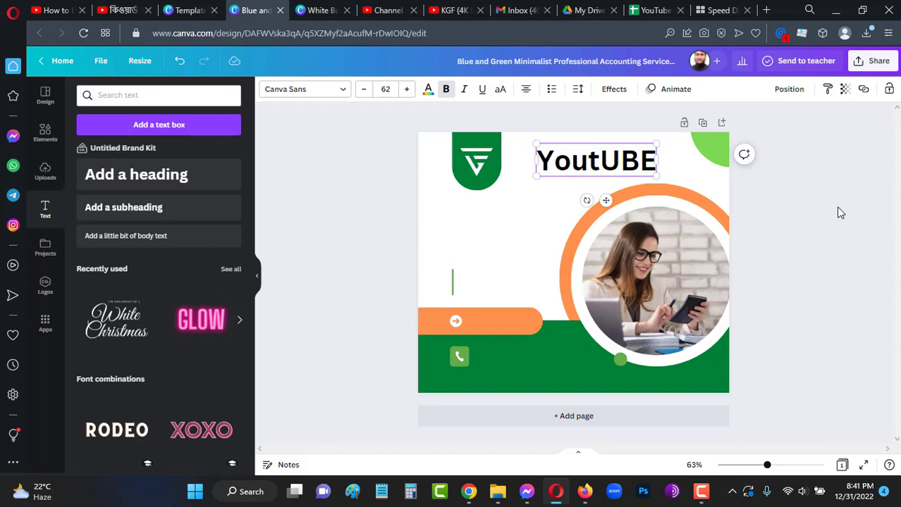
key(BackSpace)
key(BackSpace)
key(BackSpace)
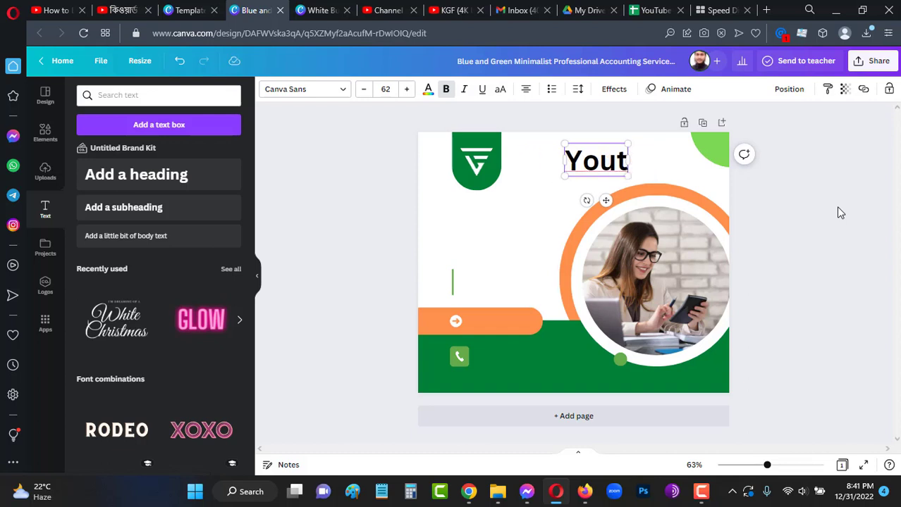
key(BackSpace)
text(T)
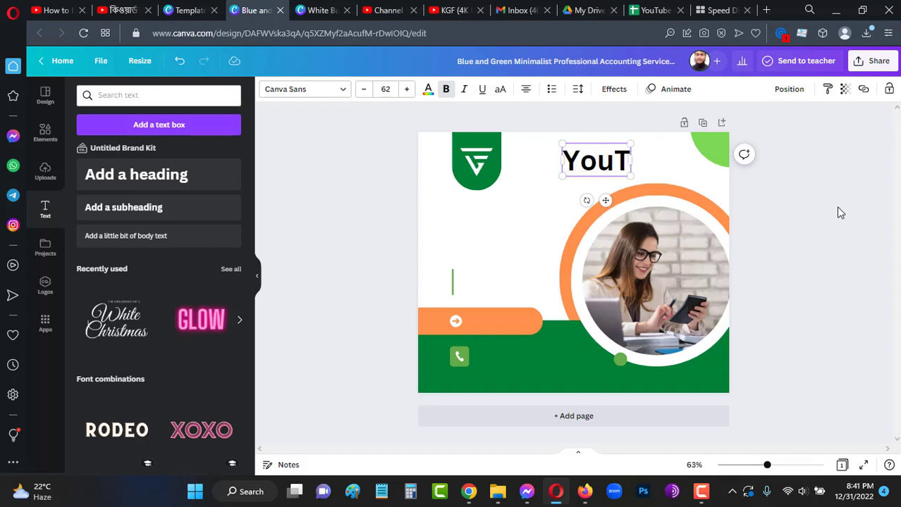
text(ube)
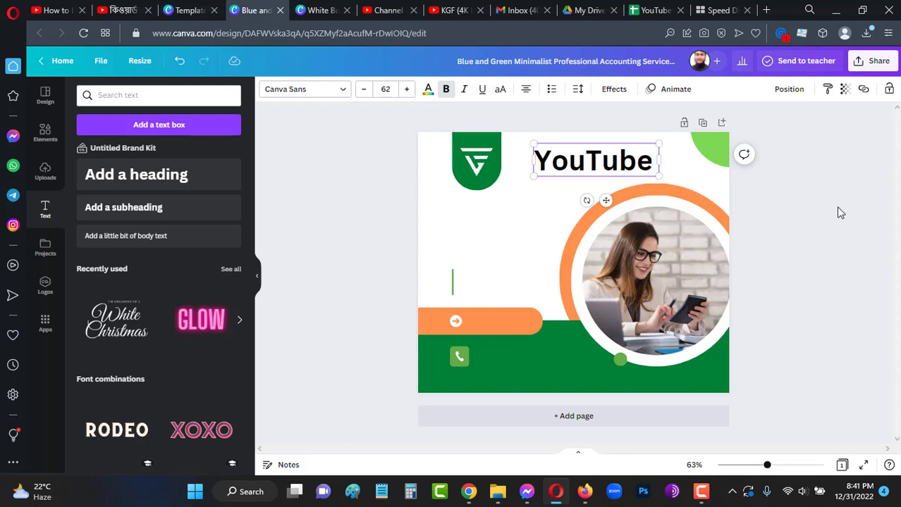
text( M)
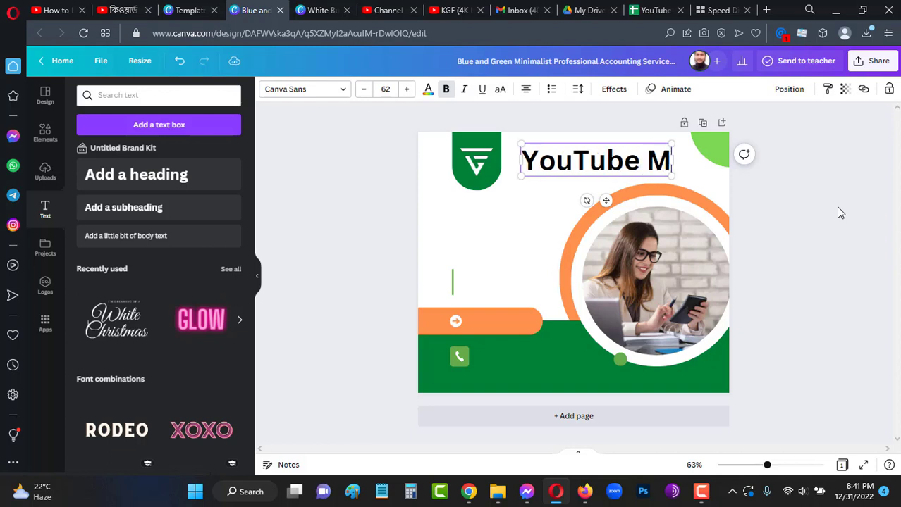
text(on)
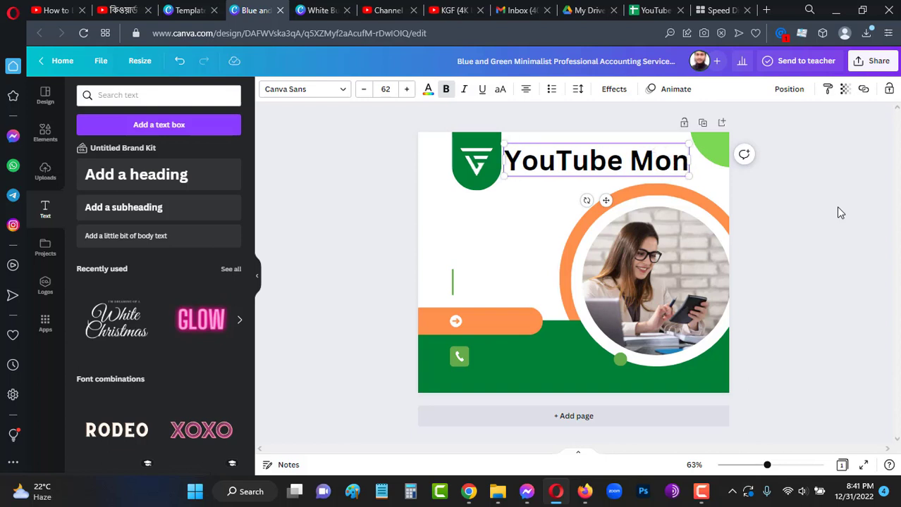
text(e)
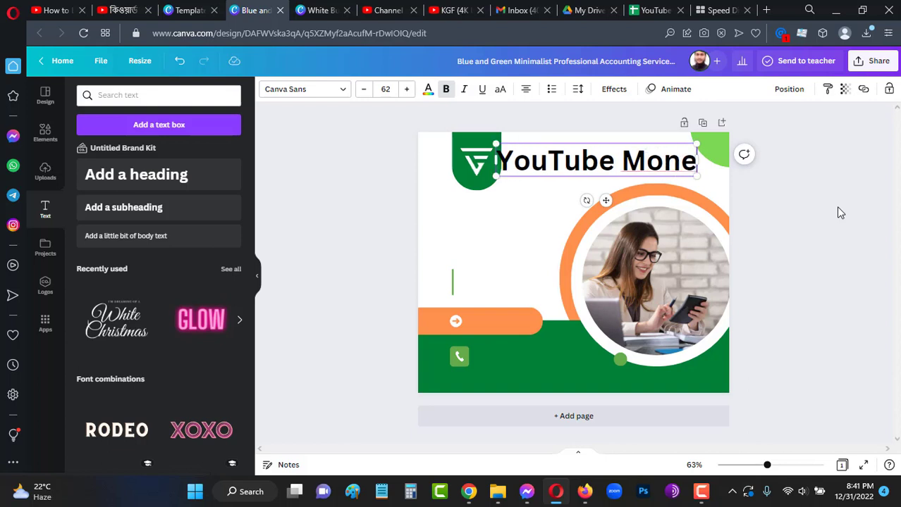
text(tiza)
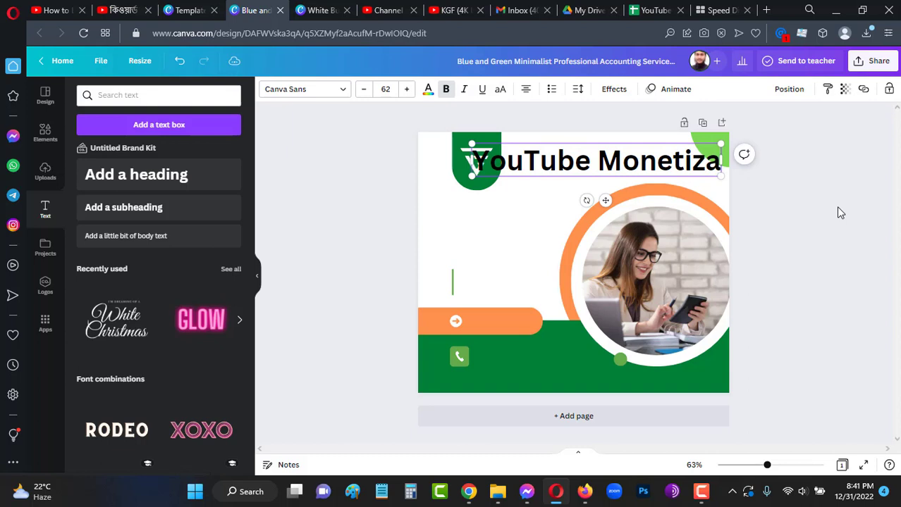
text(tion)
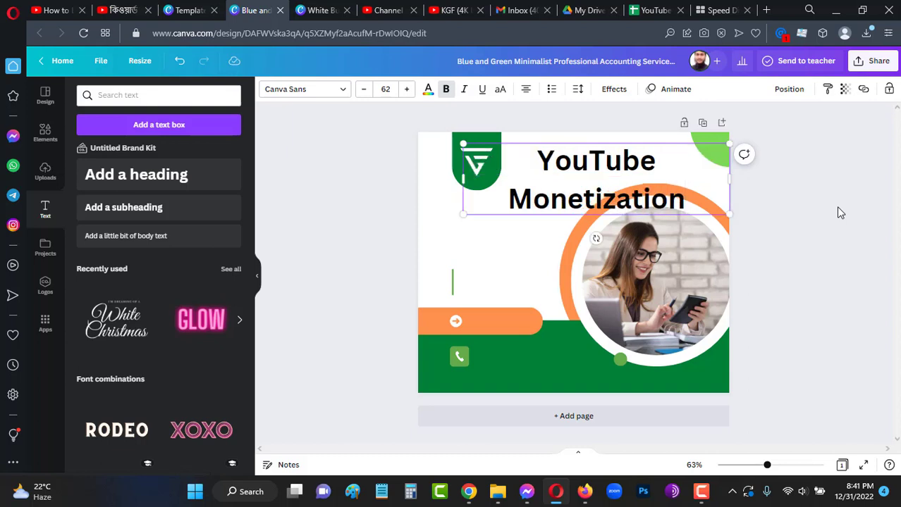
text( Pac)
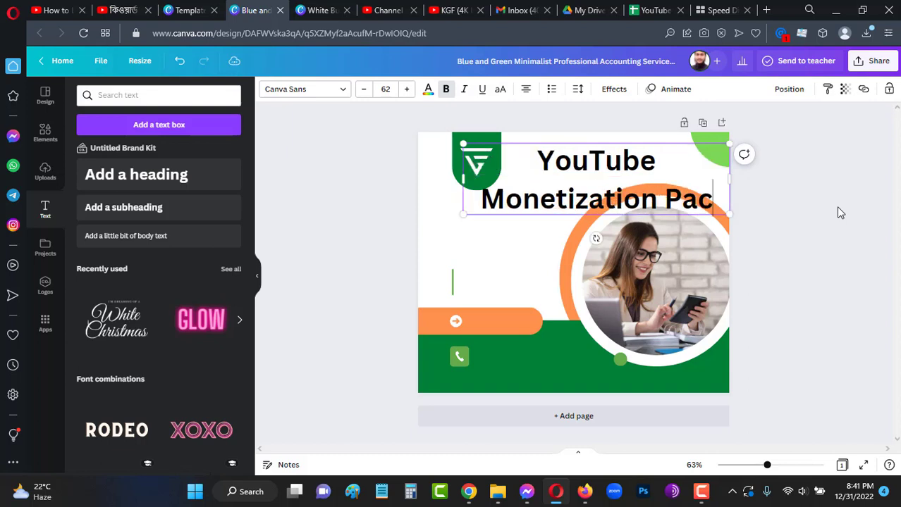
text(kage)
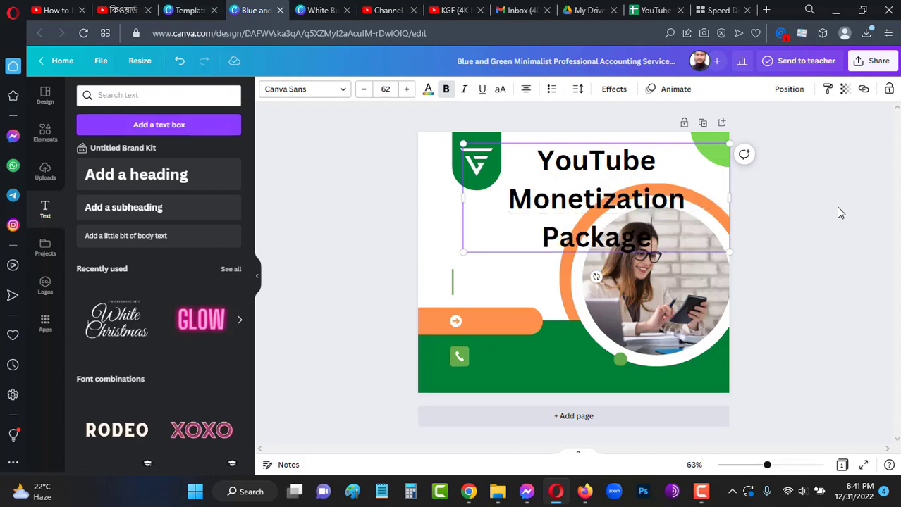
Set the whole heading in the Anton font at size 30.
drag(663, 234, 538, 156)
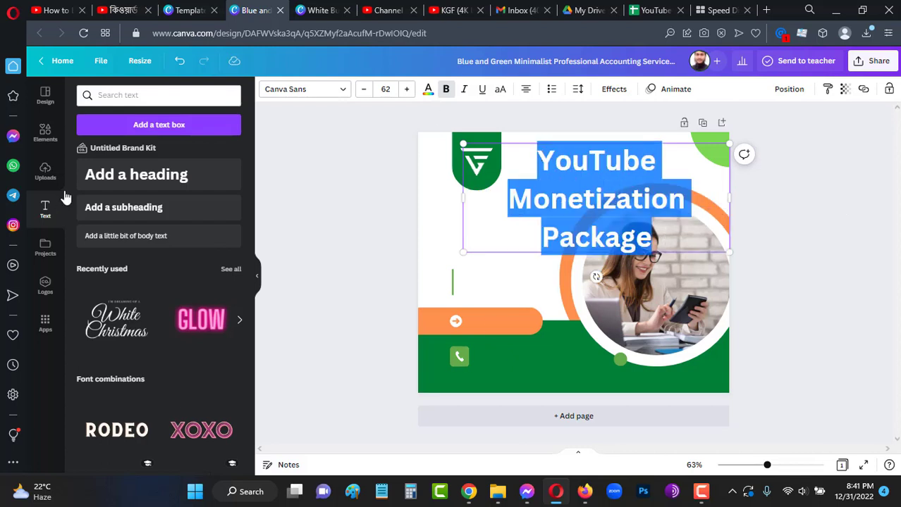
click(339, 90)
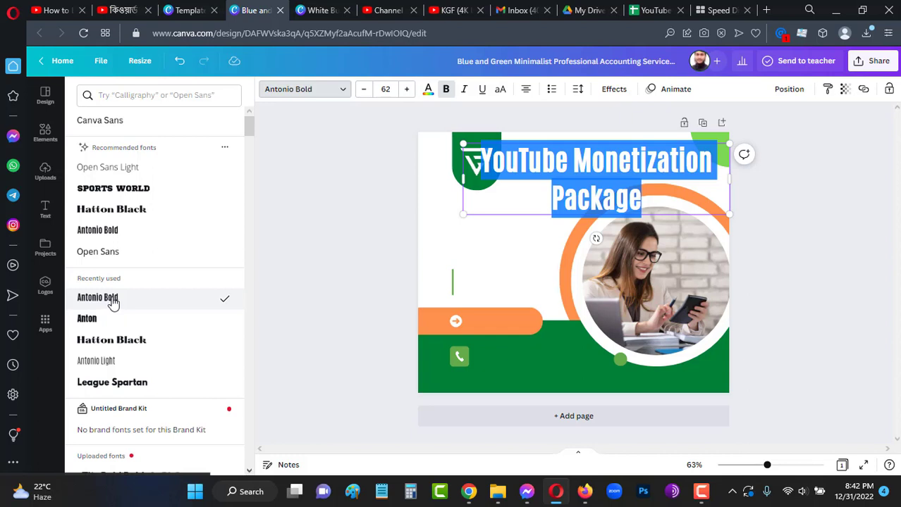
click(95, 321)
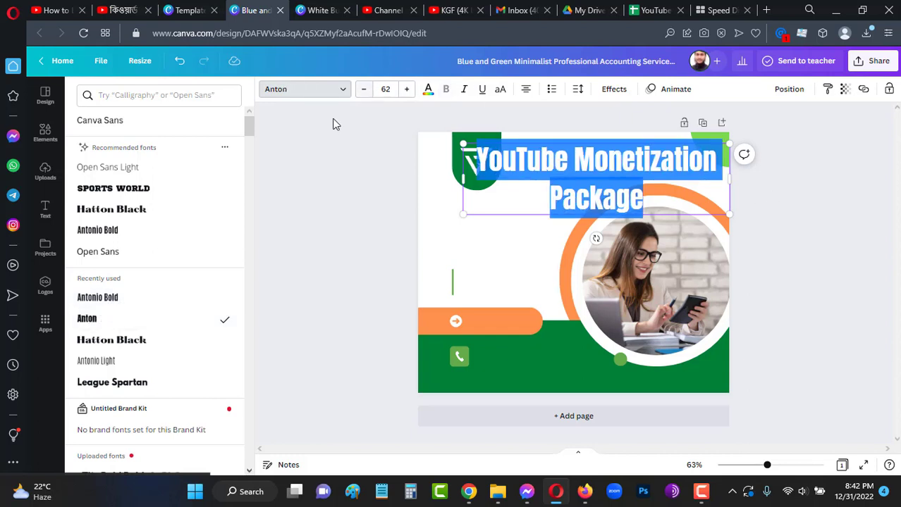
drag(366, 94, 367, 94)
key(Escape)
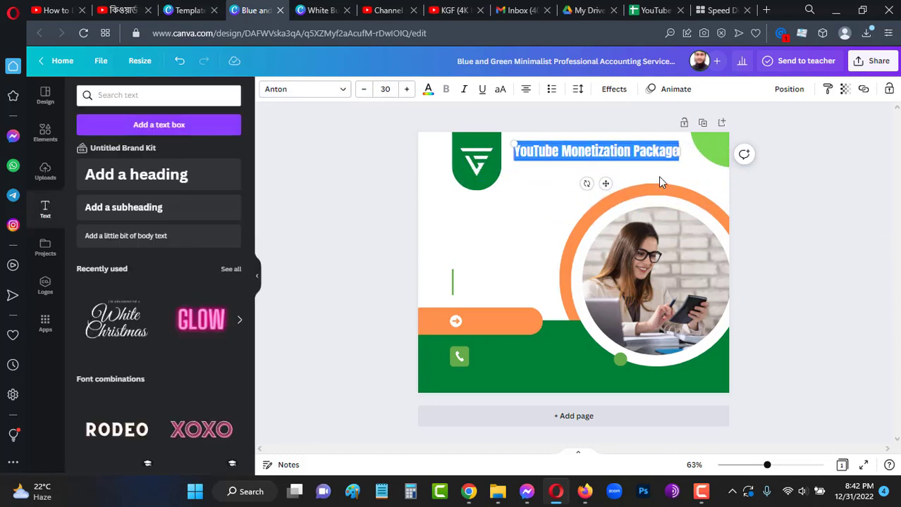
click(845, 203)
Move the heading slightly down and away from the logo badge.
click(598, 154)
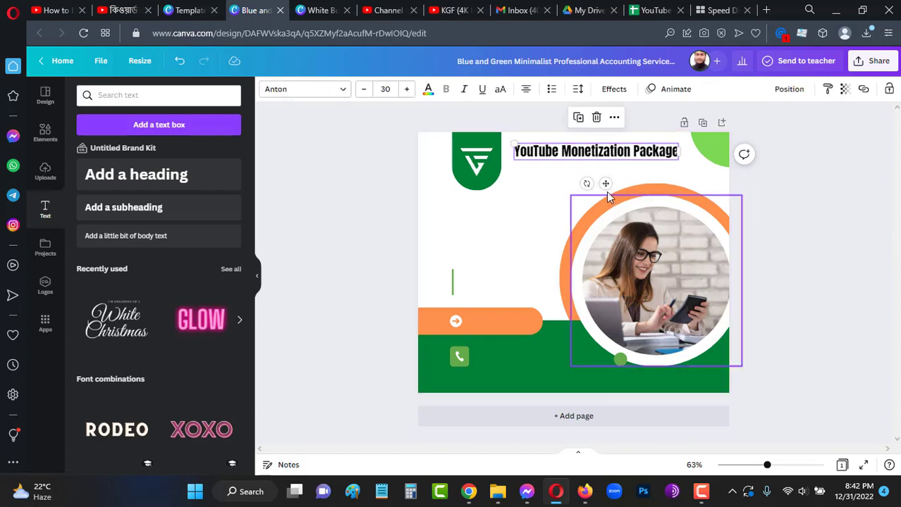
drag(605, 183, 617, 192)
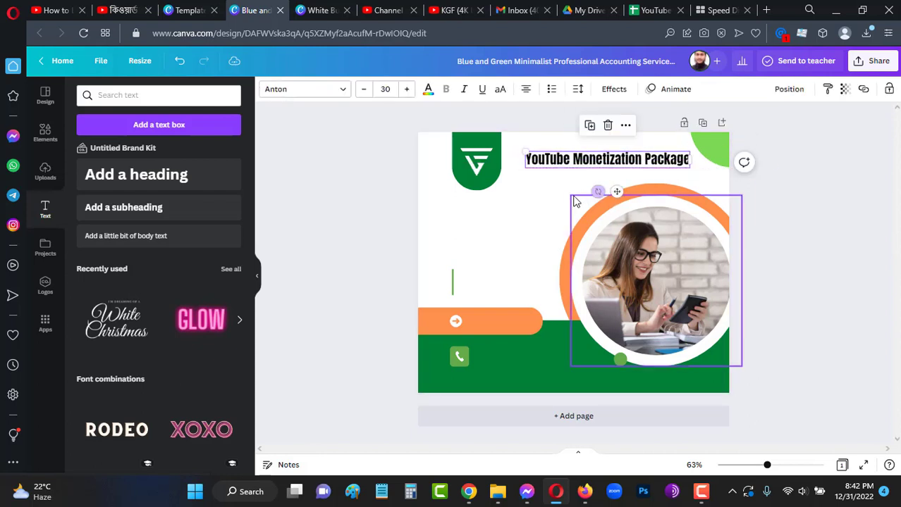
click(541, 193)
Delete the word "YouTube" from the heading so it reads "Monetization Package".
click(571, 163)
click(571, 162)
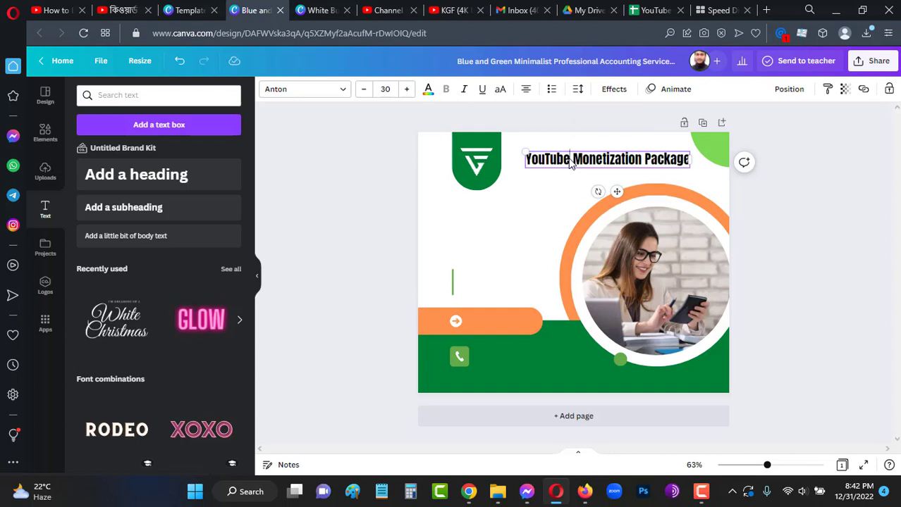
key(BackSpace)
key(BackSpace)
key(BackSpace)
key(BackSpace)
key(BackSpace)
key(BackSpace)
key(BackSpace)
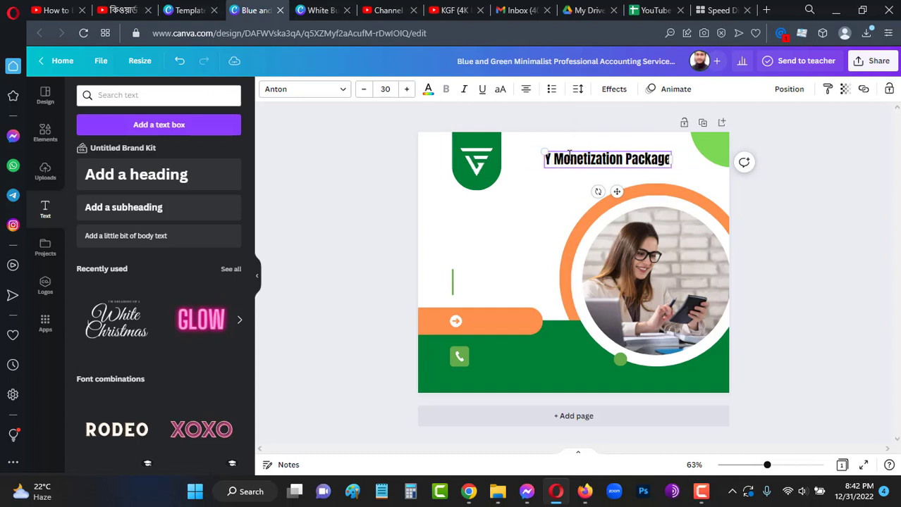
click(797, 220)
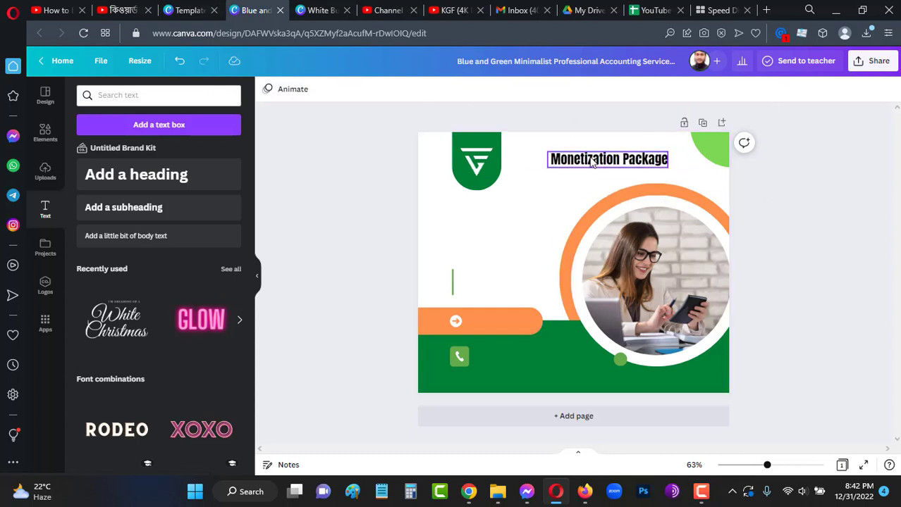
click(649, 169)
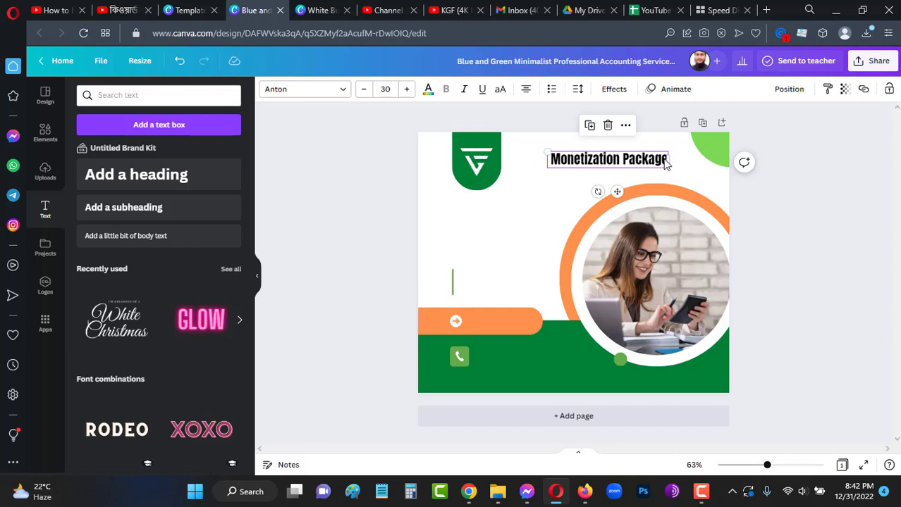
Increase the heading's font size to 39.
click(667, 160)
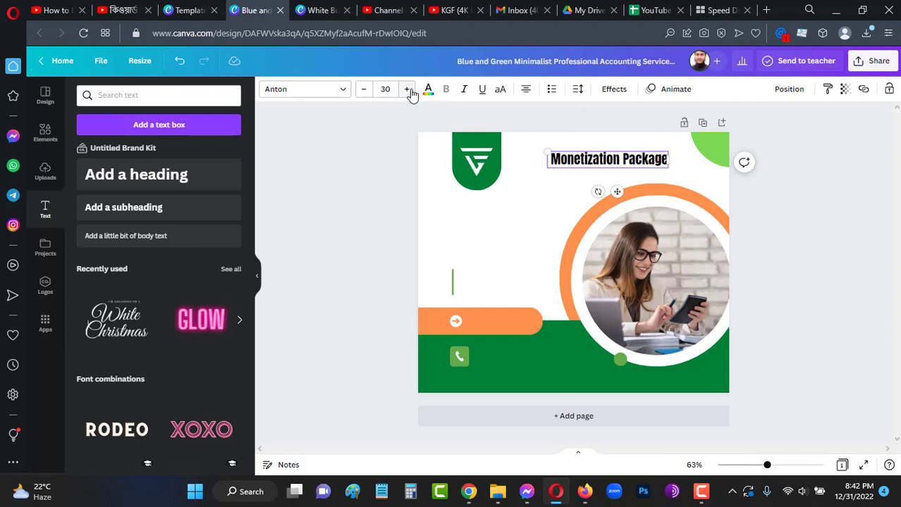
click(406, 89)
click(406, 89)
click(407, 88)
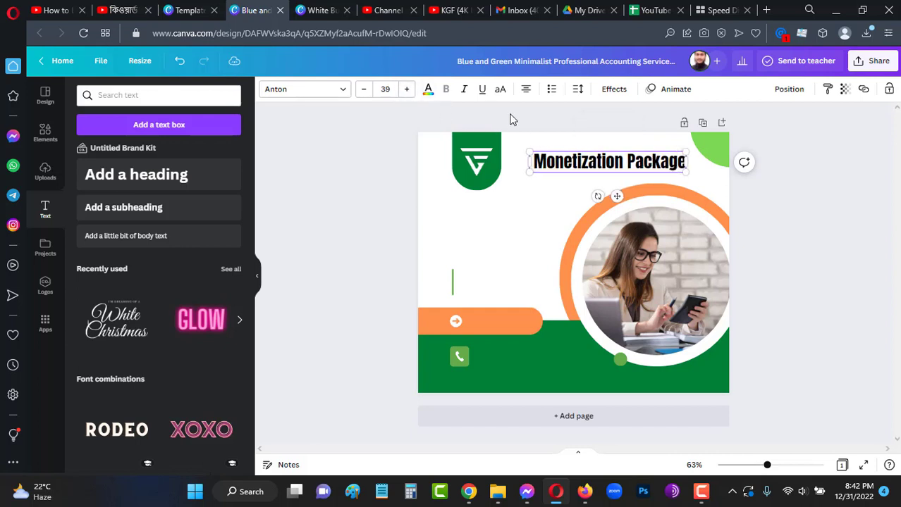
Move the logo badge closer to the design's left edge and shift the "Monetization Package" heading slightly up.
drag(489, 180, 450, 161)
click(646, 179)
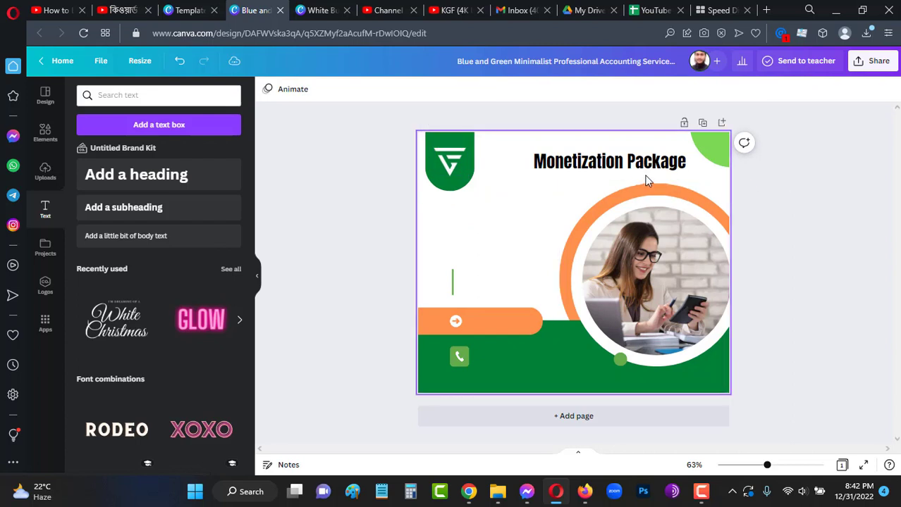
click(638, 172)
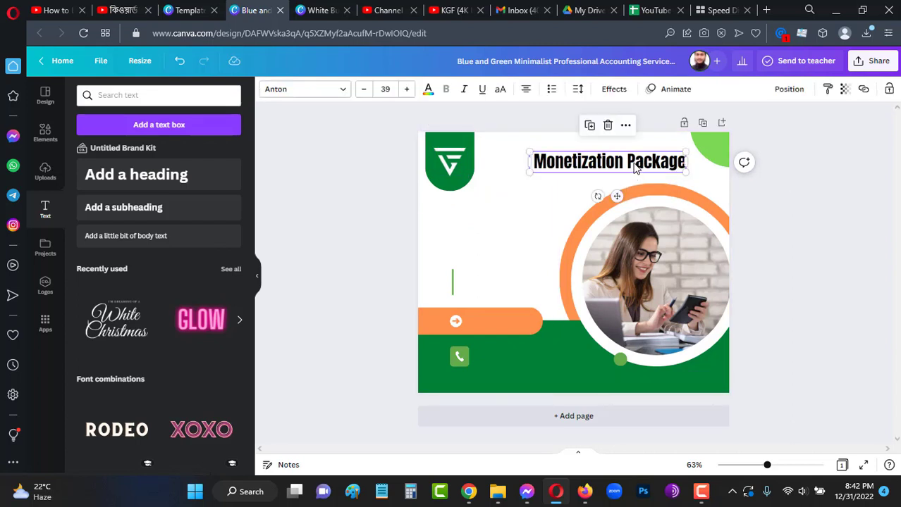
drag(634, 167, 633, 161)
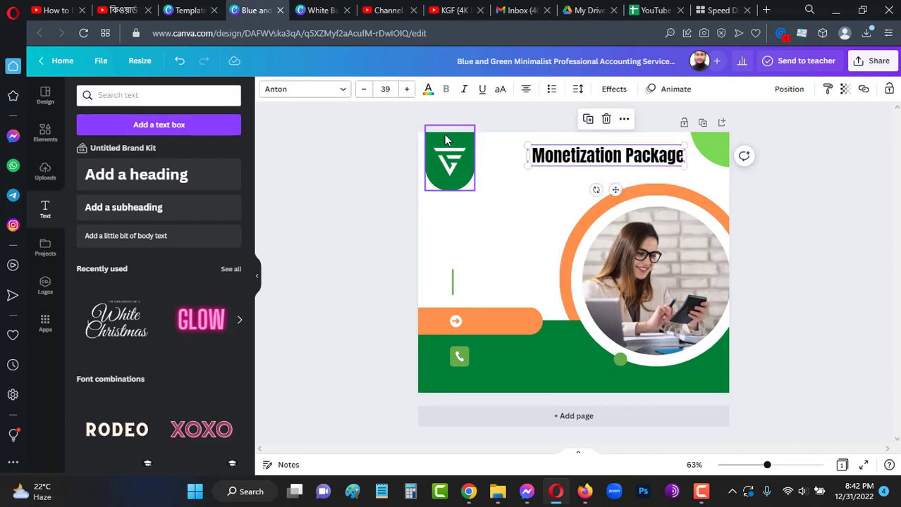
Break the heading into two lines, with "Package" on the second line, and left-align the text.
click(623, 156)
key(Return)
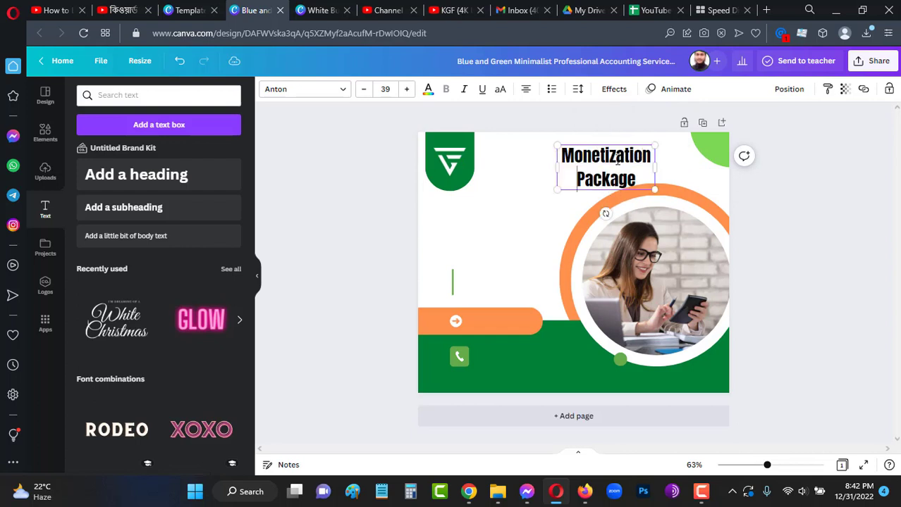
click(526, 89)
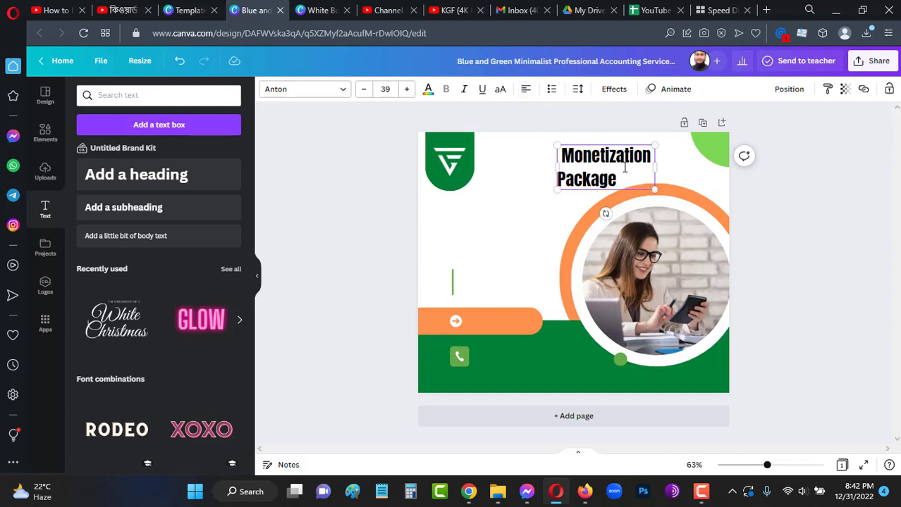
drag(624, 168, 631, 160)
click(786, 194)
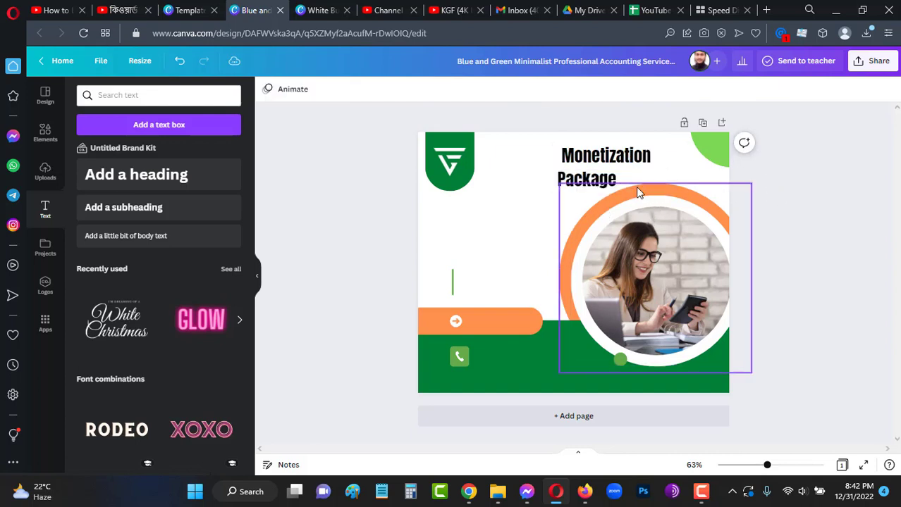
Remove the leading space before "Monetization" so both heading lines start at the same edge.
click(563, 159)
click(563, 159)
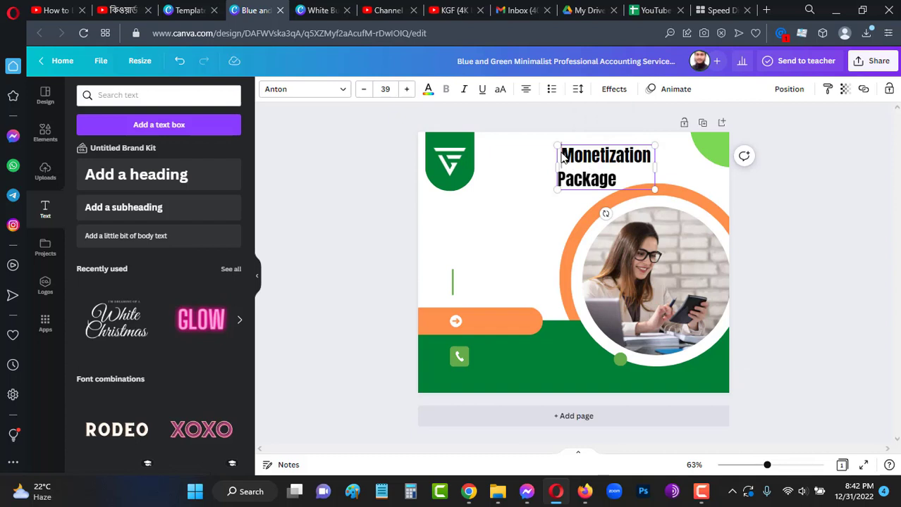
click(828, 215)
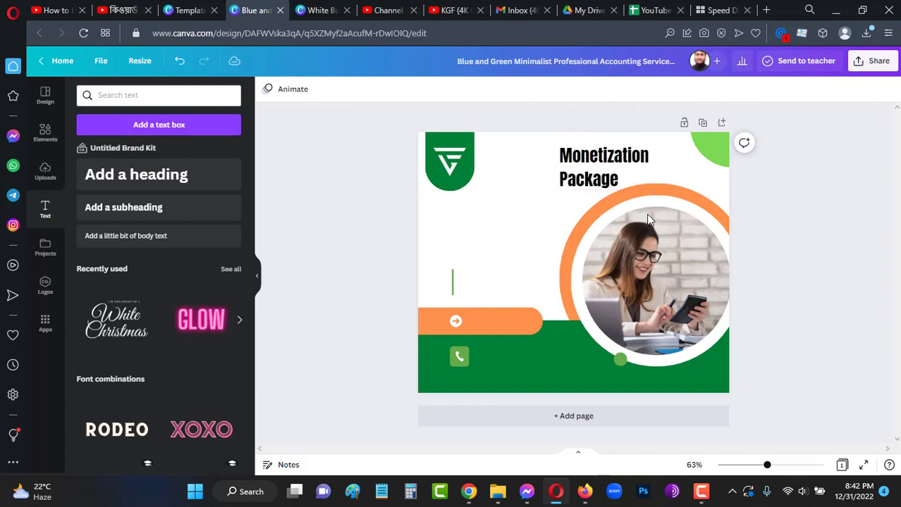
Place the heading just beside and below the logo badge and enlarge it to about size 47.6.
drag(590, 179, 531, 205)
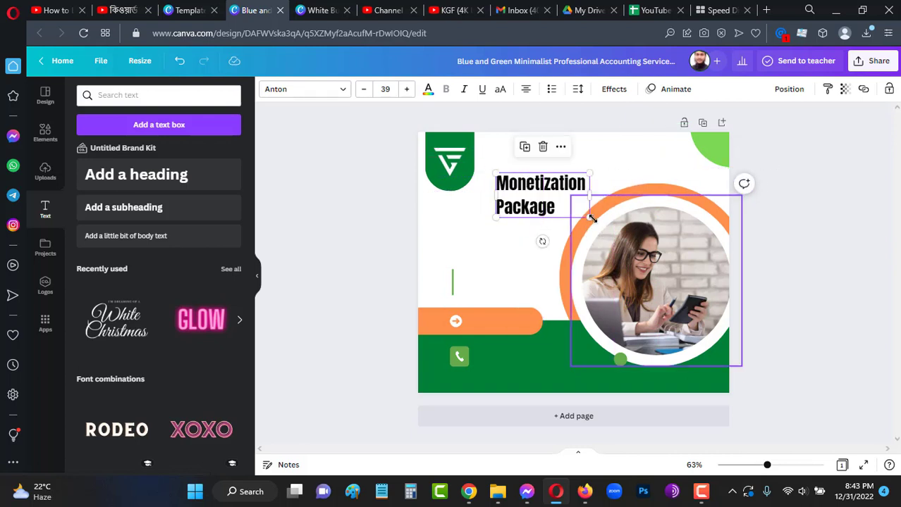
drag(589, 216, 609, 227)
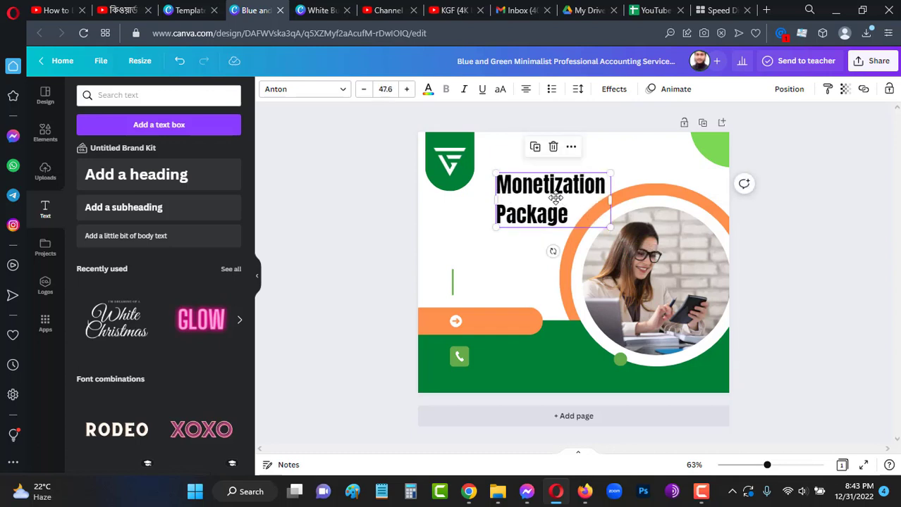
drag(557, 198, 548, 198)
click(774, 215)
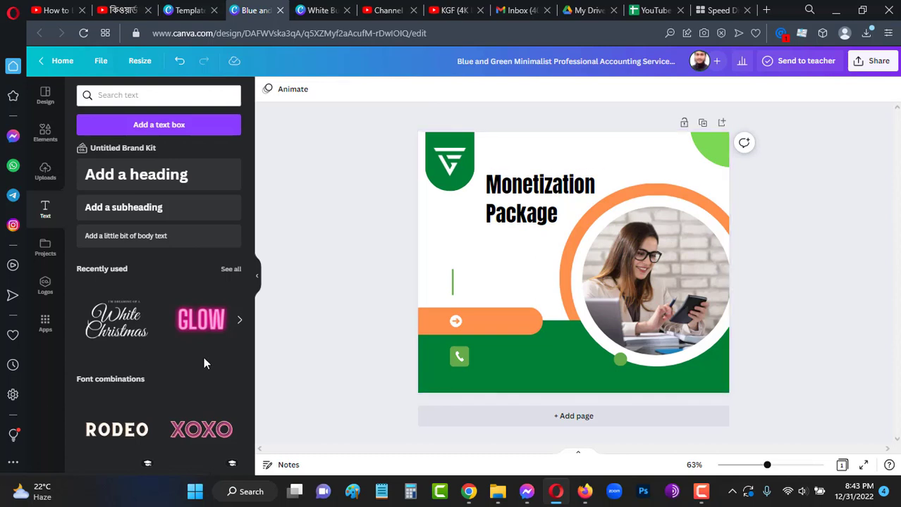
Look through the uploaded images for a YouTube logo.
click(45, 171)
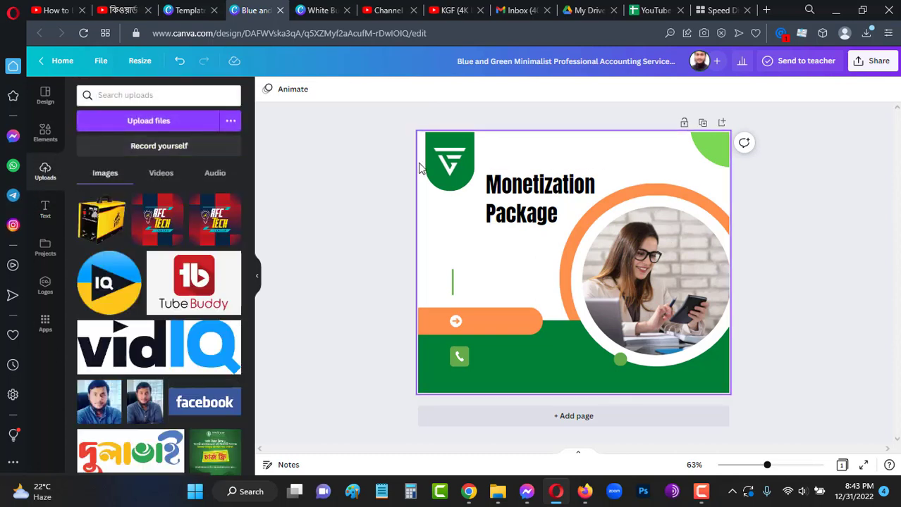
scroll(181, 327, down, 8)
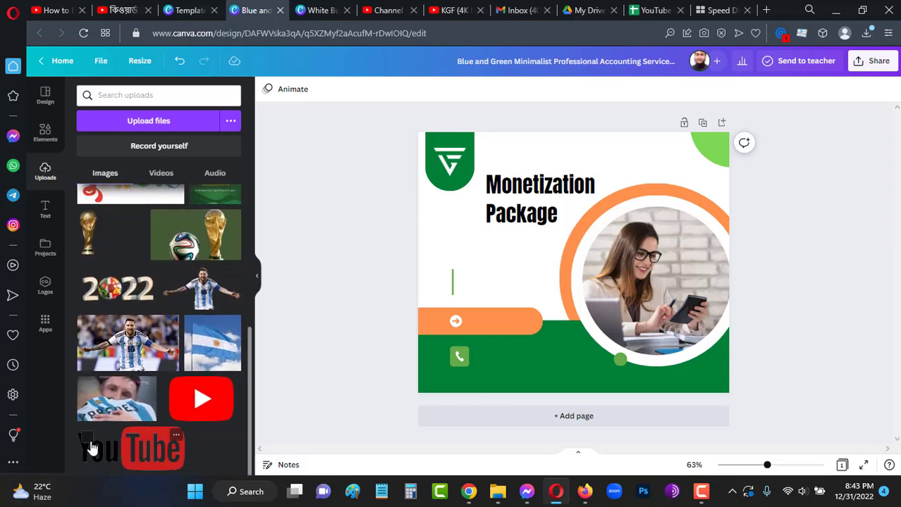
mouse_move(209, 399)
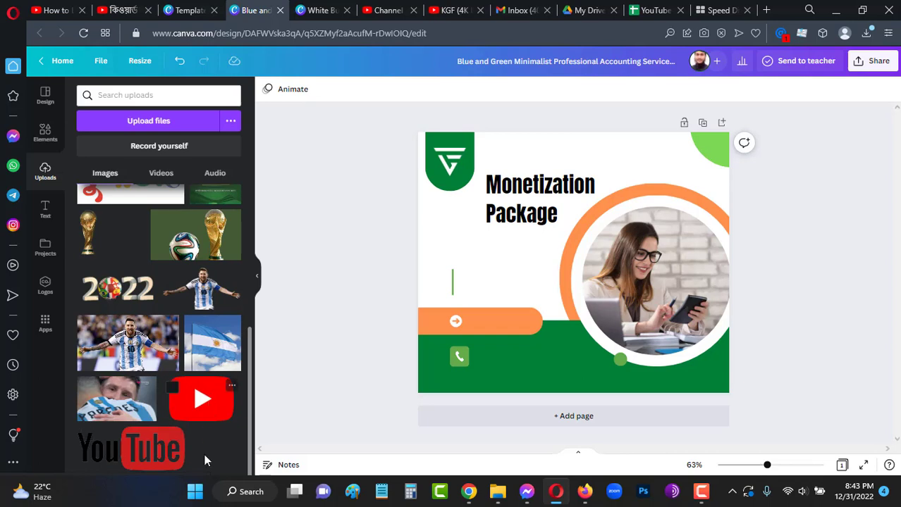
click(727, 11)
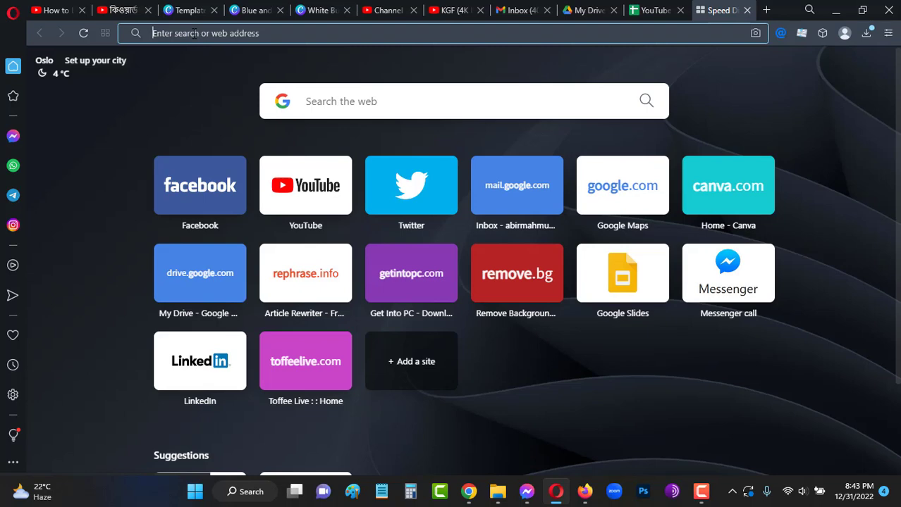
text(youtube.com/watch?v=3xW8EQphHY8)
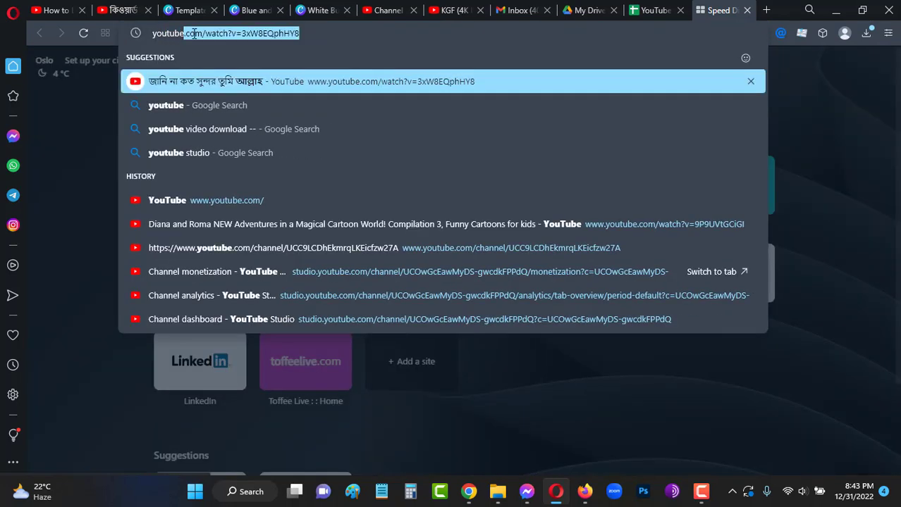
key(Return)
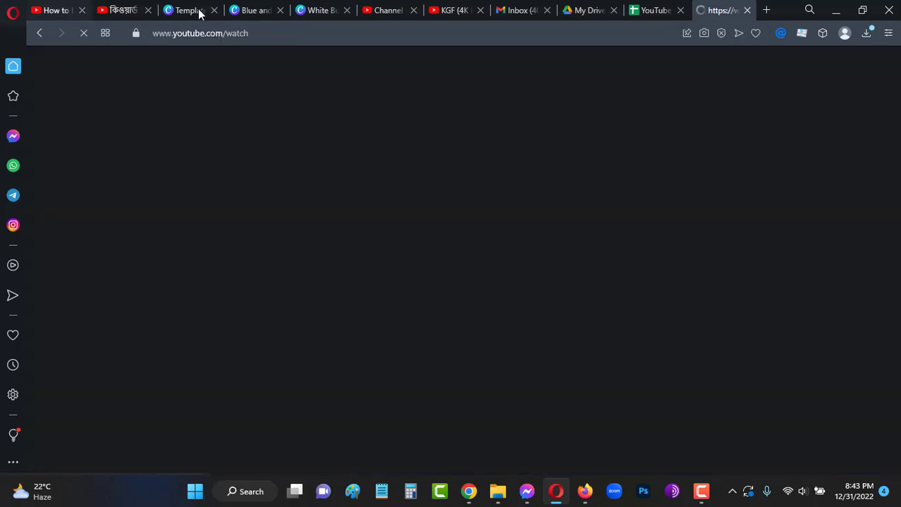
click(283, 36)
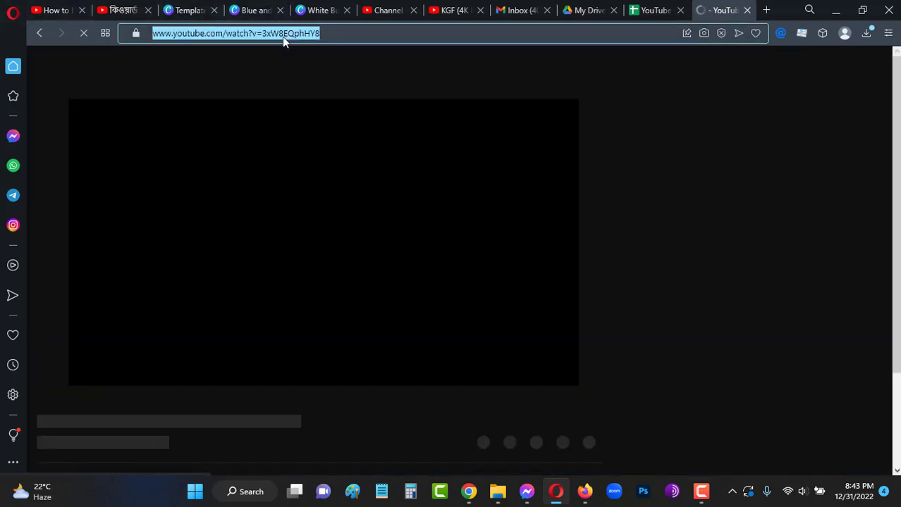
key(BackSpace)
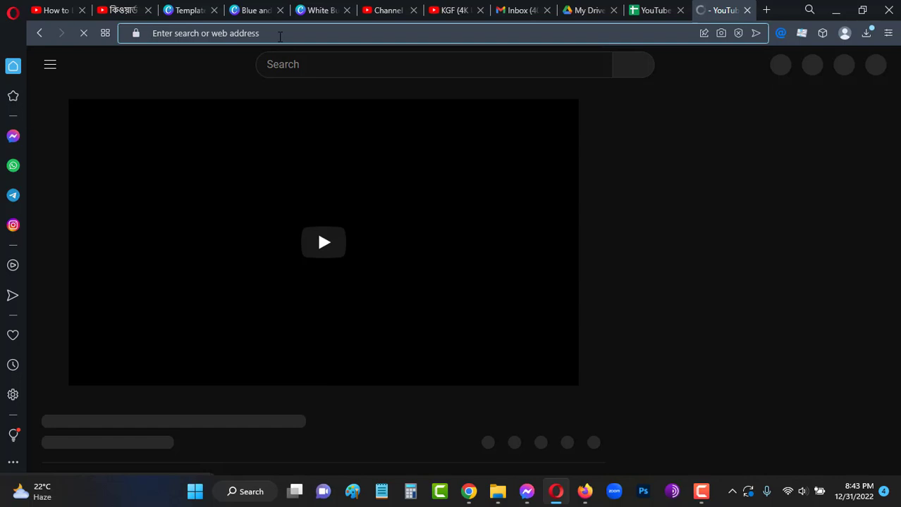
Search Google for "youtube" images and dismiss the browser's Lucid Mode promotion.
click(279, 37)
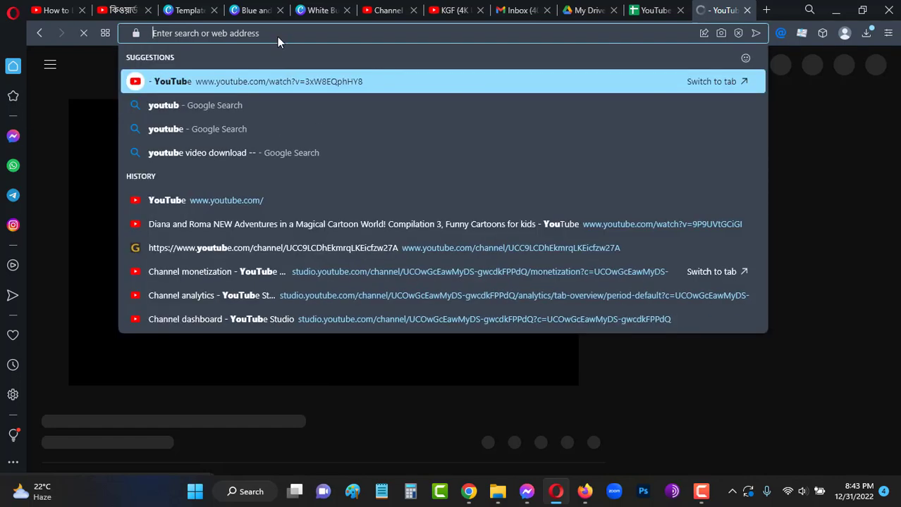
text(youtube)
key(BackSpace)
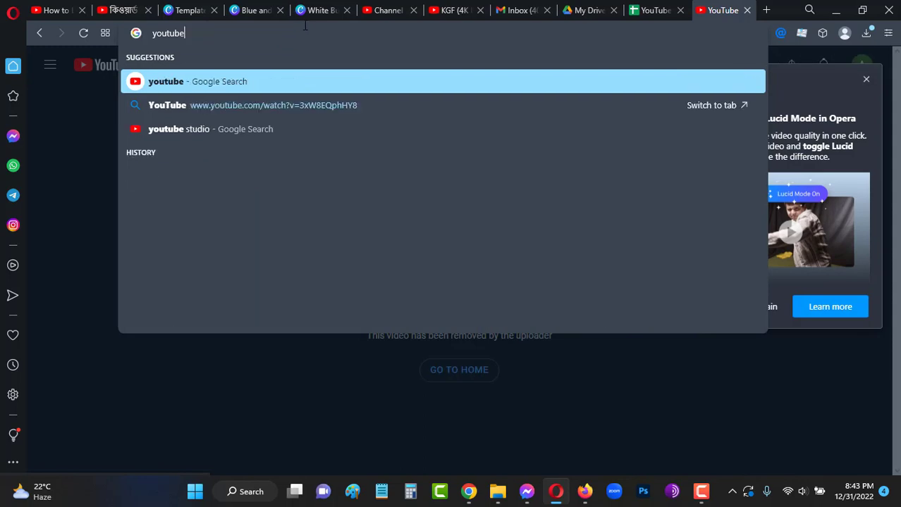
key(Return)
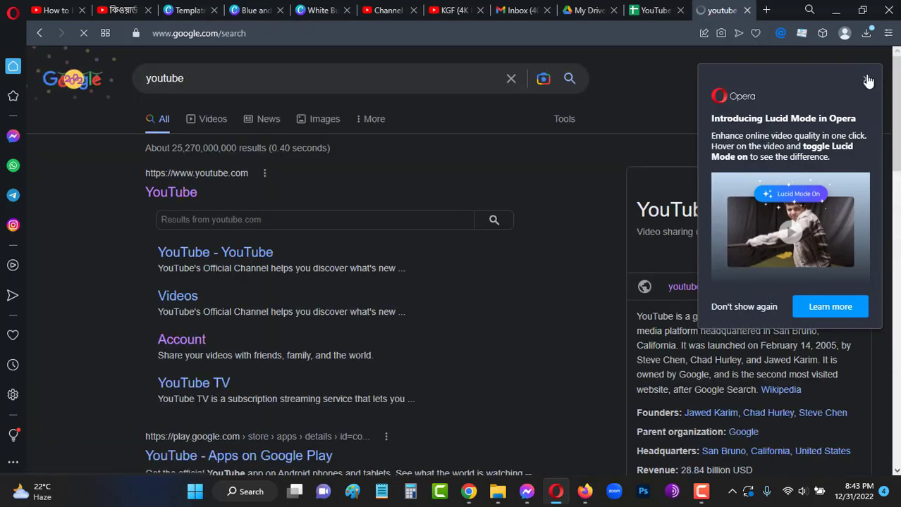
click(866, 81)
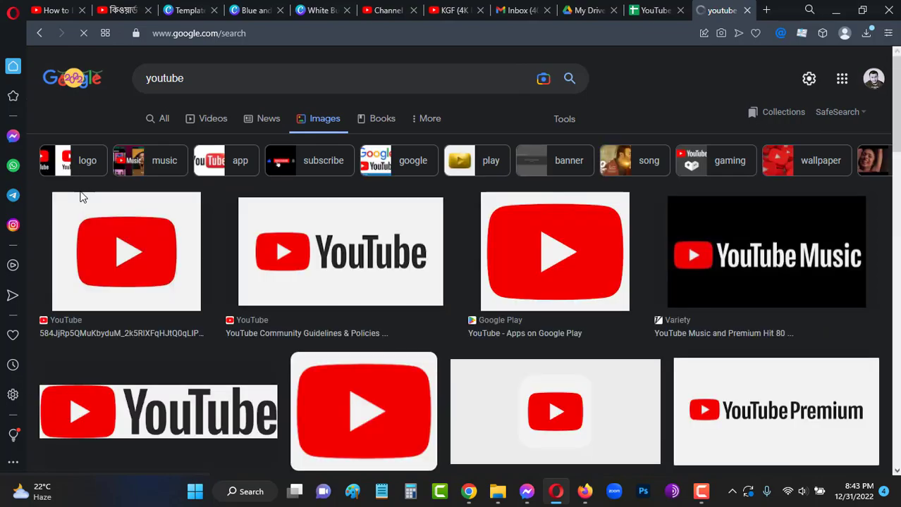
Save the red YouTube play-button image from the Google Play result to Downloads as "download 121", and close the search tab.
scroll(497, 247, down, 3)
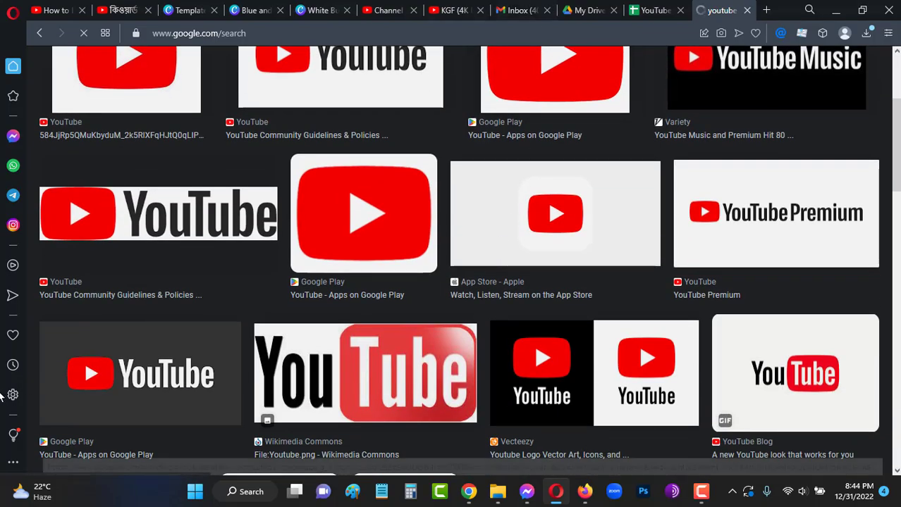
scroll(507, 204, down, 7)
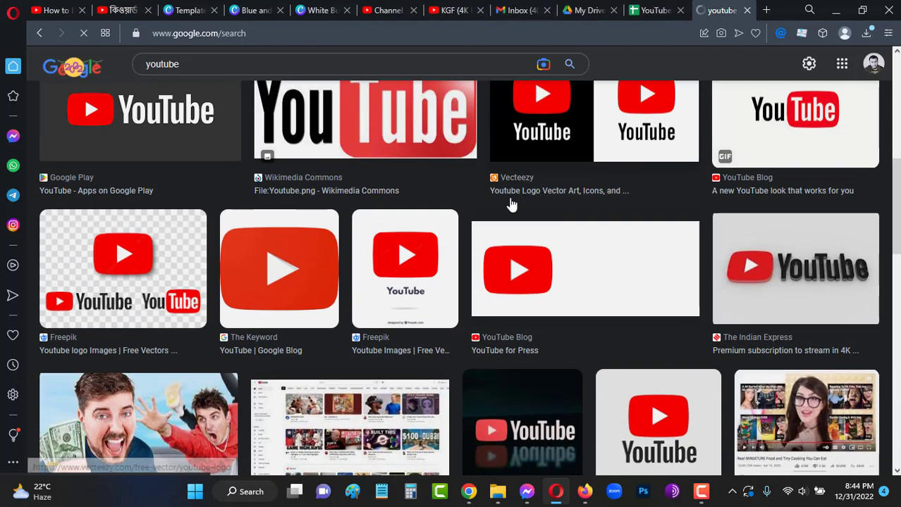
scroll(507, 204, up, 10)
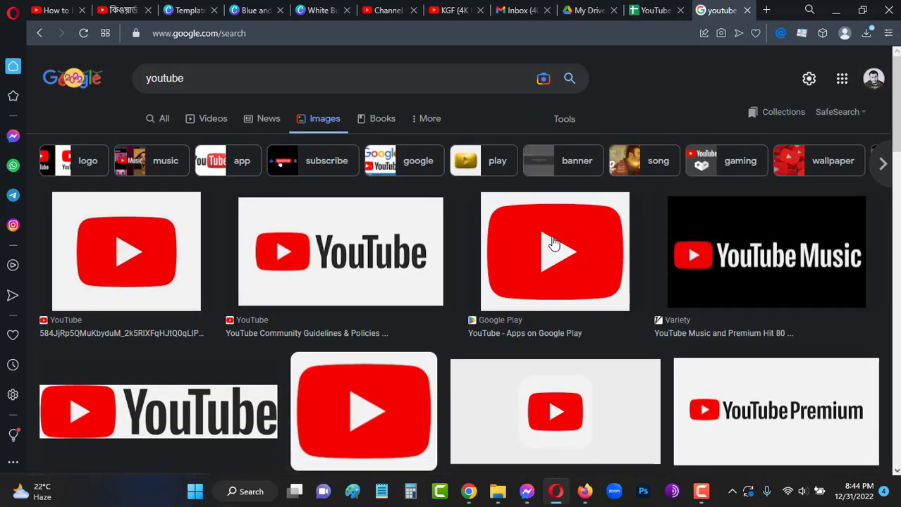
right_click(554, 243)
scroll(599, 310, down, 2)
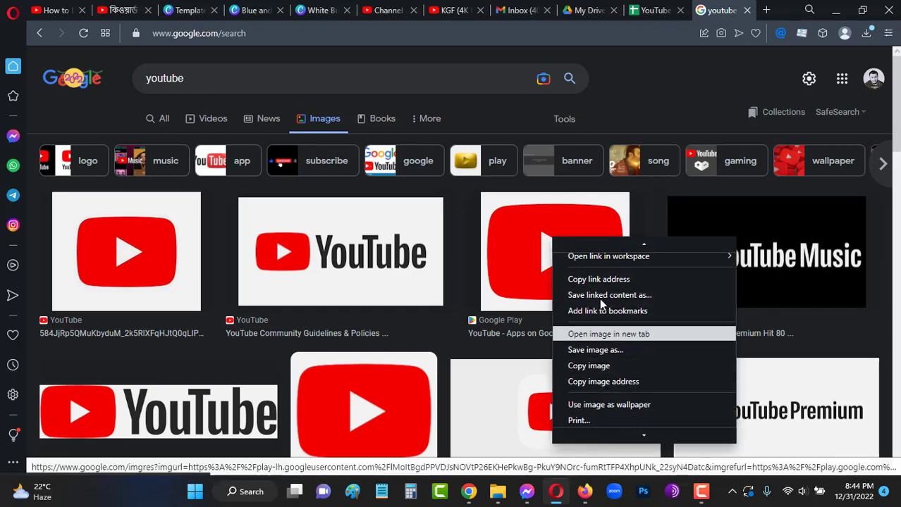
scroll(600, 303, up, 2)
right_click(526, 236)
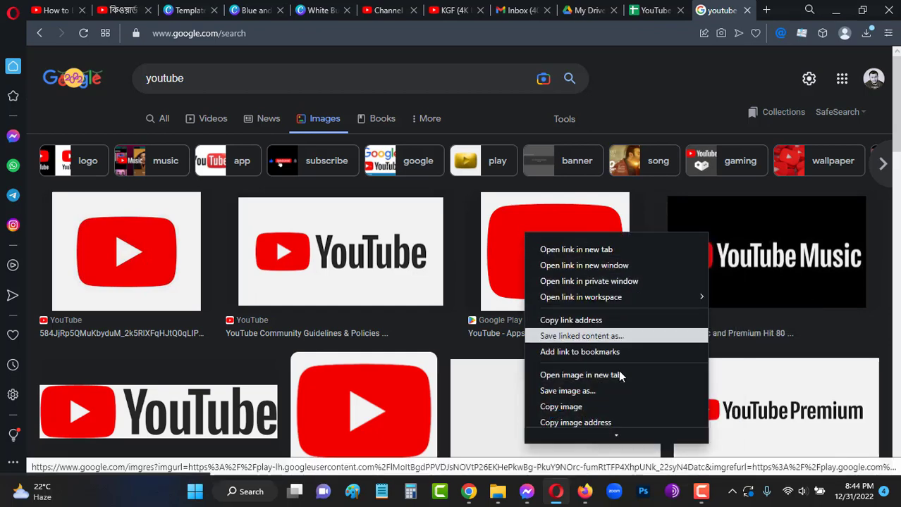
scroll(606, 366, down, 2)
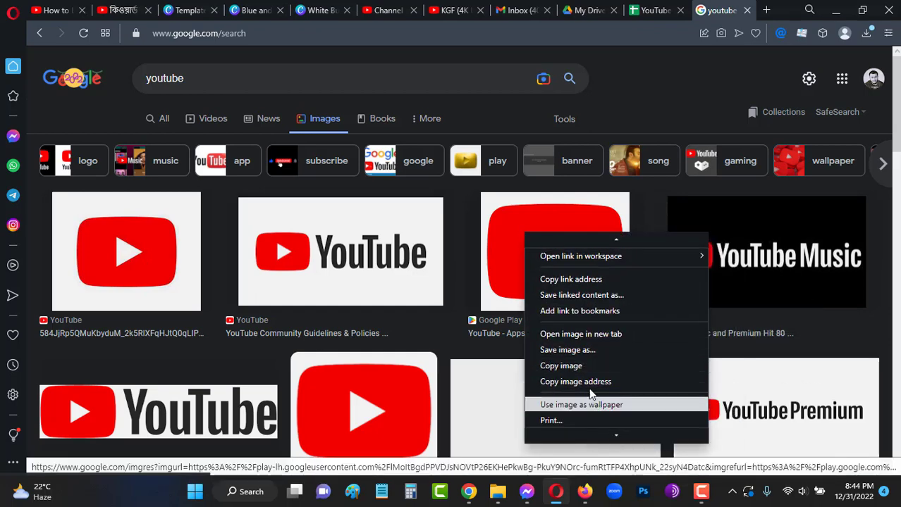
click(586, 353)
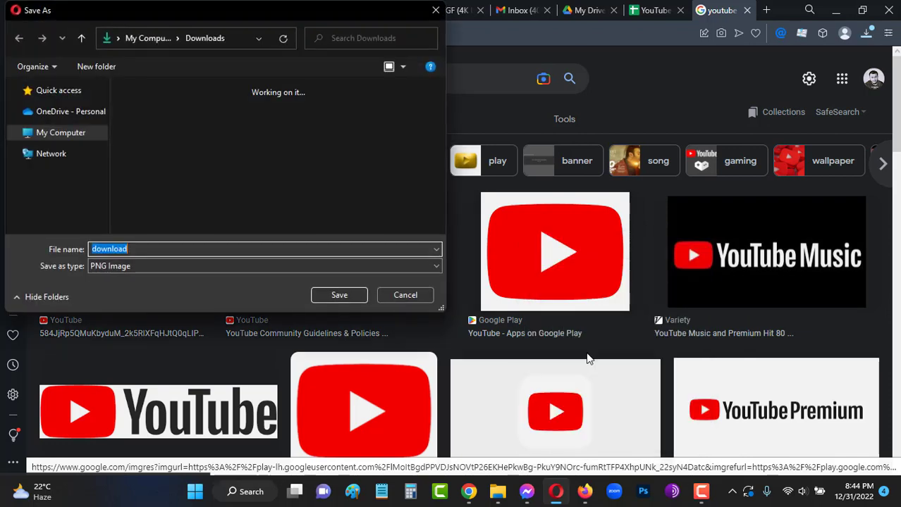
click(144, 248)
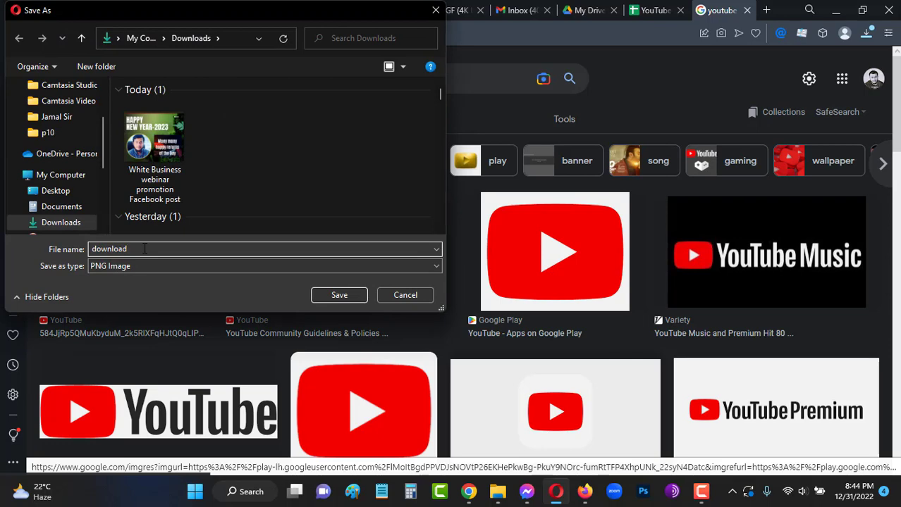
text(121)
key(Return)
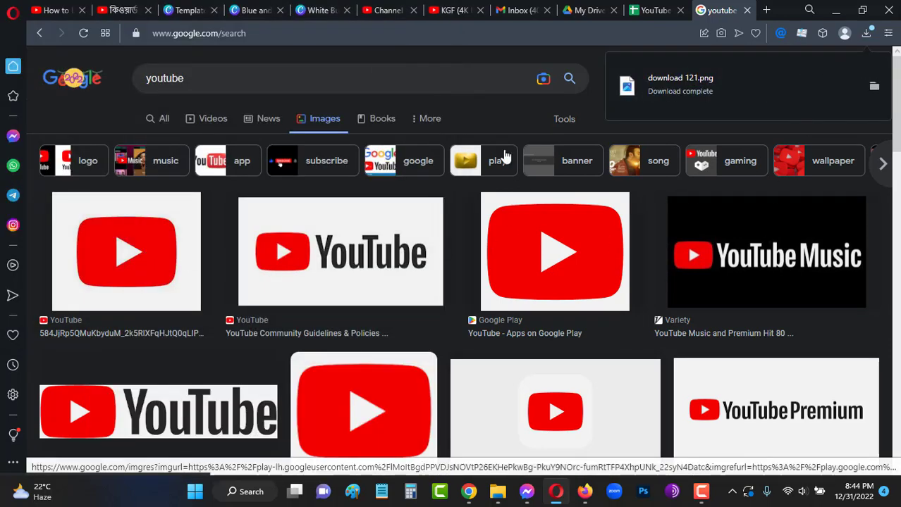
click(747, 10)
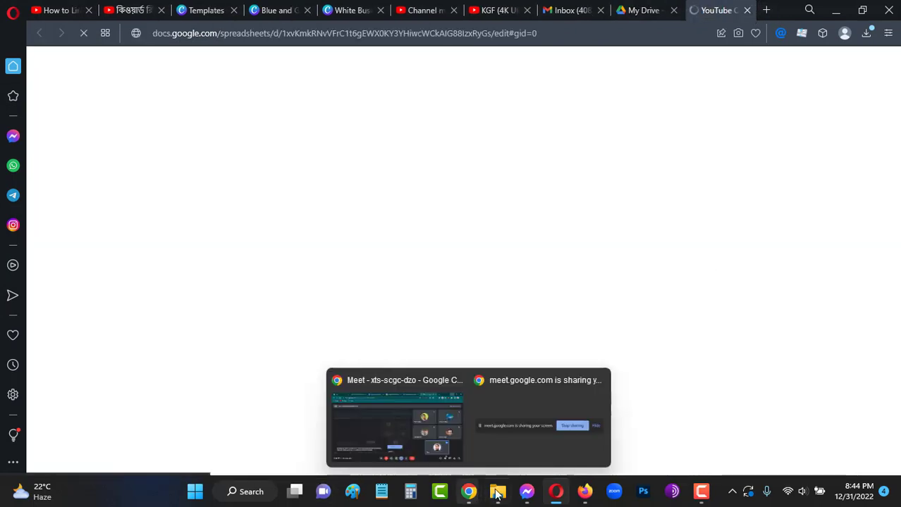
Check the Downloads folder for the saved YouTube logo image, and open the remove.bg website in a new browser tab.
click(497, 491)
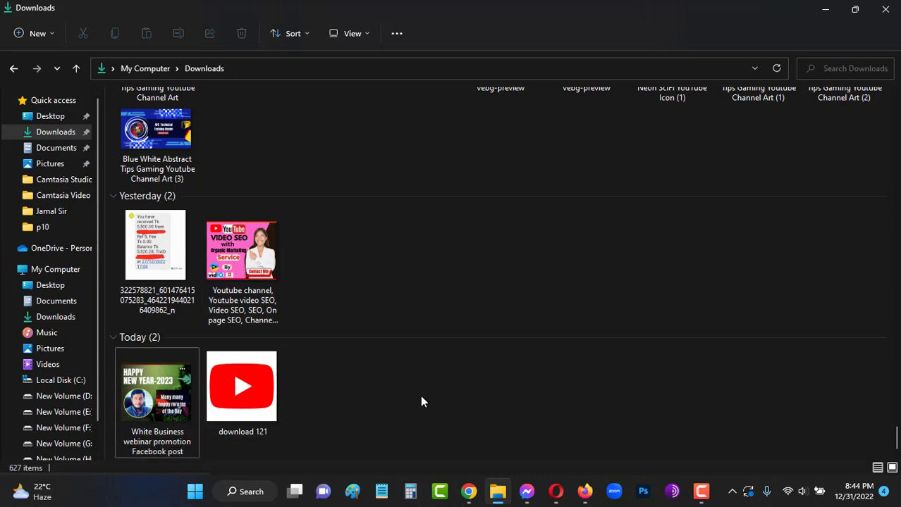
click(824, 10)
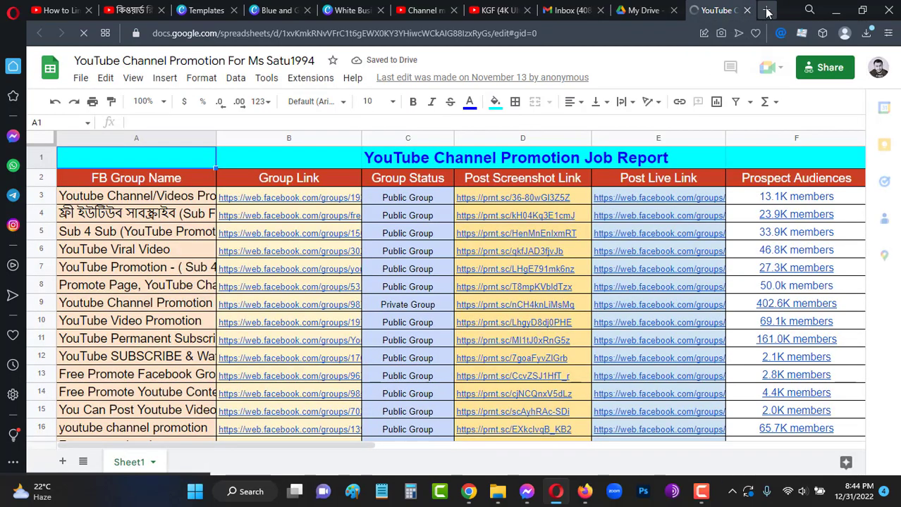
click(766, 10)
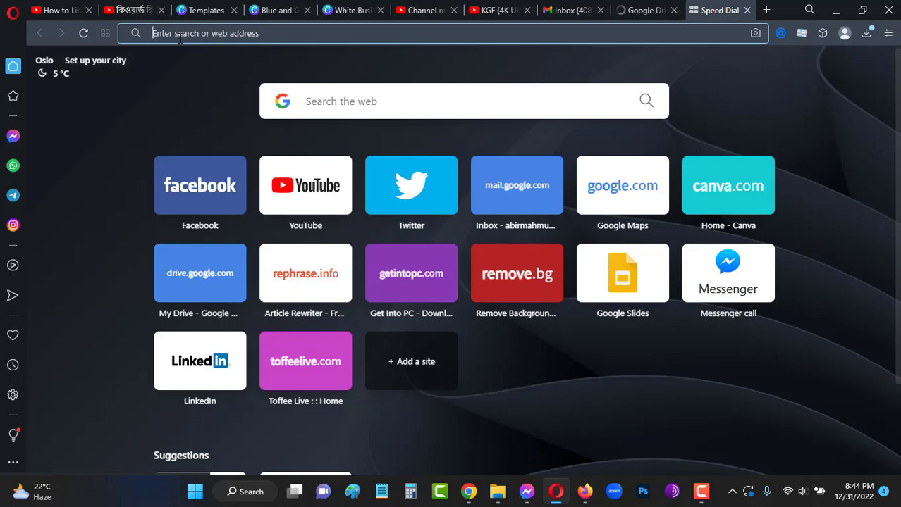
text(back)
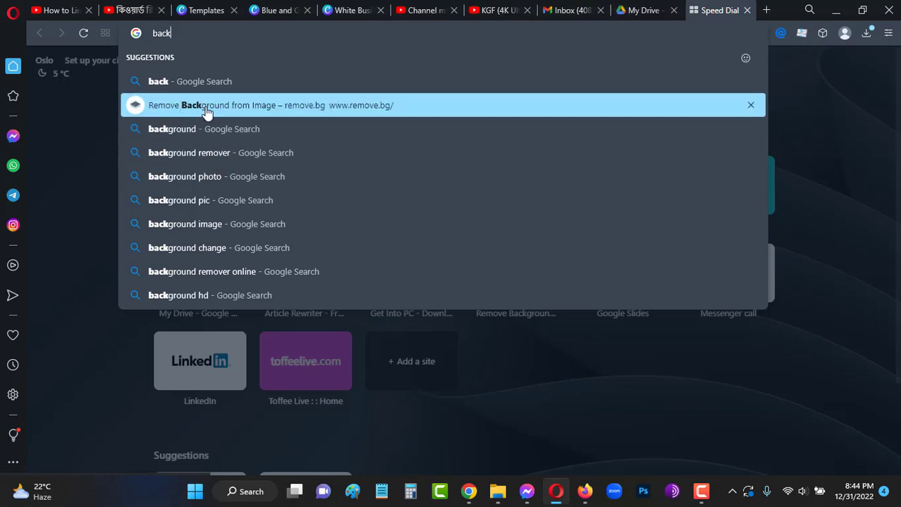
click(332, 119)
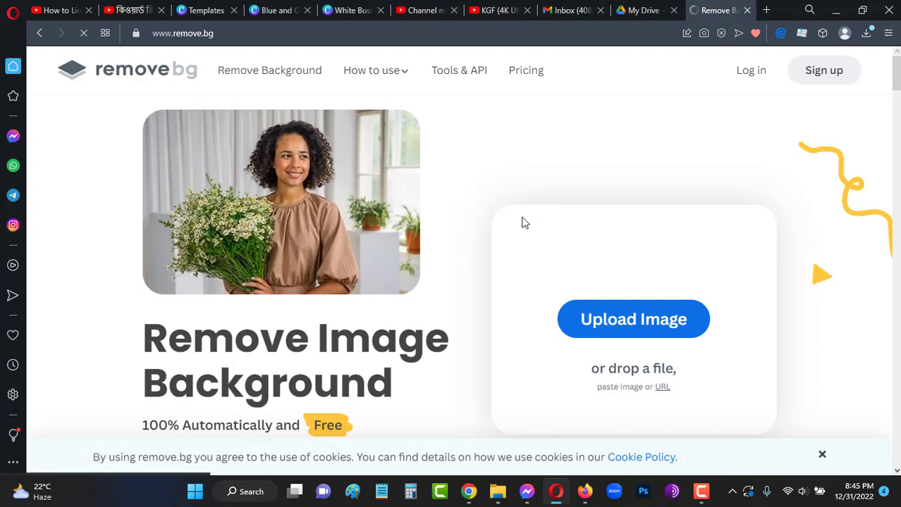
Upload "download 121" from Downloads to remove.bg and download the preview image with its background removed.
scroll(529, 221, down, 8)
scroll(585, 217, up, 6)
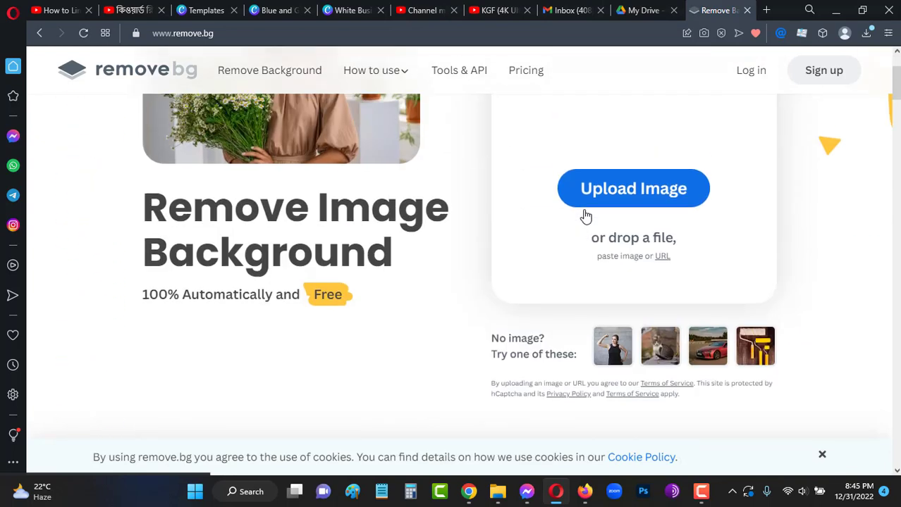
scroll(663, 258, up, 1)
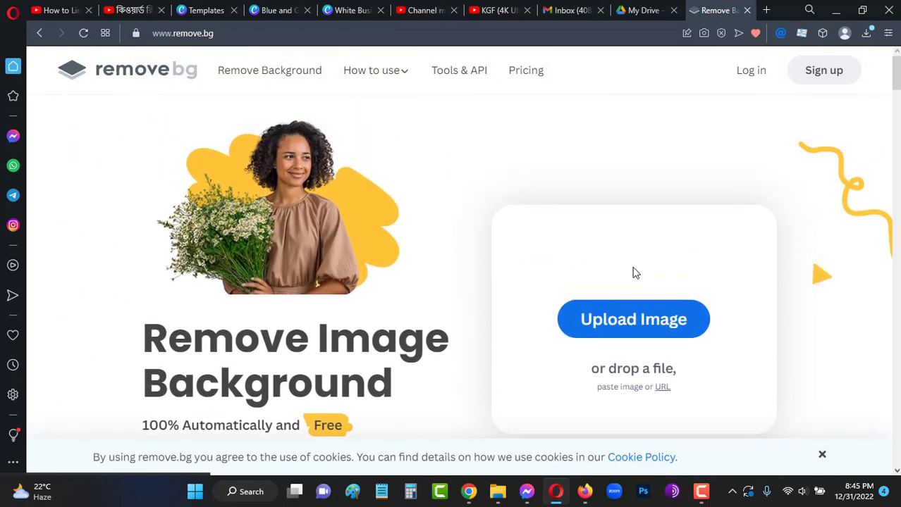
click(627, 325)
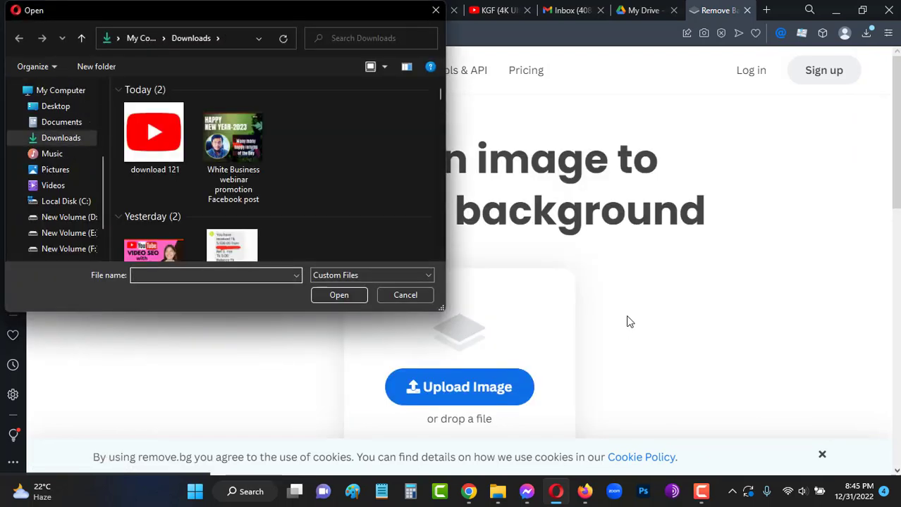
click(147, 133)
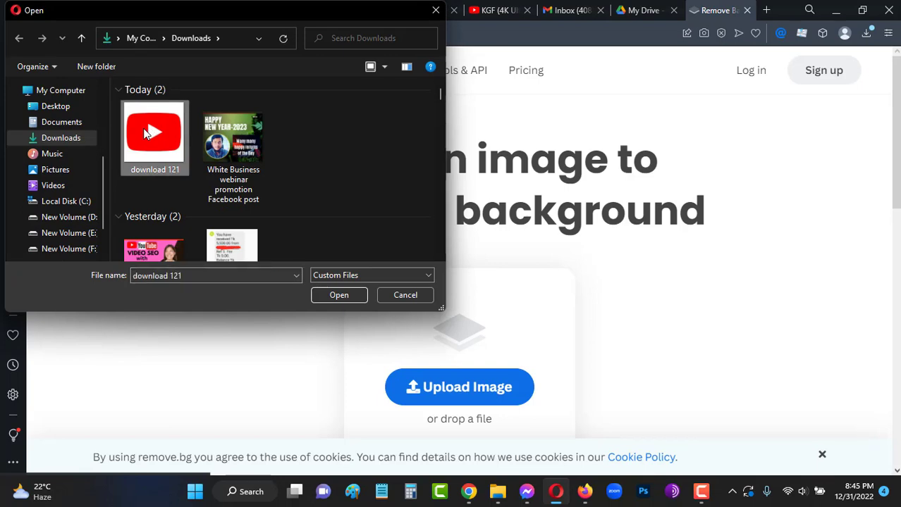
click(328, 295)
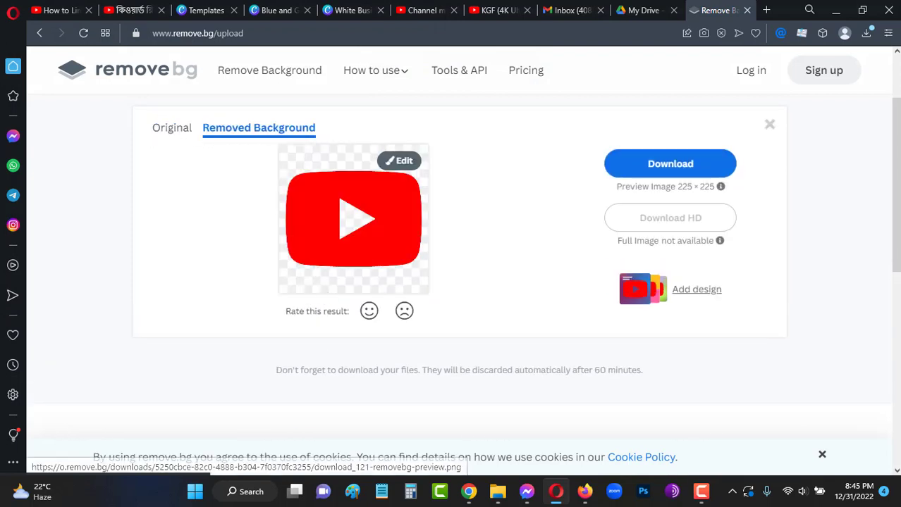
click(692, 163)
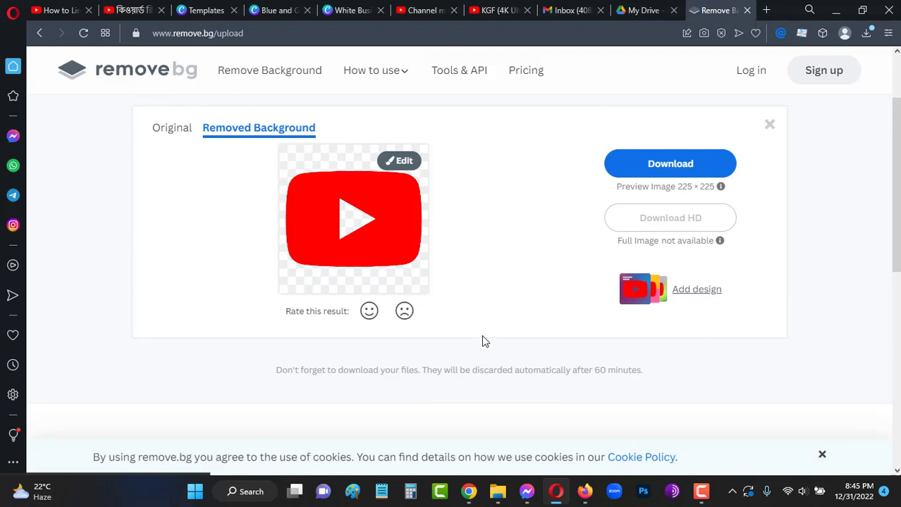
Check the Downloads folder for the background-removed logo file and return to the browser.
click(497, 491)
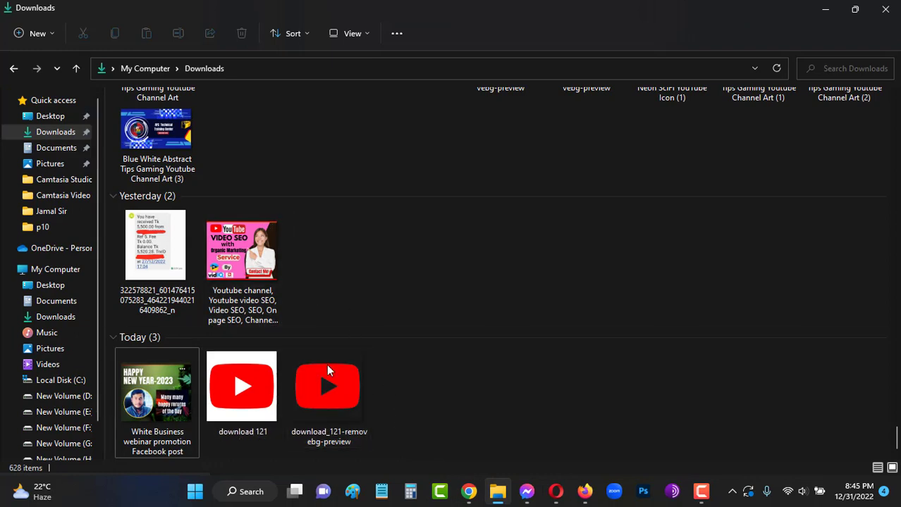
click(825, 10)
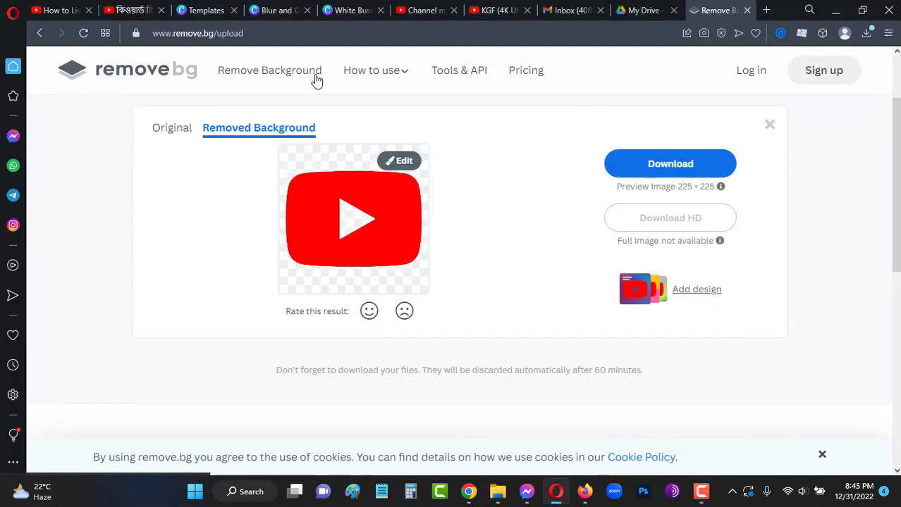
click(835, 10)
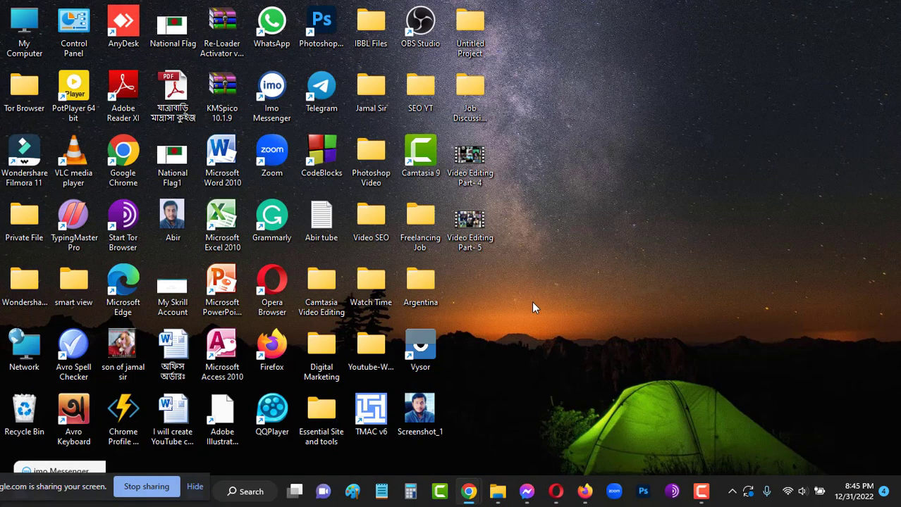
click(555, 492)
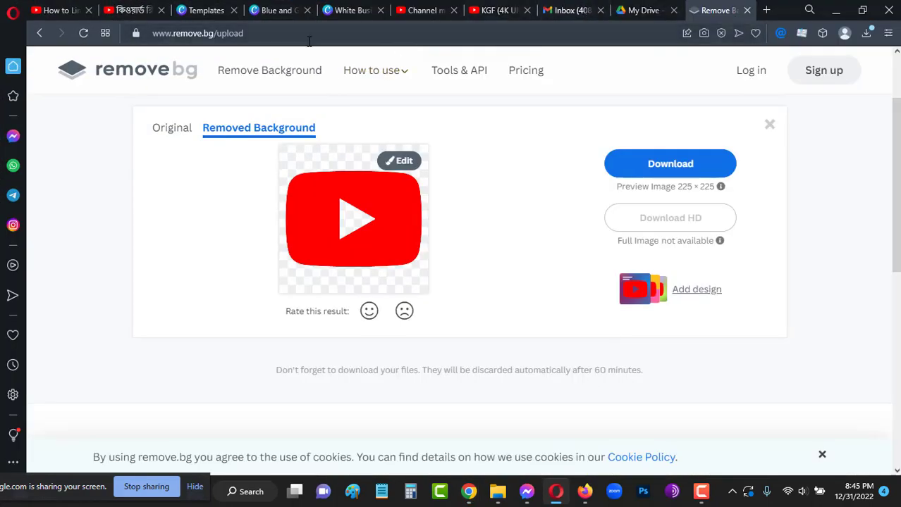
Switch to the Canva design, add the red play-button logo from the uploads, and shrink it to fit just above the orange bar.
click(275, 11)
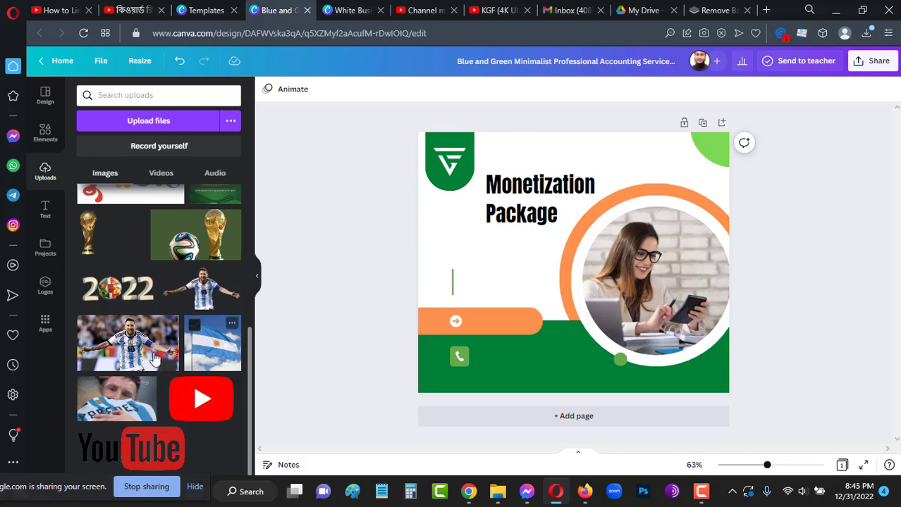
click(203, 401)
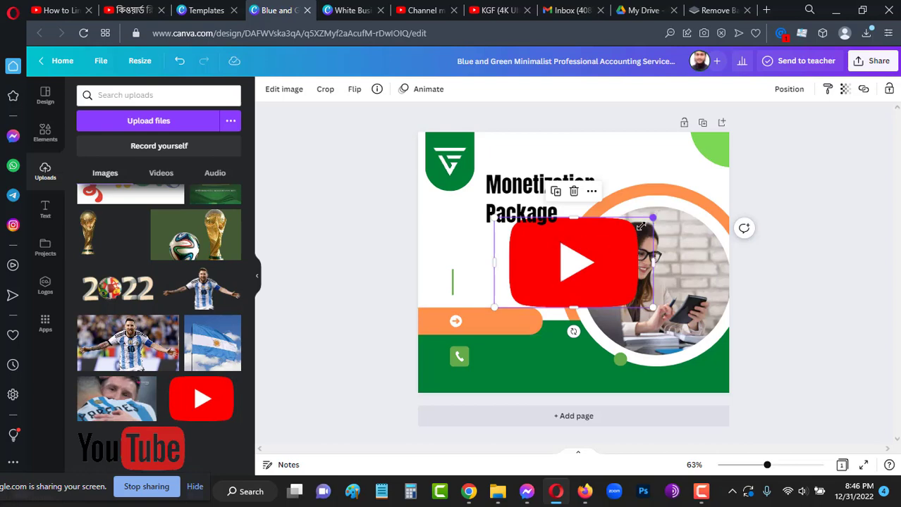
drag(639, 226, 464, 279)
drag(502, 305, 457, 282)
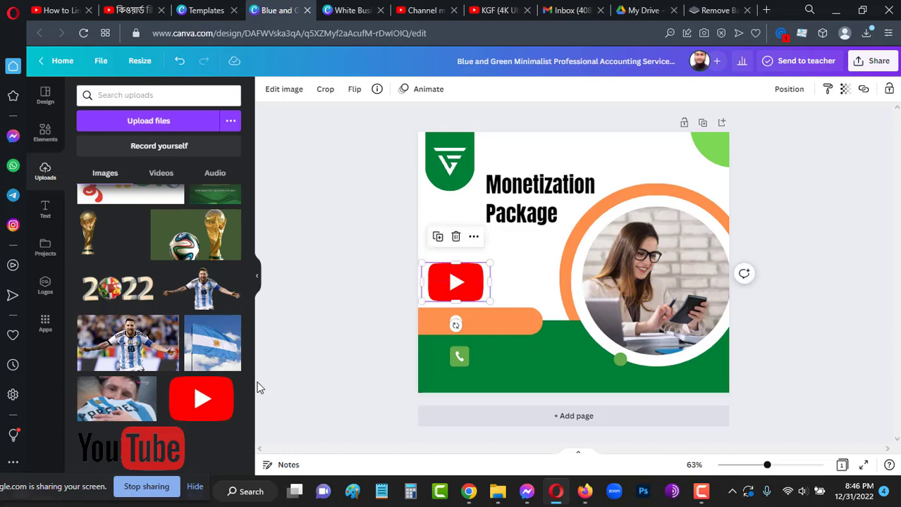
Add the uploaded YouTube wordmark, shrink it, and place it directly above the "Monetization Package" heading, aligned with its left edge.
click(150, 445)
drag(555, 275, 551, 171)
drag(494, 126, 547, 144)
drag(611, 159, 548, 149)
drag(484, 133, 522, 149)
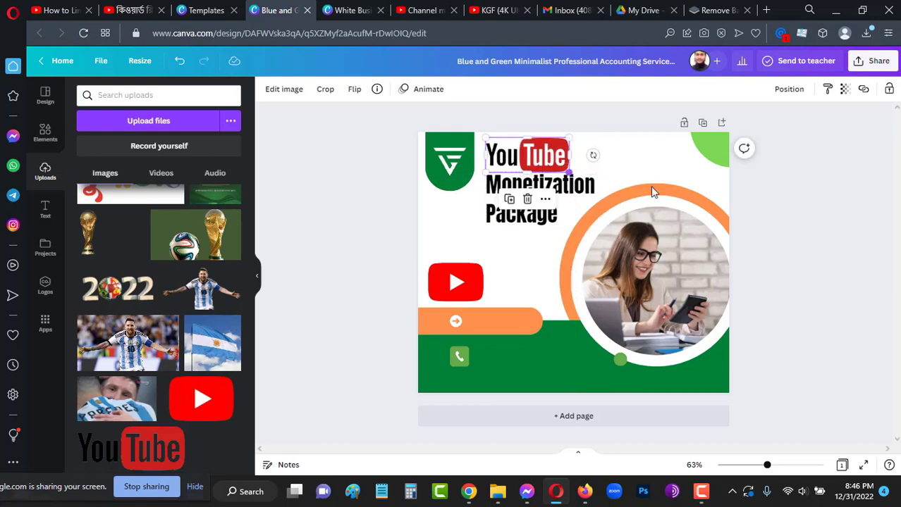
click(829, 246)
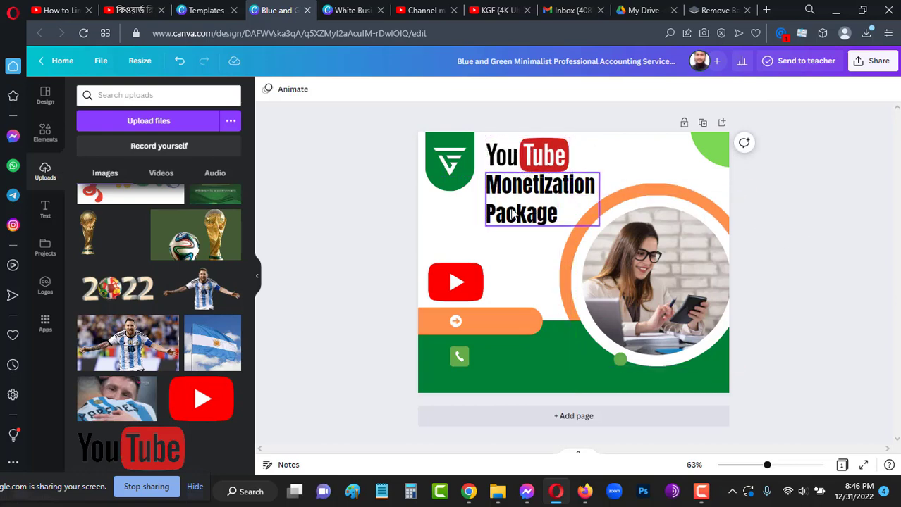
Move the "Monetization Package" heading slightly lower to leave a gap under the wordmark, and place the red play-button logo just beneath it.
drag(530, 206, 530, 217)
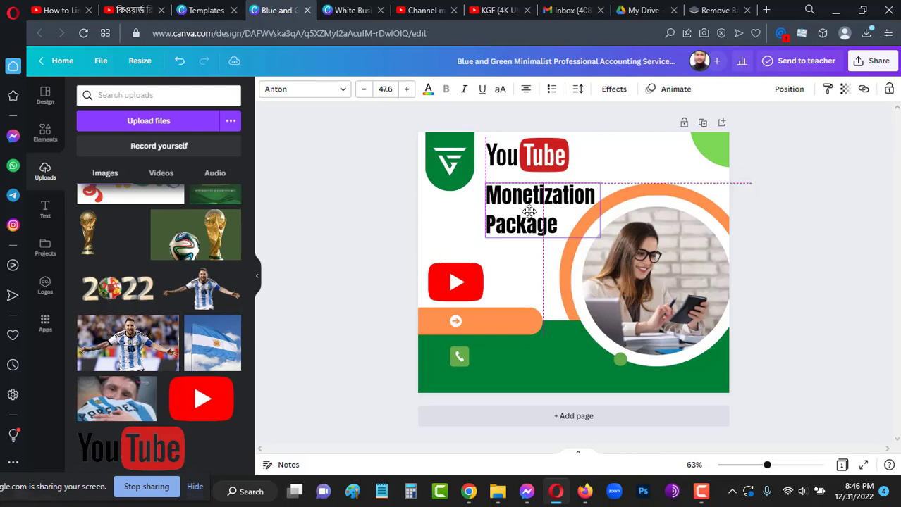
click(845, 234)
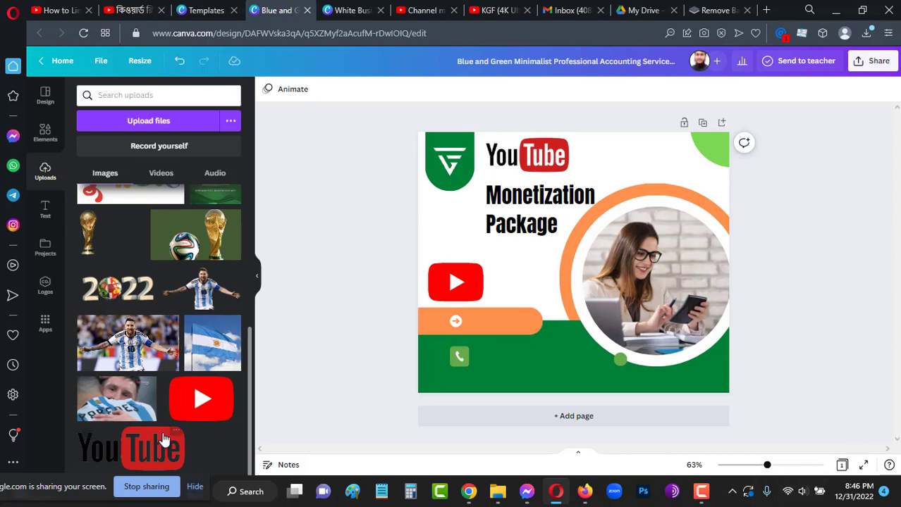
drag(455, 283, 507, 267)
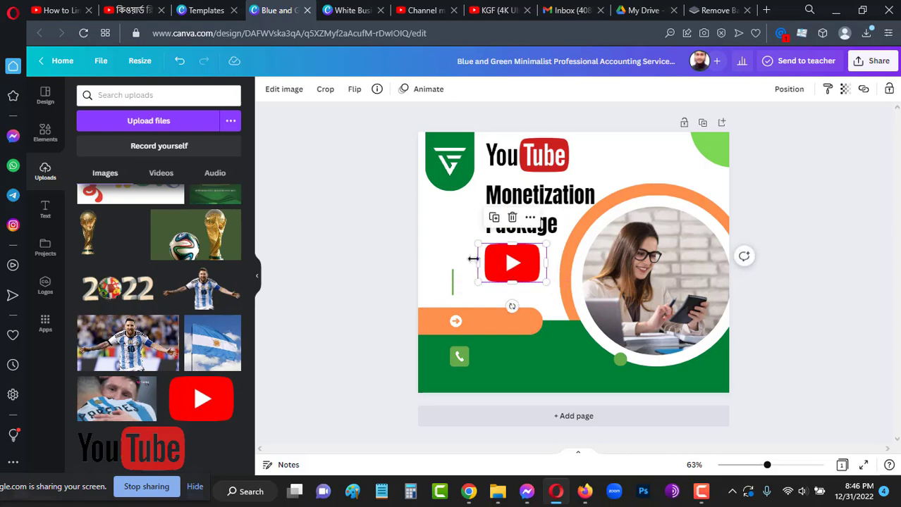
click(820, 284)
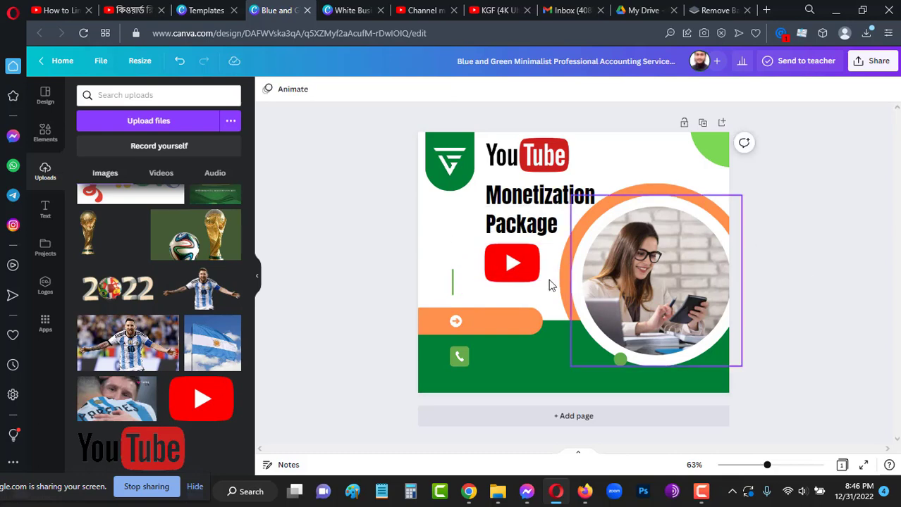
click(532, 222)
mouse_move(532, 222)
mouse_down()
mouse_move(465, 223)
mouse_move(534, 218)
mouse_up()
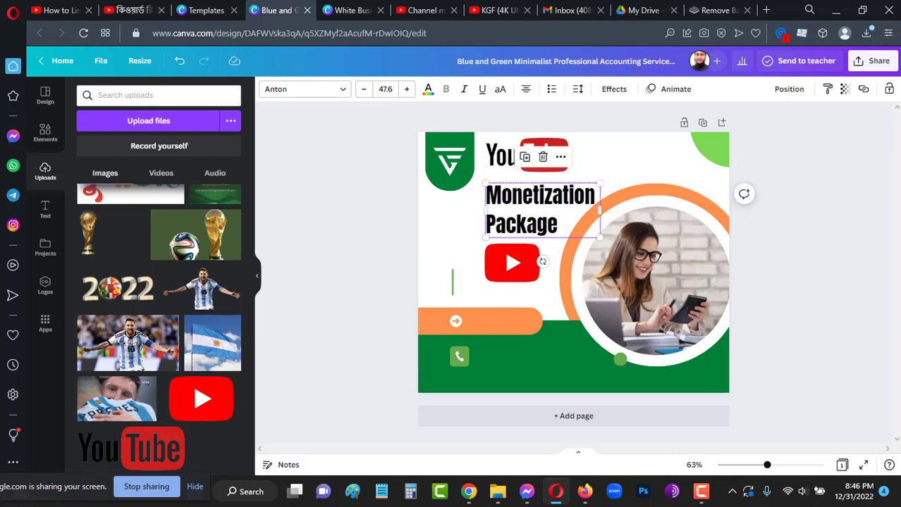
click(854, 262)
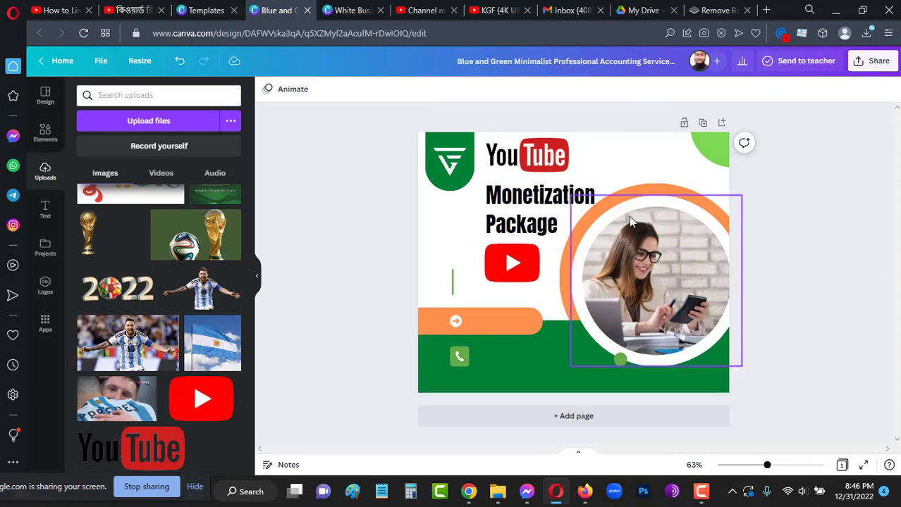
Try several reds on the green band across the base of the post, settling on the dark red from the wordmark's photo colors.
click(558, 367)
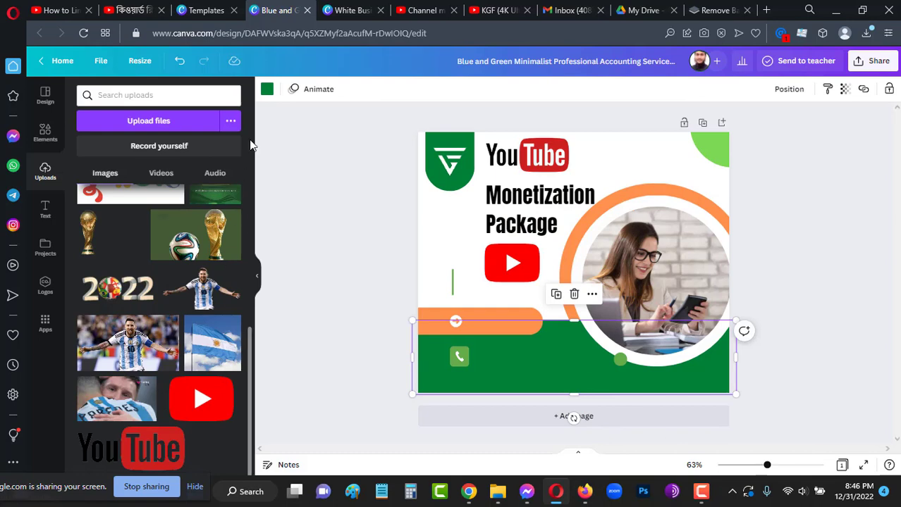
click(266, 90)
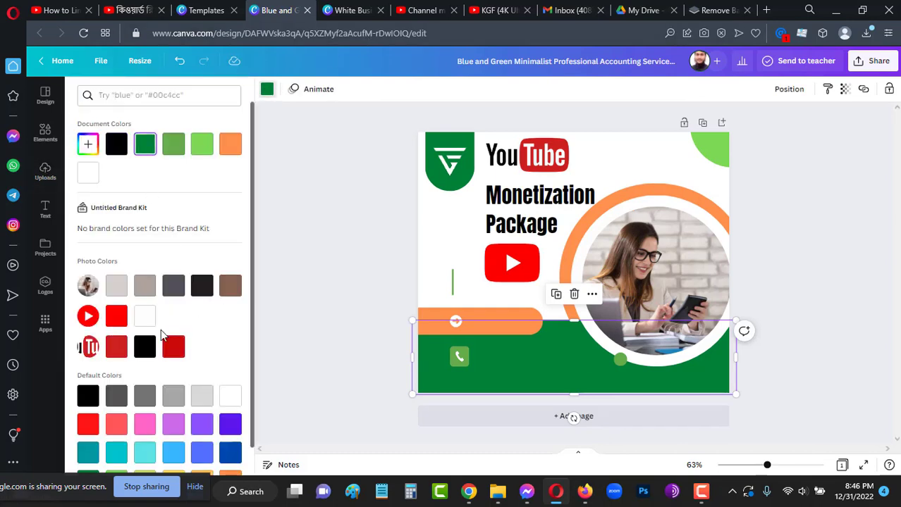
click(174, 347)
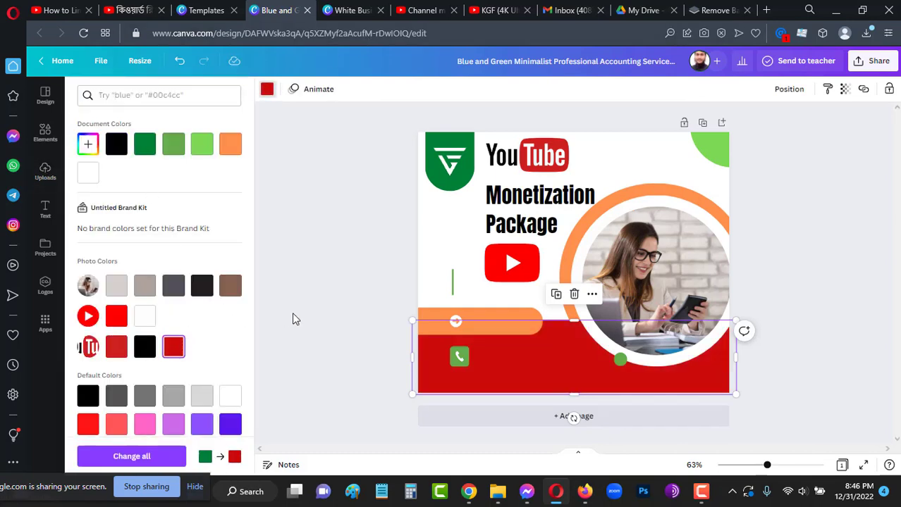
click(117, 316)
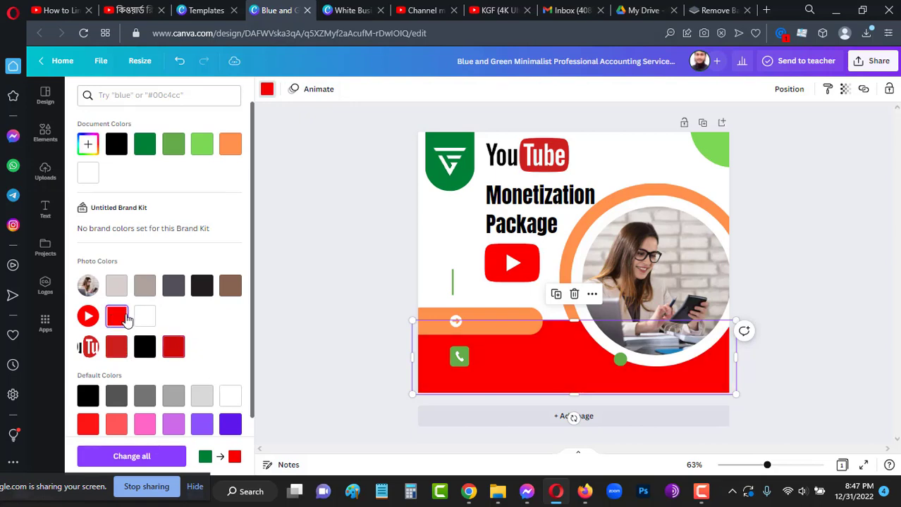
scroll(99, 395, down, 1)
click(90, 359)
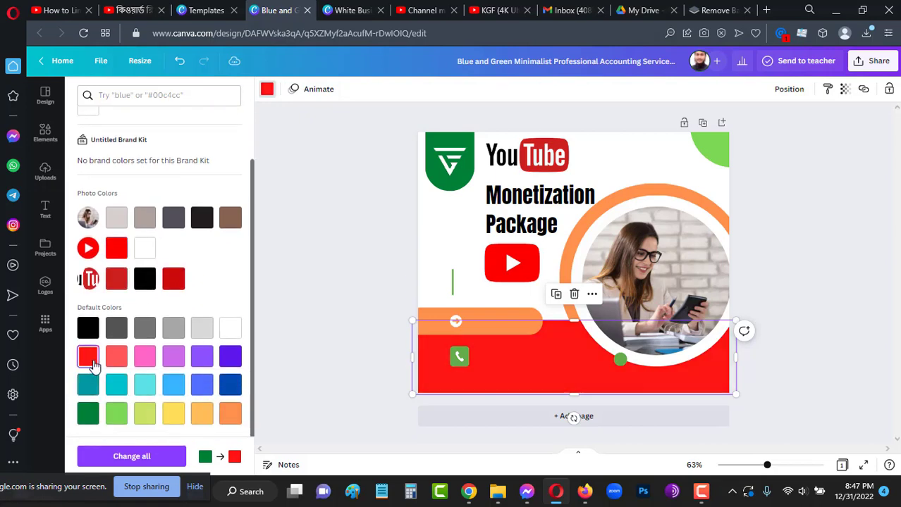
click(174, 282)
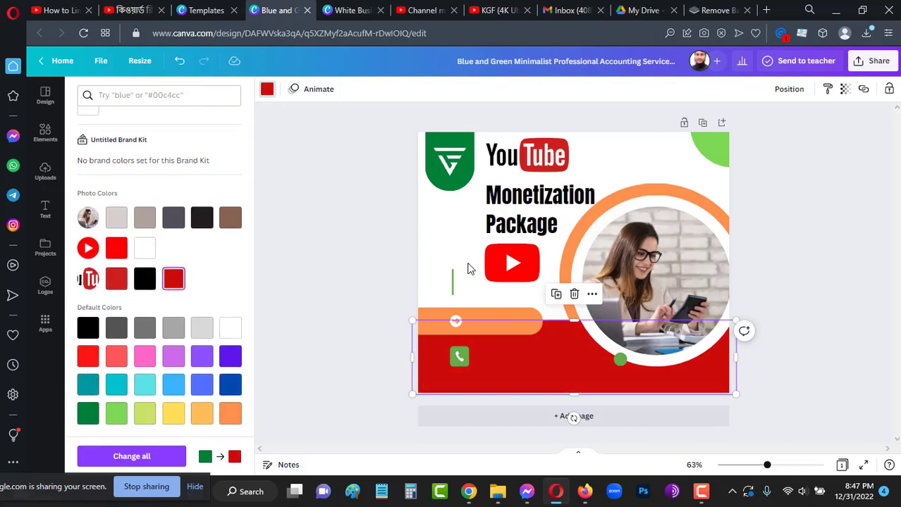
click(868, 264)
Recolor the orange rounded bar behind the arrow icon with the dark green document color.
click(535, 320)
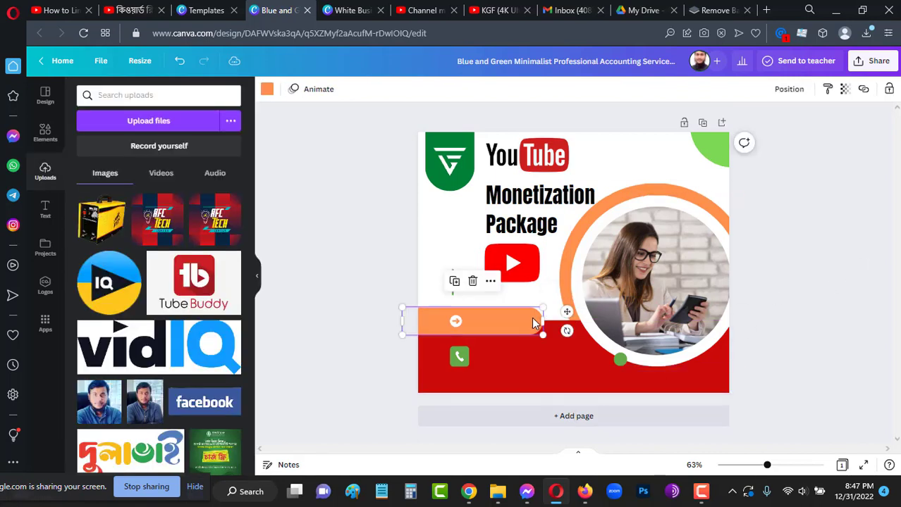
click(267, 91)
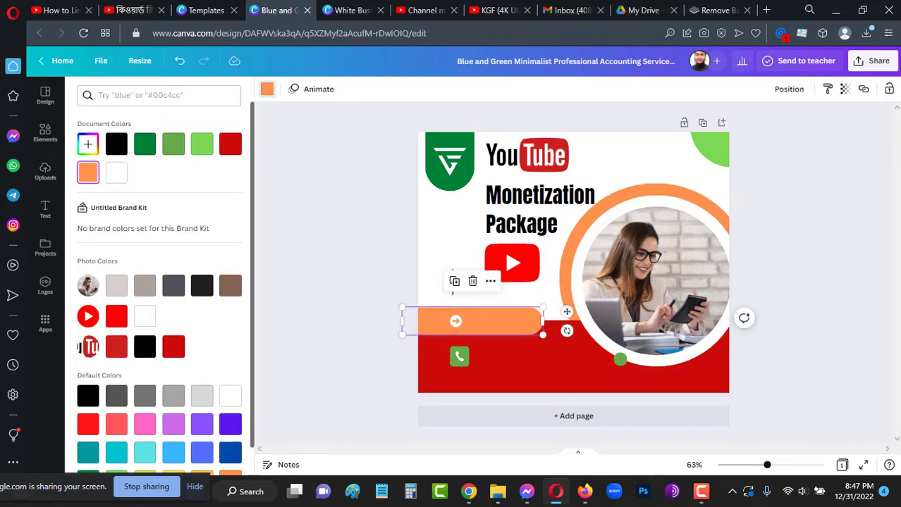
click(145, 145)
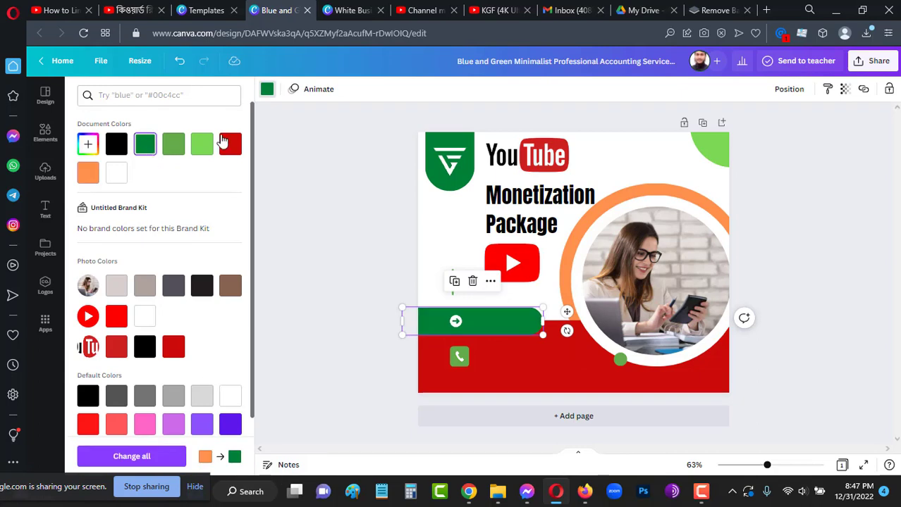
Deselect the green bar and add a subheading text box to the post.
click(849, 213)
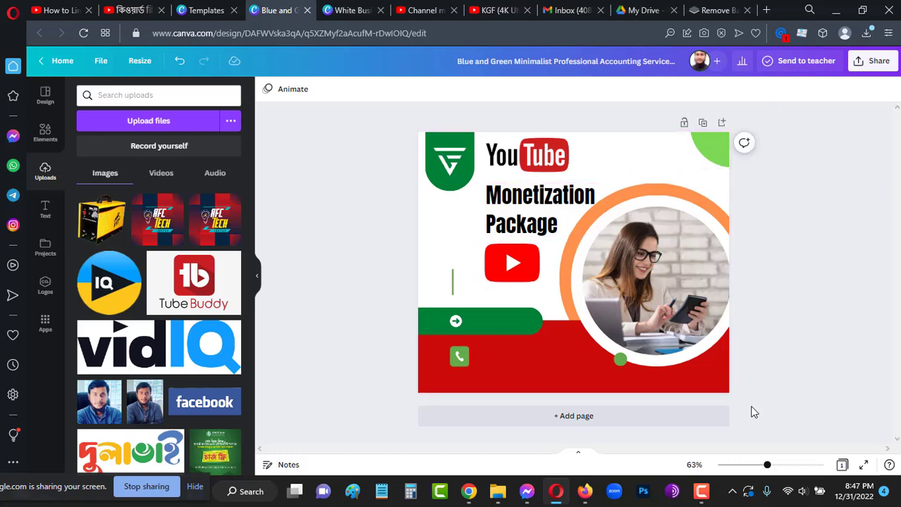
scroll(105, 257, down, 5)
scroll(106, 257, up, 5)
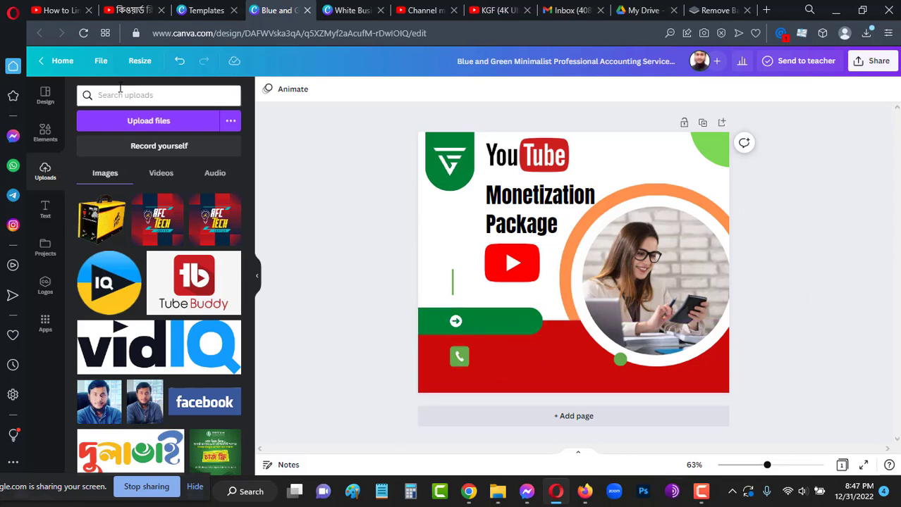
click(44, 210)
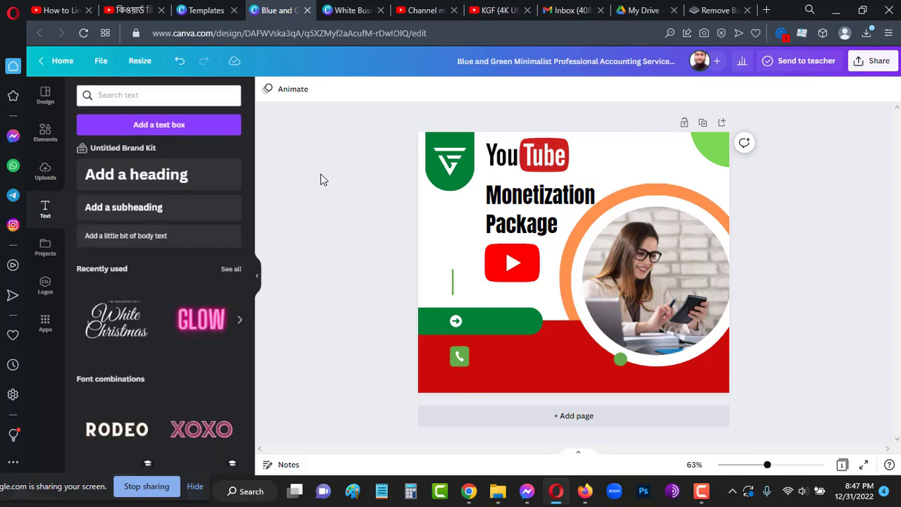
click(138, 209)
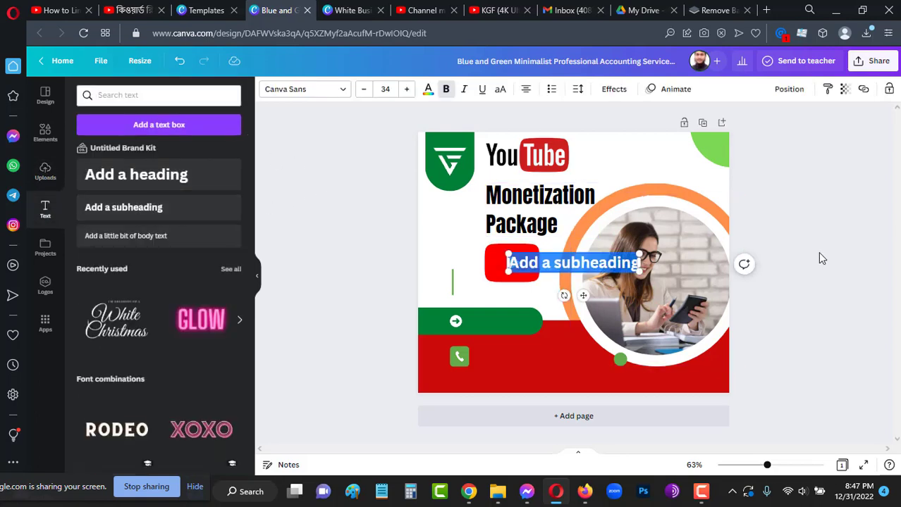
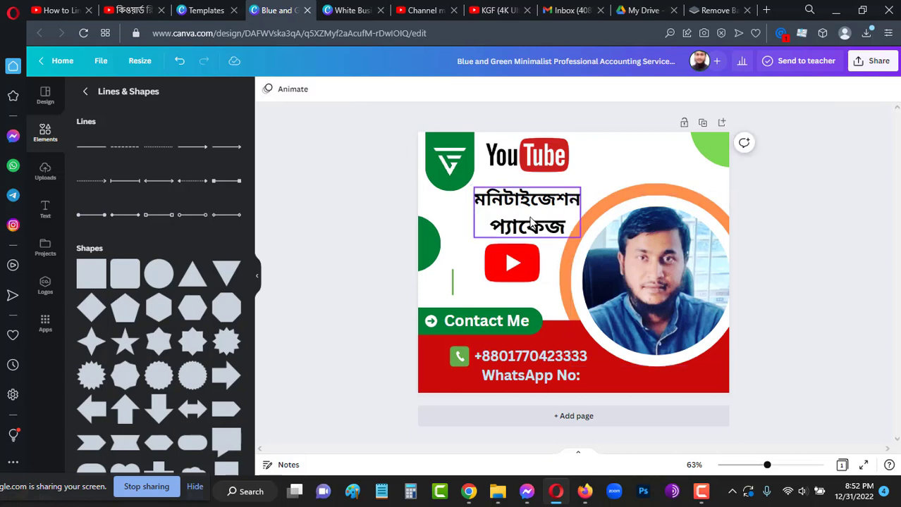
Move the Bengali heading "মনিটাইজেশন প্যাকেজ" slightly up, closer to the YouTube wordmark.
click(575, 216)
click(819, 251)
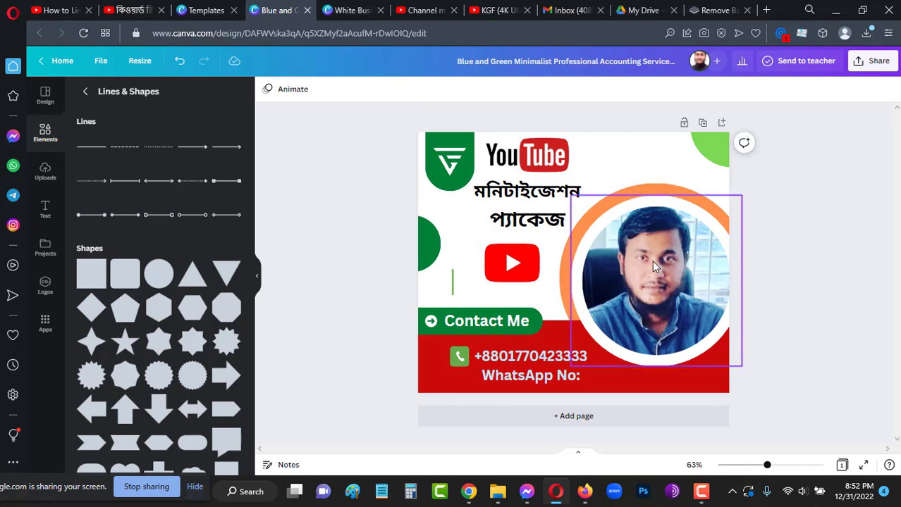
Replace "Contact Me" on the green bar with "যোগাযোগ করুনঃ" and shift the arrow icon slightly left to make room.
click(516, 327)
click(523, 322)
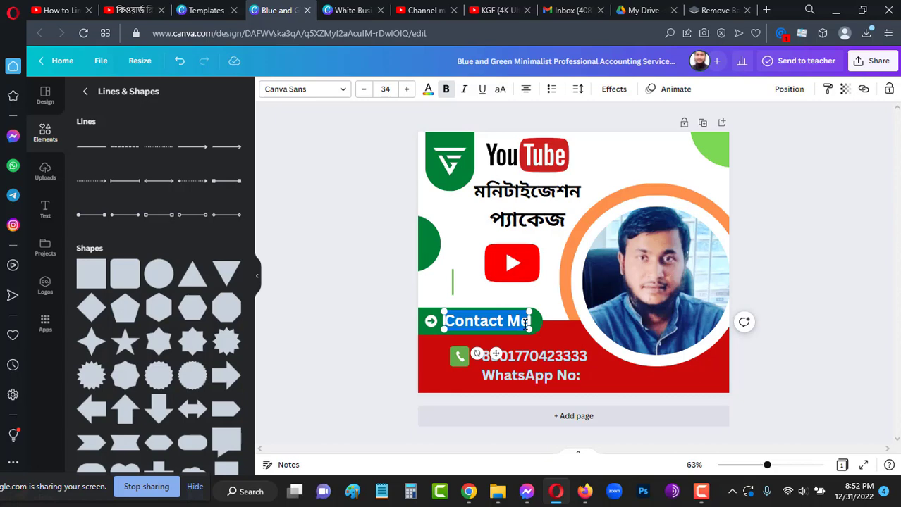
text(যো)
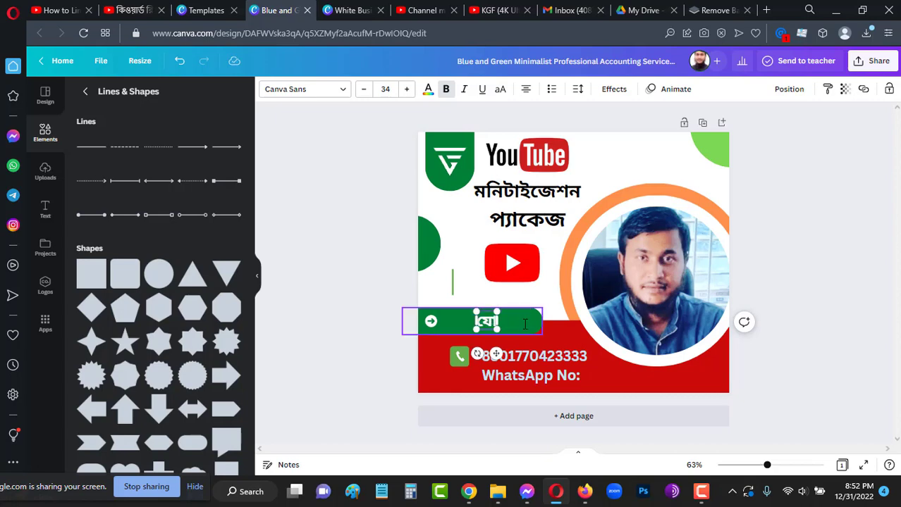
text(গা)
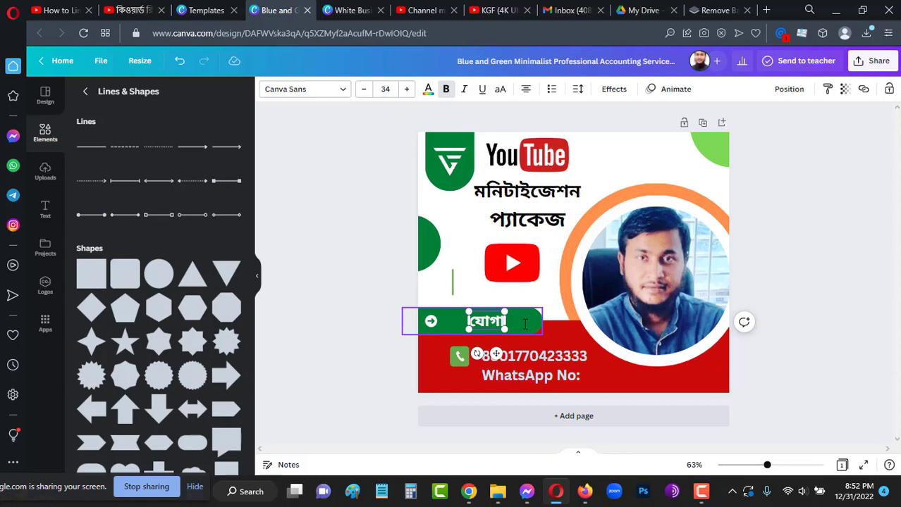
text(যোগ)
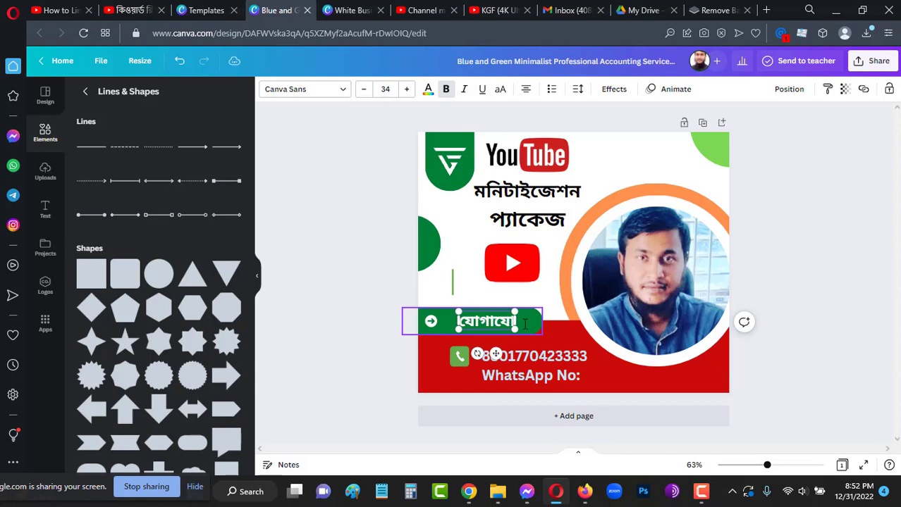
text(গ)
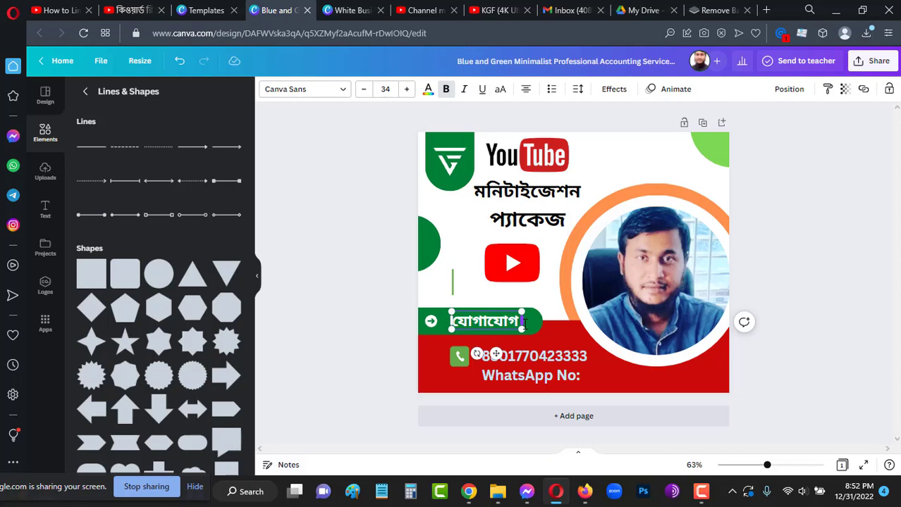
text( করুন)
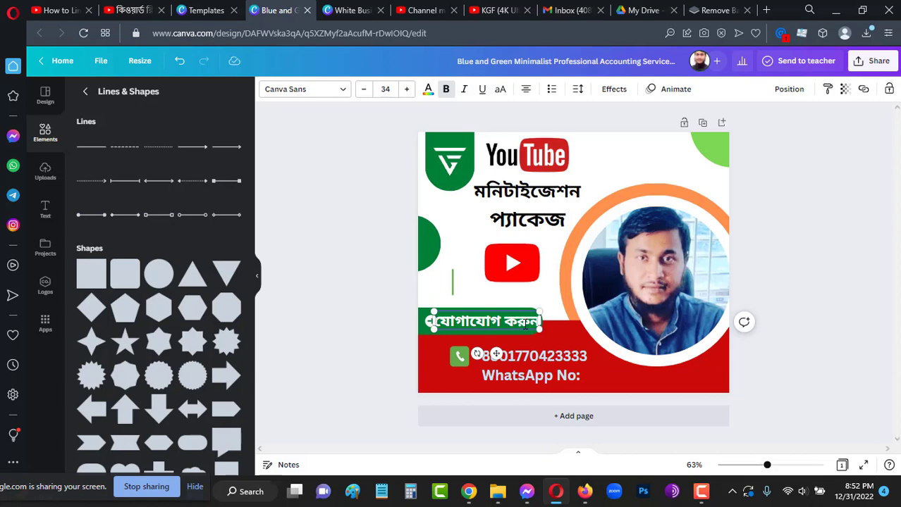
text(ঃ)
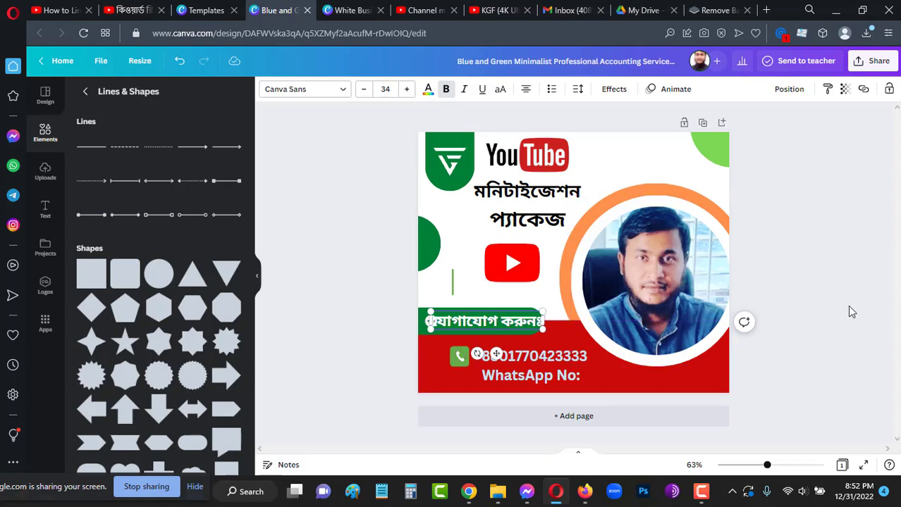
click(857, 303)
click(429, 326)
drag(429, 326, 423, 325)
Reduce the "যোগাযোগ করুনঃ" text to size 30 and align it vertically with the arrow icon inside the green bar.
click(510, 324)
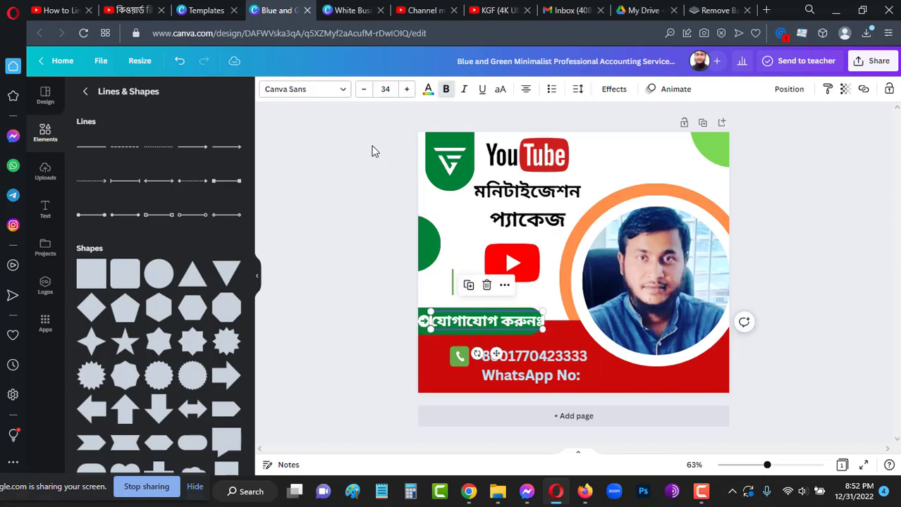
click(363, 89)
click(363, 89)
click(364, 88)
click(363, 89)
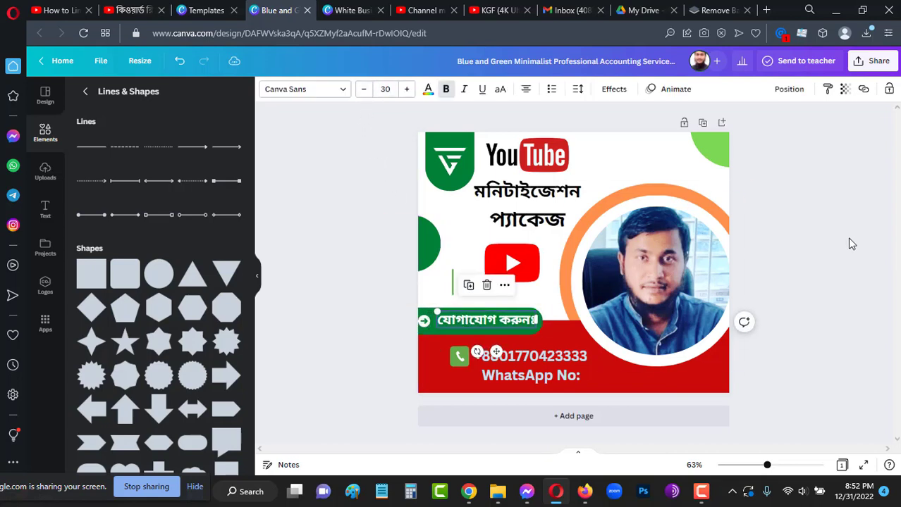
click(857, 272)
click(514, 322)
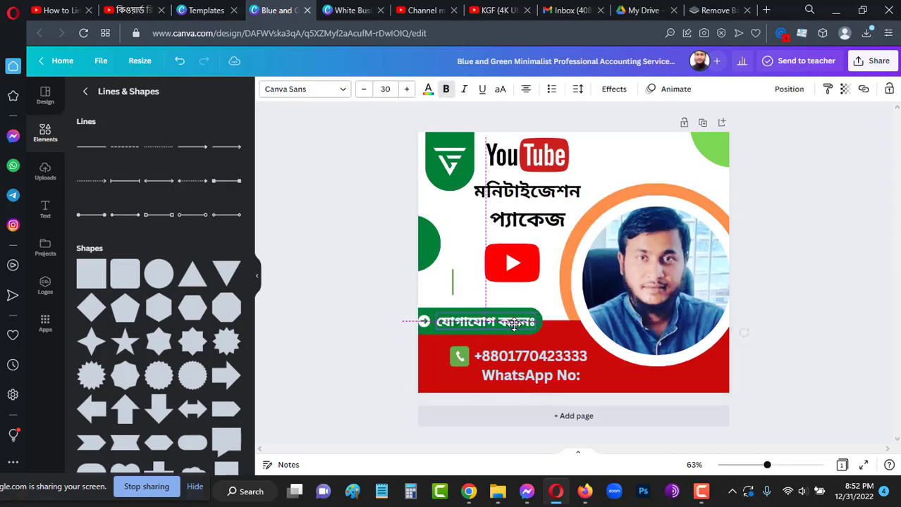
click(801, 306)
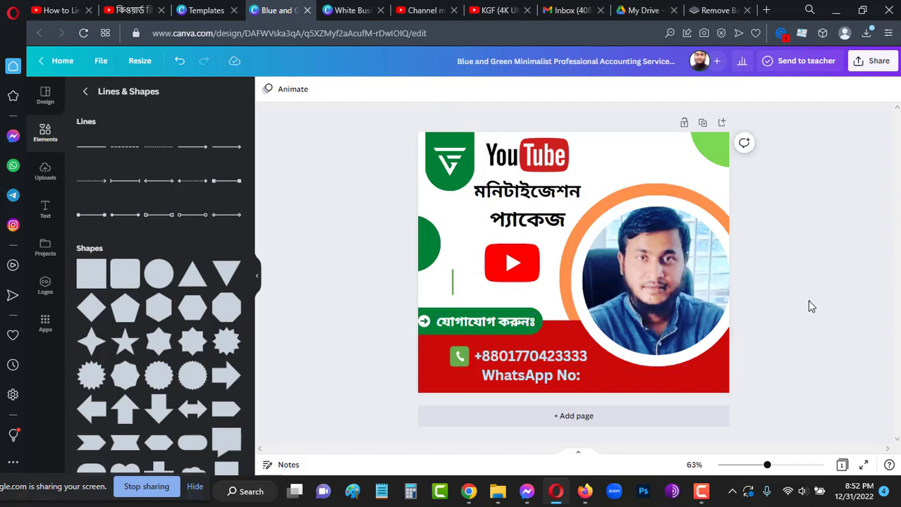
Recolor the short vertical green line above the bar with the dark red from the wordmark's photo colors.
click(452, 282)
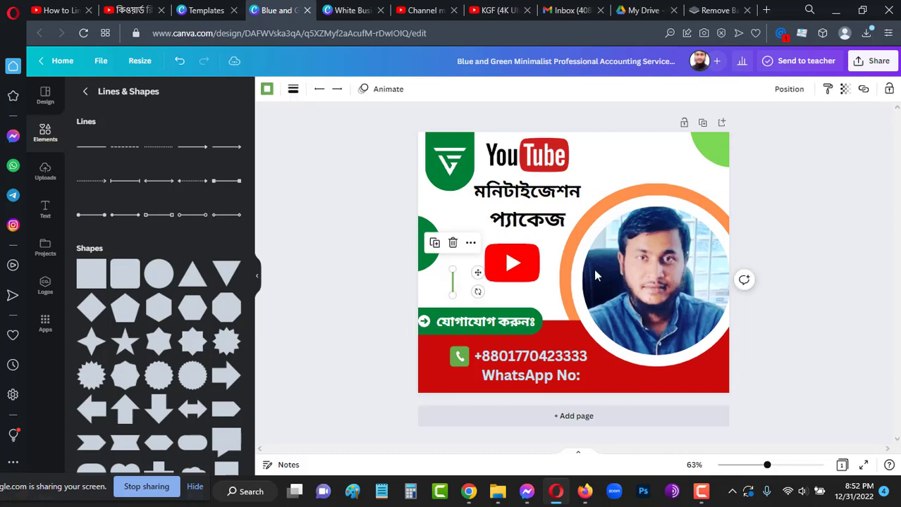
click(440, 305)
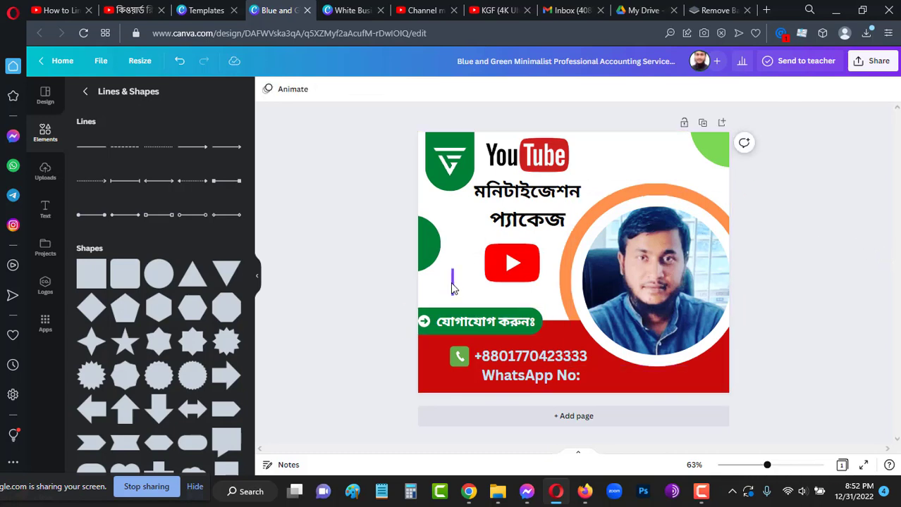
click(451, 279)
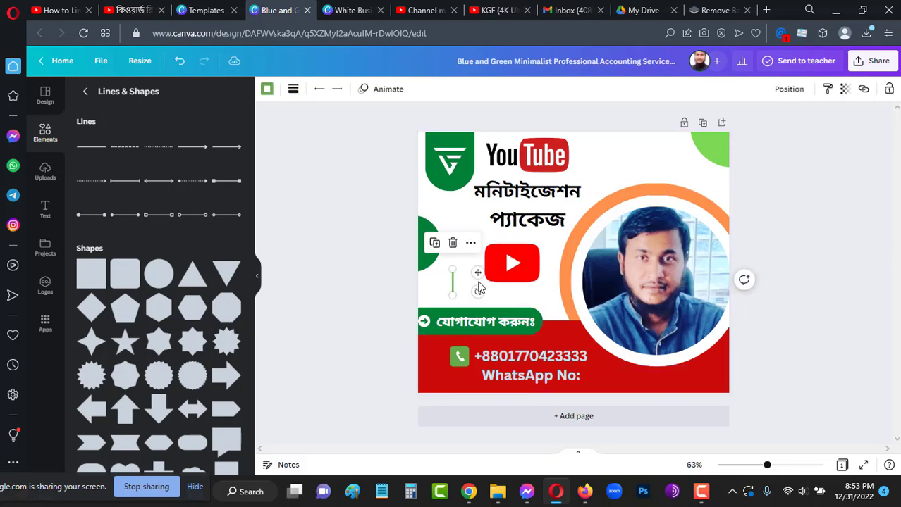
click(267, 89)
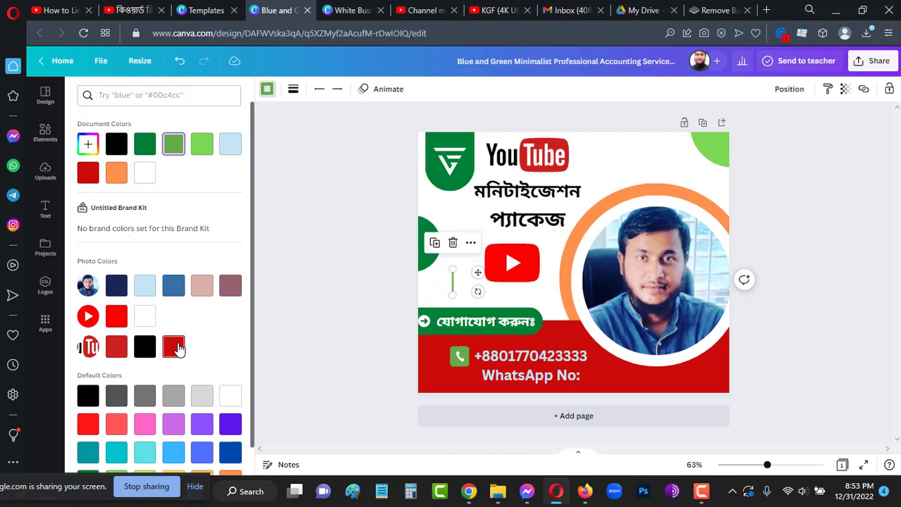
click(174, 346)
click(847, 240)
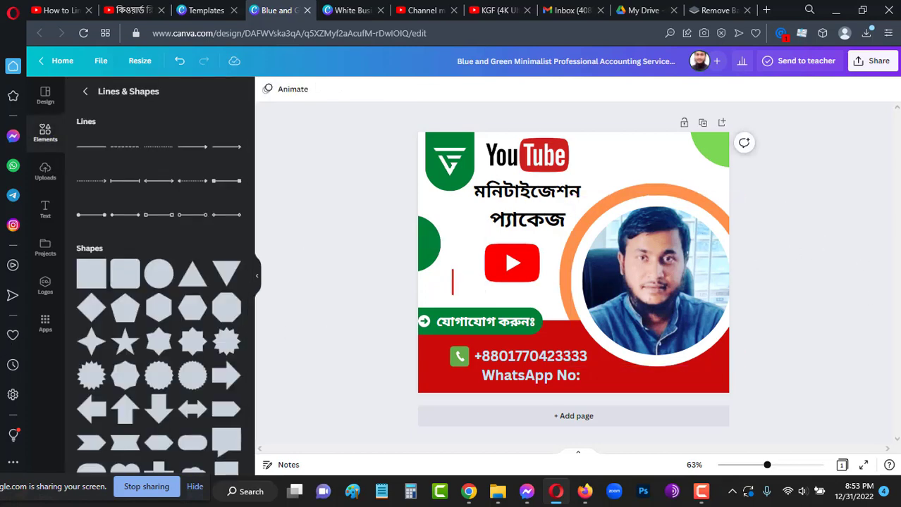
Download the finished post as a PNG file.
click(883, 63)
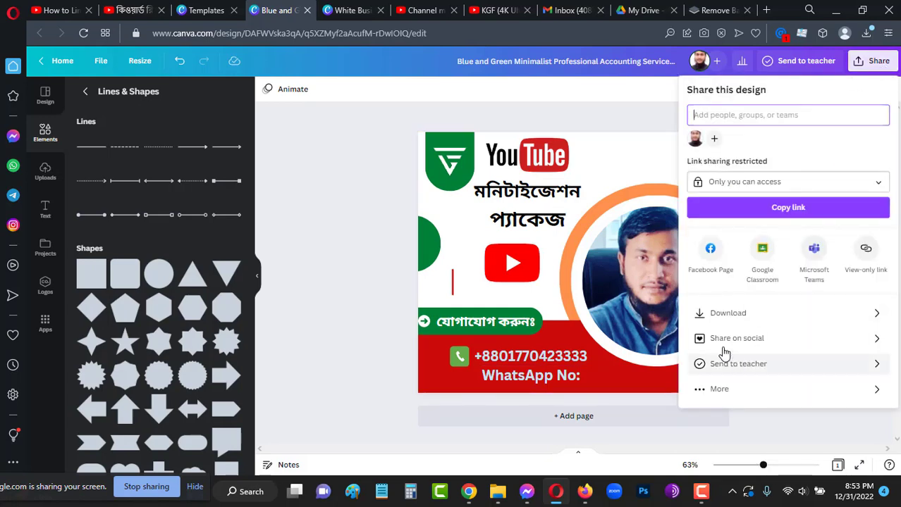
click(784, 319)
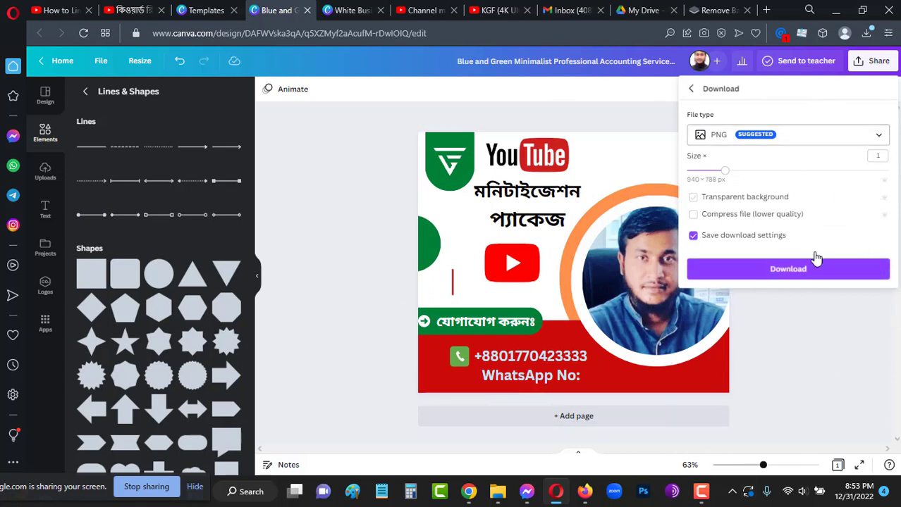
click(827, 270)
double_click(745, 140)
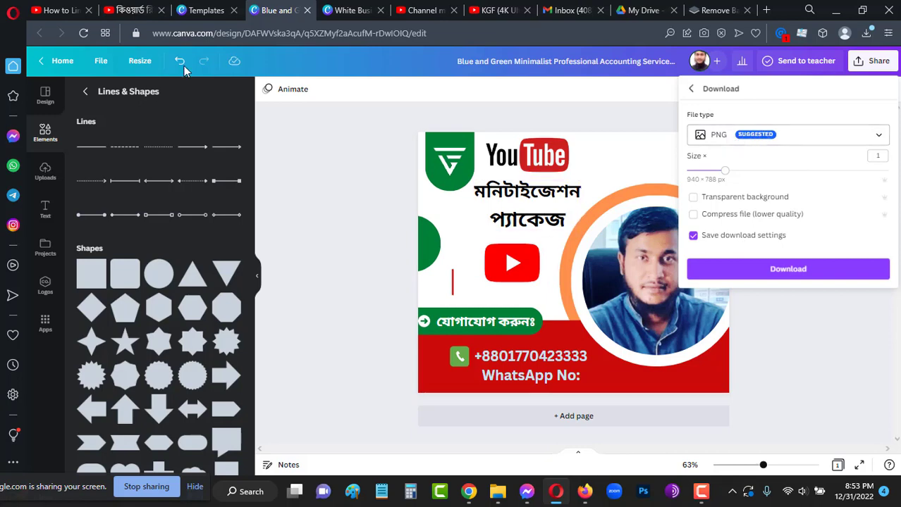
click(879, 138)
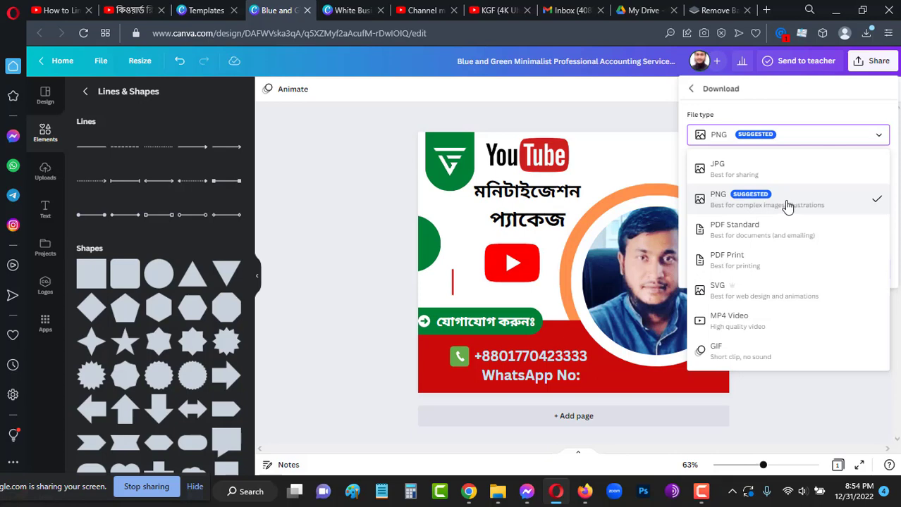
click(787, 204)
click(812, 273)
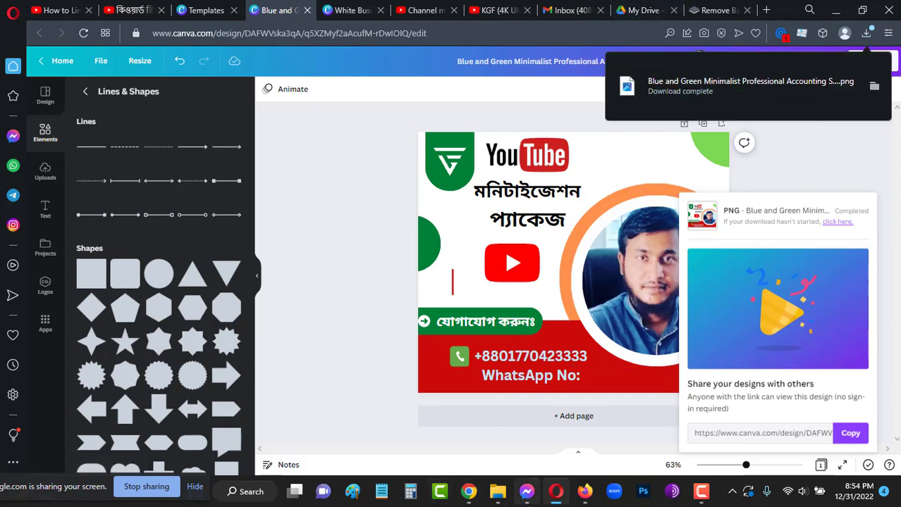
Switch to the Downloads folder in File Explorer and copy the new Blue and Green Minimalist image together with the White Business webinar promotion image.
click(509, 409)
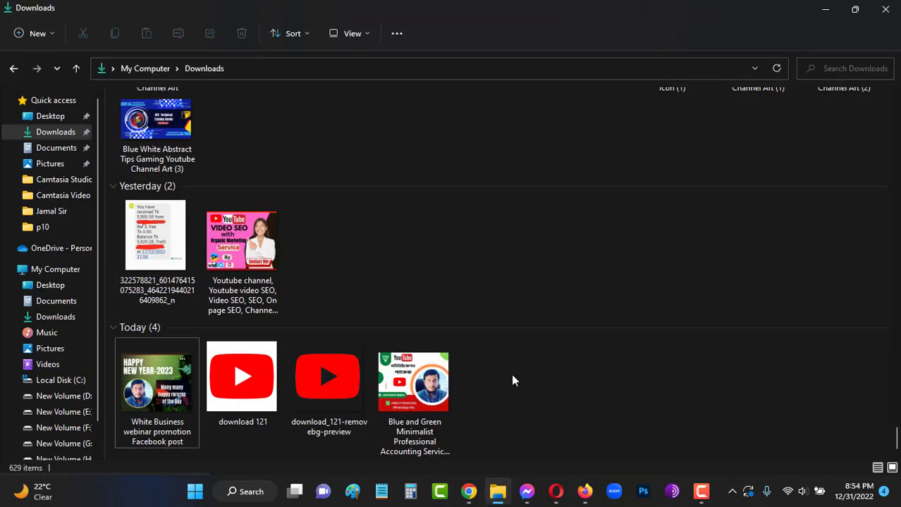
click(421, 381)
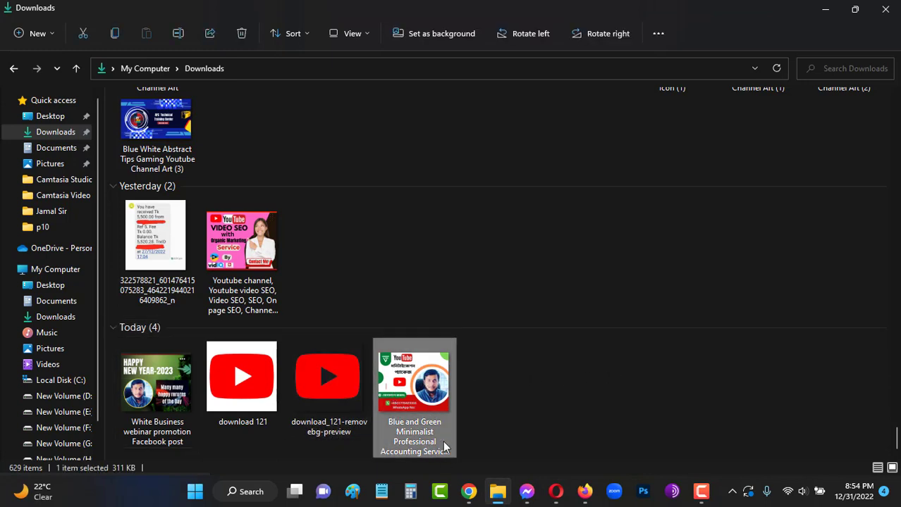
ctrl+click(176, 391)
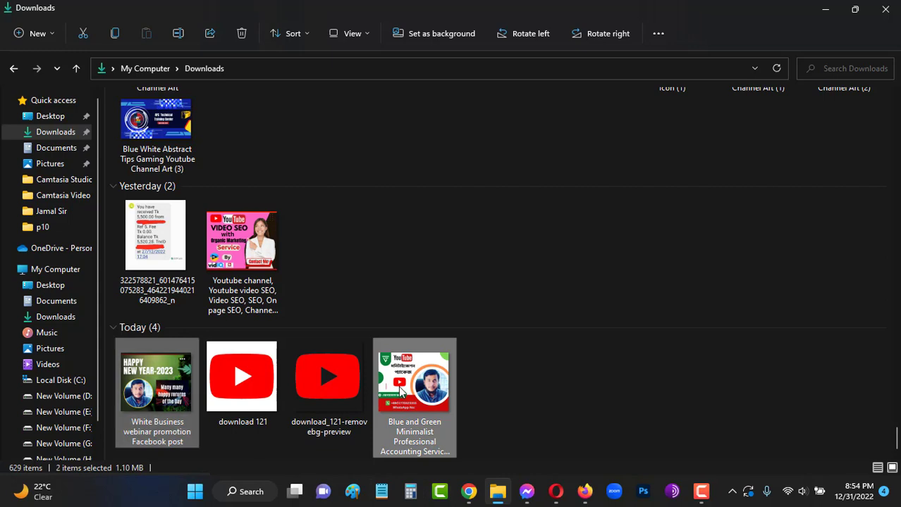
right_click(400, 391)
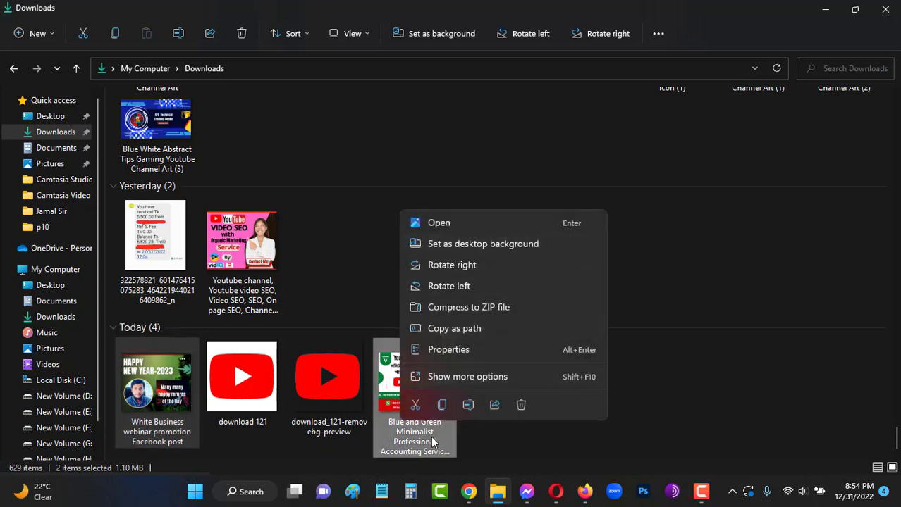
click(436, 410)
Switch to Messenger, send both copied images to the Digital Marketing Help group chat, and return to the Canva design.
click(556, 491)
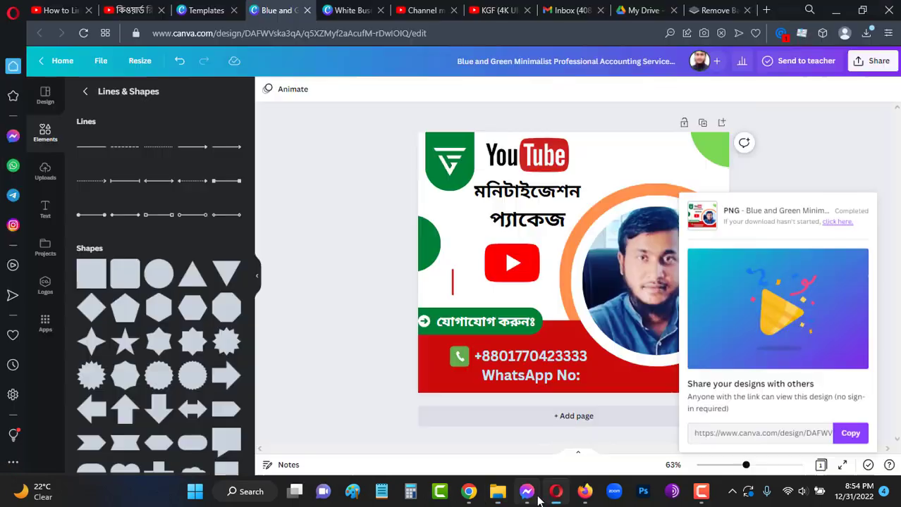
click(527, 492)
click(359, 454)
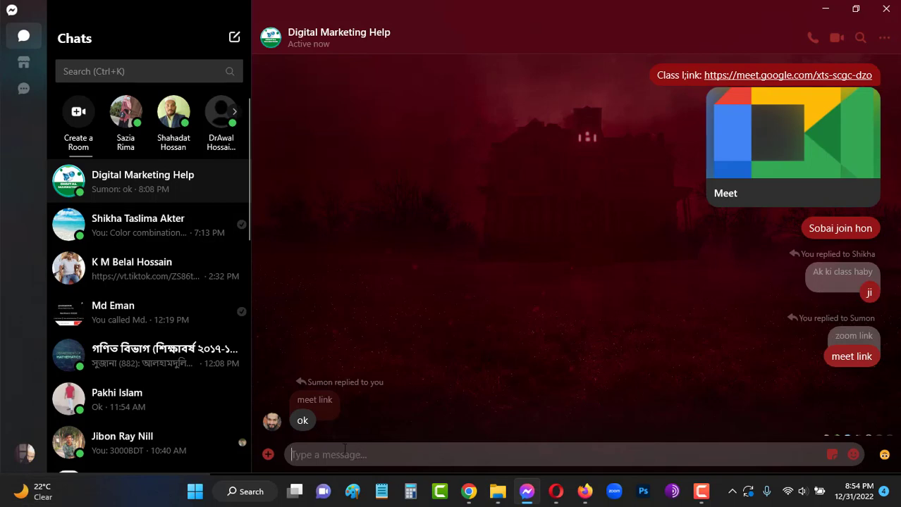
key(ctrl+v)
key(ctrl+v)
key(Return)
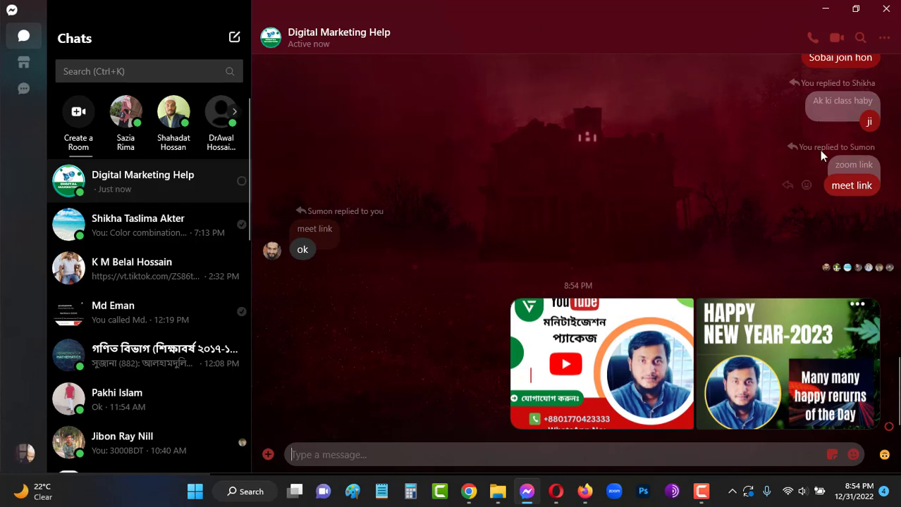
click(831, 12)
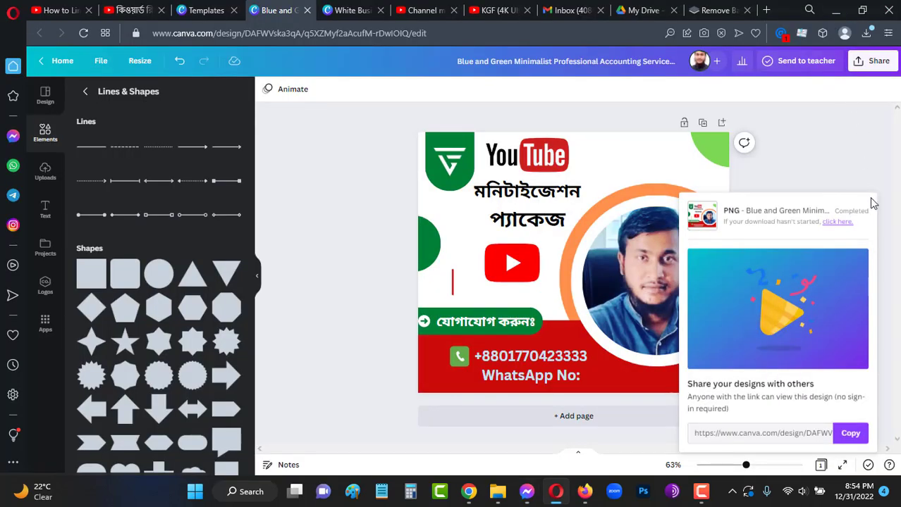
Dismiss the download notice, close both finished design tabs, and return to the Canva Templates page.
click(857, 126)
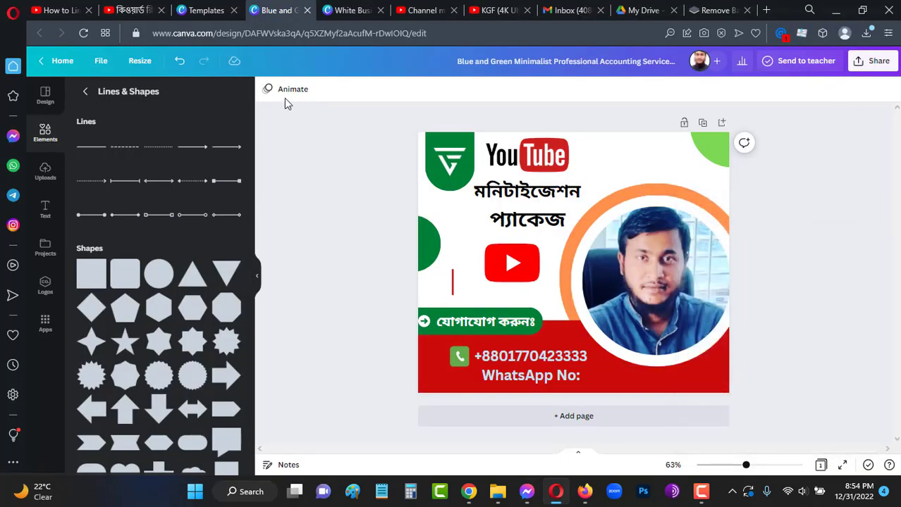
click(381, 14)
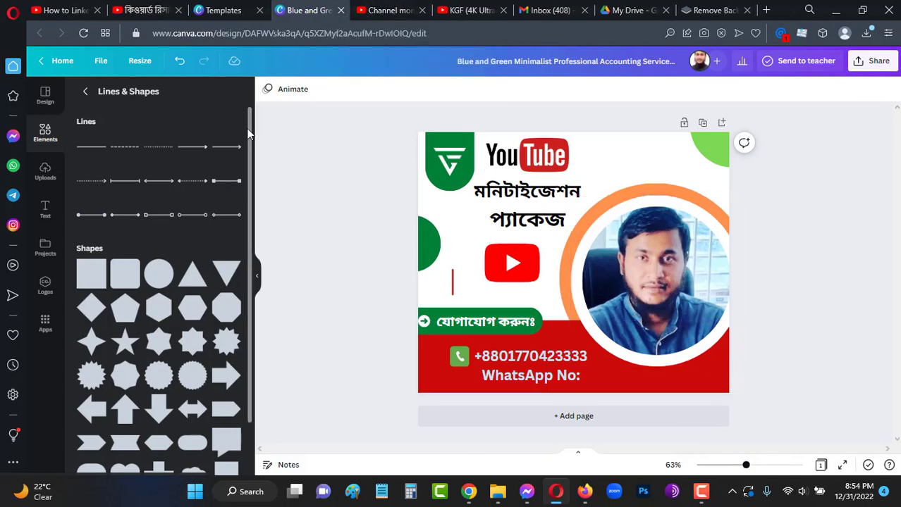
key(ctrl+w)
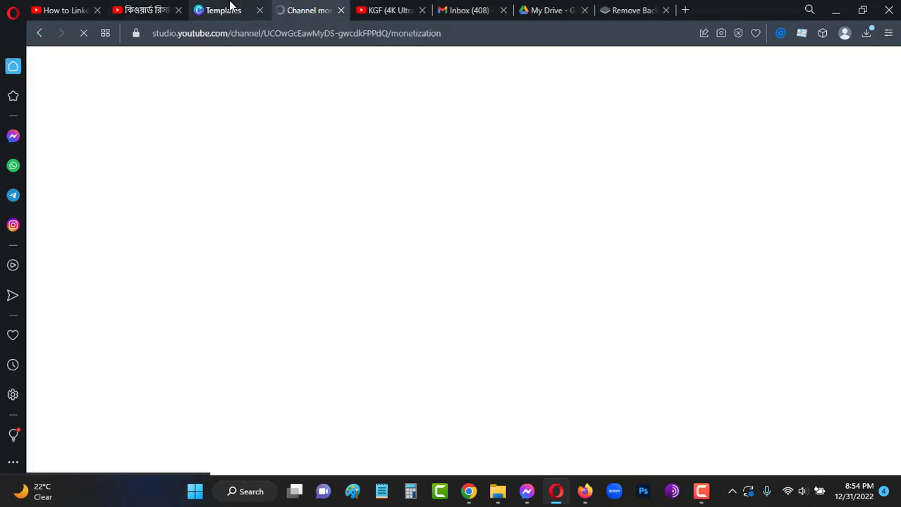
click(227, 8)
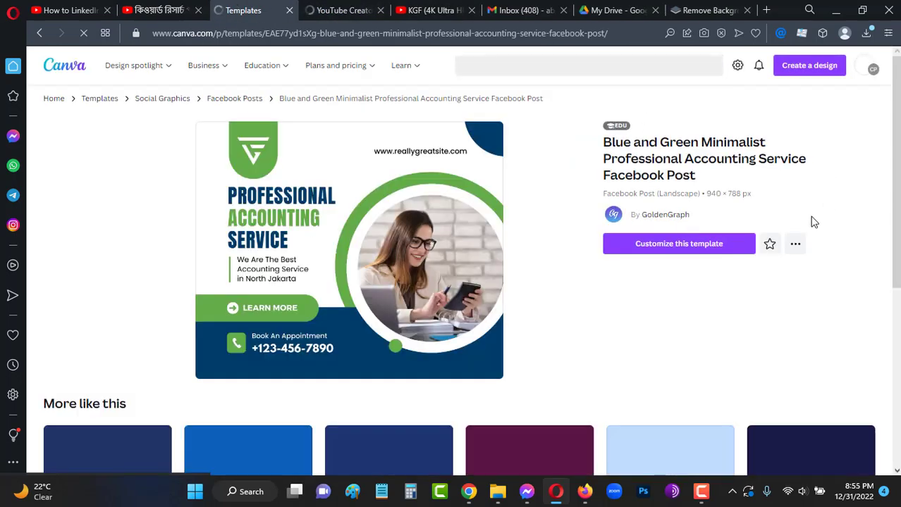
scroll(816, 213, down, 5)
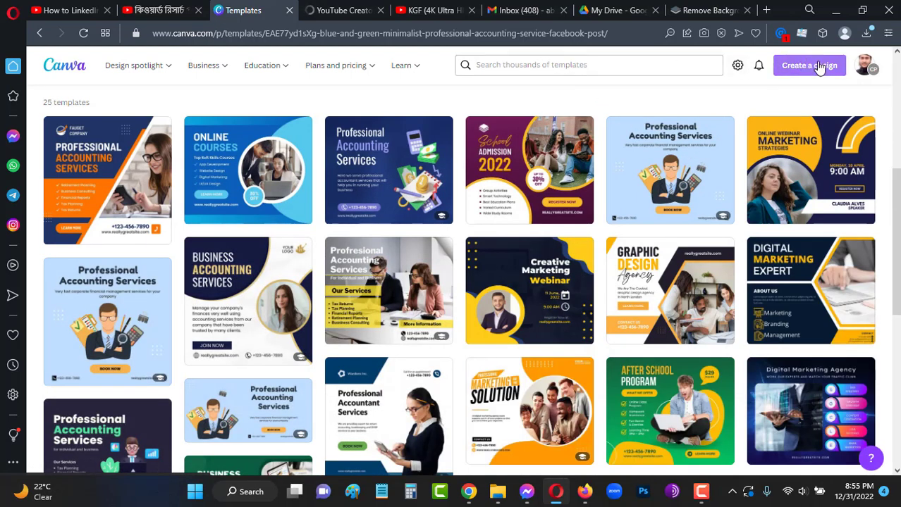
click(612, 66)
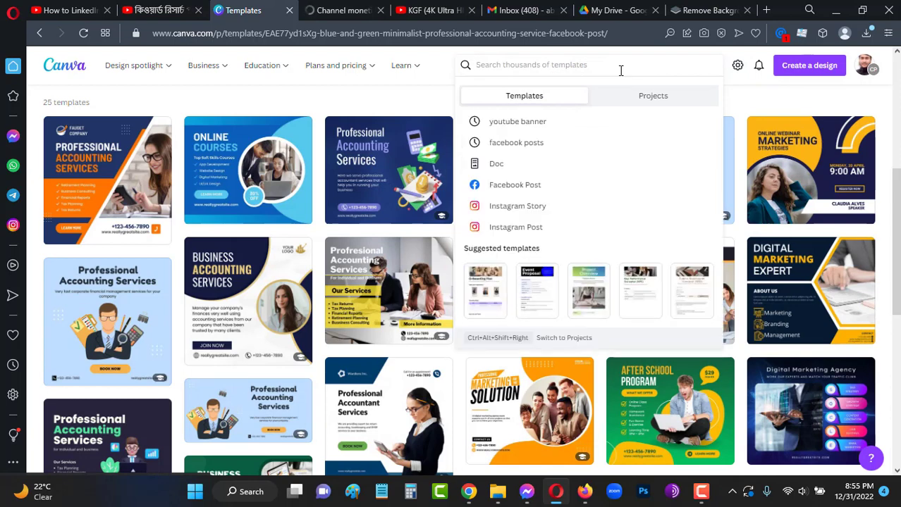
scroll(592, 146, down, 2)
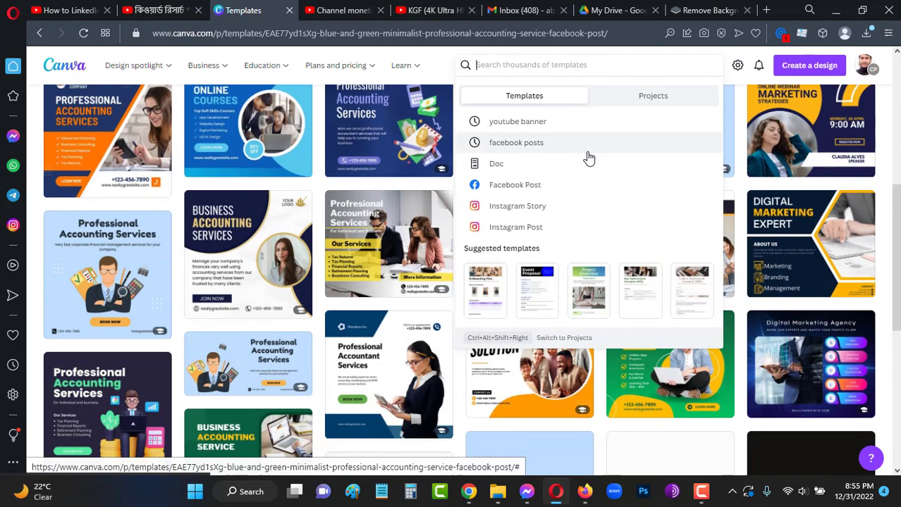
scroll(572, 143, up, 4)
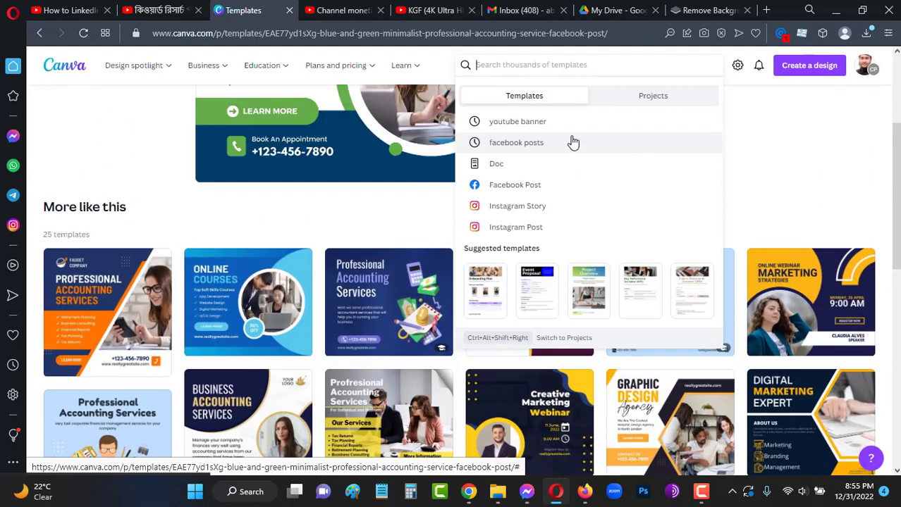
click(815, 69)
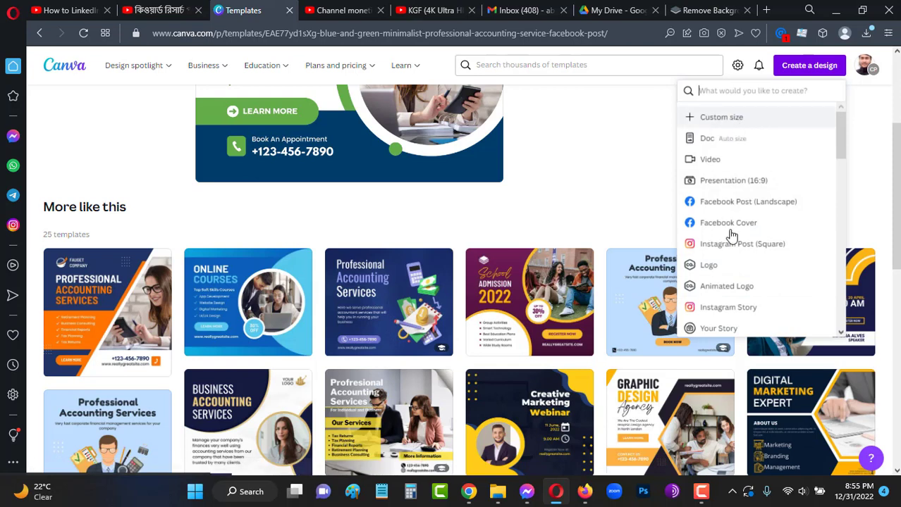
click(624, 145)
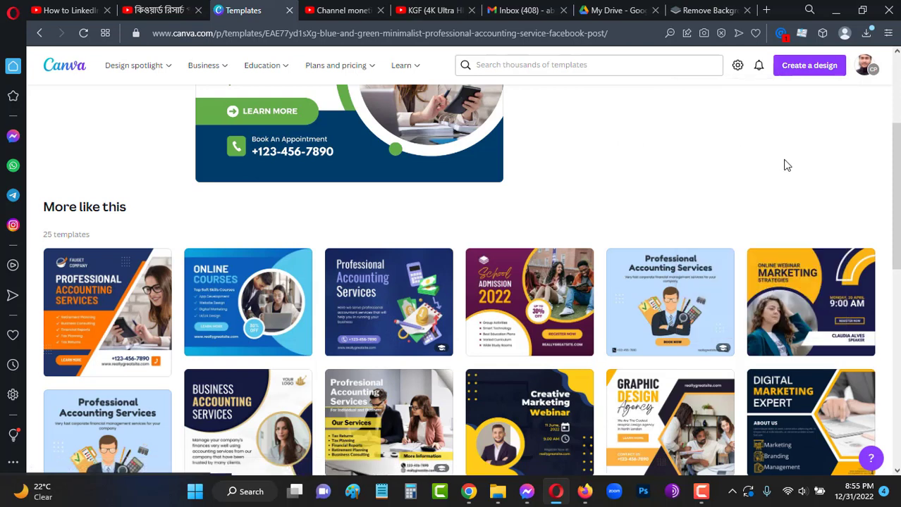
Switch to Chrome to check the Google Meet call and return to the Canva template page in Opera.
click(835, 10)
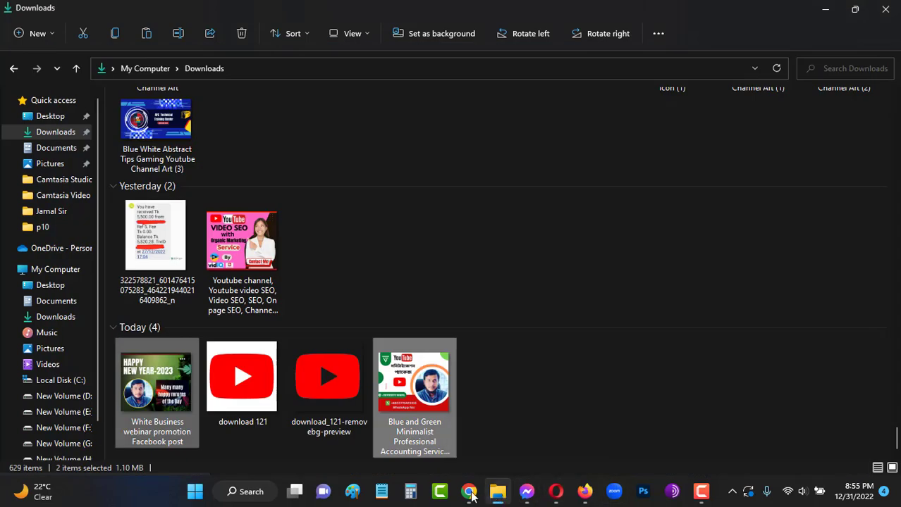
mouse_move(468, 492)
click(436, 441)
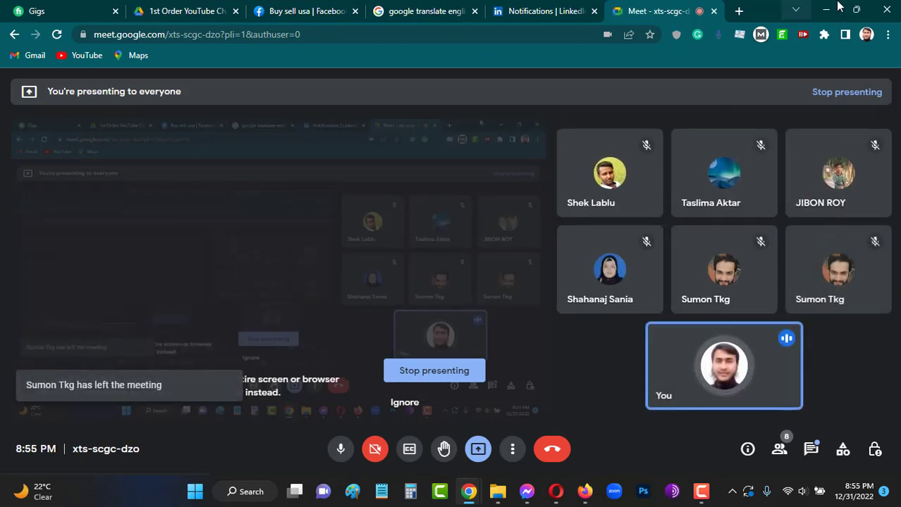
click(496, 493)
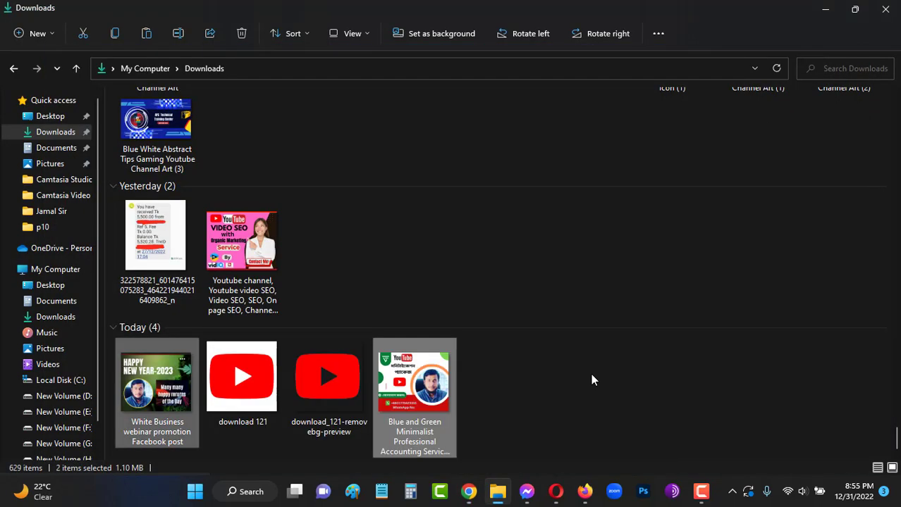
click(555, 492)
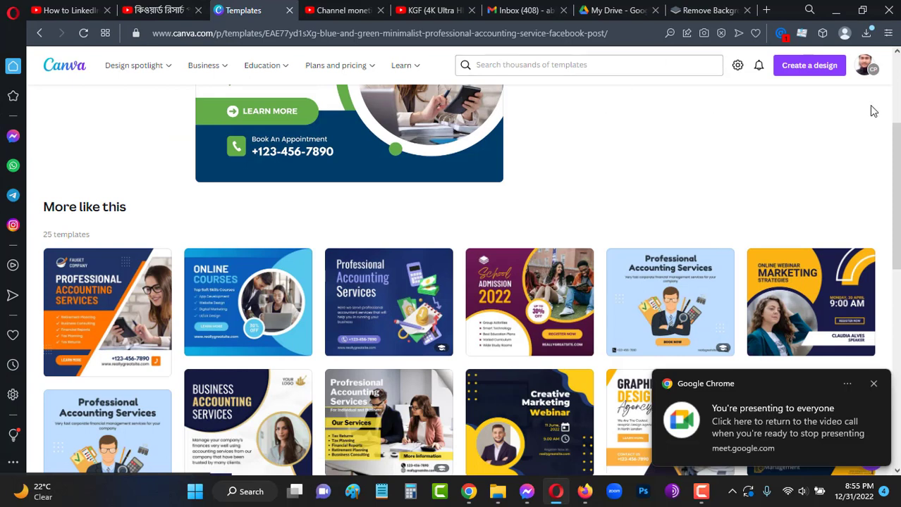
Create a new custom-size design 1280 px wide and 769 px high.
click(825, 71)
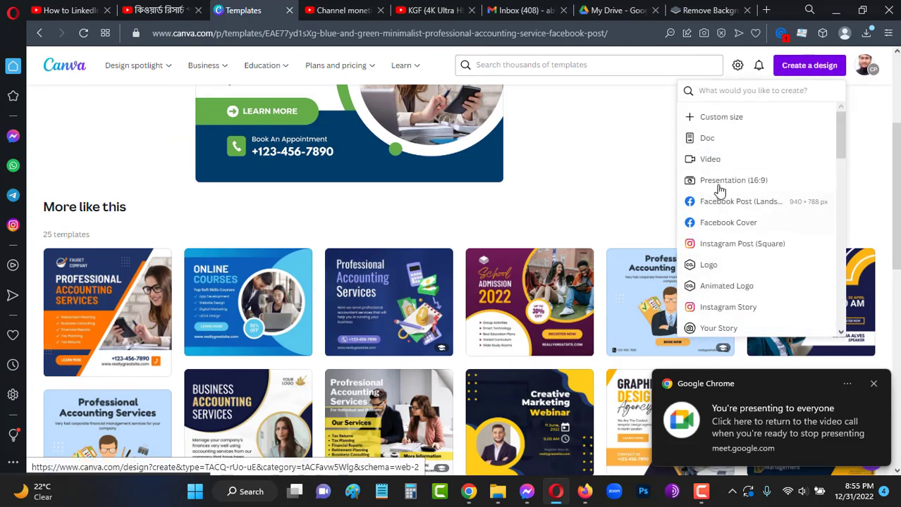
click(734, 120)
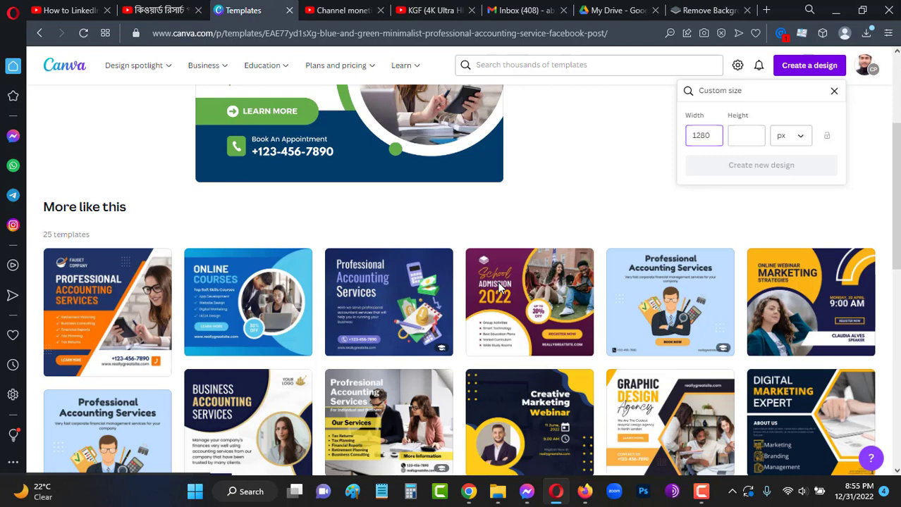
key(Tab)
text(769)
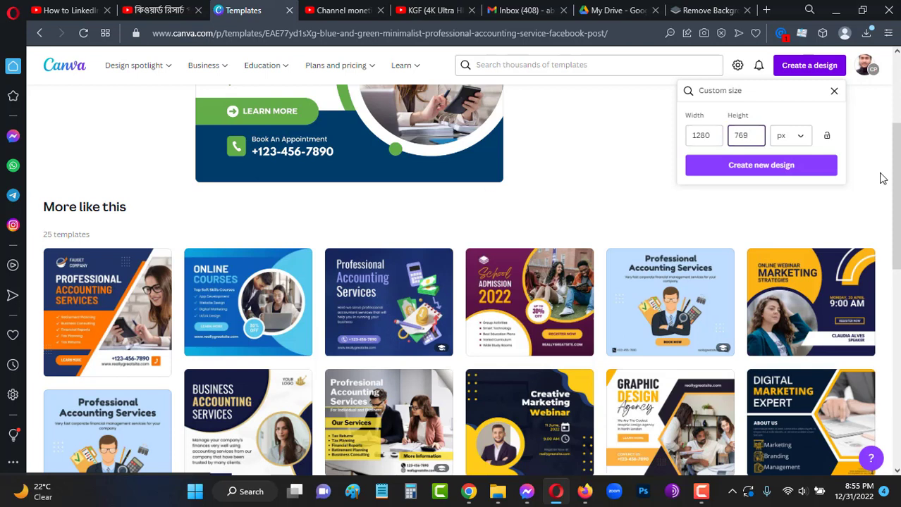
click(752, 167)
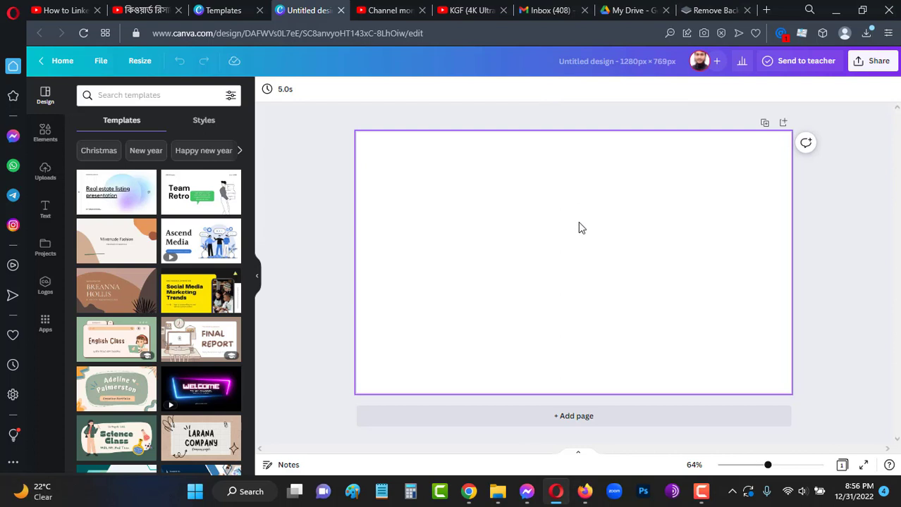
Apply the cover page of the Light Blue Futuristic Technology Project Proposal Presentation template to the blank design.
scroll(163, 284, down, 2)
scroll(163, 284, down, 5)
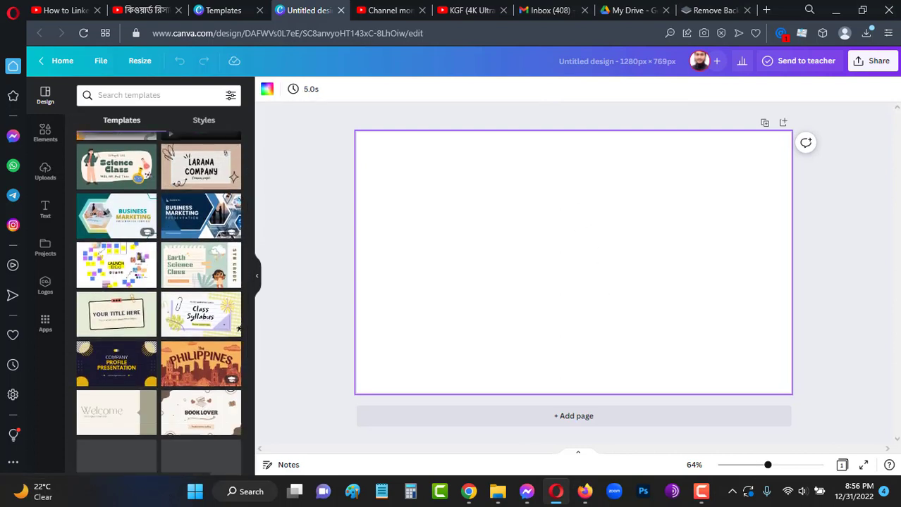
scroll(185, 264, down, 4)
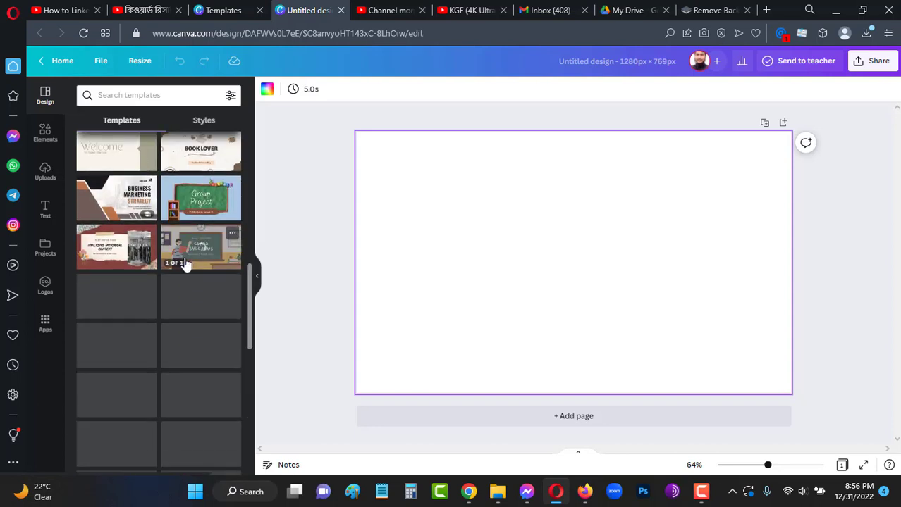
scroll(169, 274, down, 3)
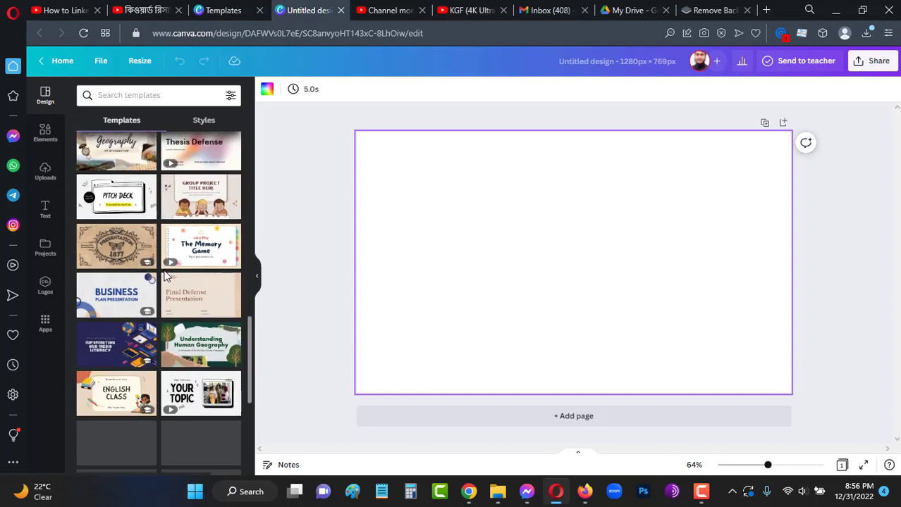
scroll(177, 273, down, 5)
scroll(186, 270, down, 4)
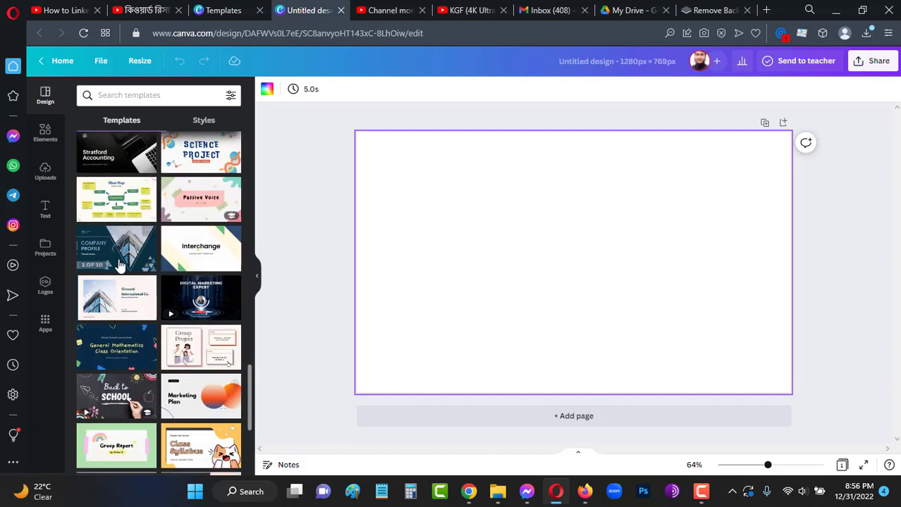
scroll(200, 244, down, 2)
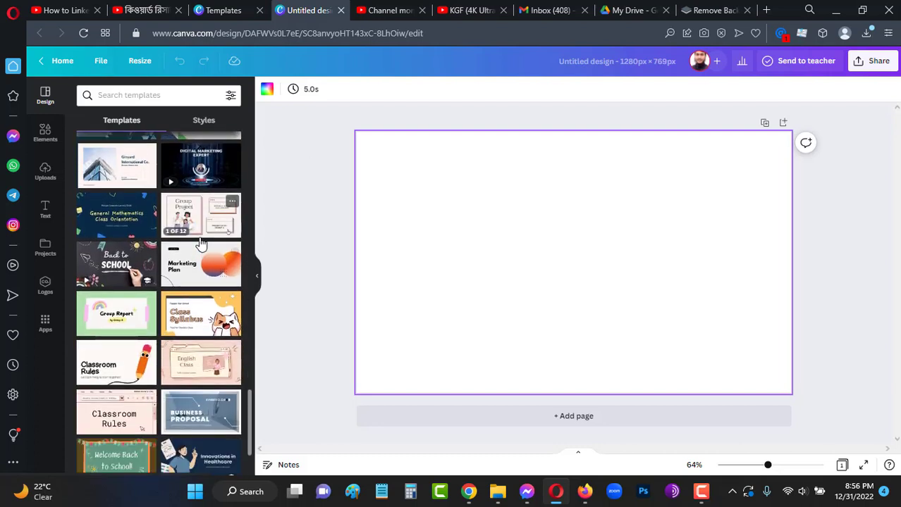
scroll(204, 236, down, 2)
scroll(204, 237, down, 5)
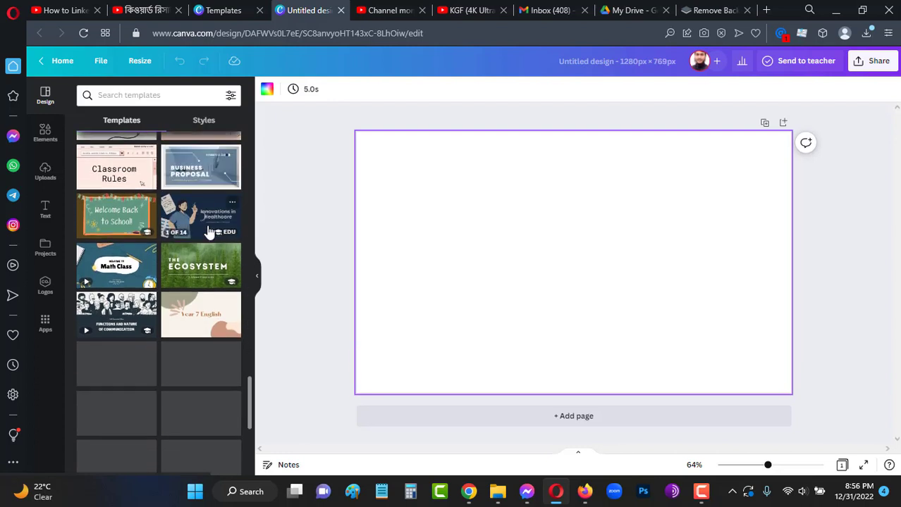
scroll(201, 243, down, 2)
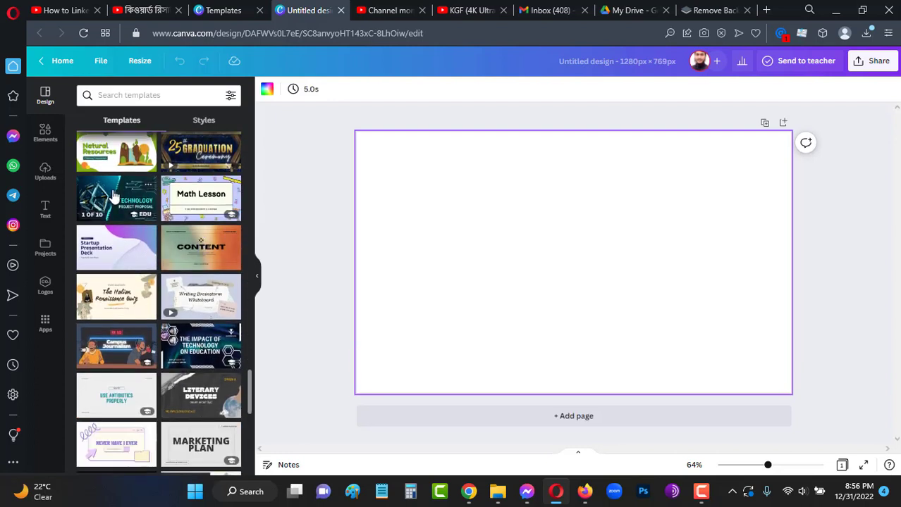
click(150, 223)
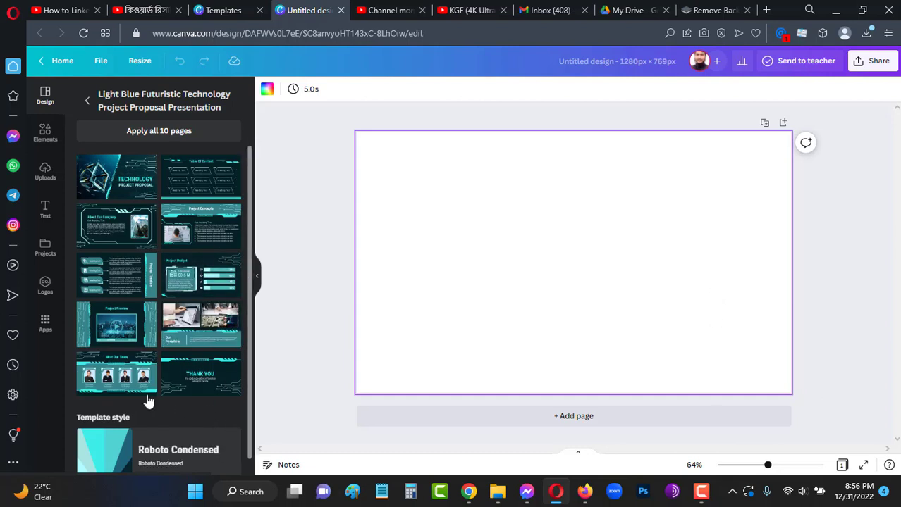
scroll(112, 256, down, 1)
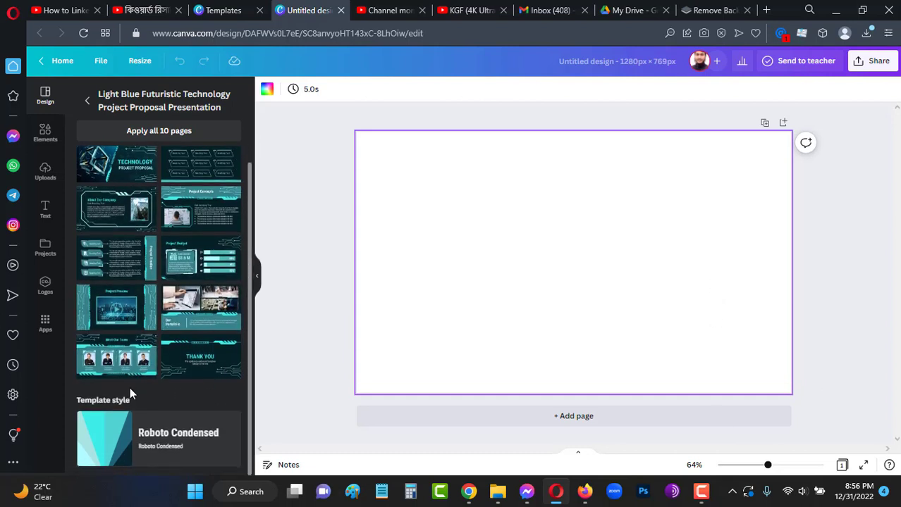
click(136, 170)
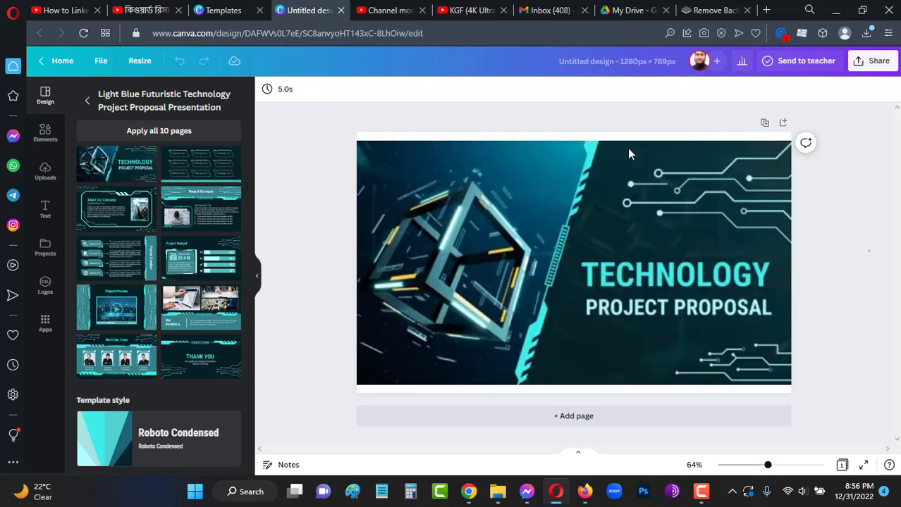
Delete the TECHNOLOGY heading and the PROJECT PROPOSAL text from the page.
click(659, 211)
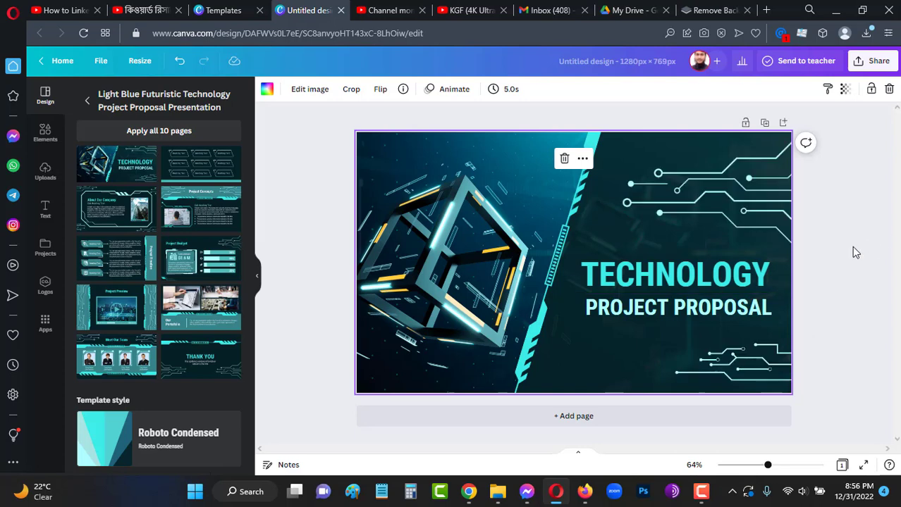
click(681, 275)
key(Delete)
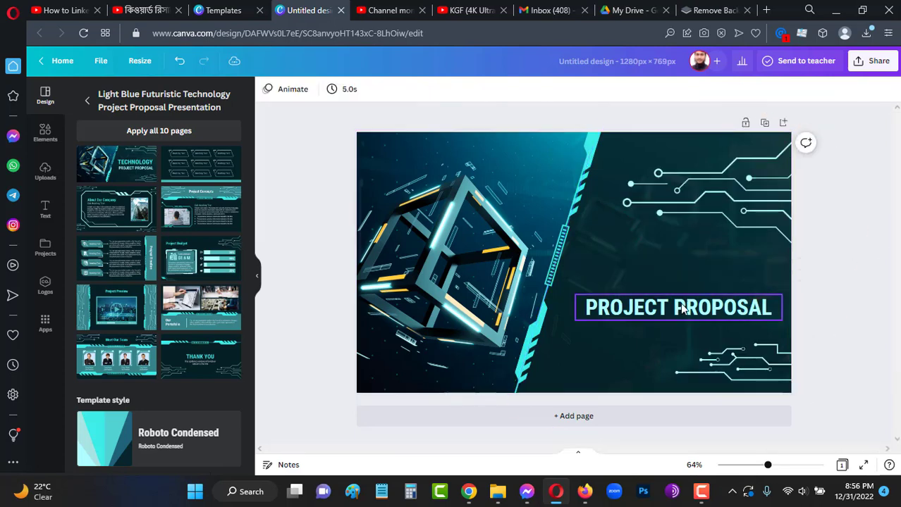
click(695, 304)
key(Delete)
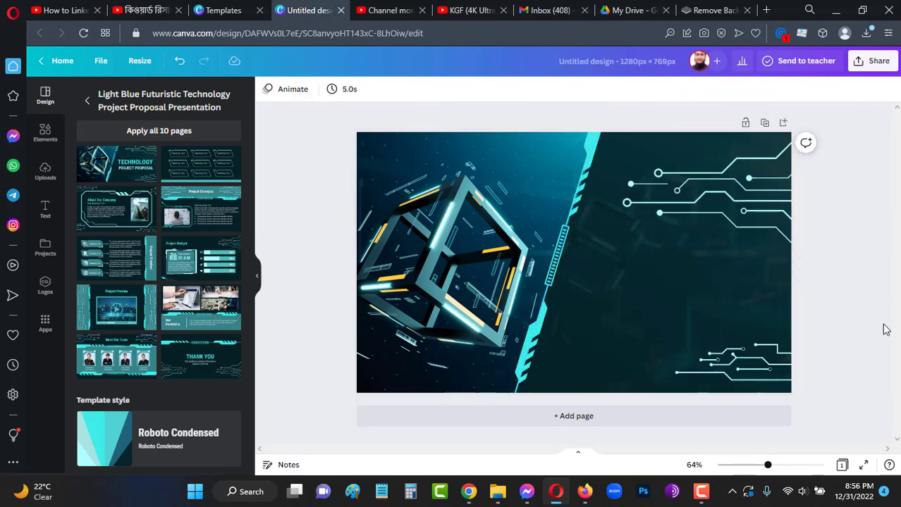
Delete the large circuit-line graphic in the upper corner of the dark slanted panel.
click(682, 240)
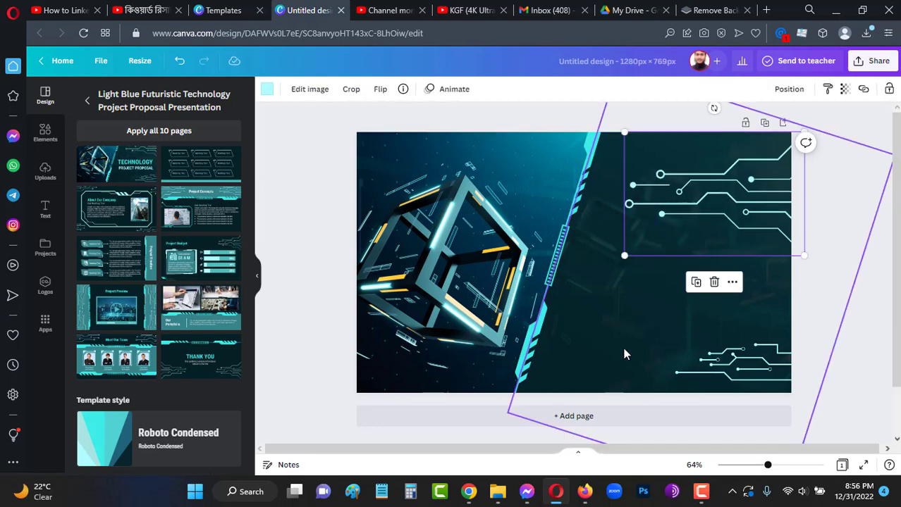
click(623, 337)
click(759, 199)
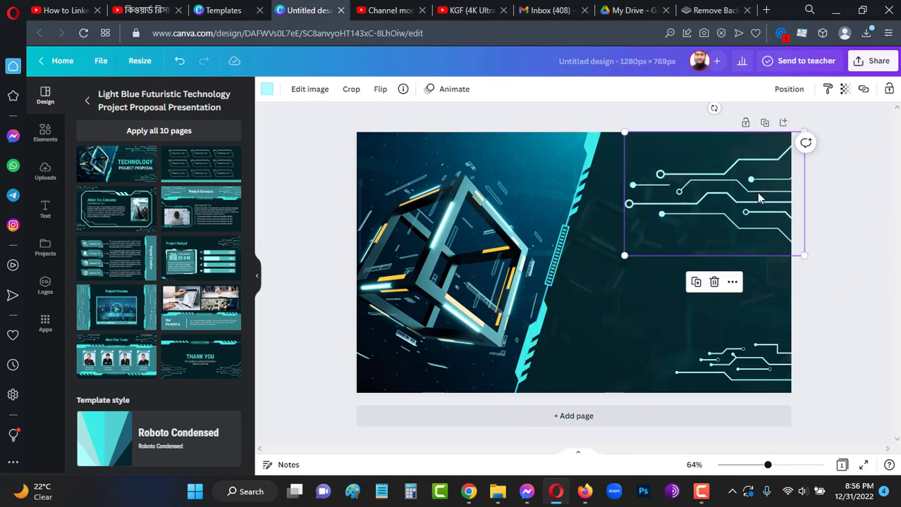
key(Delete)
Make the dark slanted panel more see-through by lowering its transparency value.
click(759, 192)
click(859, 260)
click(705, 195)
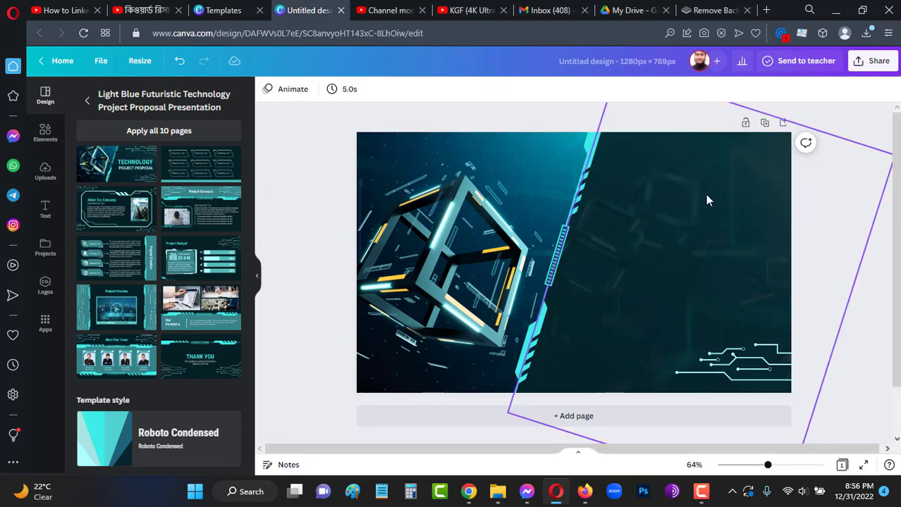
click(870, 90)
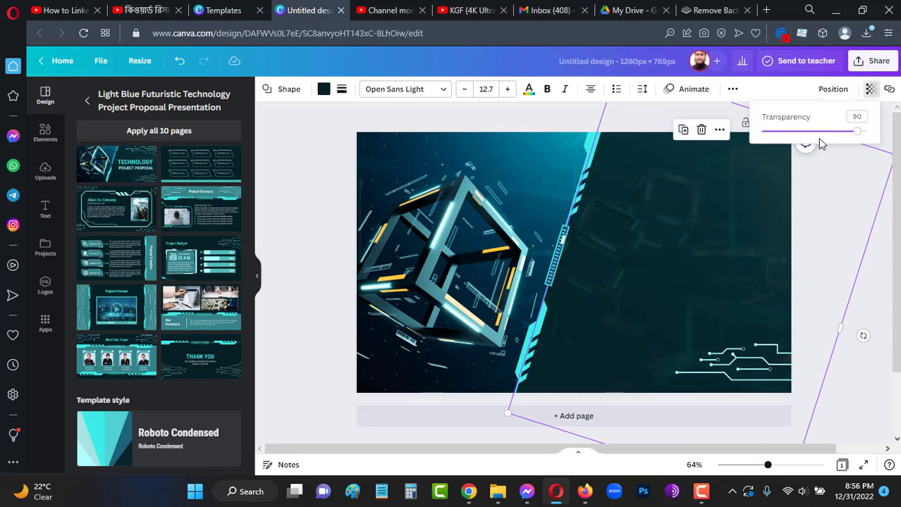
drag(856, 134, 826, 132)
Set the cube background image's transparency value to 30.
click(542, 178)
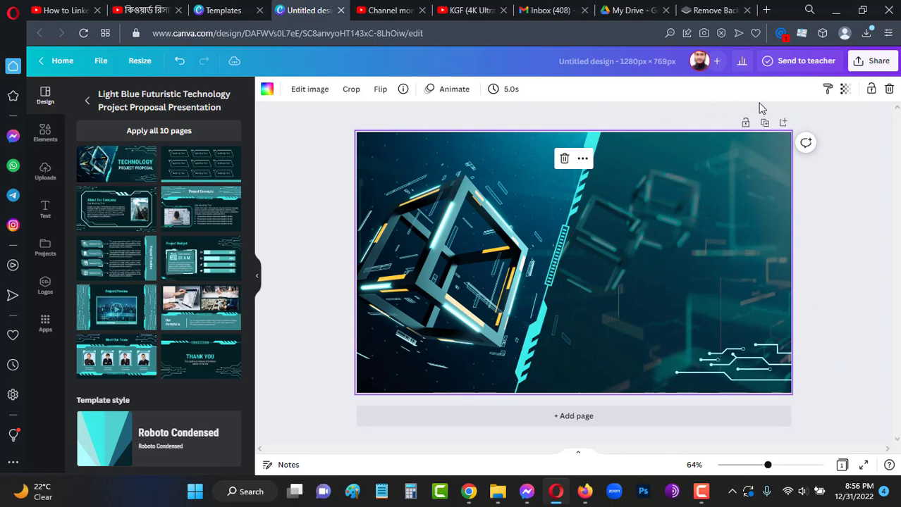
click(845, 90)
drag(805, 136, 768, 136)
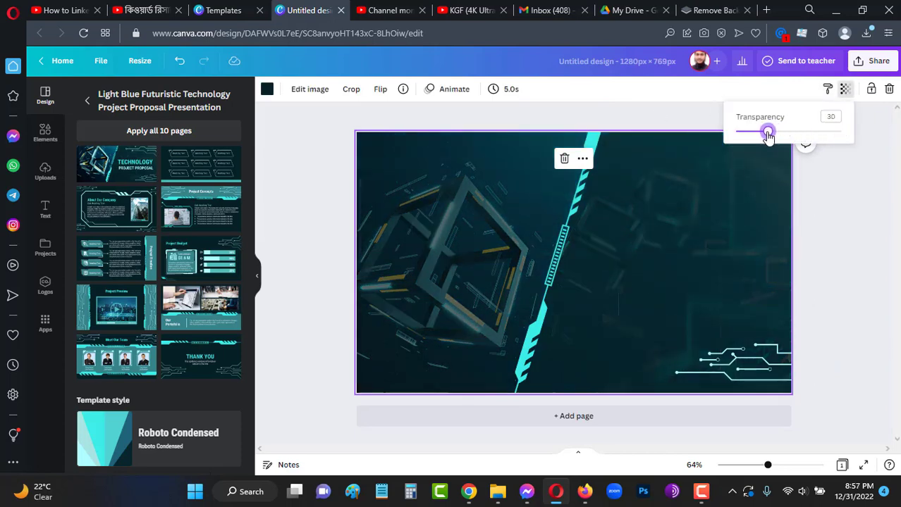
click(892, 238)
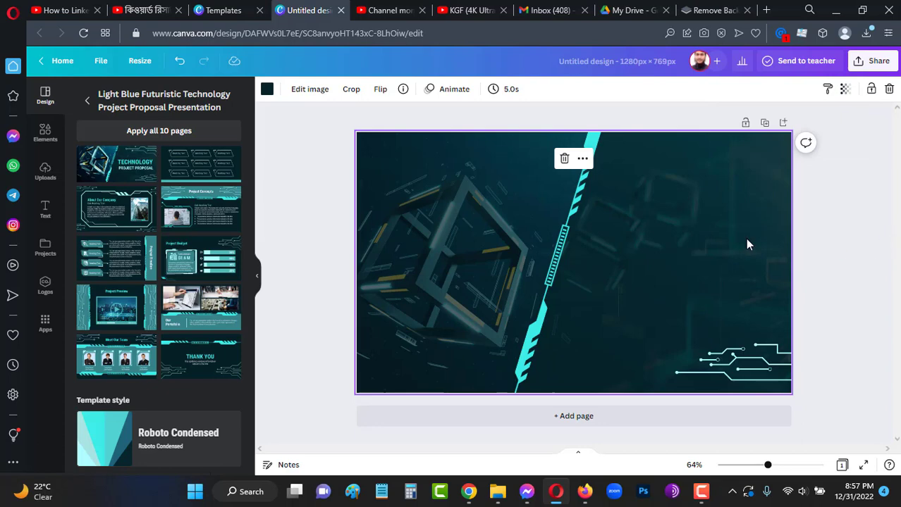
Lower the transparency value of the cyan diagonal strip so that it looks fainter, and deselect it.
click(596, 142)
click(845, 90)
drag(838, 134, 794, 134)
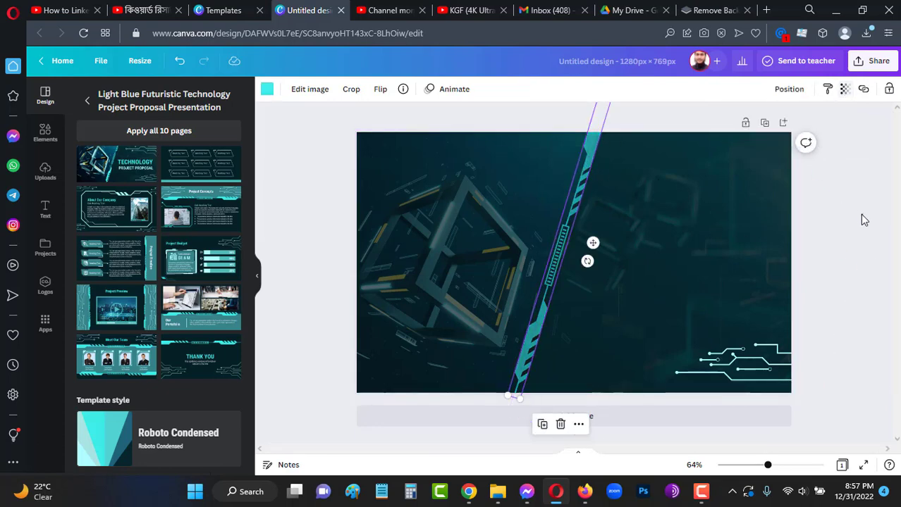
key(Escape)
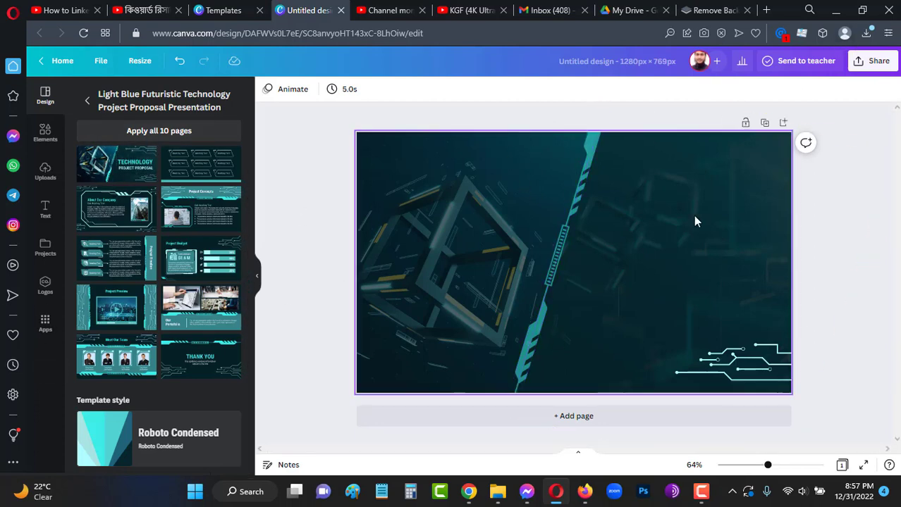
Add a heading text box and move it near the page's upper edge.
click(45, 209)
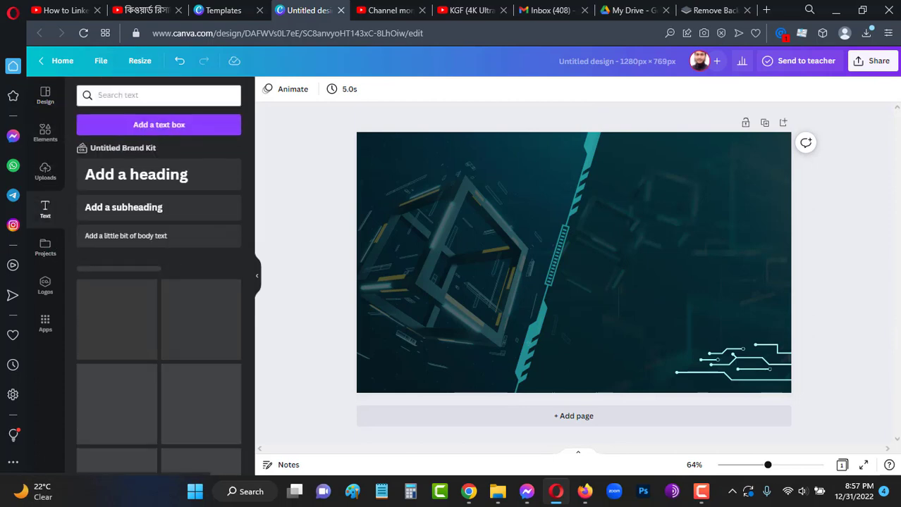
click(159, 181)
drag(579, 303, 554, 212)
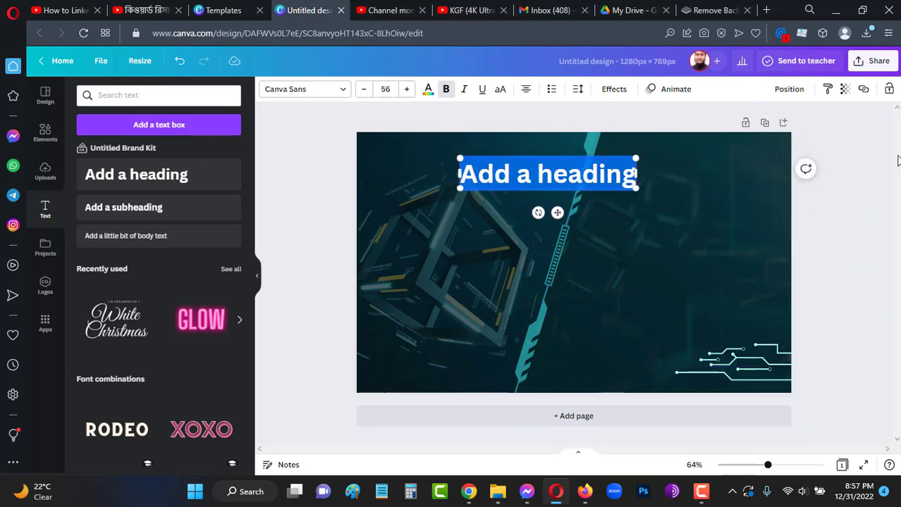
Replace the heading's placeholder text with "Facebook Marketing", correcting the misspelled capitalization.
text(আ)
key(BackSpace)
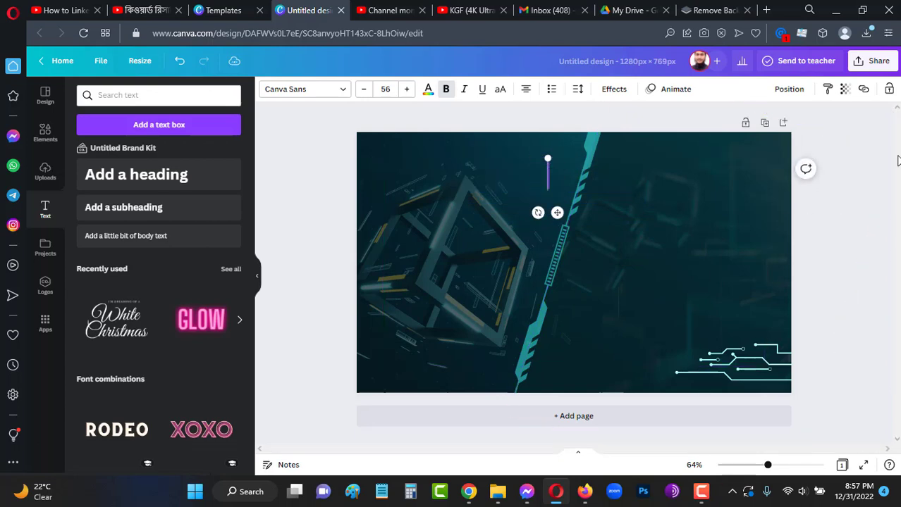
text(Facebook)
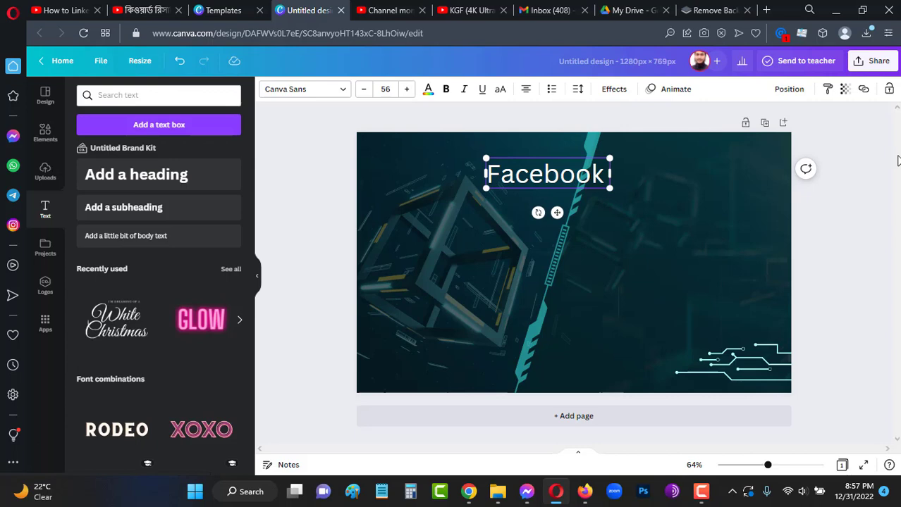
text( MArket)
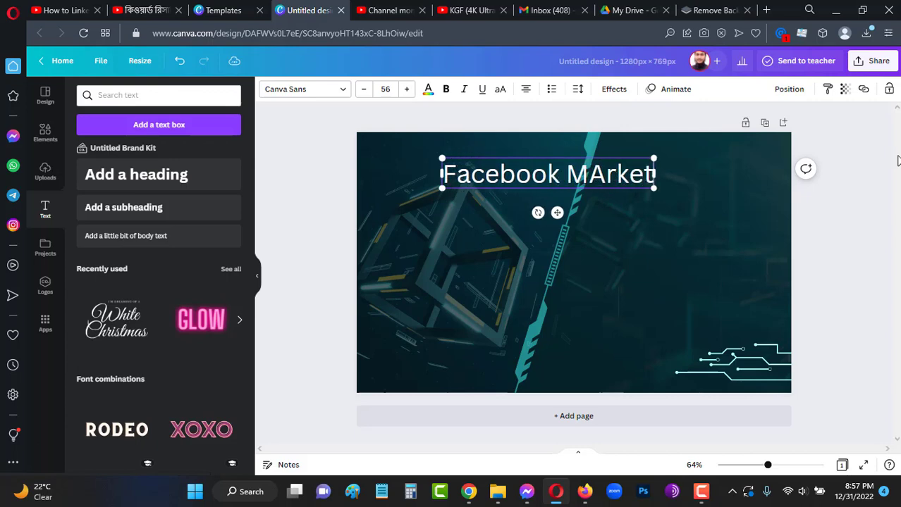
text(ing)
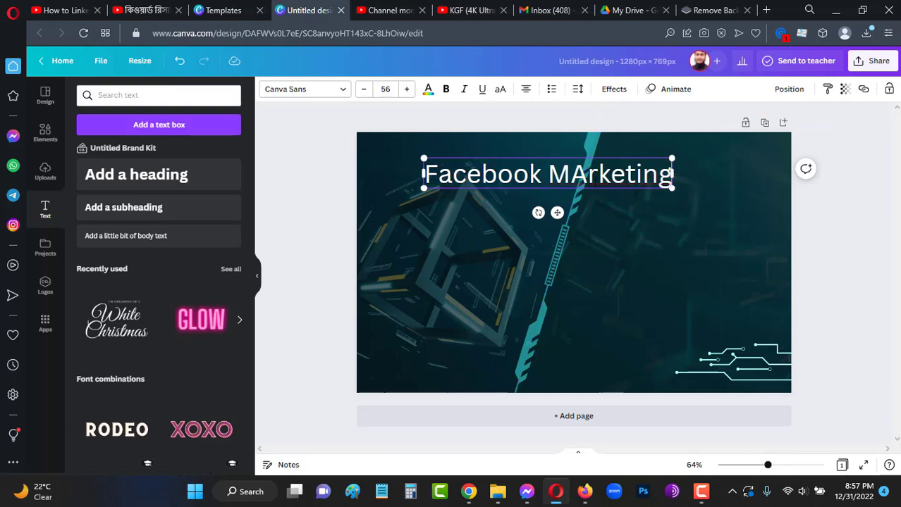
right_click(614, 182)
click(629, 195)
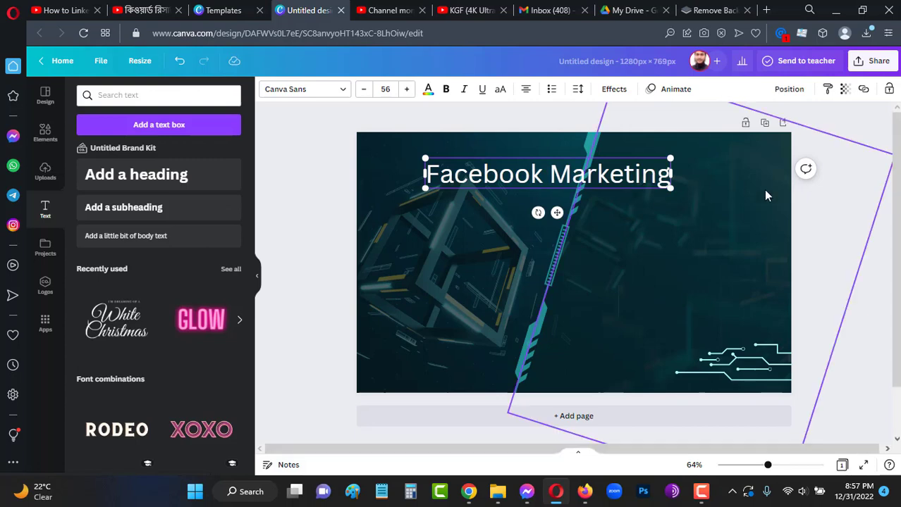
click(838, 221)
Change the Facebook Marketing heading's font to Anton.
click(549, 164)
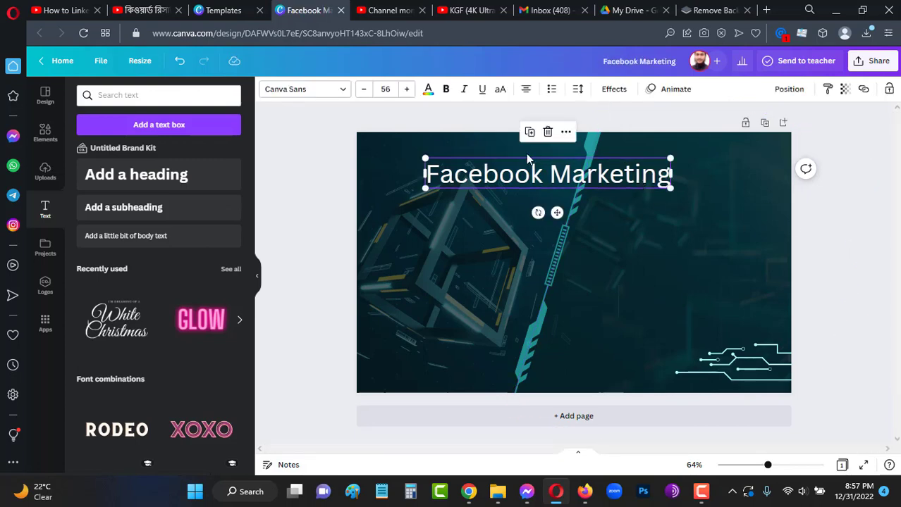
click(322, 97)
click(85, 167)
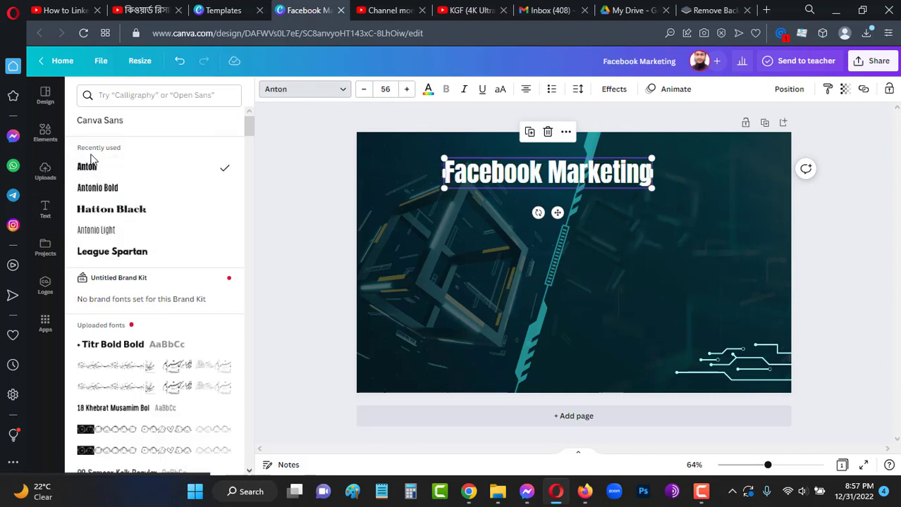
Enlarge the Facebook Marketing heading to a font size of about 90.6 and centre it just below the page's upper edge.
drag(439, 200, 374, 258)
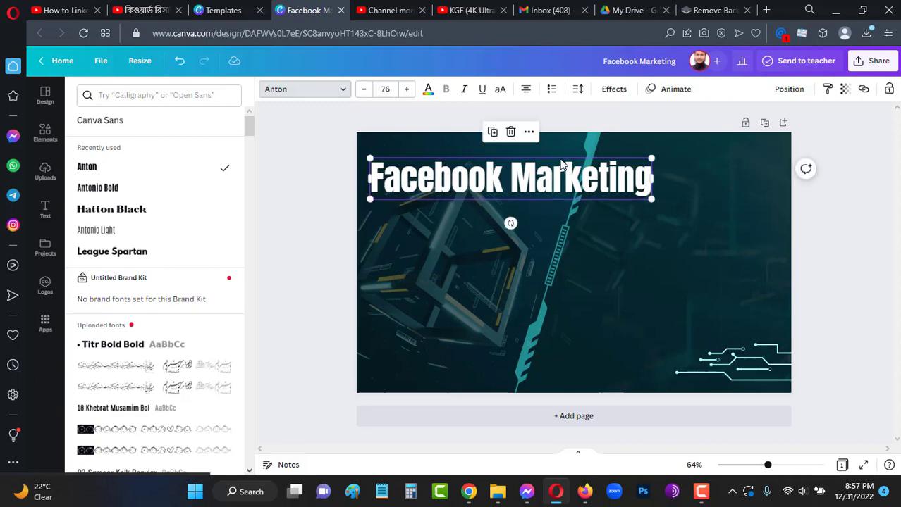
drag(522, 169, 580, 167)
drag(710, 203, 765, 209)
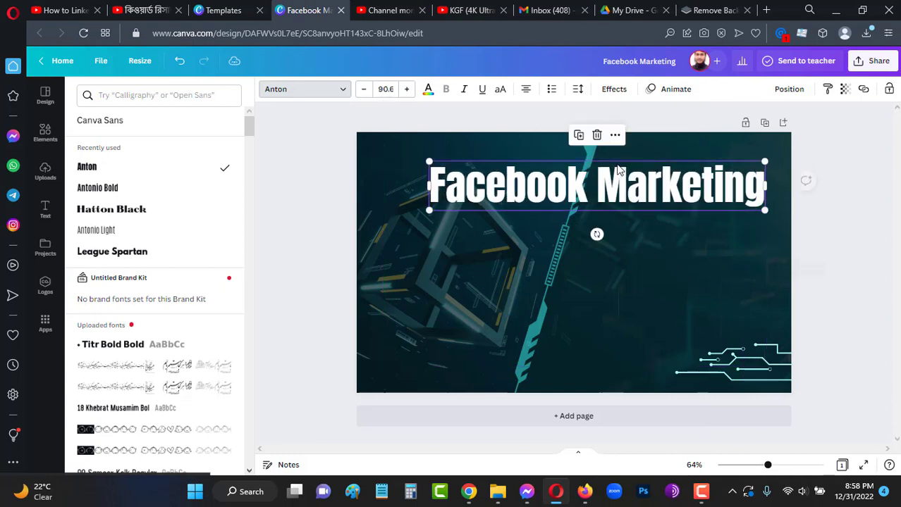
drag(601, 168, 573, 156)
click(851, 216)
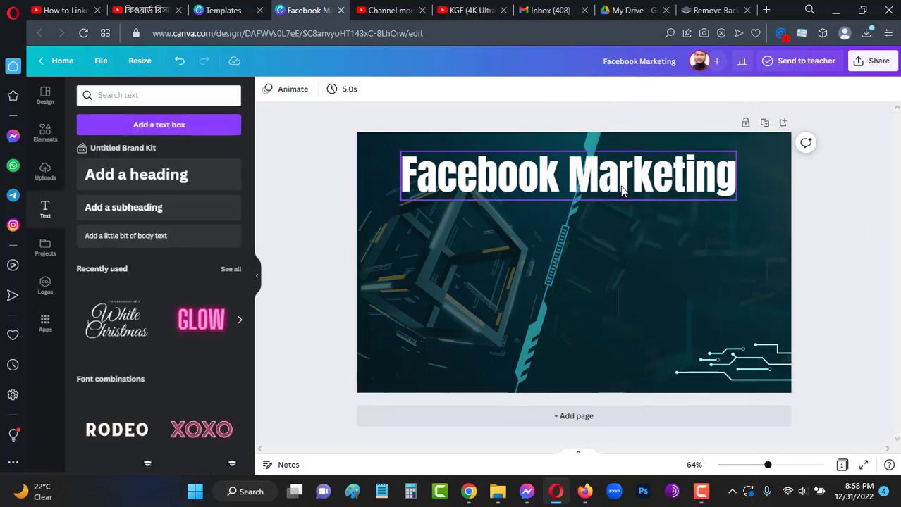
click(586, 197)
drag(588, 199, 588, 203)
click(842, 237)
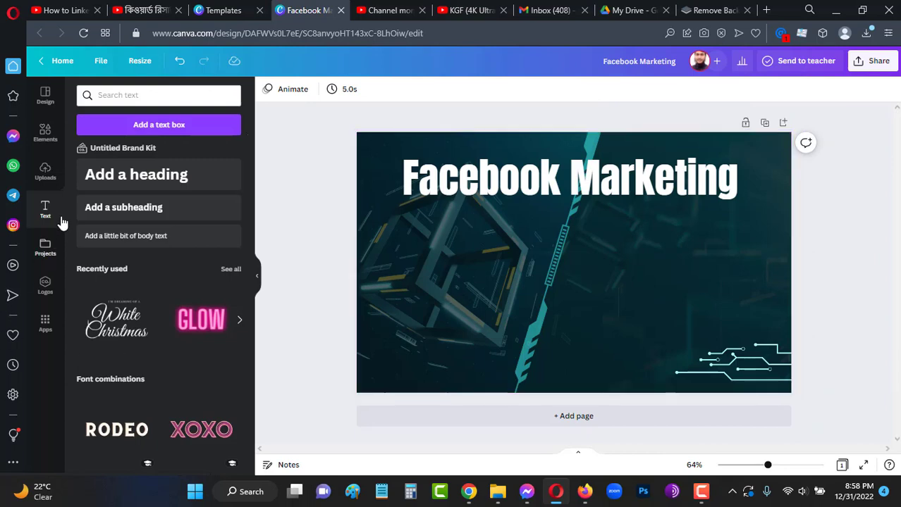
Open the library of design elements.
click(44, 136)
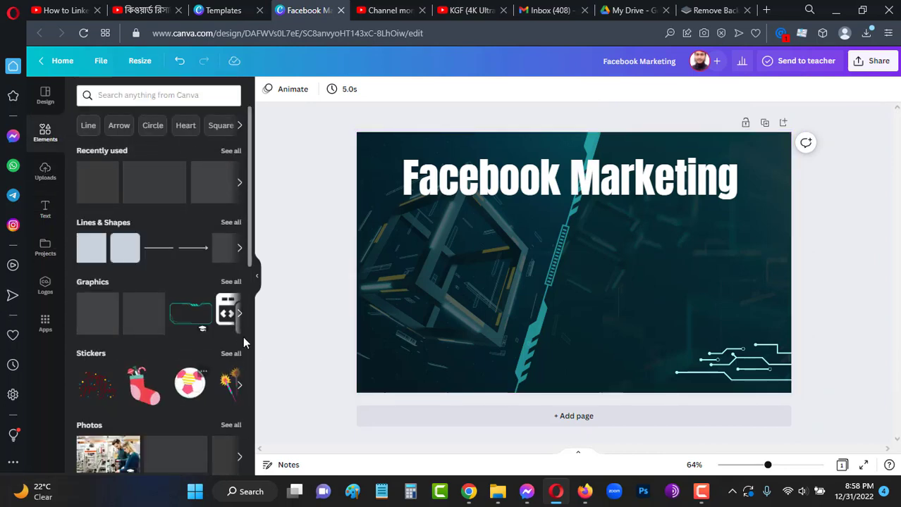
Switch to the Google Meet call in Chrome, admit the waiting participant and return to the Canva design.
mouse_move(470, 492)
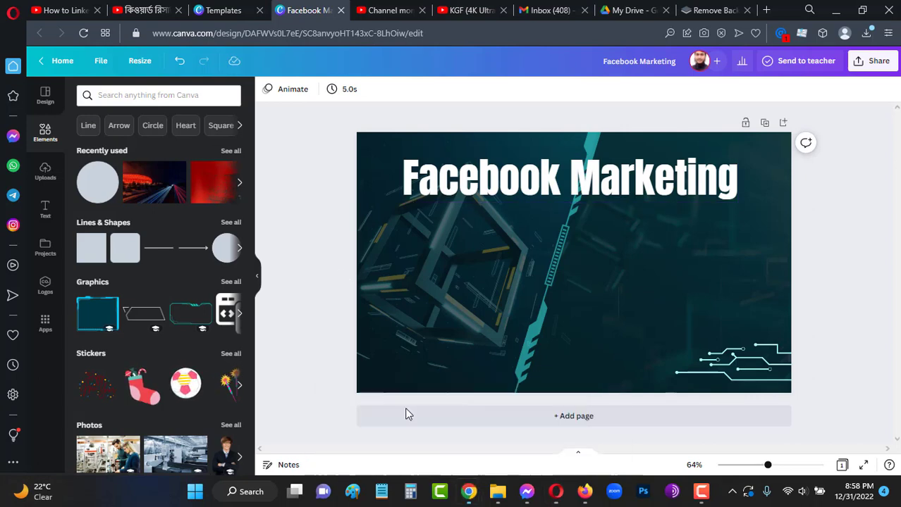
click(404, 407)
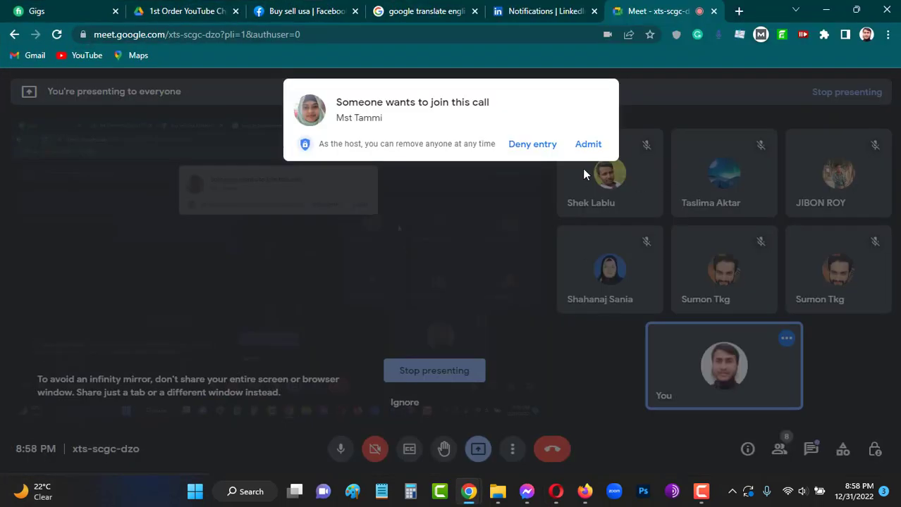
click(588, 144)
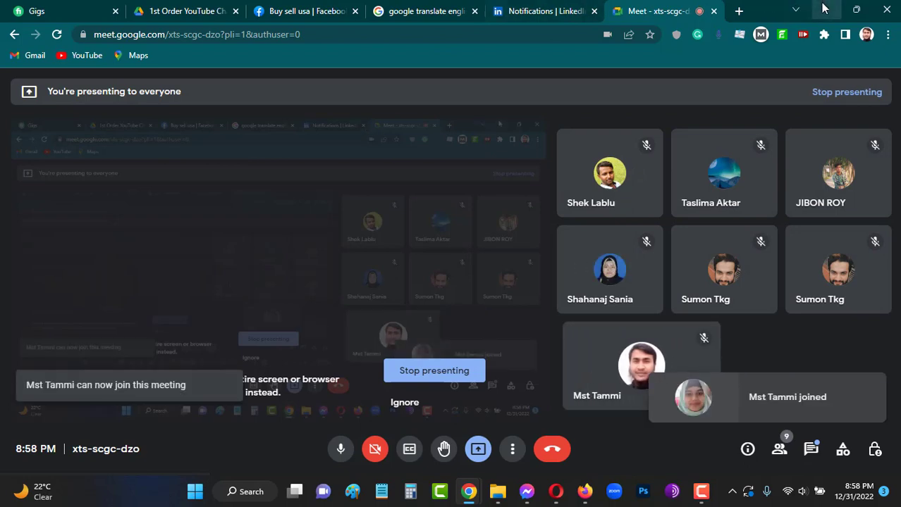
click(825, 10)
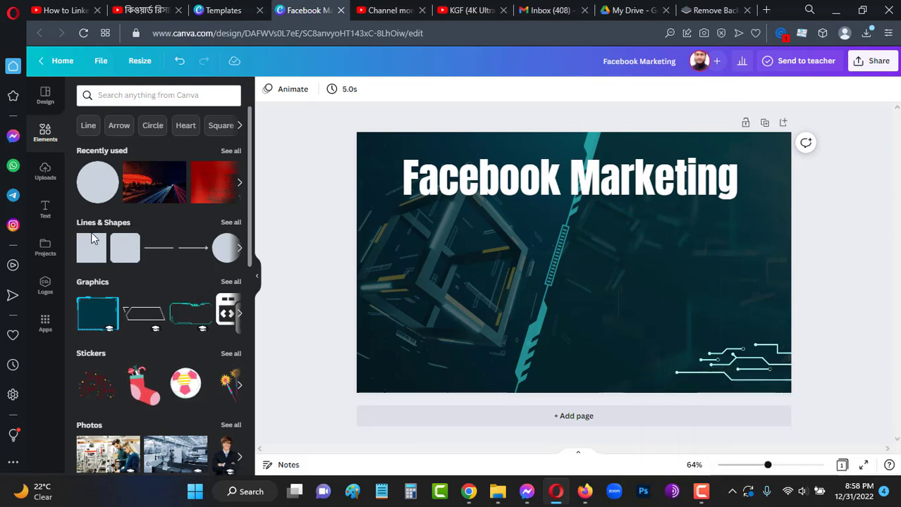
Locate the Frames section in the elements library.
scroll(154, 258, down, 1)
scroll(153, 258, down, 9)
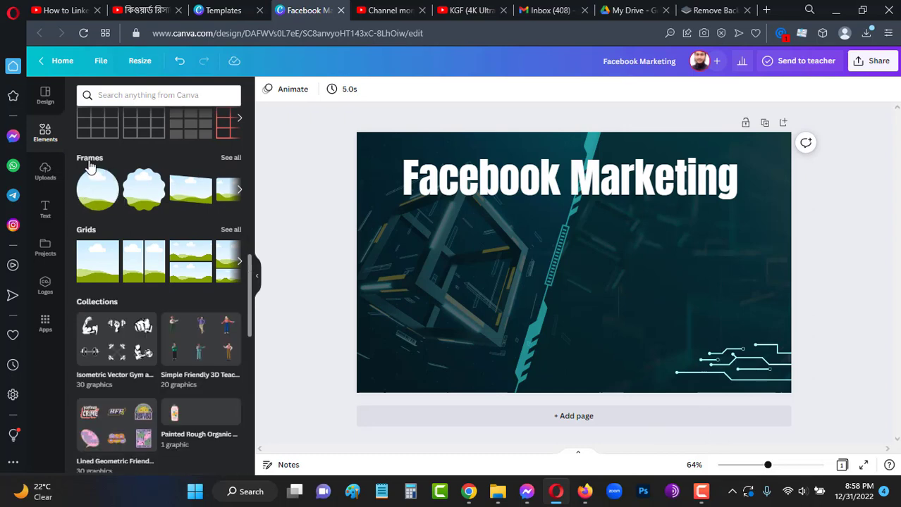
click(237, 192)
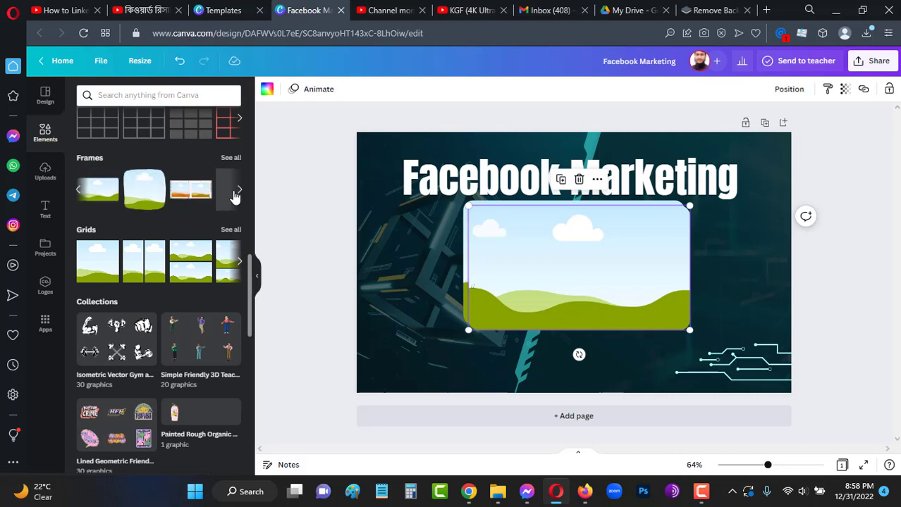
key(Escape)
click(549, 257)
key(Delete)
Browse the full frame collection and add the circular frame with the thin coloured border to the page.
click(238, 194)
click(239, 195)
click(218, 193)
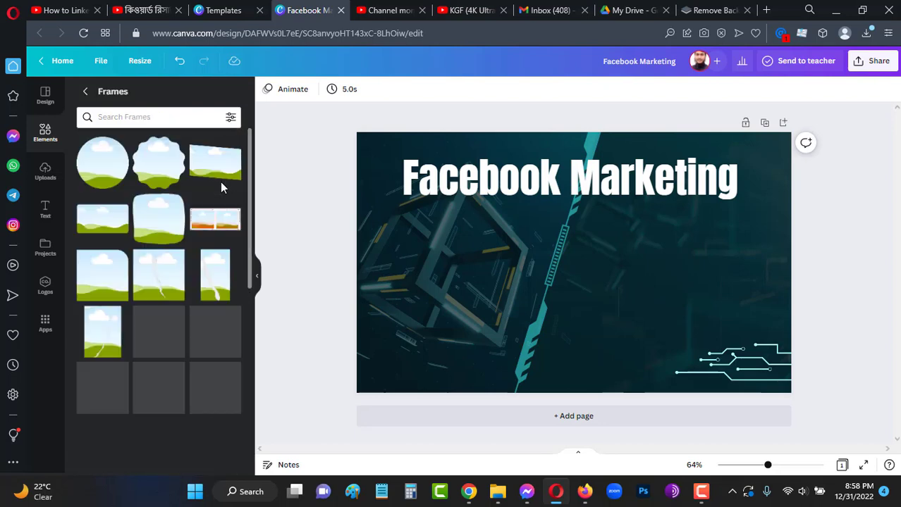
scroll(182, 264, down, 1)
scroll(182, 264, down, 10)
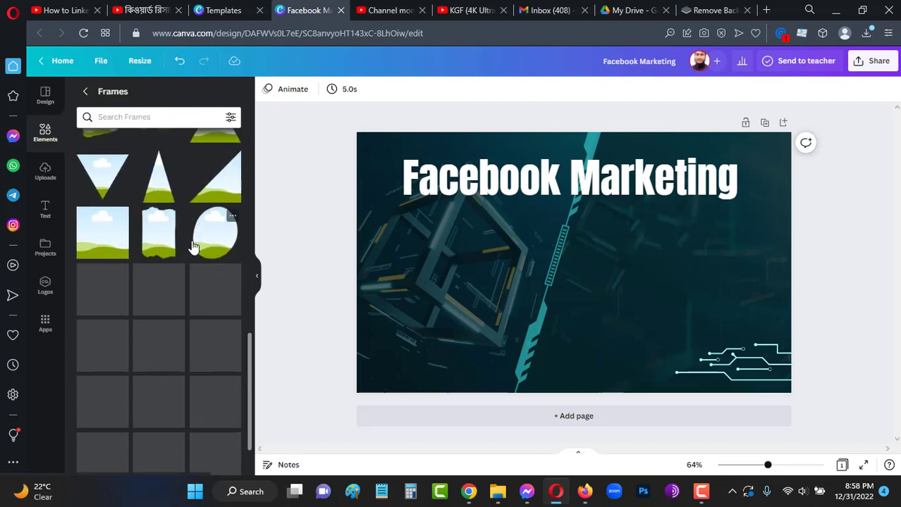
scroll(205, 249, down, 3)
scroll(178, 263, down, 5)
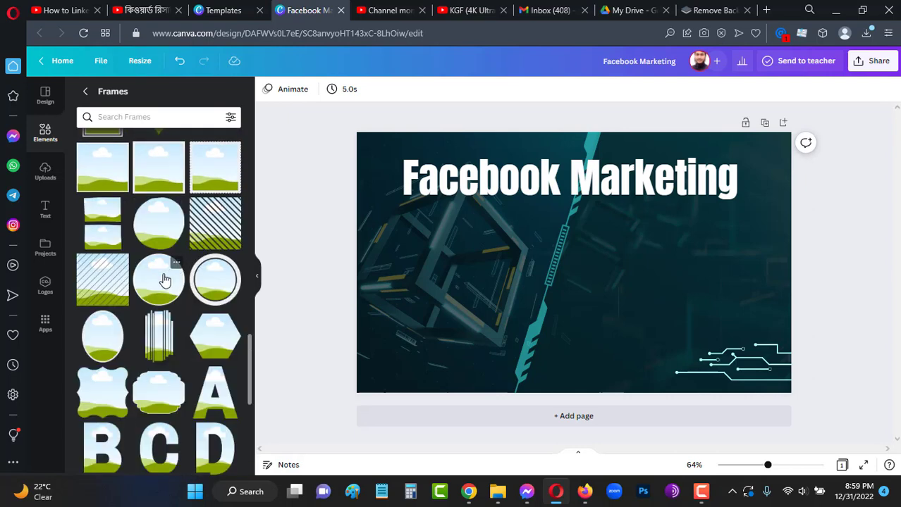
scroll(150, 280, down, 5)
scroll(152, 274, down, 2)
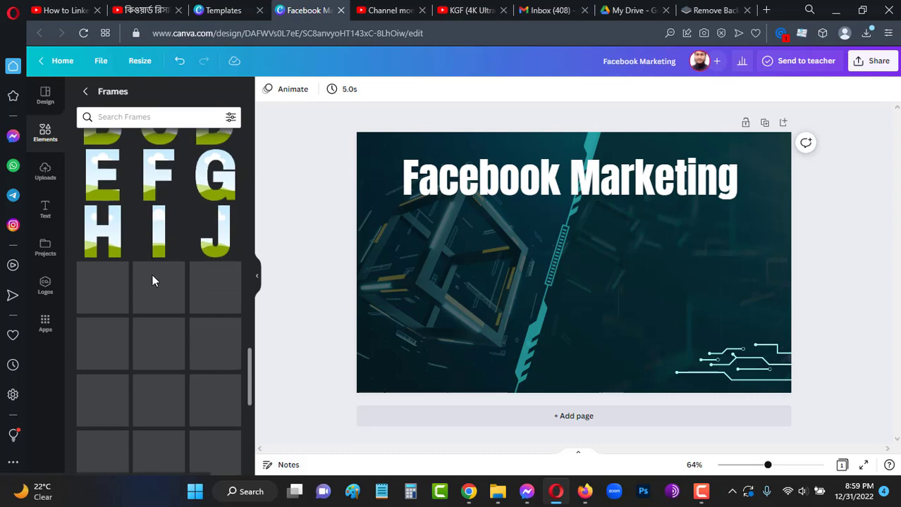
scroll(159, 226, up, 6)
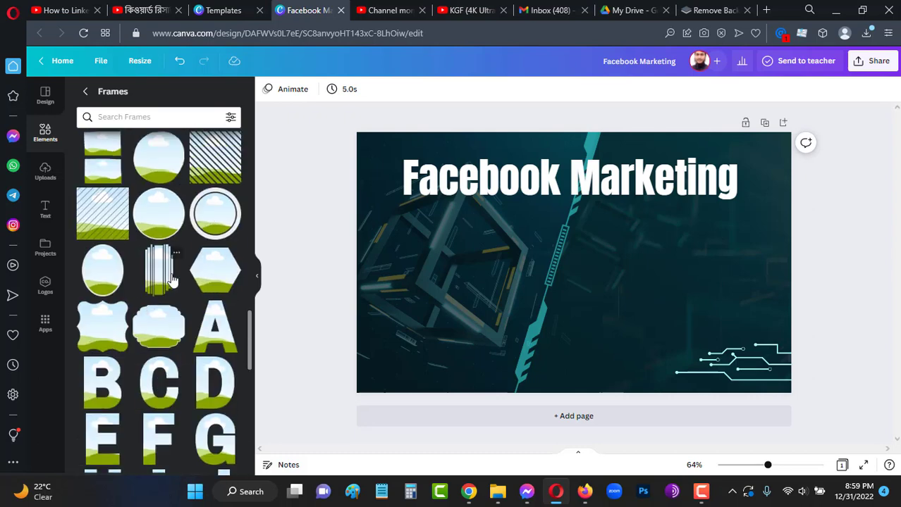
click(160, 210)
Enlarge the circular frame and place it below the word Marketing, on the dark slanted panel.
drag(599, 276, 640, 267)
drag(733, 340, 743, 350)
mouse_move(676, 311)
mouse_down()
mouse_move(687, 298)
mouse_move(674, 300)
mouse_up()
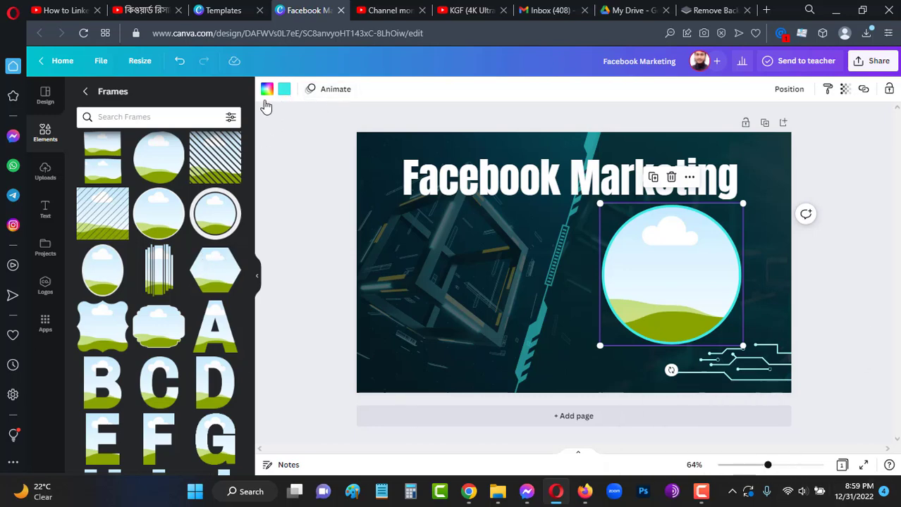
Fill the circular frame with the uploaded portrait photo that shows a bright window behind the man, and enlarge the frame slightly.
click(43, 180)
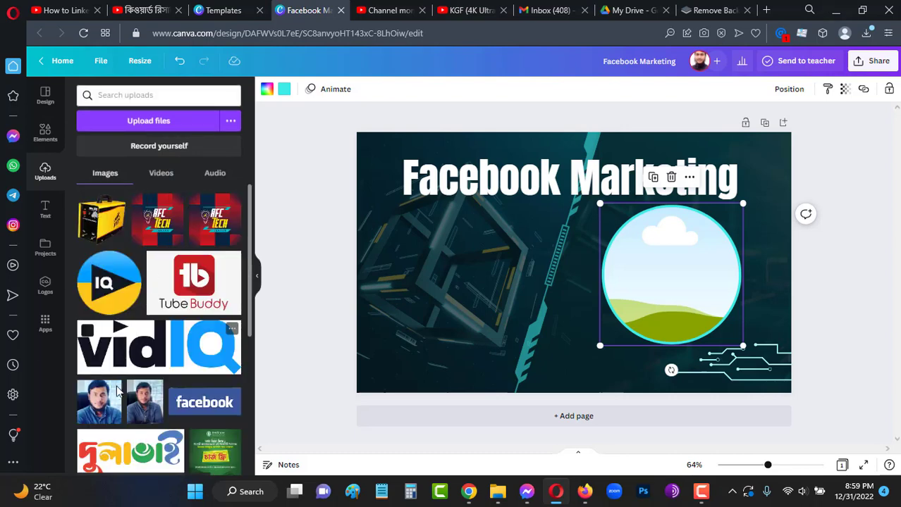
drag(479, 317, 663, 272)
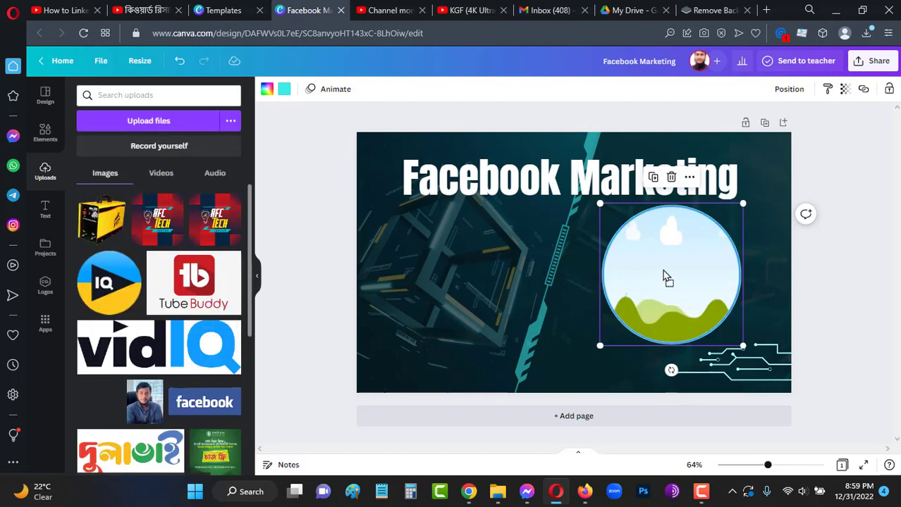
click(811, 224)
click(709, 288)
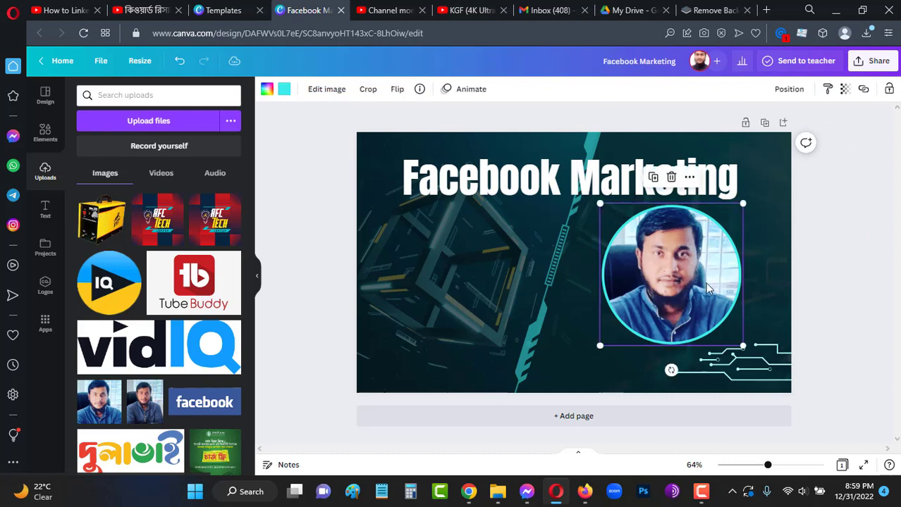
drag(743, 347, 750, 354)
drag(691, 289, 721, 296)
click(837, 291)
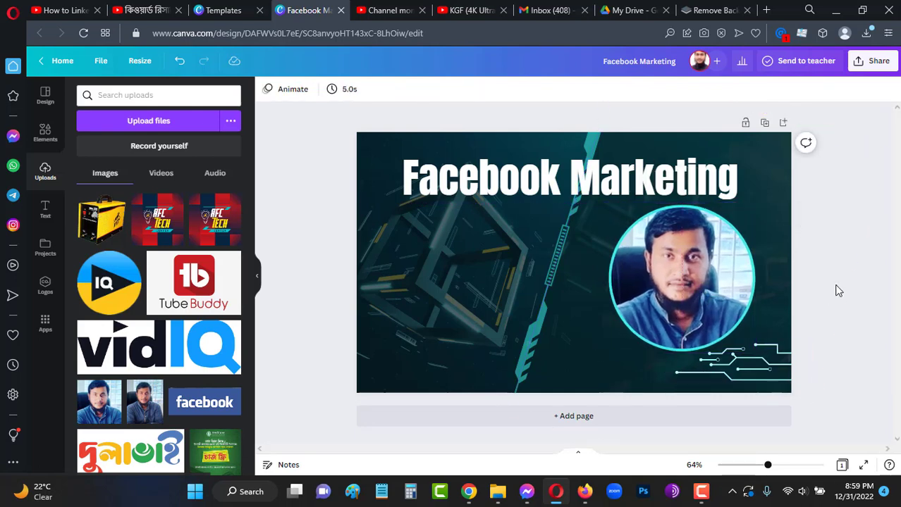
Shift the dark slanted panel to the right behind the portrait and set its transparency value to 70.
click(554, 307)
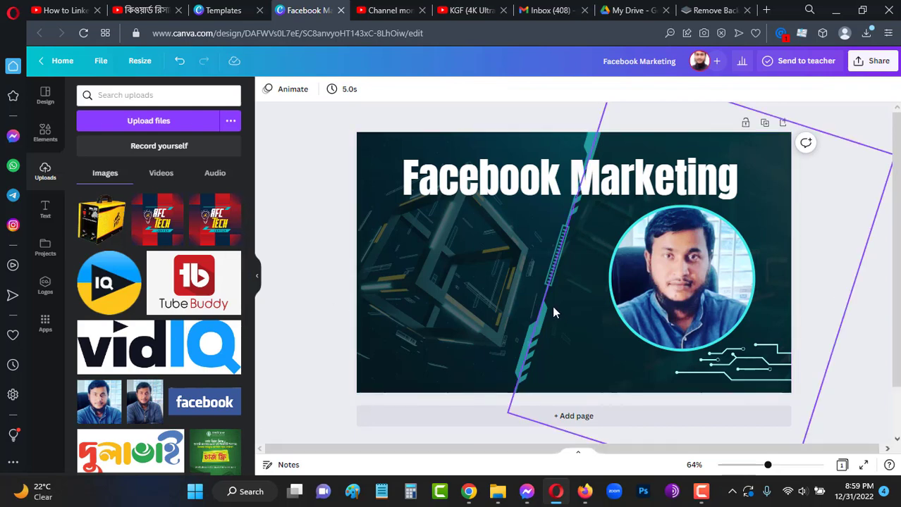
drag(568, 305, 627, 296)
click(848, 264)
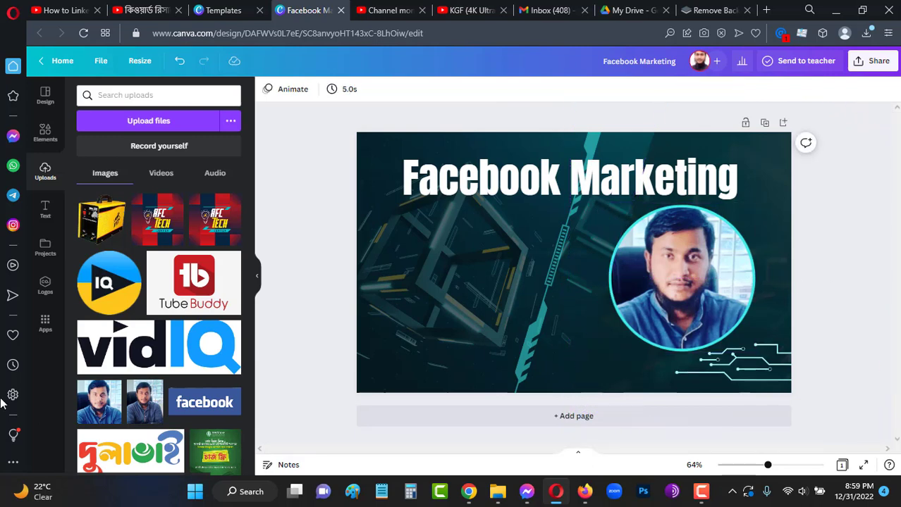
click(779, 184)
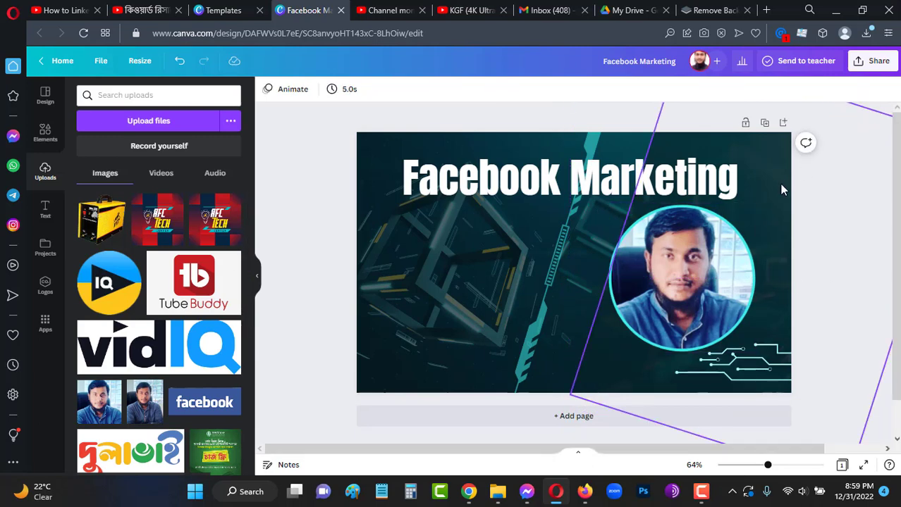
click(870, 89)
drag(864, 131, 835, 131)
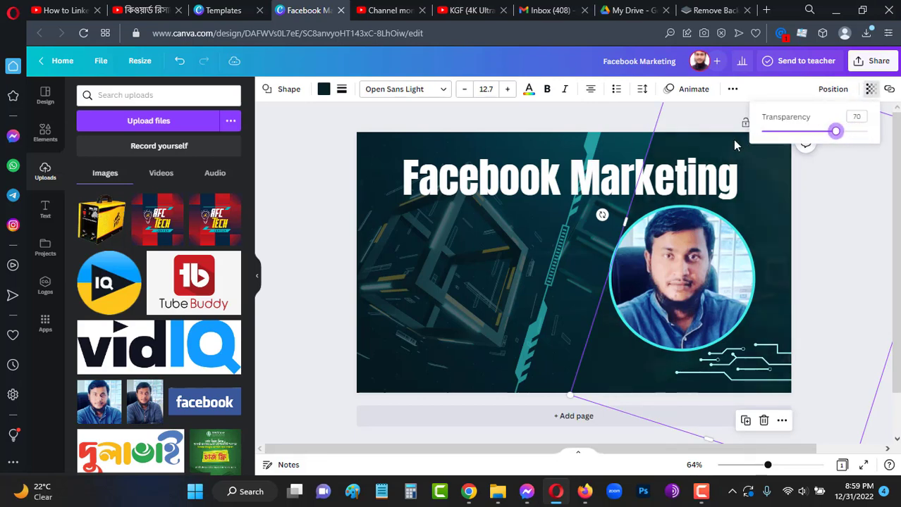
Raise the transparency value of the futuristic cube background image so the picture looks brighter.
click(548, 144)
click(548, 142)
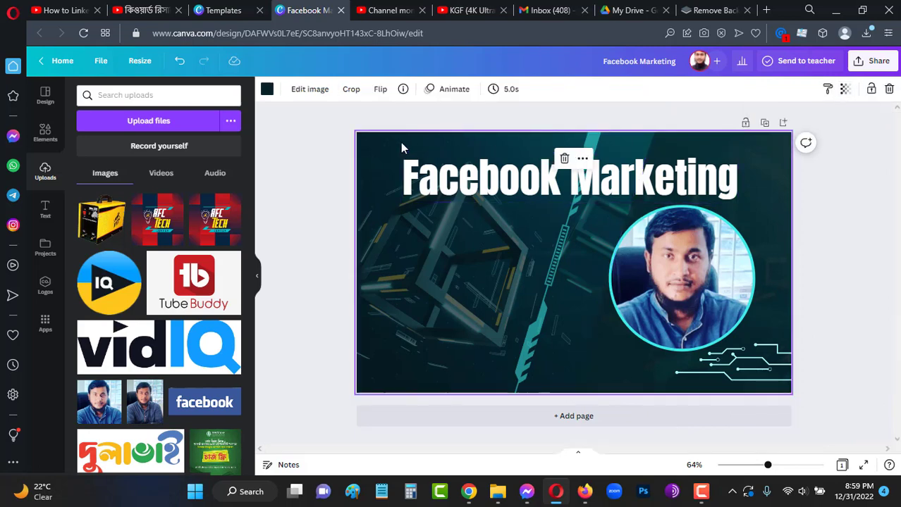
click(848, 89)
drag(770, 134, 796, 134)
click(836, 243)
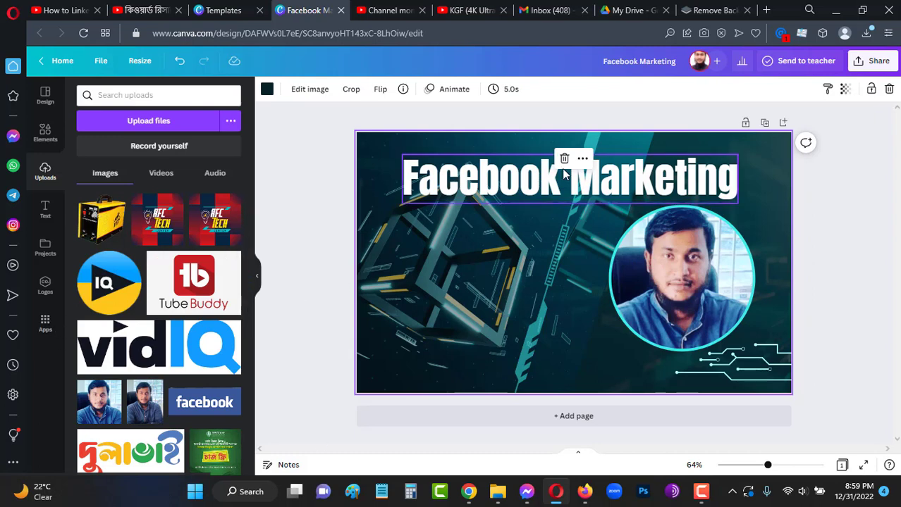
Nudge the Facebook Marketing heading slightly up and to the right.
mouse_move(558, 185)
mouse_down()
mouse_move(551, 180)
mouse_move(567, 172)
mouse_up()
click(510, 273)
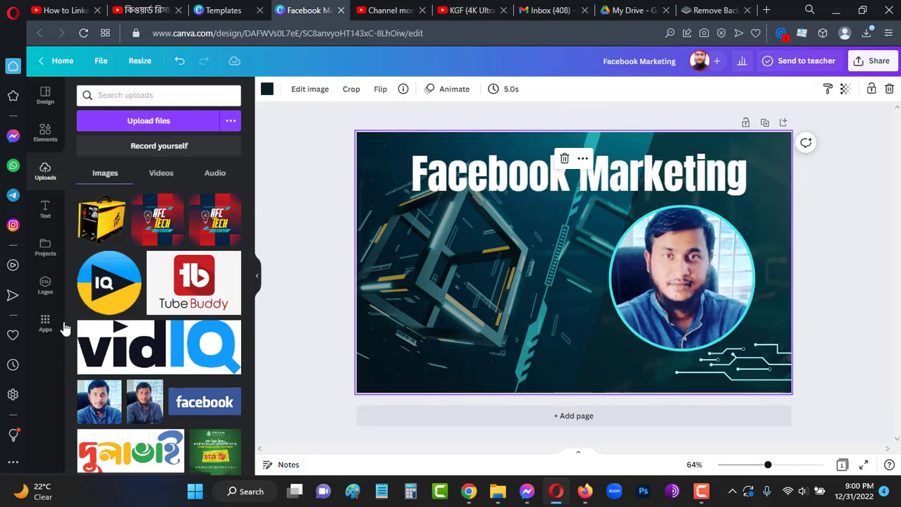
Add a new heading text box to the page with the text "Organic Promotion".
click(56, 206)
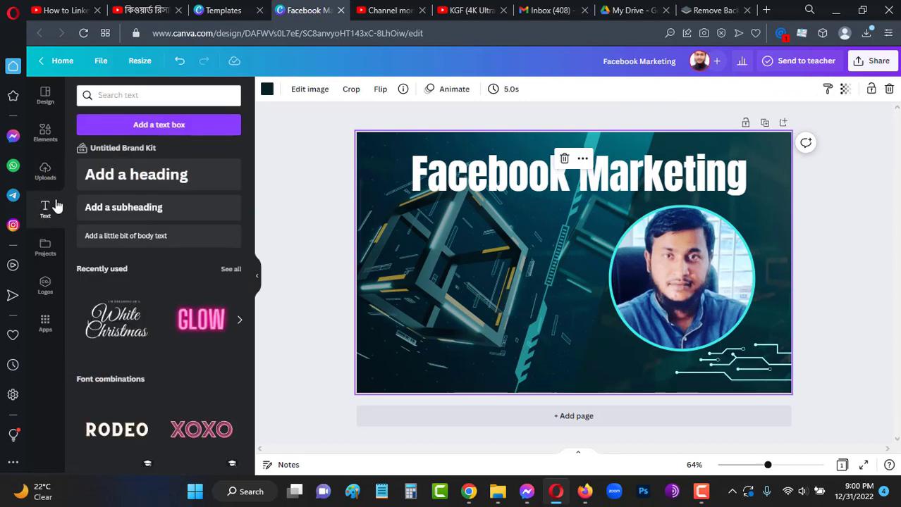
click(172, 177)
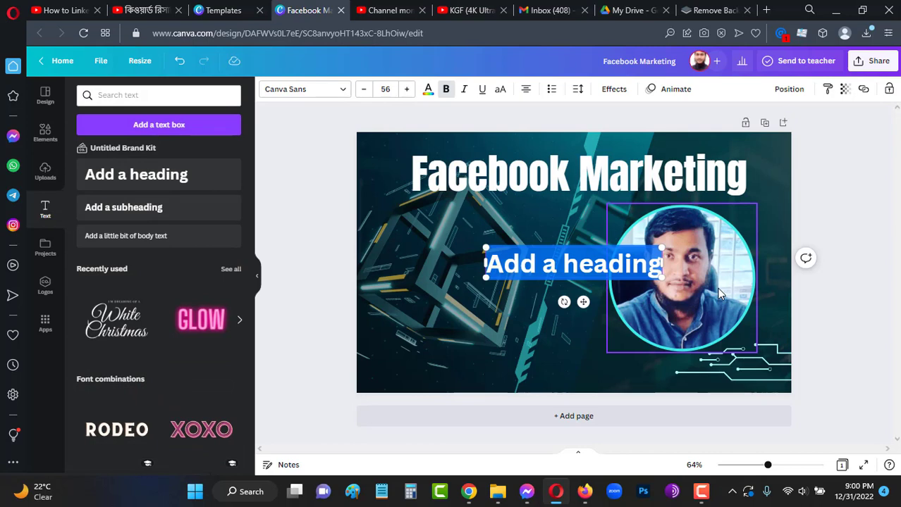
text(Or)
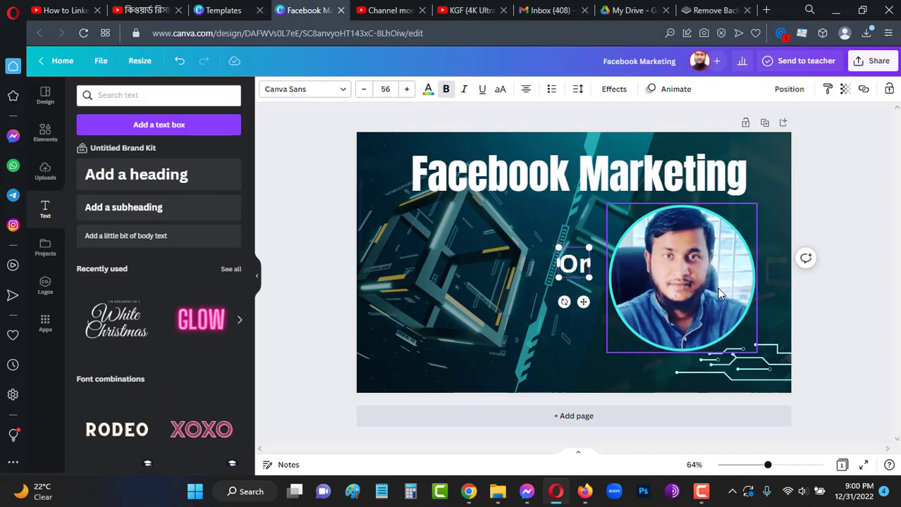
text(ga)
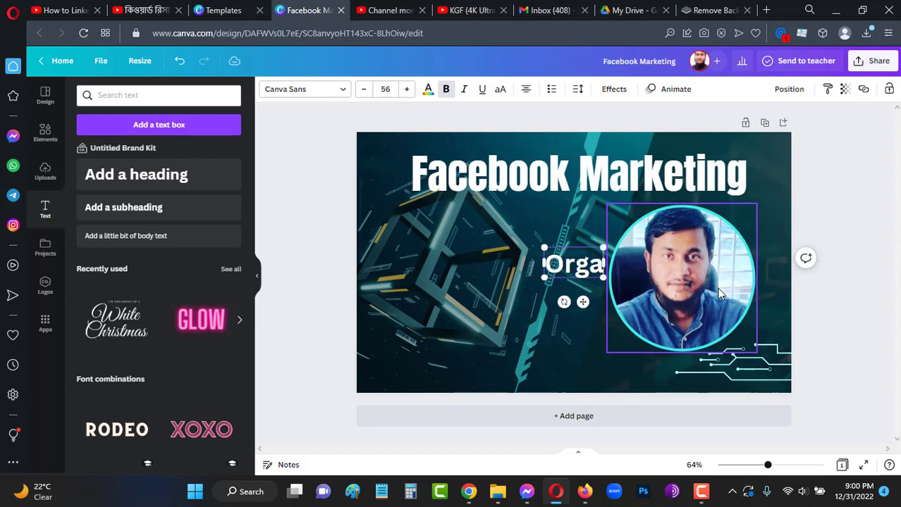
text(nic)
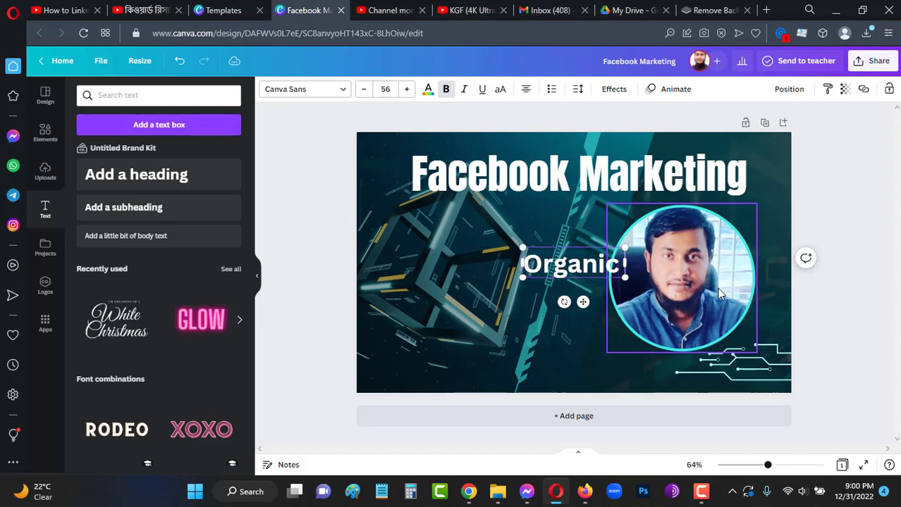
text( P)
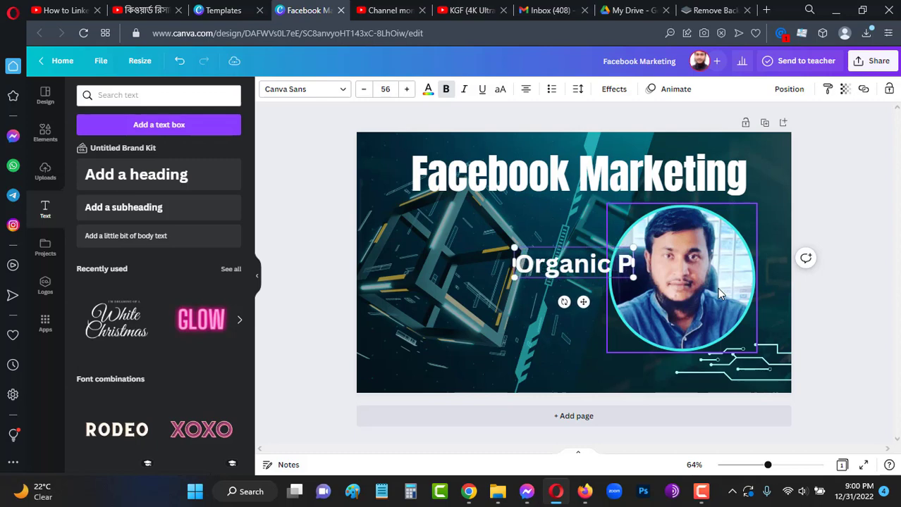
text(r)
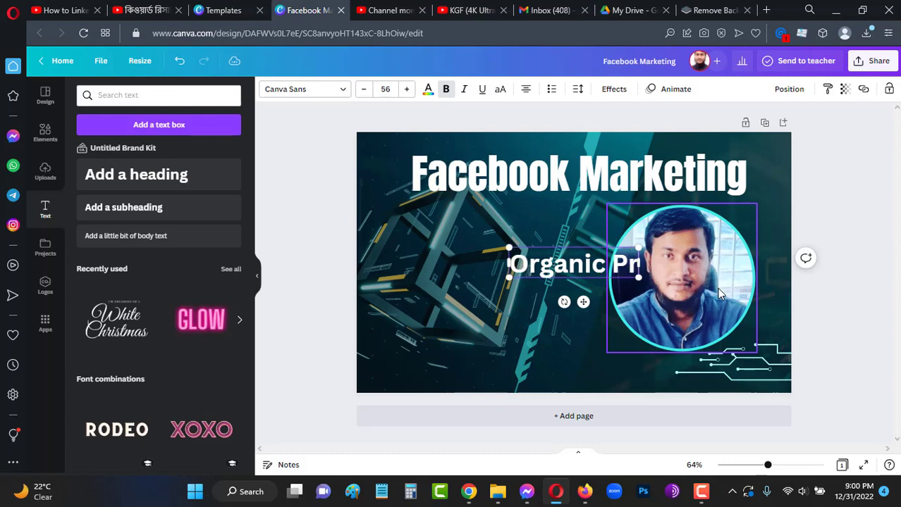
text(omotion)
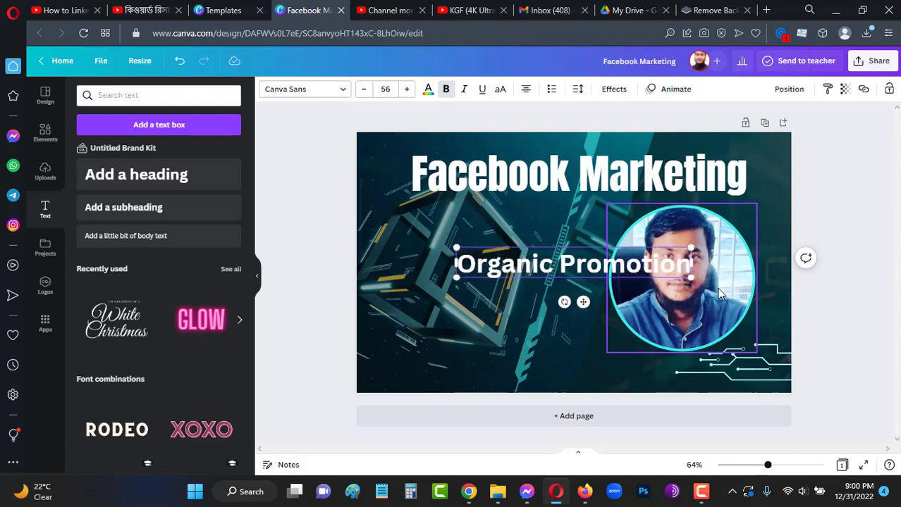
Add a second line reading "Title And Description" below Organic Promotion in the same text box.
key(Return)
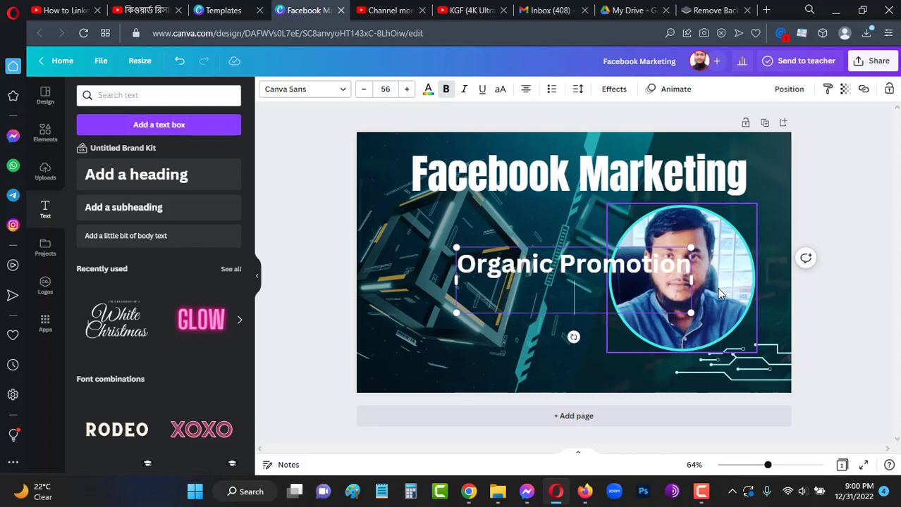
text(Titlt)
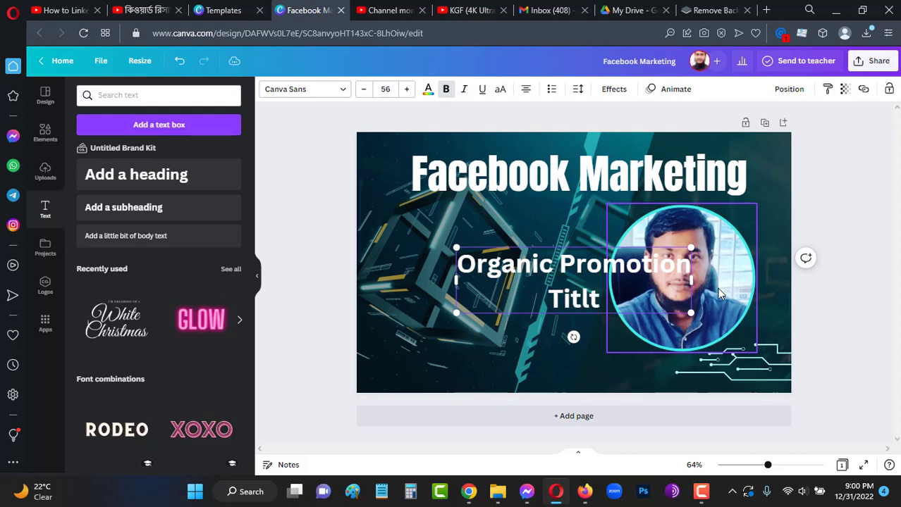
key(BackSpace)
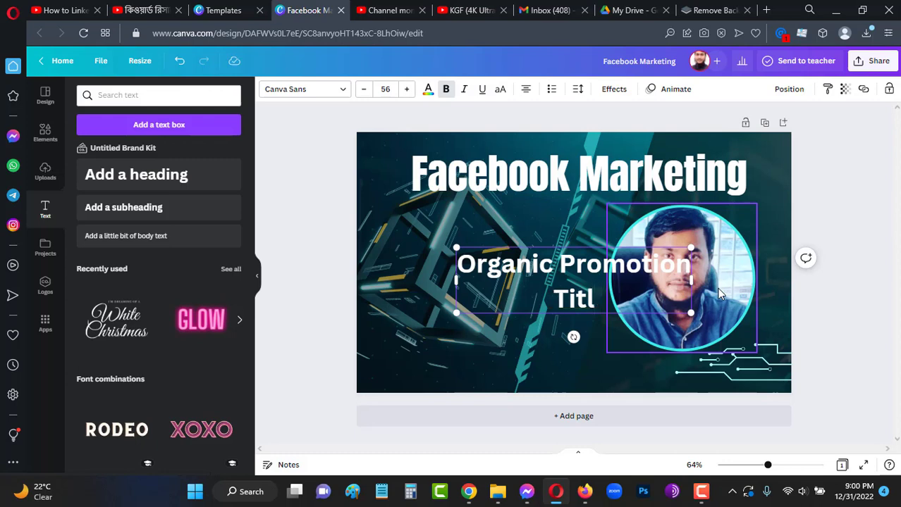
text(e)
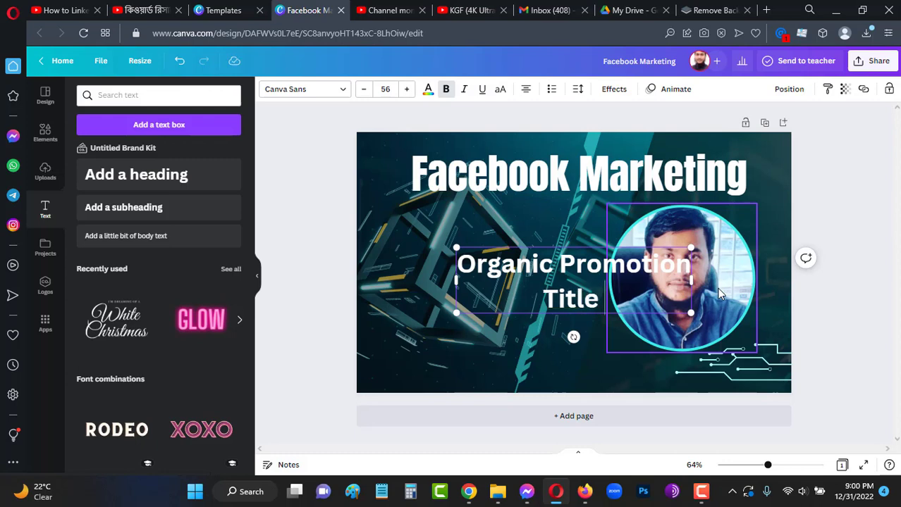
text( A)
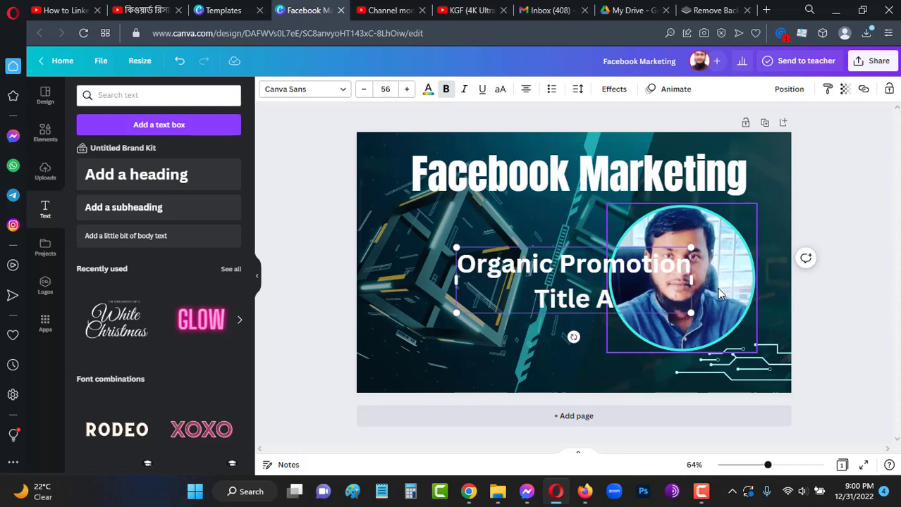
text(nd Descri)
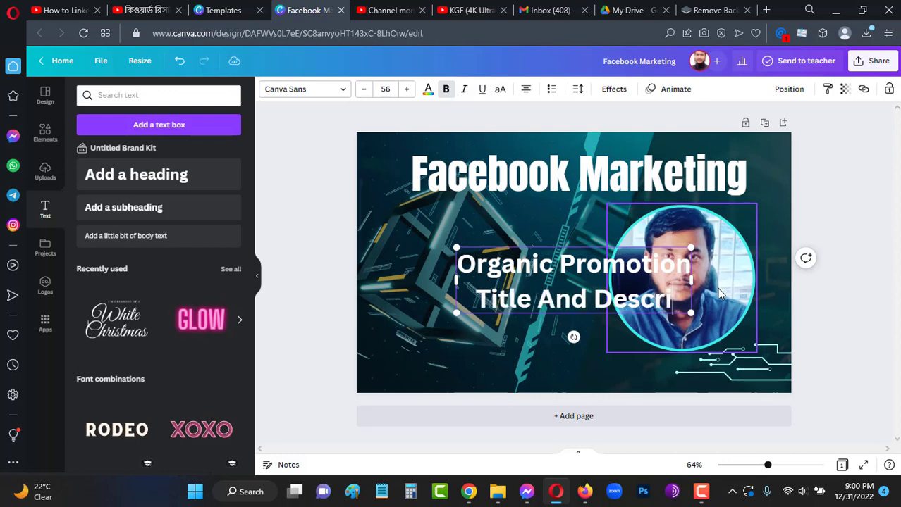
text(ptio)
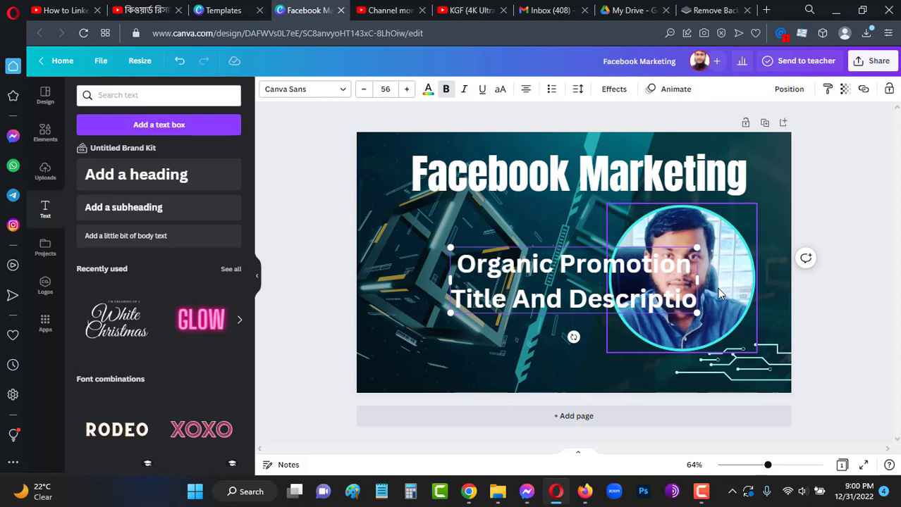
text(n)
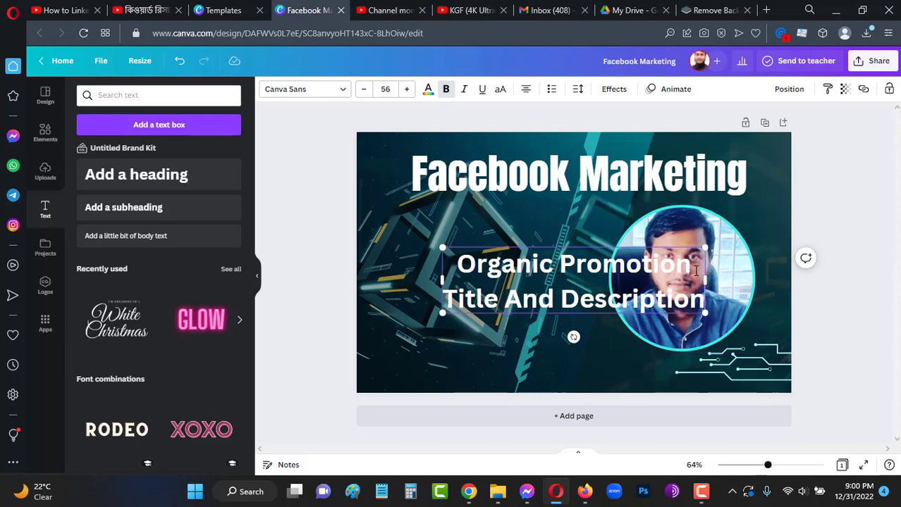
Add a third line reading "100% Client Satisfaction" to the text box.
key(Return)
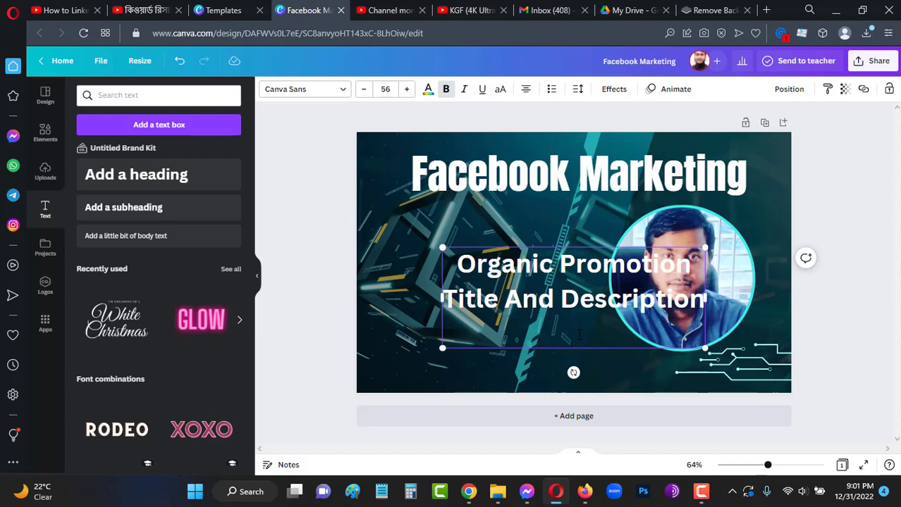
text(100)
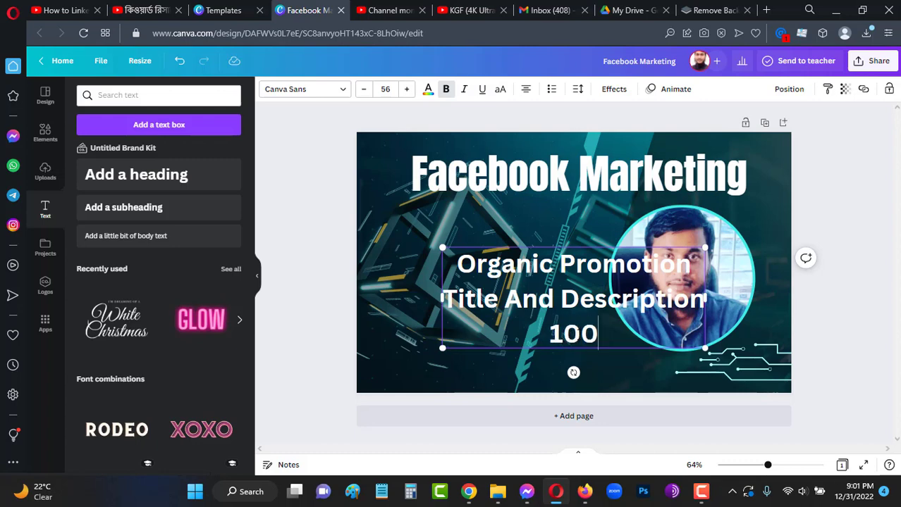
text(%)
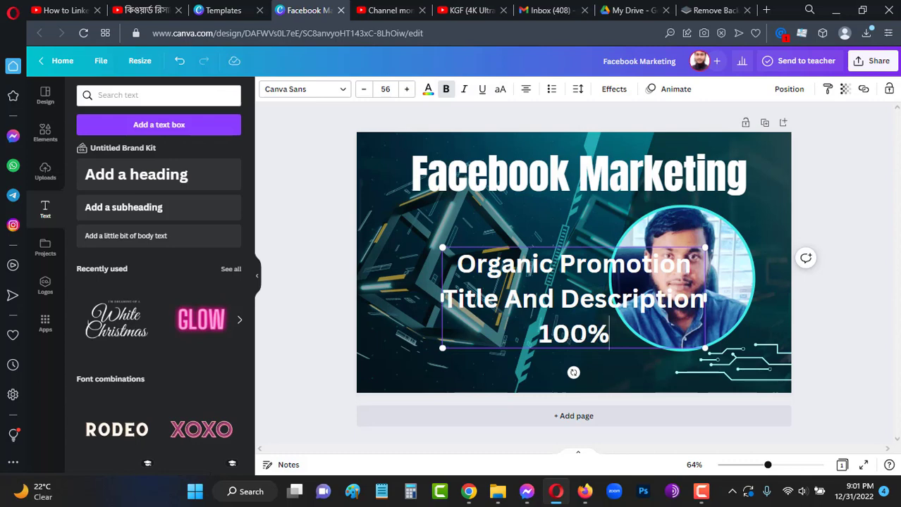
text( Clien)
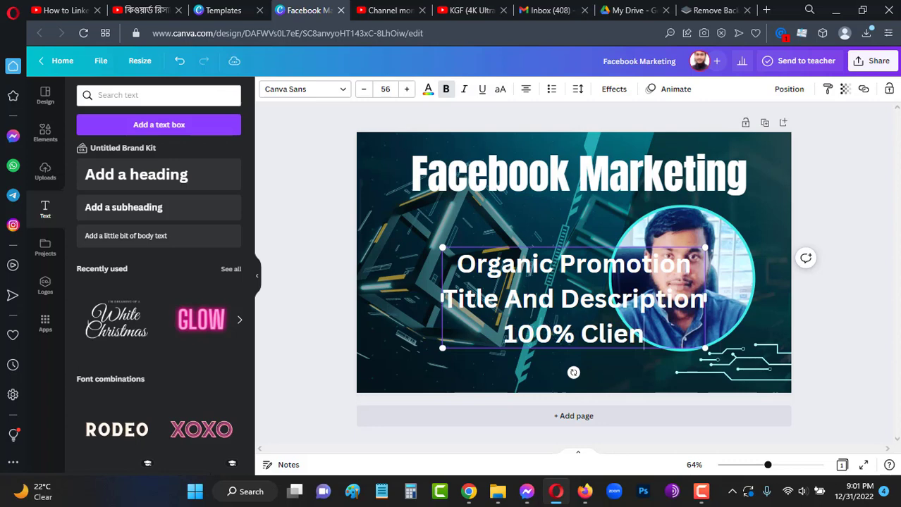
text(t Sa)
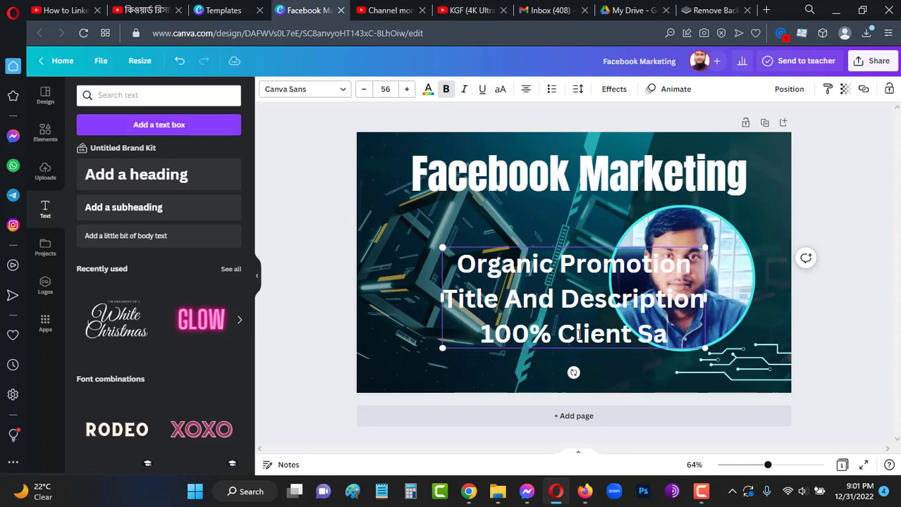
text(tis)
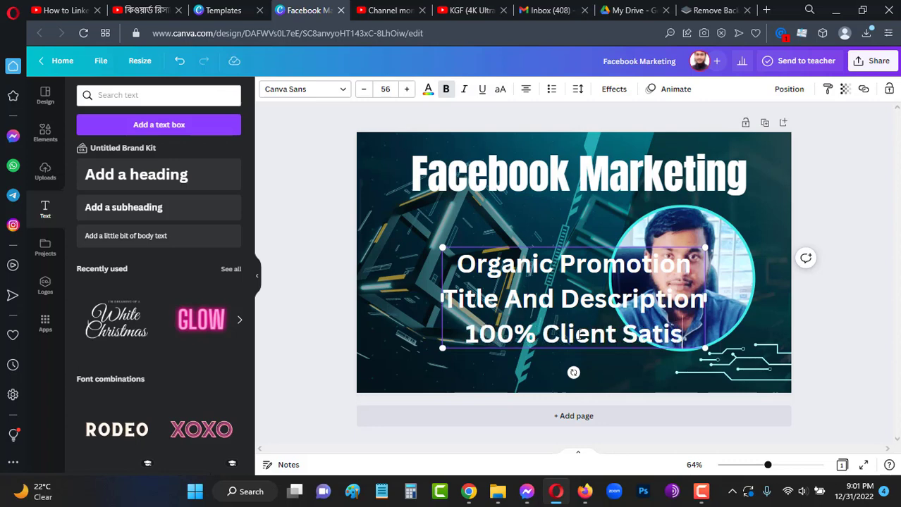
text(factio)
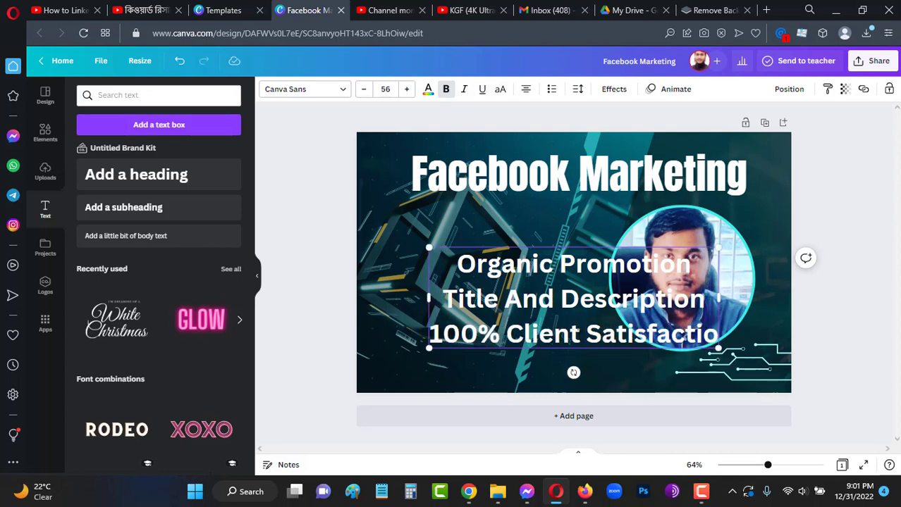
text(n)
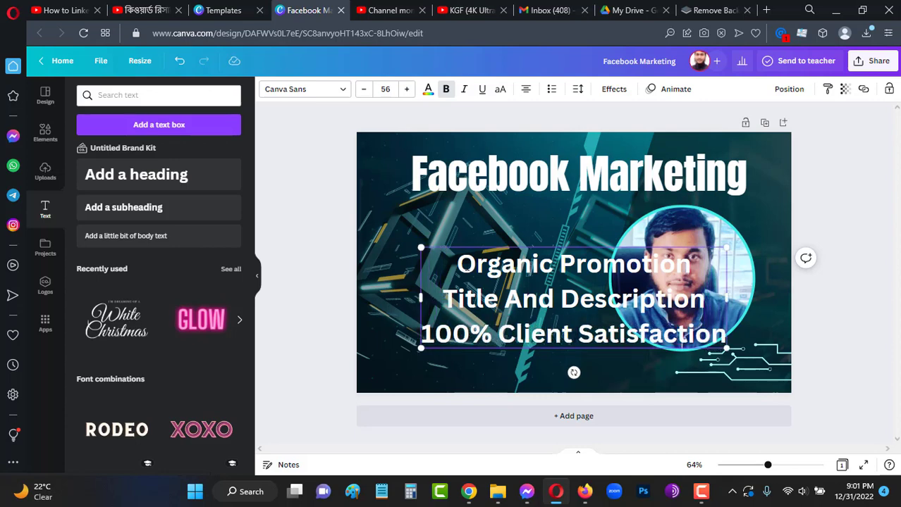
Left-align the three service text lines and format them as a bulleted list.
drag(457, 264, 724, 298)
drag(728, 334, 463, 266)
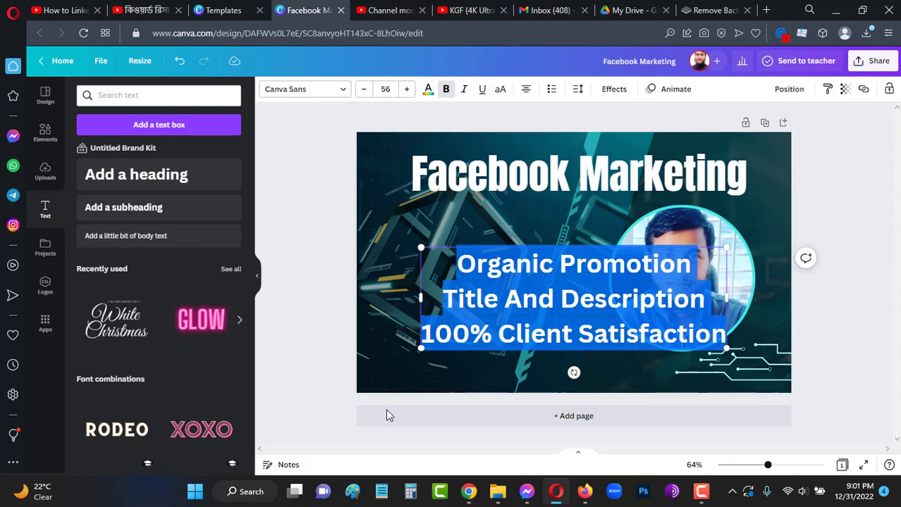
click(529, 93)
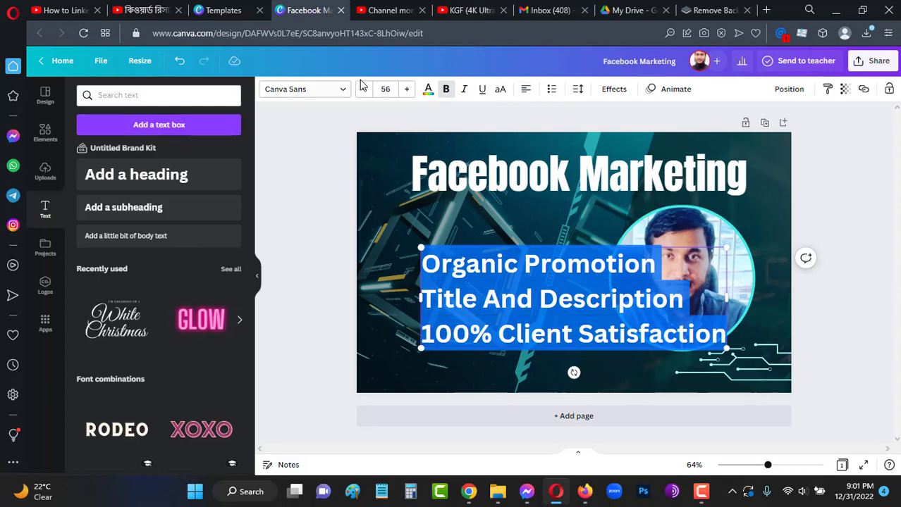
click(552, 90)
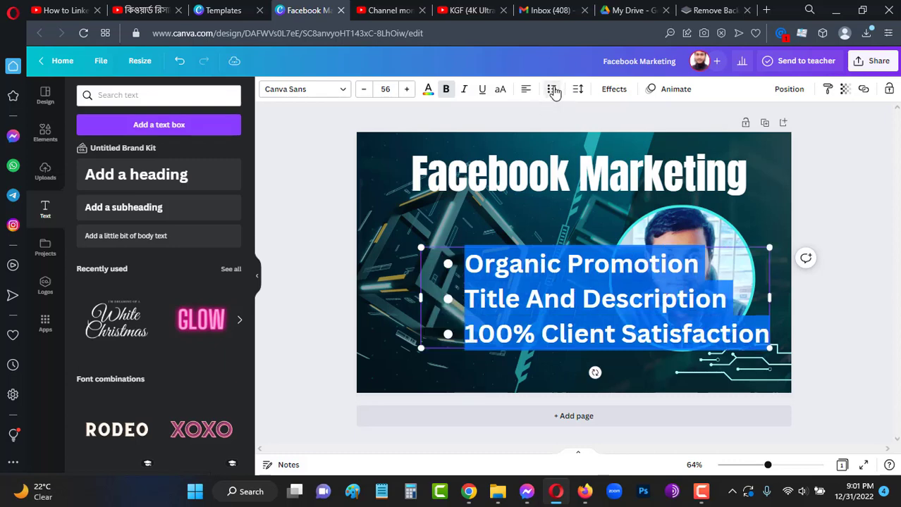
click(846, 262)
Move the bulleted list up and to the left under the heading, and set its font to Anton at size 35.
drag(633, 303, 590, 268)
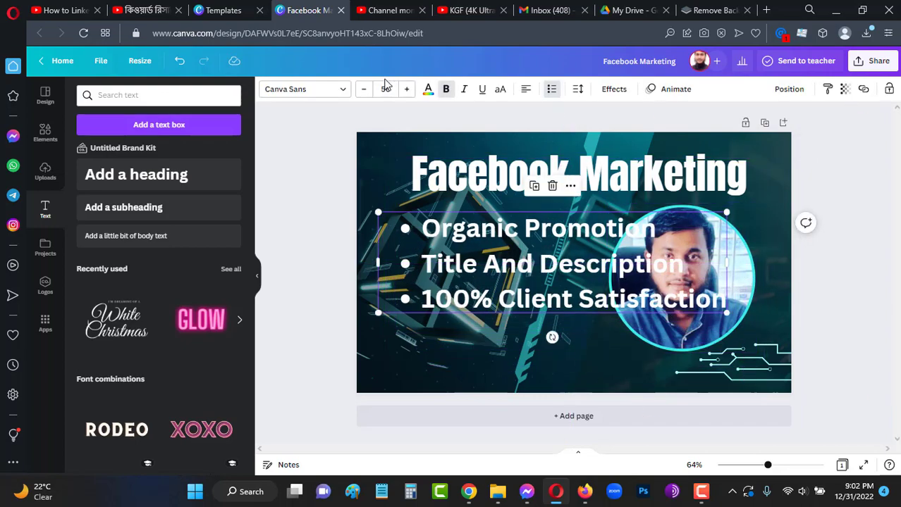
click(364, 93)
click(364, 93)
click(364, 93)
click(364, 93)
click(365, 93)
click(365, 93)
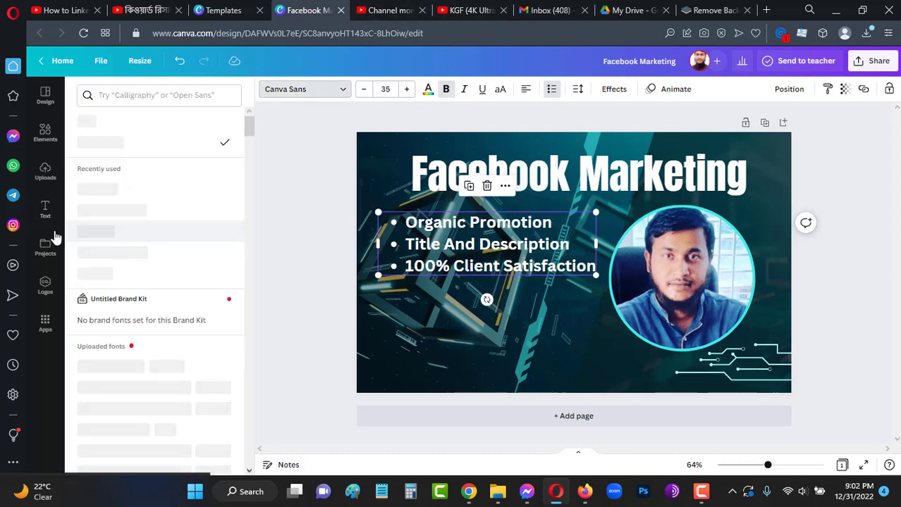
click(106, 125)
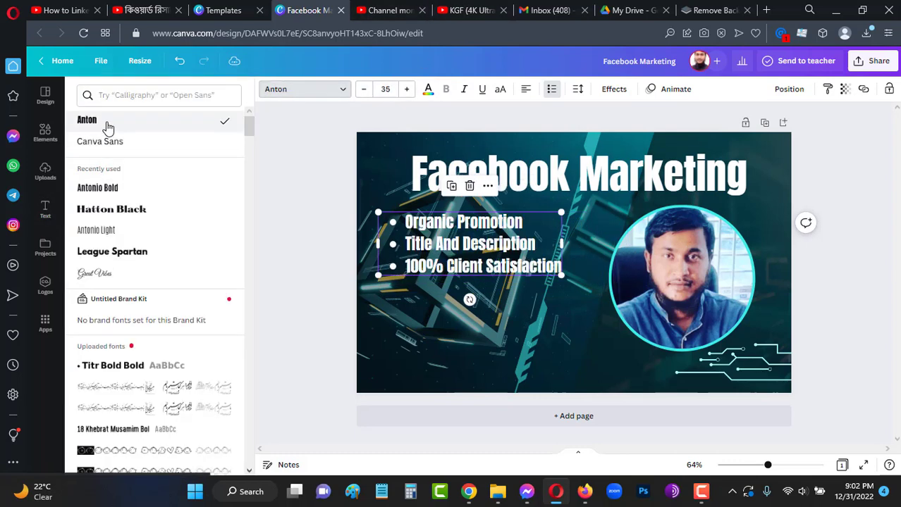
Scale the bulleted list proportionally to a font size of about 41.4 and place it left of the portrait.
drag(567, 283, 643, 310)
mouse_move(522, 270)
mouse_down()
mouse_move(520, 305)
mouse_move(511, 280)
mouse_up()
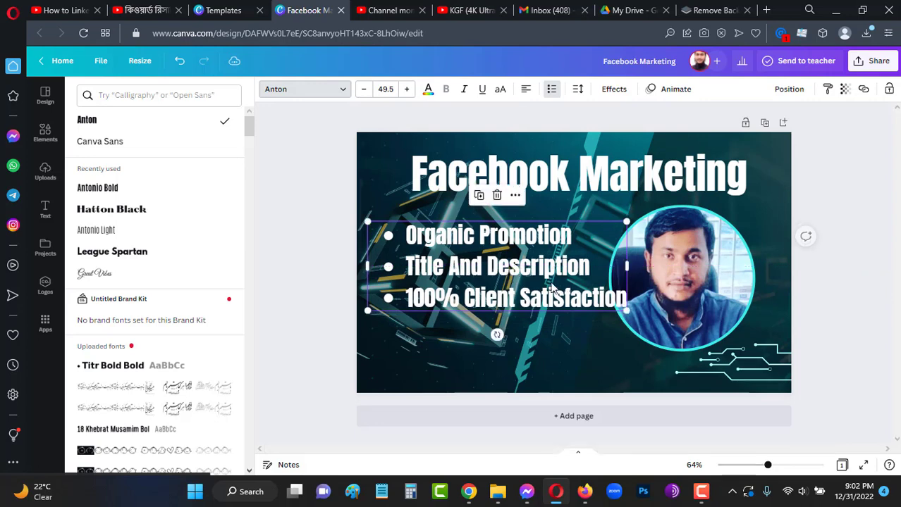
drag(626, 310, 596, 300)
drag(507, 282, 522, 287)
drag(614, 311, 603, 306)
Move the circular portrait farther right, then shift the bulleted list right and enlarge it to a font size of about 43.1.
drag(676, 299, 689, 299)
drag(556, 294, 571, 294)
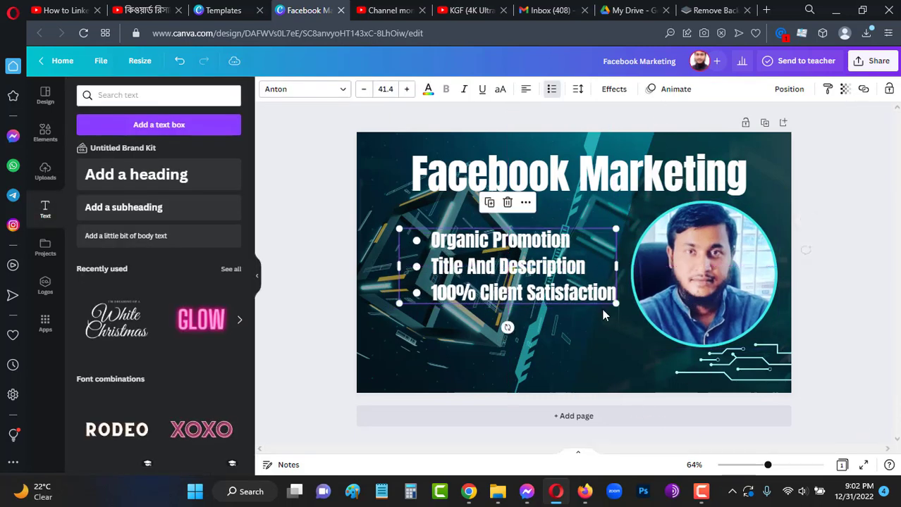
drag(619, 310, 628, 317)
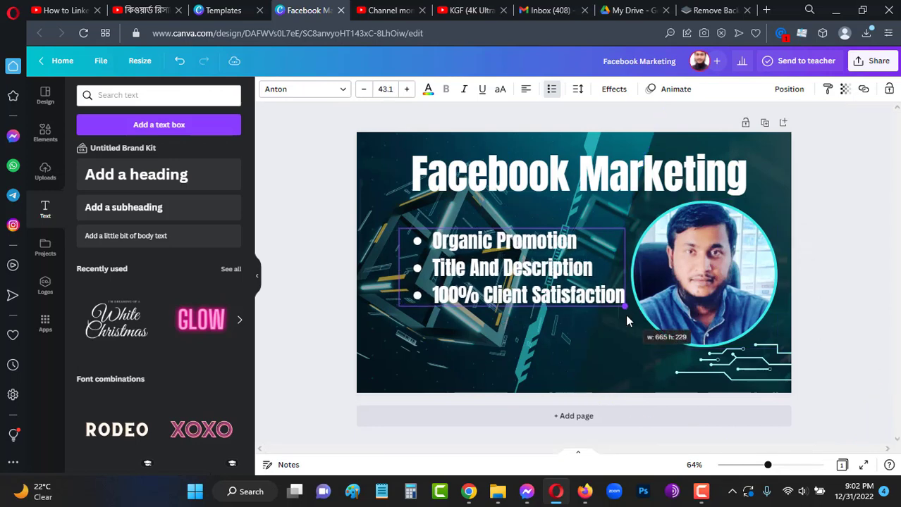
click(871, 287)
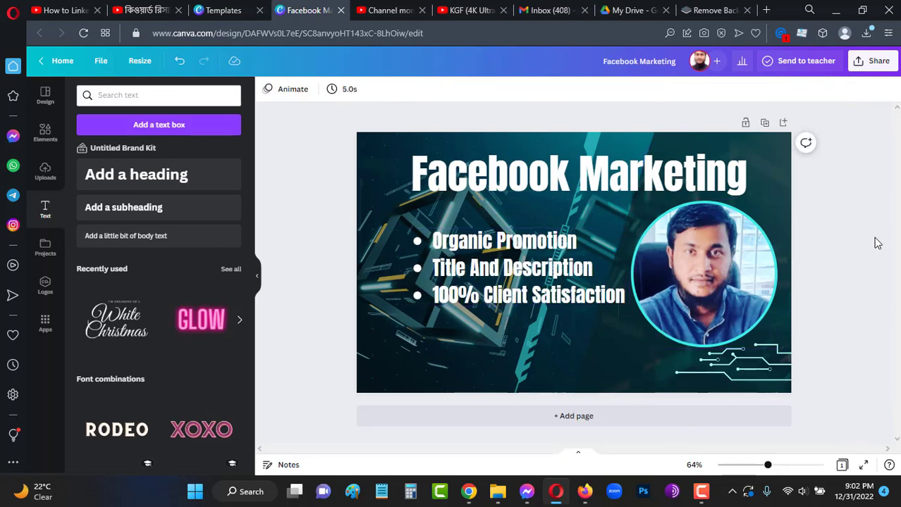
Lower the background image's transparency setting to about 34.
click(402, 143)
click(845, 89)
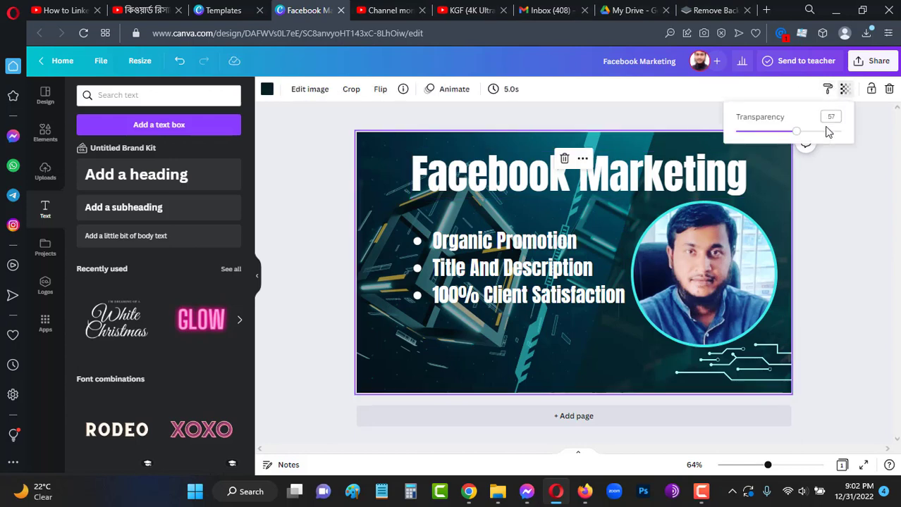
drag(792, 135, 779, 136)
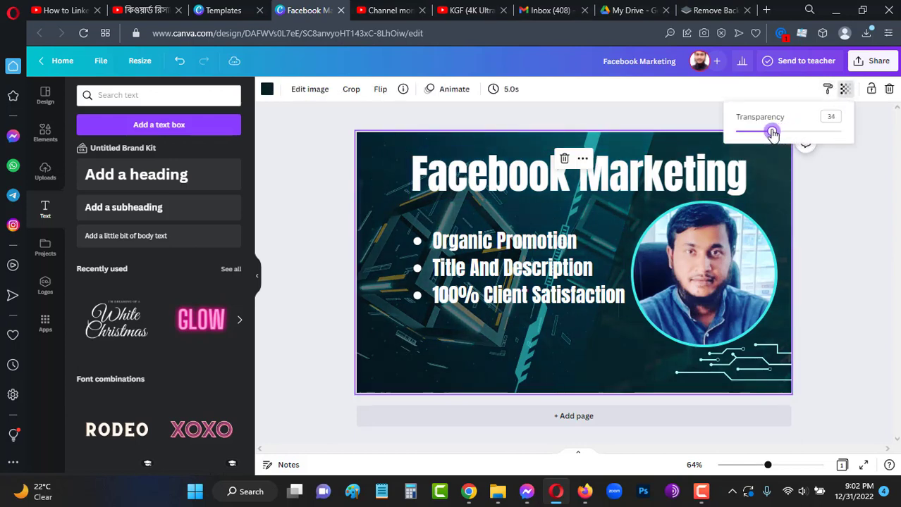
click(857, 236)
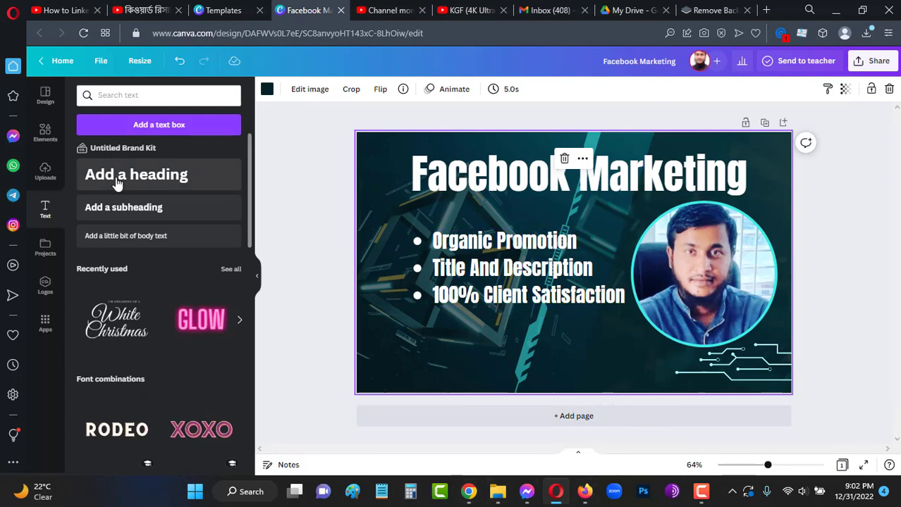
Upload the 3D facebook logo file images__13_-removebg-preview from the Downloads folder.
click(46, 173)
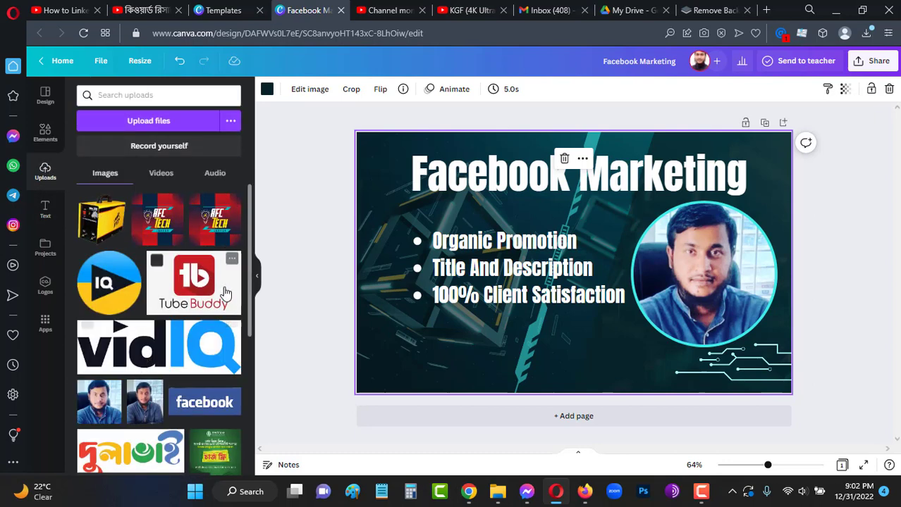
scroll(220, 292, down, 5)
scroll(215, 293, up, 5)
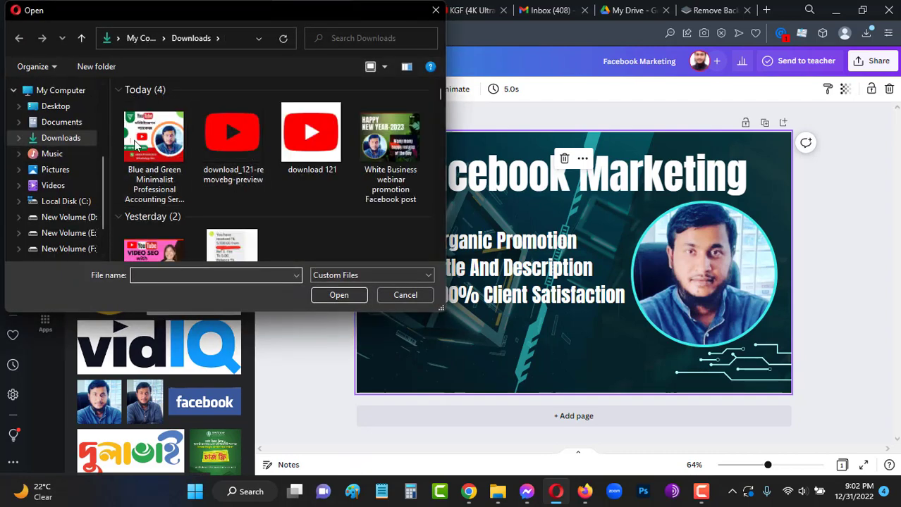
scroll(224, 141, down, 5)
scroll(226, 141, up, 1)
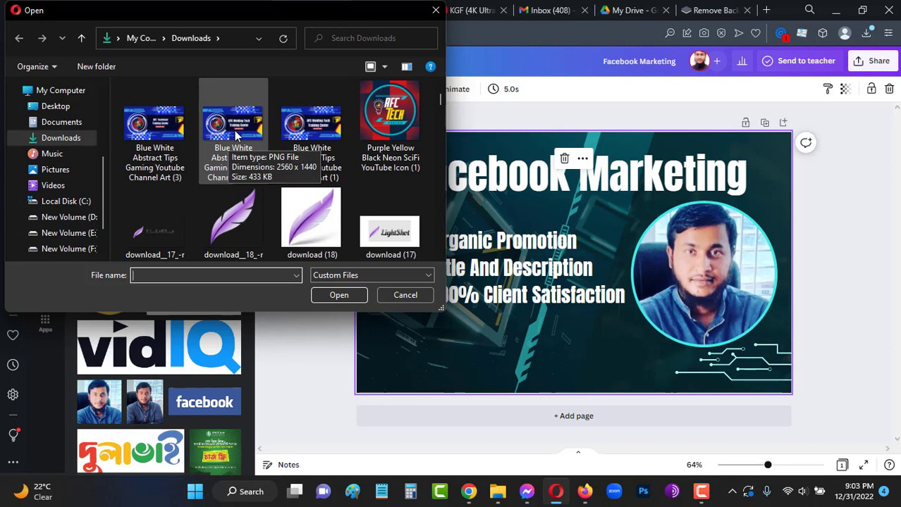
scroll(240, 155, down, 4)
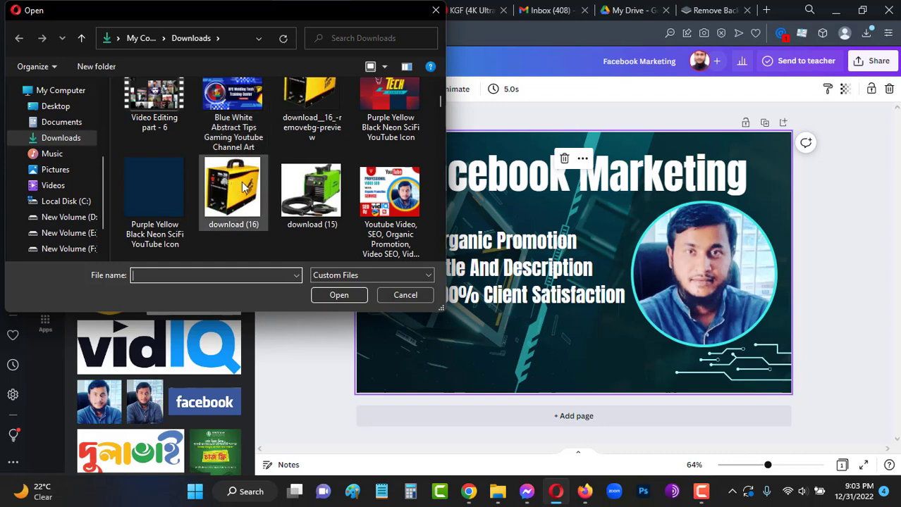
scroll(253, 179, down, 15)
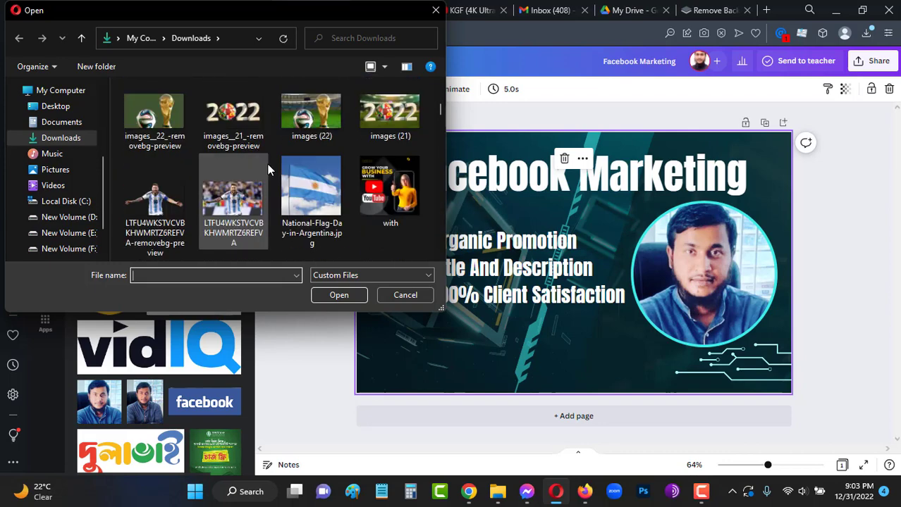
scroll(270, 168, down, 8)
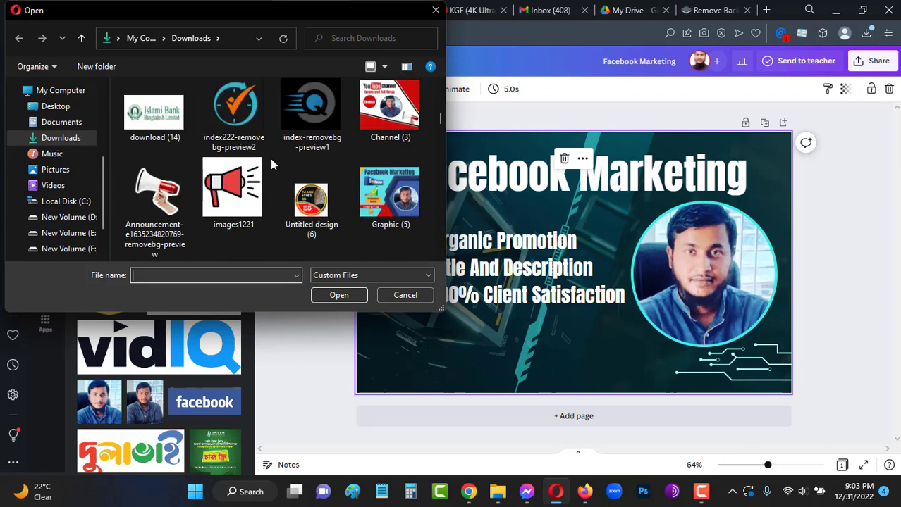
scroll(273, 157, down, 10)
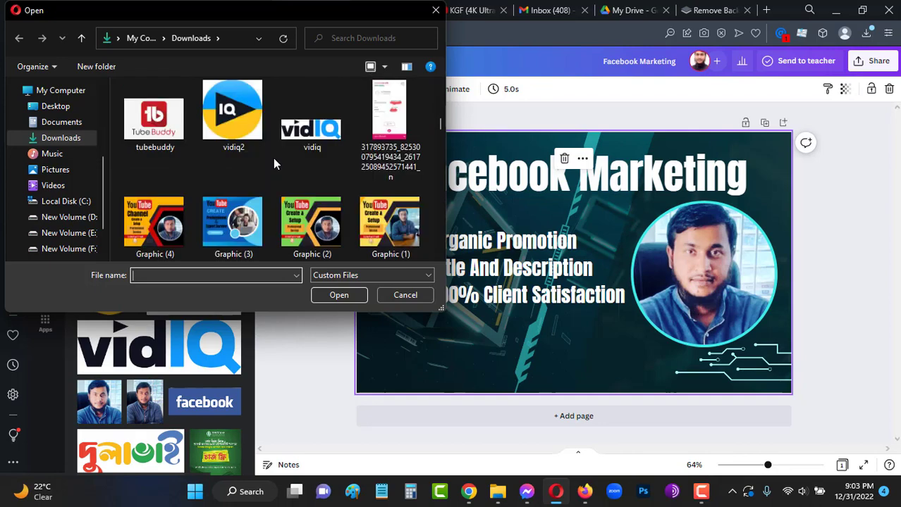
scroll(277, 159, down, 10)
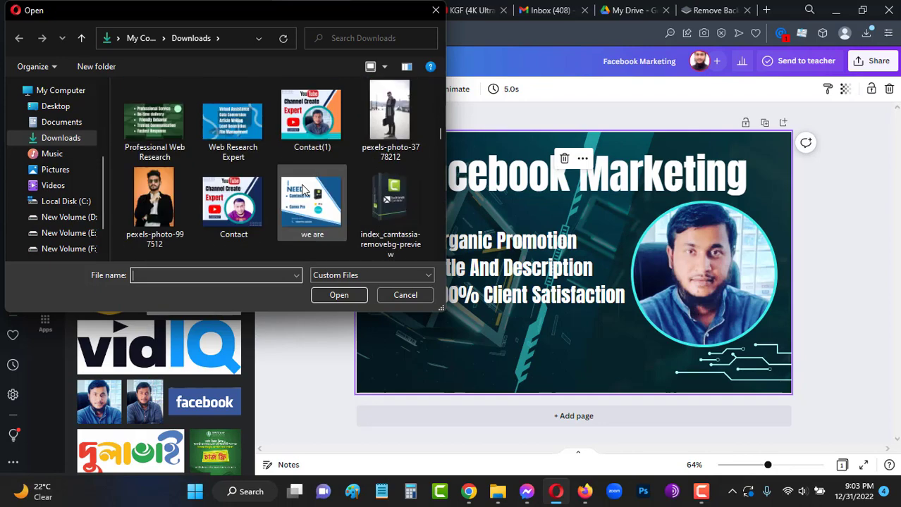
scroll(303, 187, down, 10)
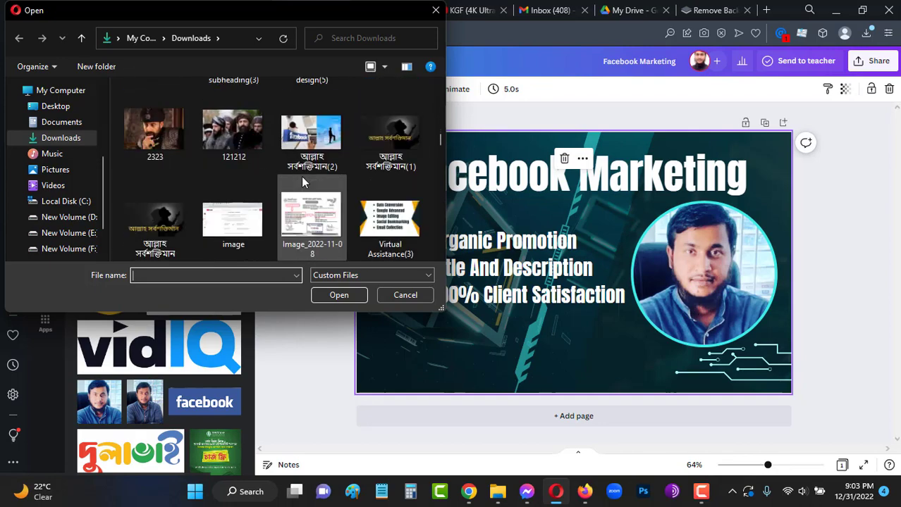
scroll(301, 182, down, 10)
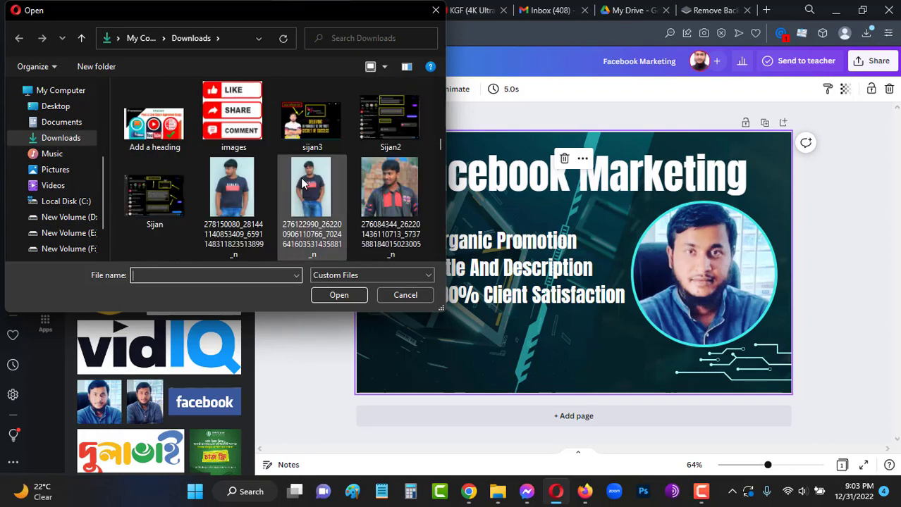
scroll(300, 178, down, 10)
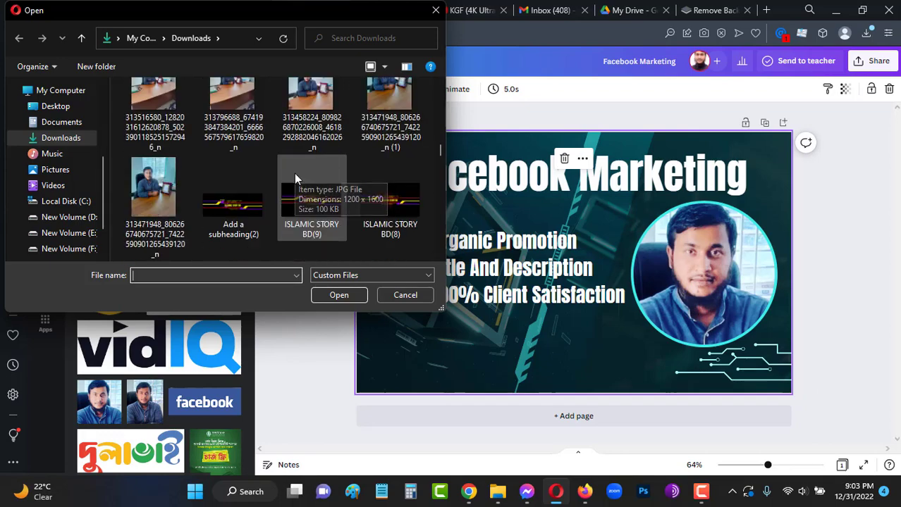
scroll(294, 174, down, 6)
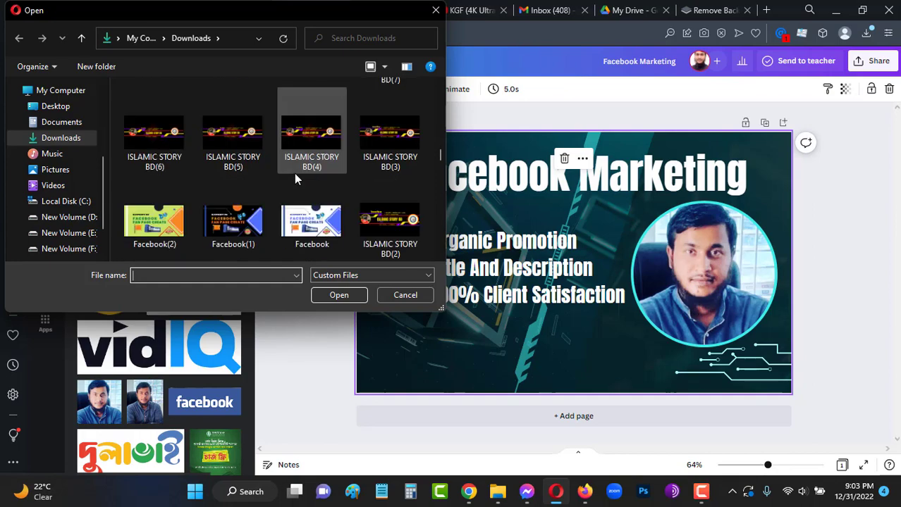
scroll(296, 178, down, 10)
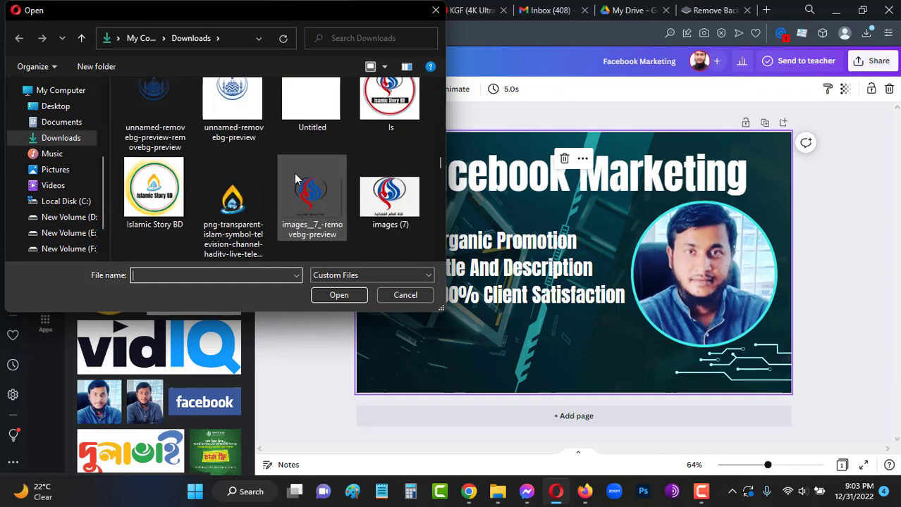
scroll(296, 178, down, 12)
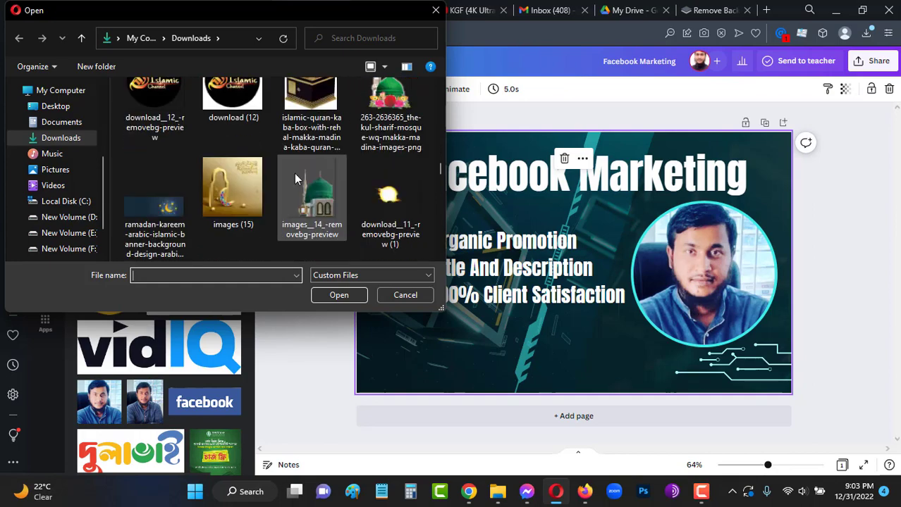
scroll(295, 178, down, 12)
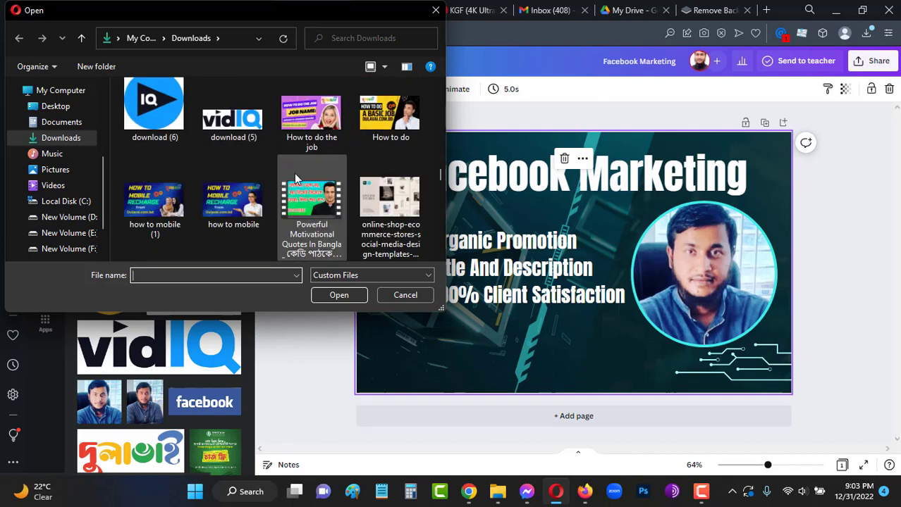
scroll(295, 179, down, 12)
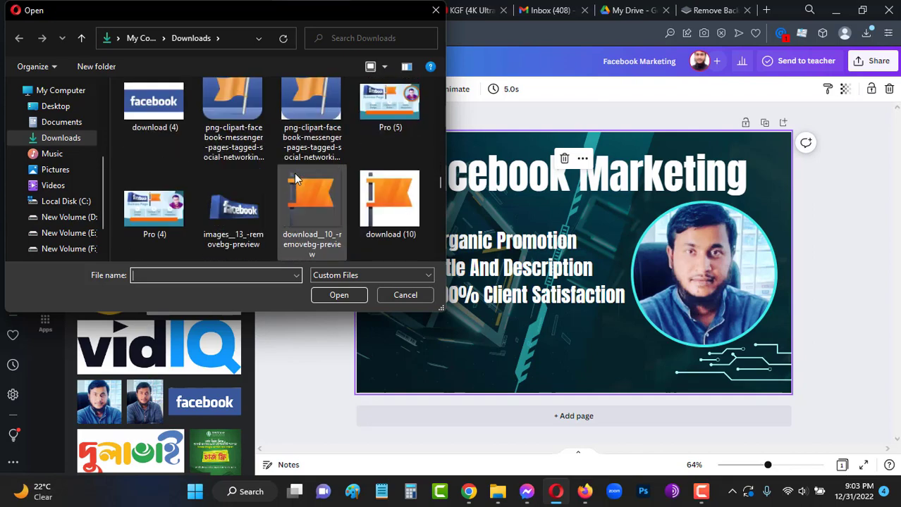
scroll(296, 179, up, 2)
scroll(294, 176, down, 3)
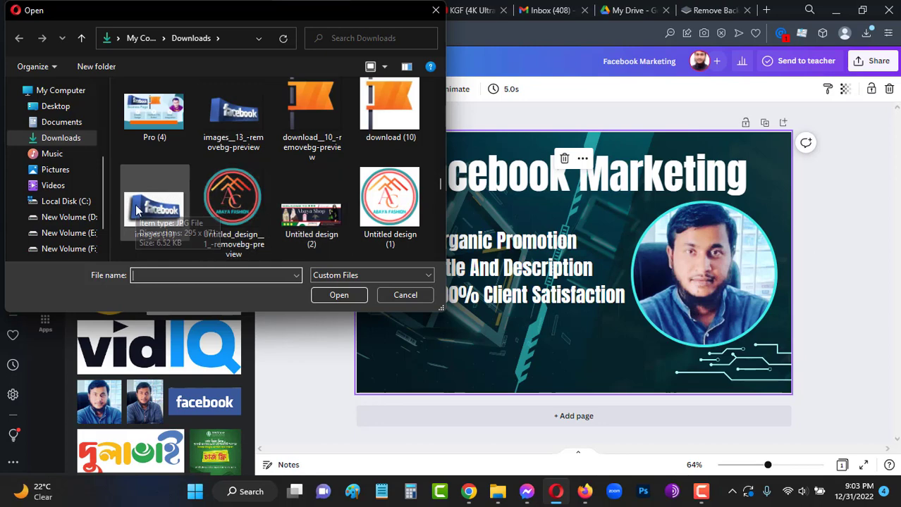
click(233, 121)
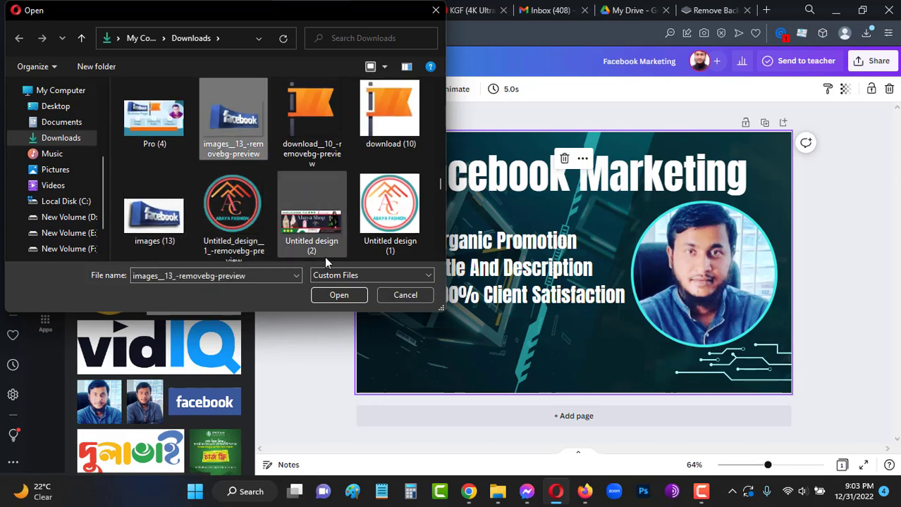
click(339, 296)
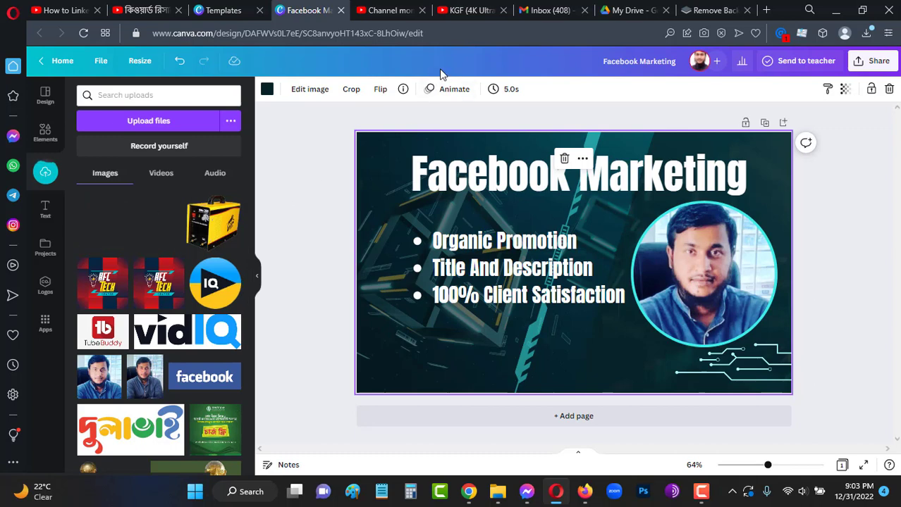
Shrink the circular portrait and move it up and slightly left, keeping it right of the bulleted list.
click(720, 285)
drag(630, 200, 659, 229)
drag(710, 289, 696, 264)
Enlarge the bulleted list to a font size of about 50.9 and nudge it slightly down.
click(609, 308)
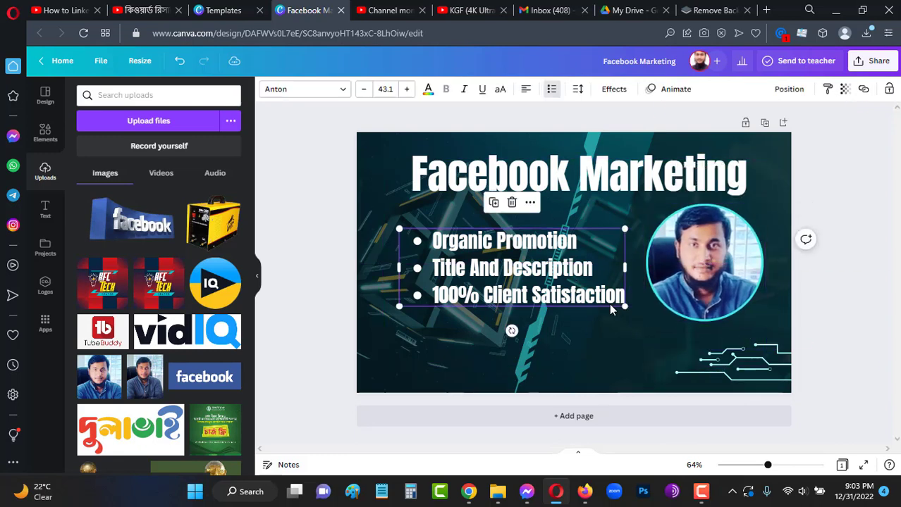
drag(623, 305, 658, 328)
mouse_move(584, 288)
mouse_down()
mouse_move(575, 296)
mouse_move(584, 299)
mouse_move(583, 291)
mouse_up()
Add the uploaded 3D facebook logo to the design, shrink it and place it just below the bulleted list.
click(123, 224)
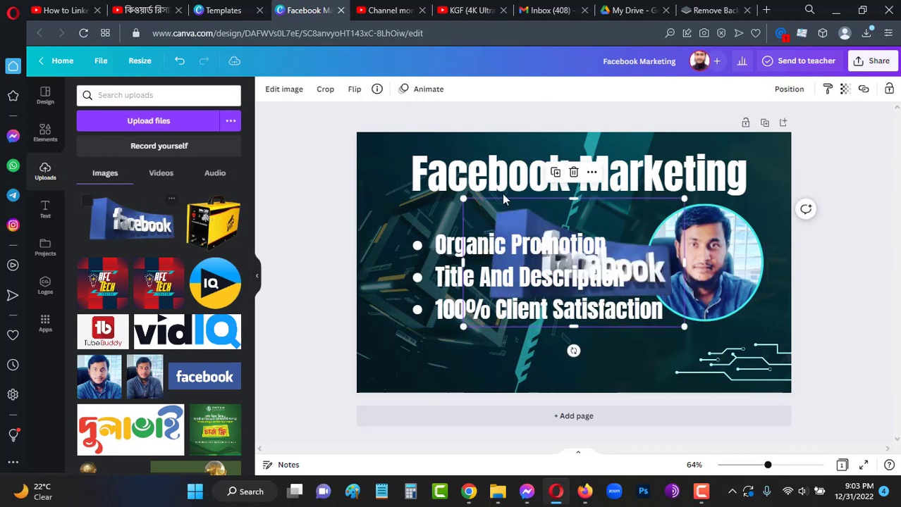
mouse_move(650, 239)
mouse_down()
mouse_move(650, 257)
mouse_move(657, 240)
mouse_up()
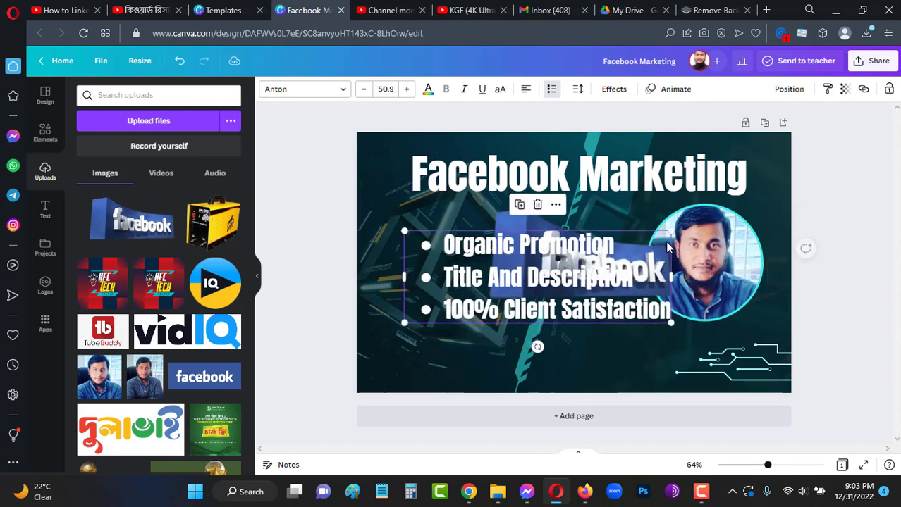
drag(558, 211, 476, 315)
drag(603, 430, 543, 384)
drag(486, 345, 509, 356)
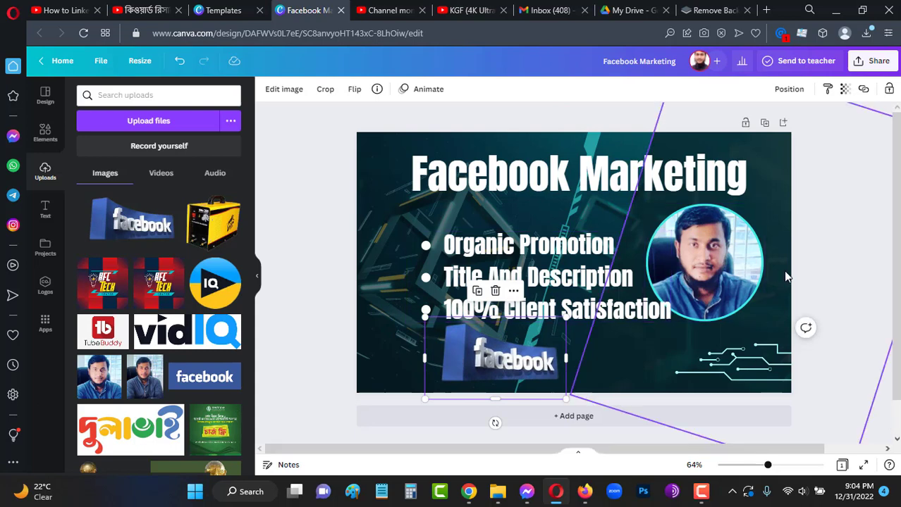
click(872, 261)
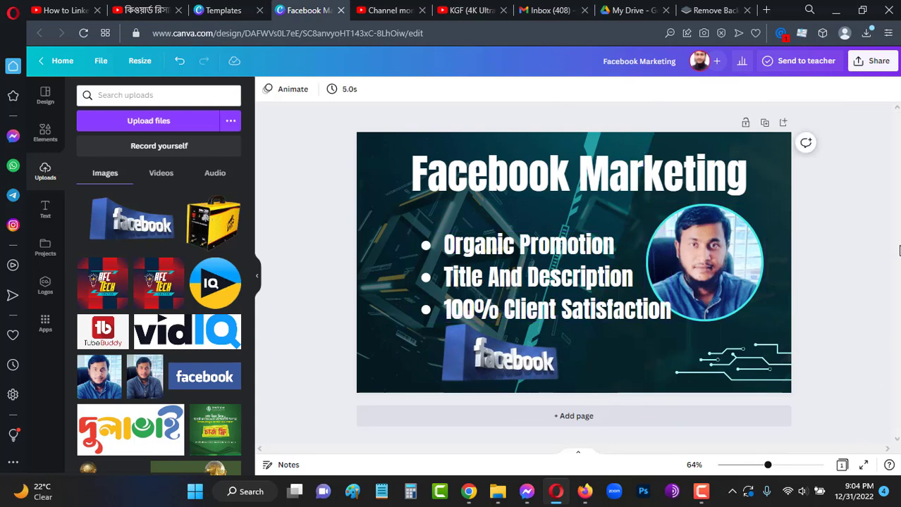
Delete the word "Facebook" from the heading and move the remaining "Marketing" text right, above the circular portrait.
click(564, 174)
click(565, 174)
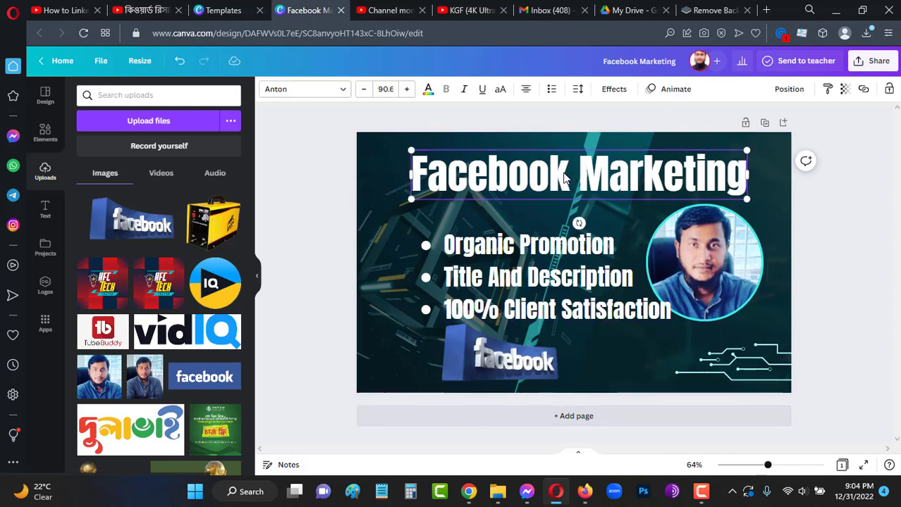
key(BackSpace)
key(BackSpace)
key(BackSpace)
key(BackSpace)
key(BackSpace)
key(BackSpace)
key(BackSpace)
key(BackSpace)
drag(576, 173, 633, 178)
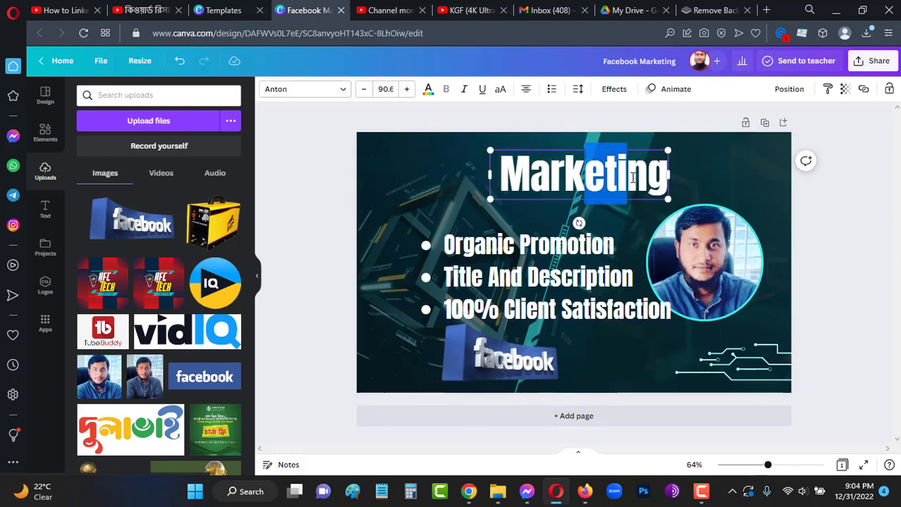
drag(541, 148, 612, 145)
Move the 3D facebook logo beside the "Marketing" heading, on its left, and enlarge it slightly above the bulleted list.
drag(513, 372, 508, 178)
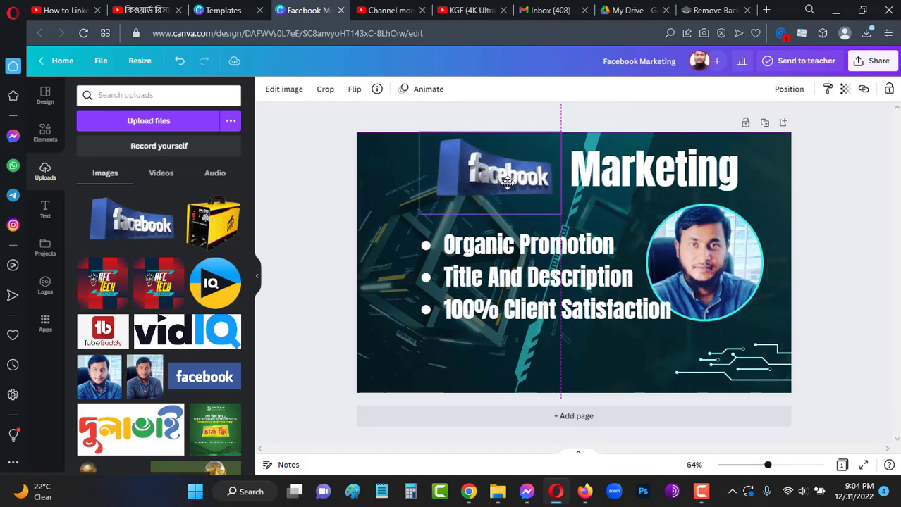
click(863, 284)
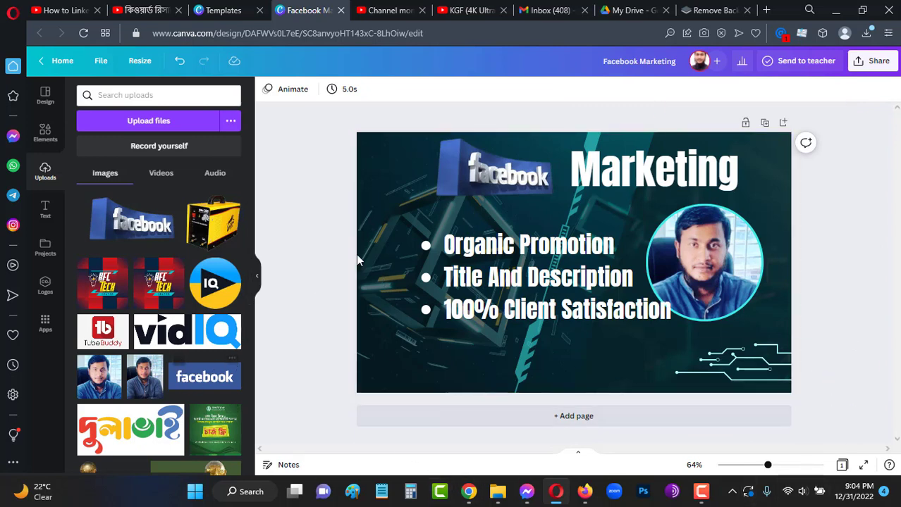
click(457, 187)
drag(457, 187, 434, 196)
mouse_move(538, 222)
mouse_down()
mouse_move(555, 225)
mouse_move(539, 211)
mouse_up()
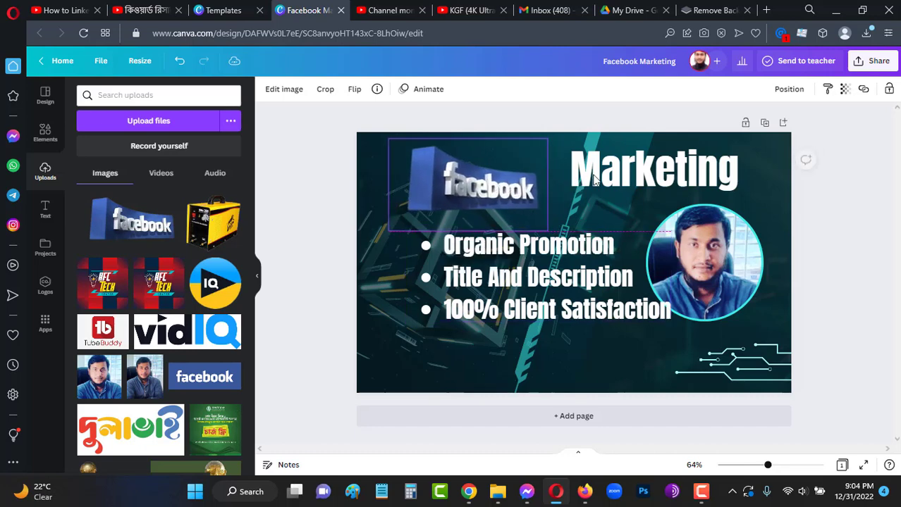
Enlarge the "Marketing" heading slightly and lower it beside the logo, and shift the circular portrait down and right.
click(623, 167)
drag(623, 167, 624, 170)
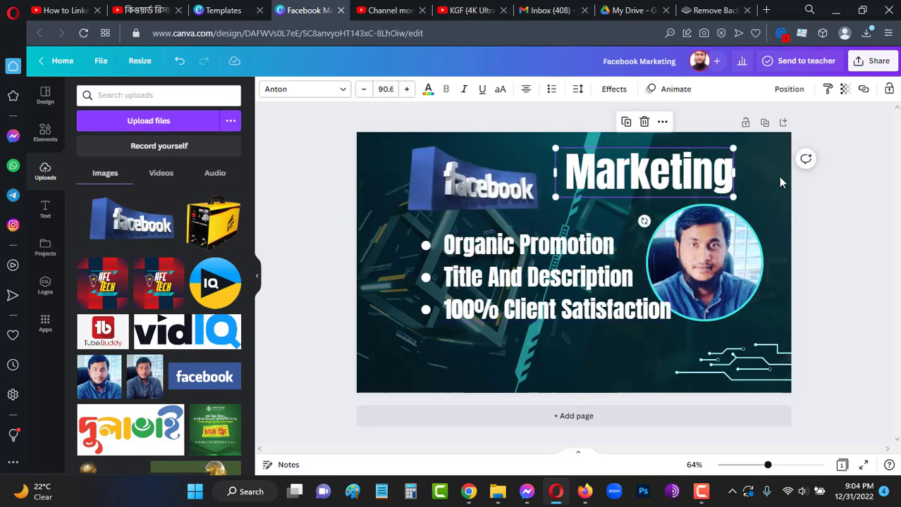
drag(699, 274, 715, 289)
click(705, 185)
drag(734, 198, 745, 201)
drag(680, 179, 677, 196)
click(849, 200)
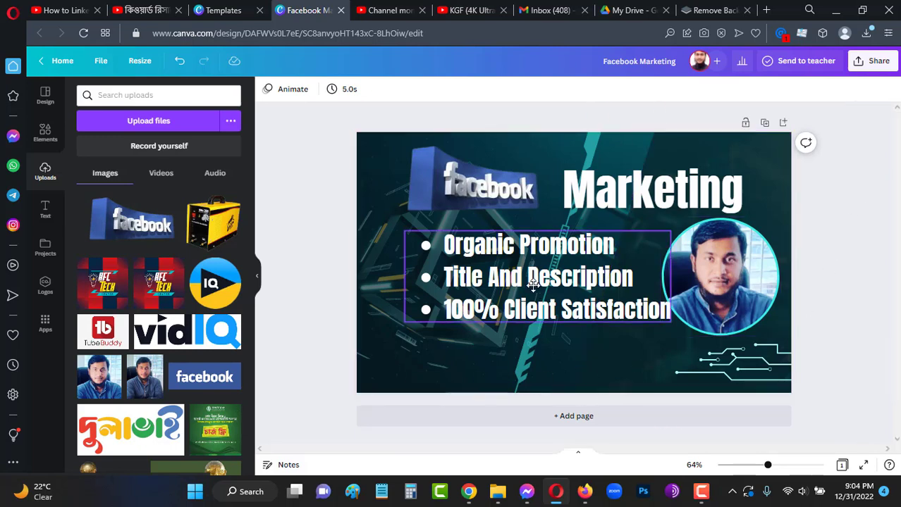
Nudge the bulleted list, the 3D facebook logo and the "Marketing" heading slightly left.
drag(534, 285, 523, 285)
drag(485, 183, 478, 181)
drag(653, 200, 647, 201)
click(843, 258)
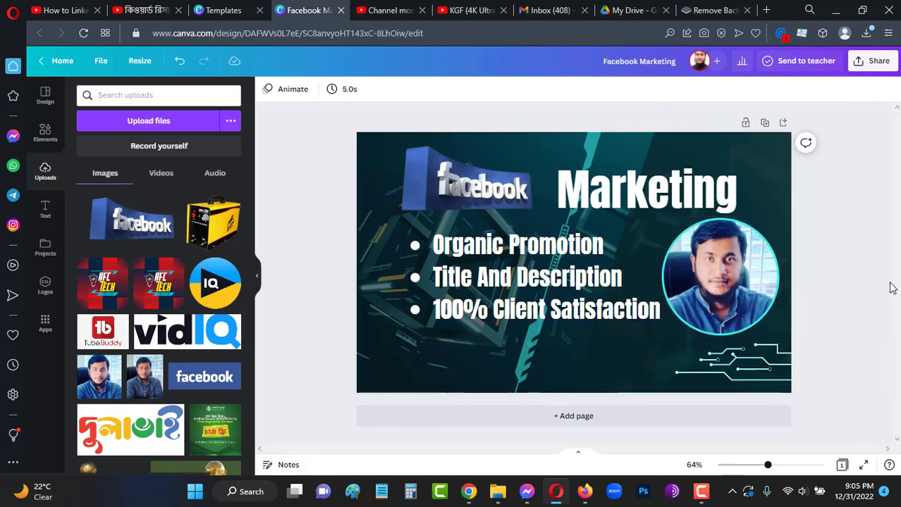
Switch to File Explorer, browse the Downloads folder for an earlier design and open the image Align On The Way (5).
click(498, 491)
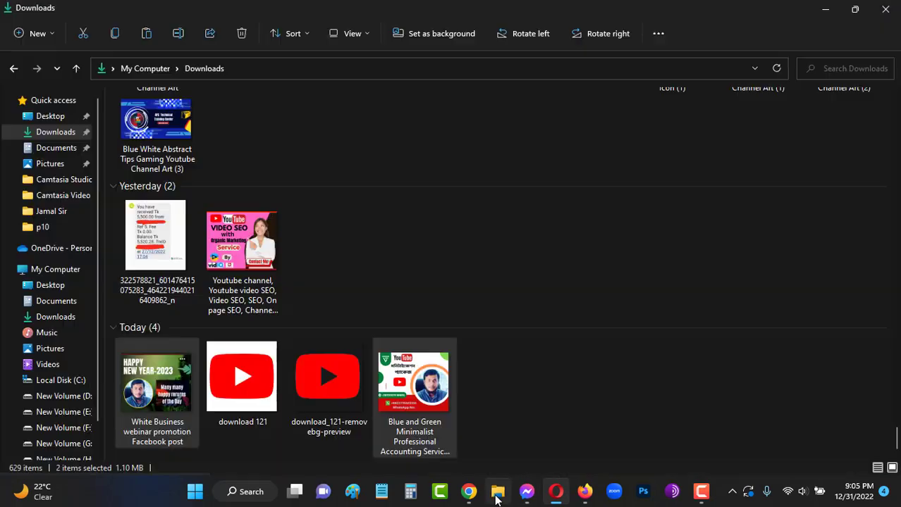
scroll(231, 258, up, 5)
scroll(231, 257, up, 15)
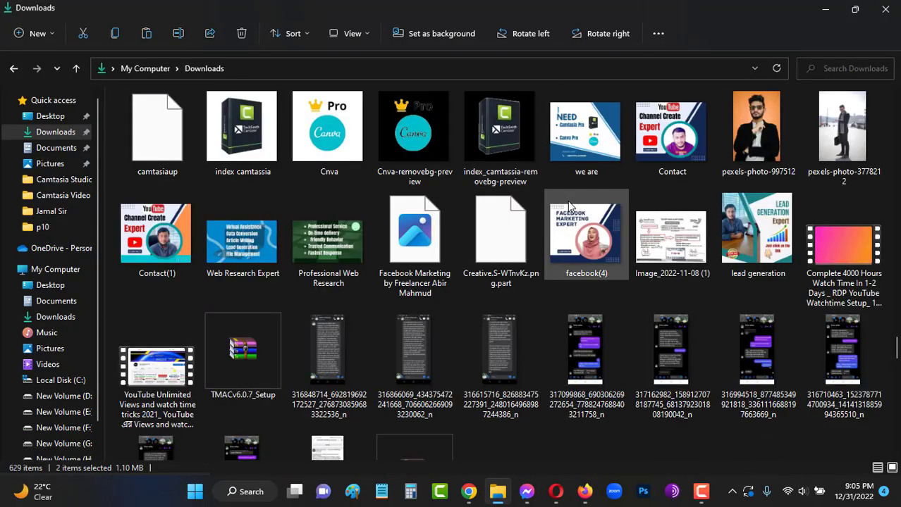
scroll(558, 239, up, 3)
scroll(558, 239, up, 10)
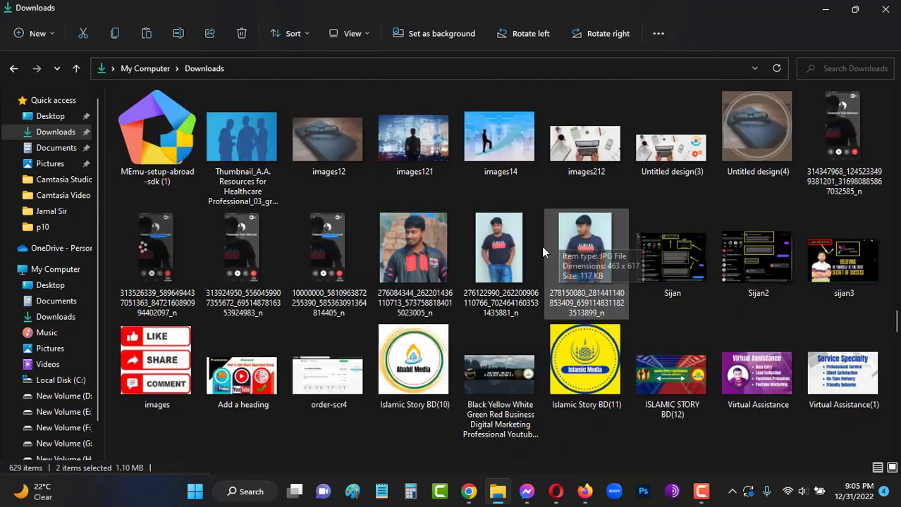
scroll(485, 187, up, 8)
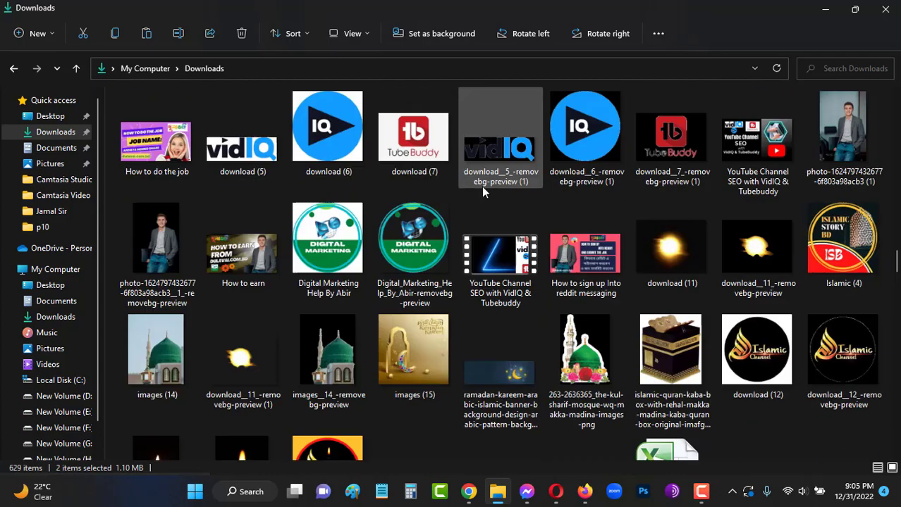
scroll(481, 186, down, 5)
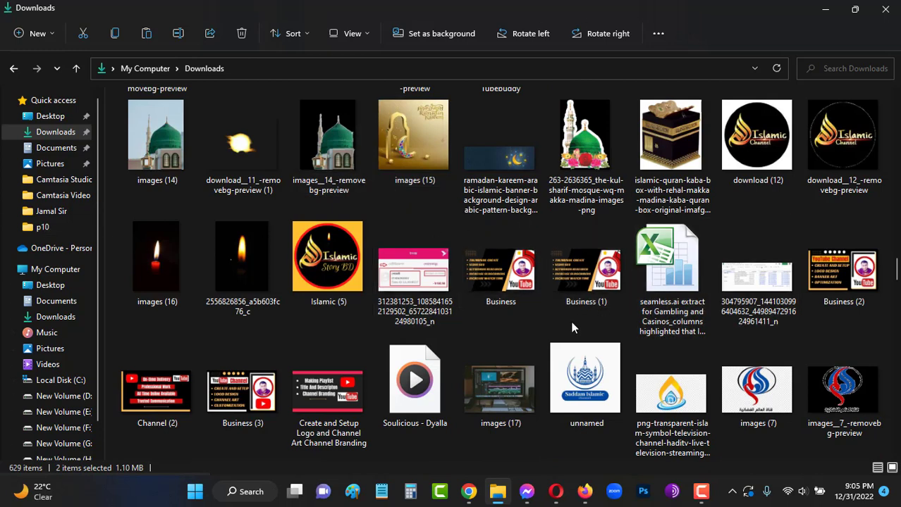
scroll(572, 325, up, 5)
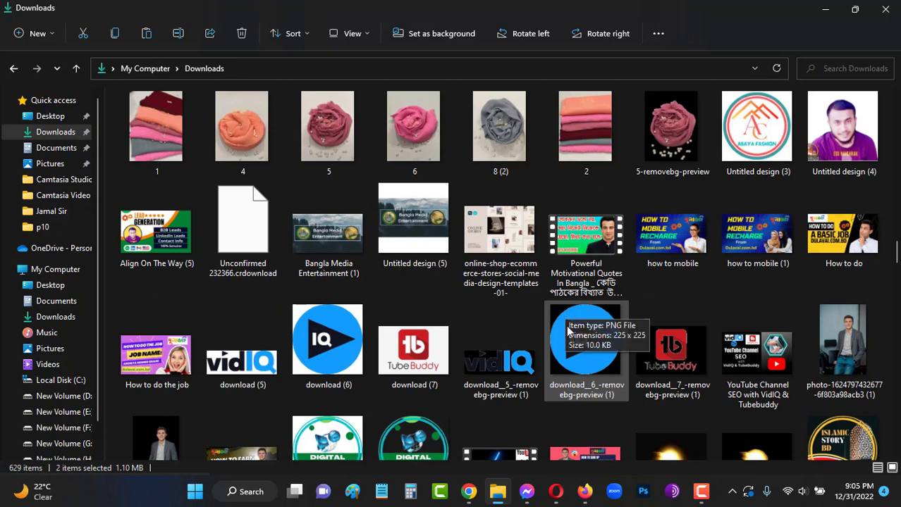
click(155, 233)
double_click(148, 225)
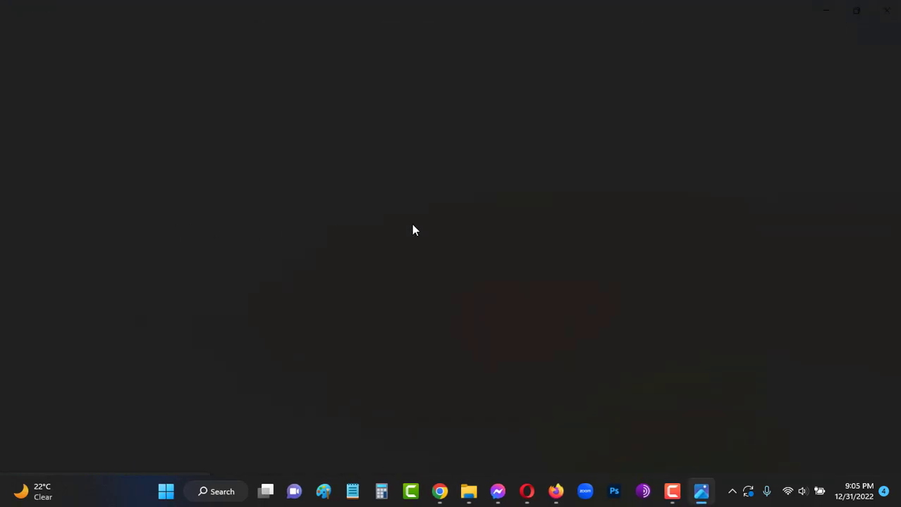